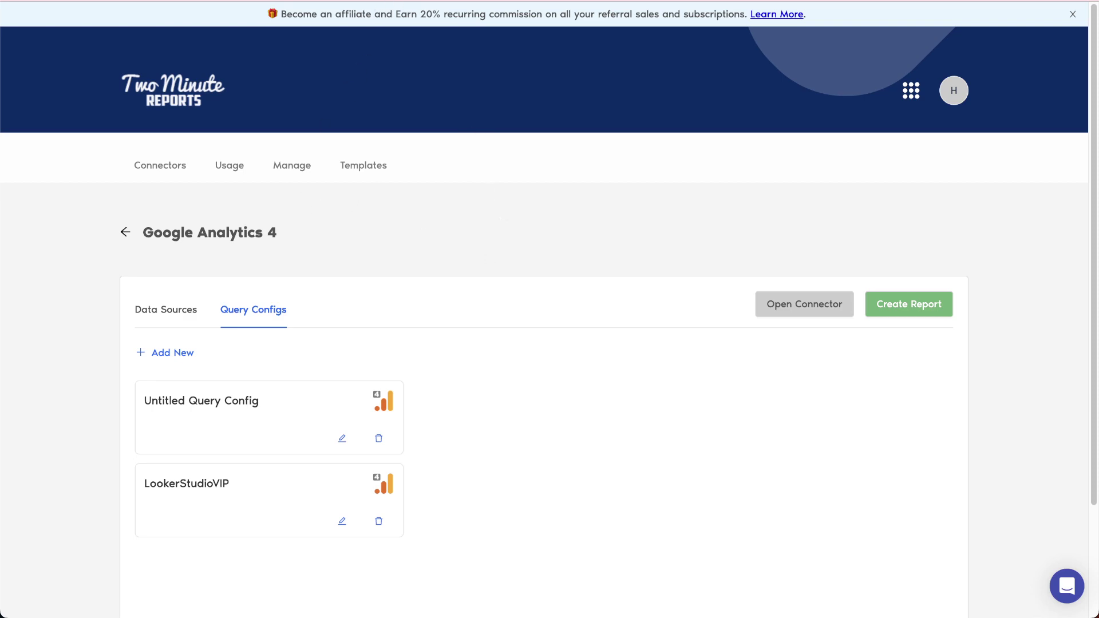
Search Google for 'twominutereports' in a new tab and open the Two Minute Reports GoX.ai homepage
{"action": "key", "text": "ctrl+t"}
{"action": "type", "text": "twominutereports"}
{"action": "key", "text": "Return"}
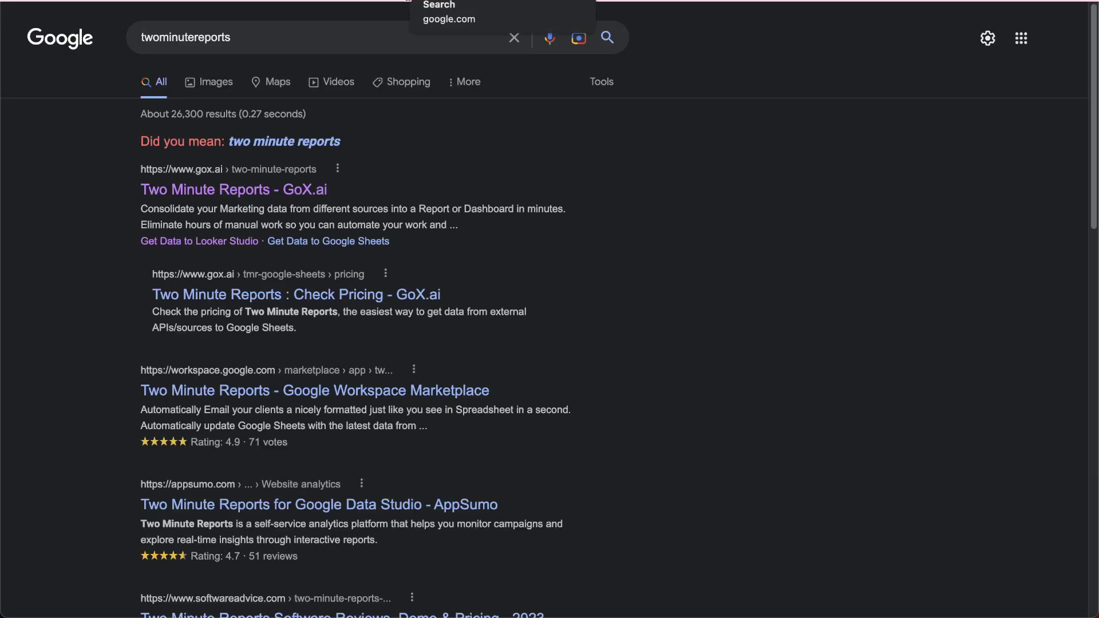
{"action": "left_click", "coordinate": [214, 192]}
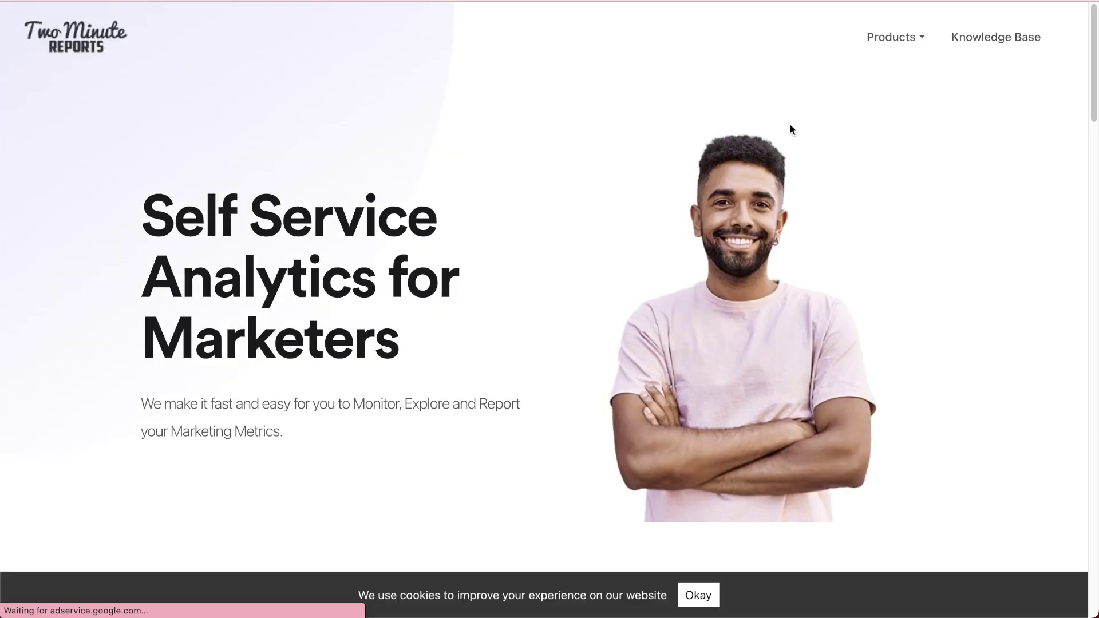
{"action": "mouse_move", "coordinate": [907, 33]}
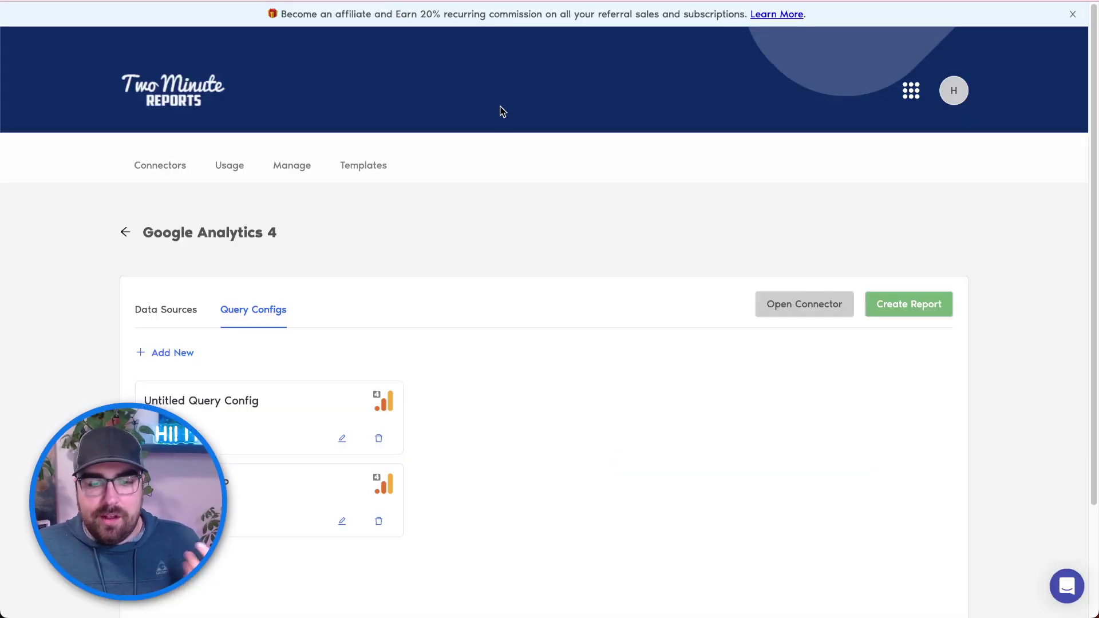
Scroll the Google Analytics 4 connector's Query Configs list down to the LookerStudioVIP config
{"action": "scroll", "coordinate": [474, 323], "scroll_direction": "down", "scroll_amount": 1}
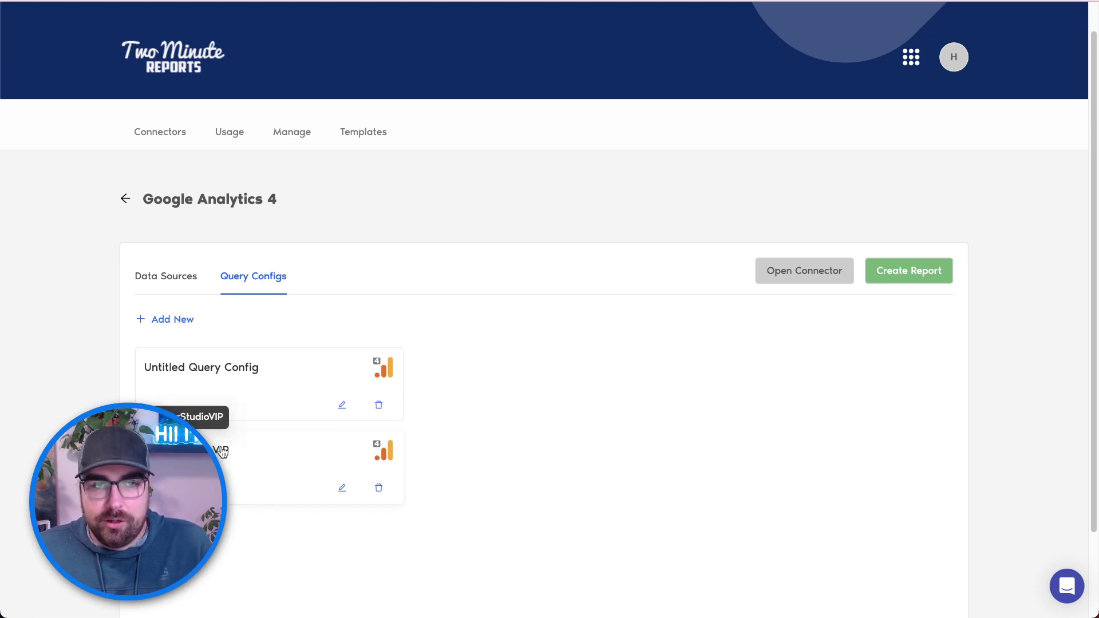
{"action": "scroll", "coordinate": [368, 412], "scroll_direction": "down", "scroll_amount": 3}
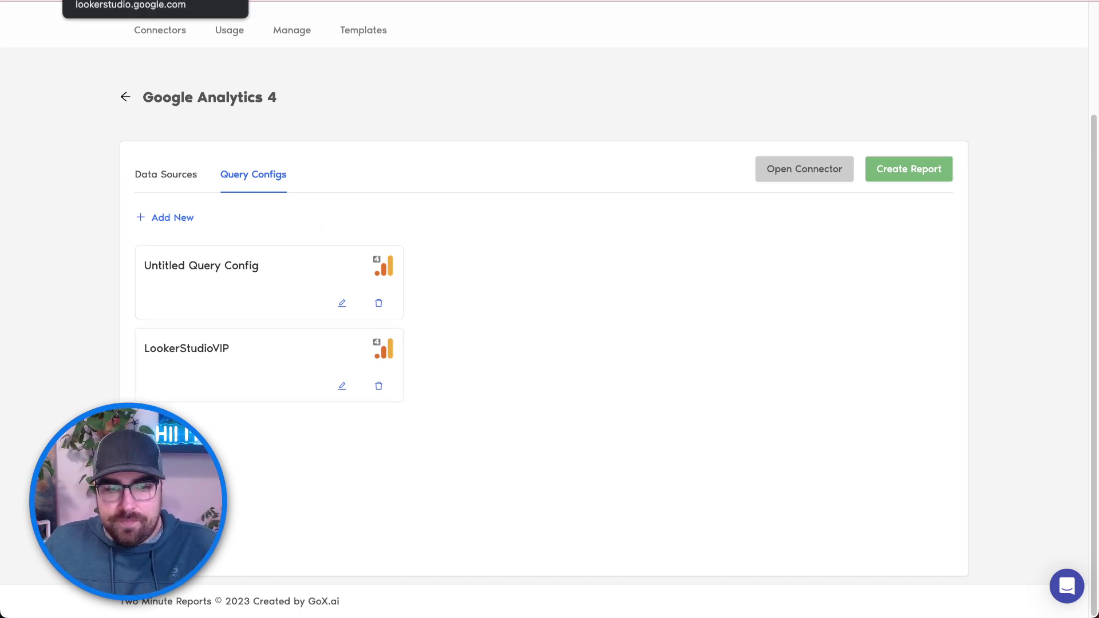
View the GA4 Native Connector, GA4 API + Sheets and GA4 - Two Minute Reports pages, then edit the last
{"action": "left_click", "coordinate": [131, 2]}
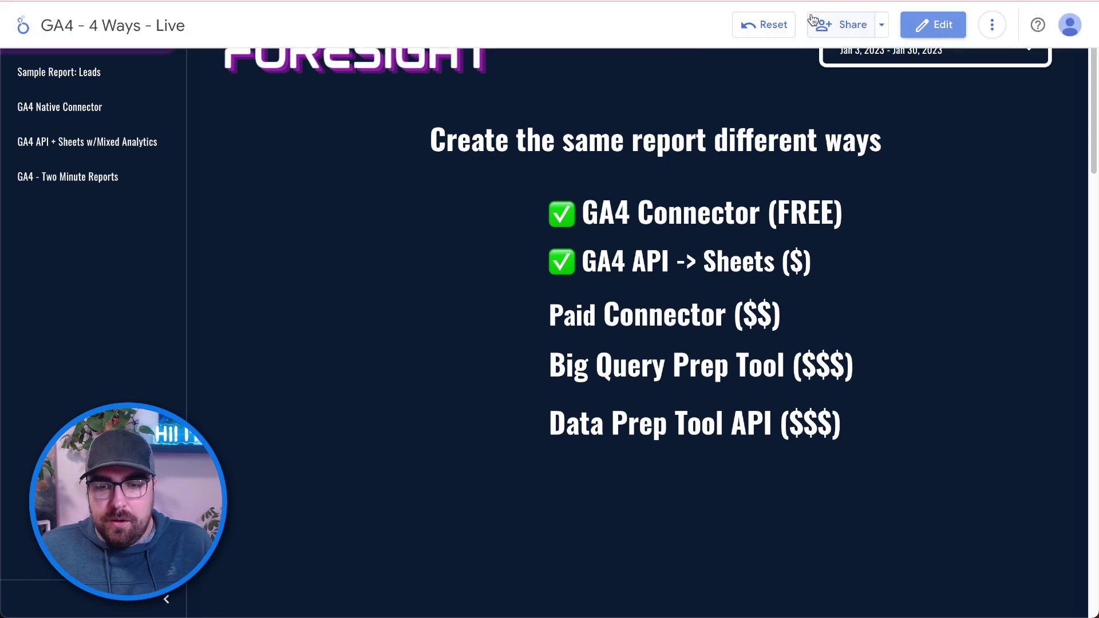
{"action": "left_click", "coordinate": [75, 110]}
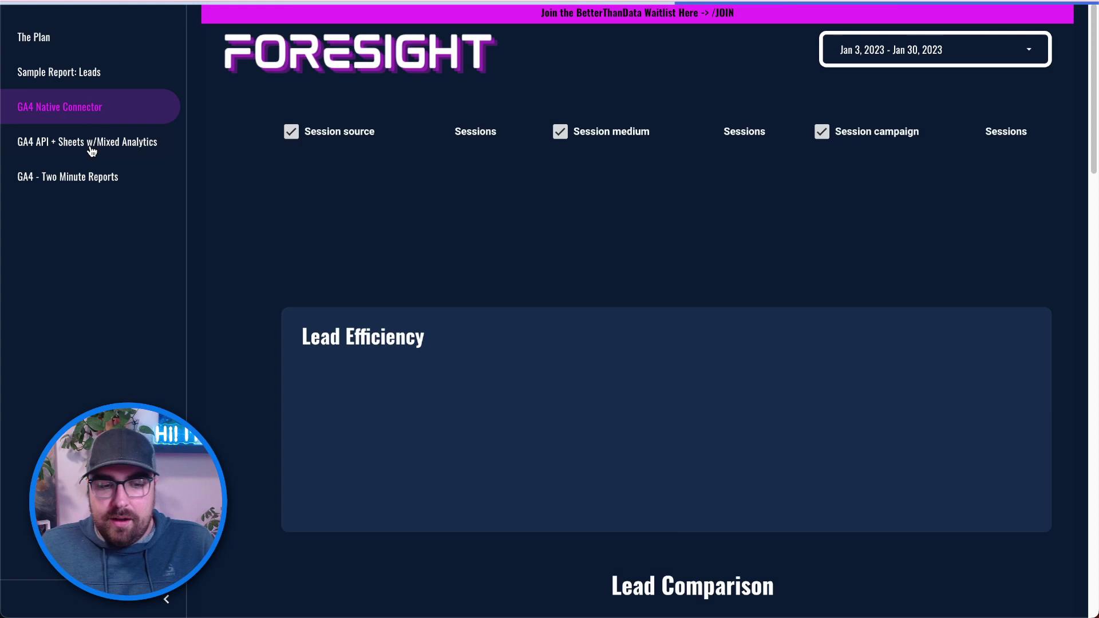
{"action": "left_click", "coordinate": [115, 150]}
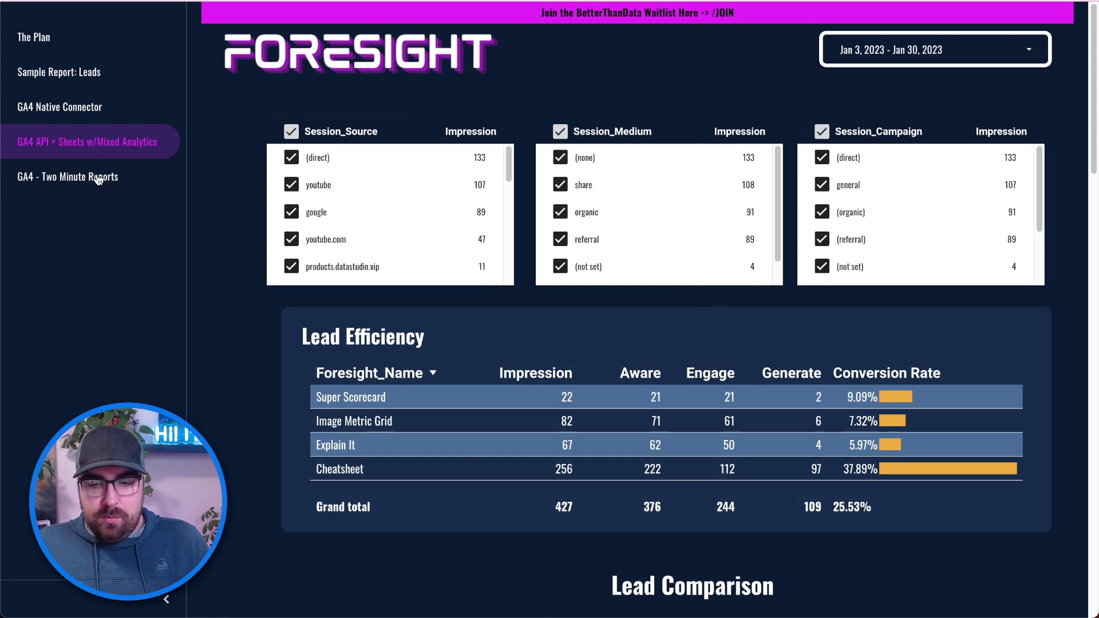
{"action": "left_click", "coordinate": [98, 178]}
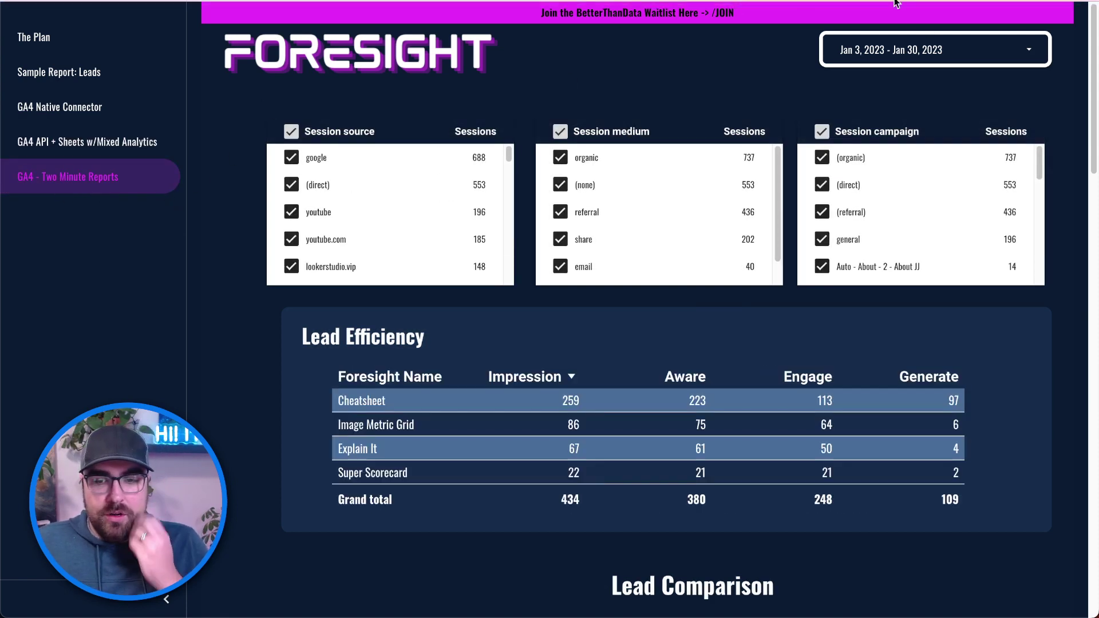
{"action": "mouse_move", "coordinate": [976, 4]}
{"action": "left_click", "coordinate": [933, 25]}
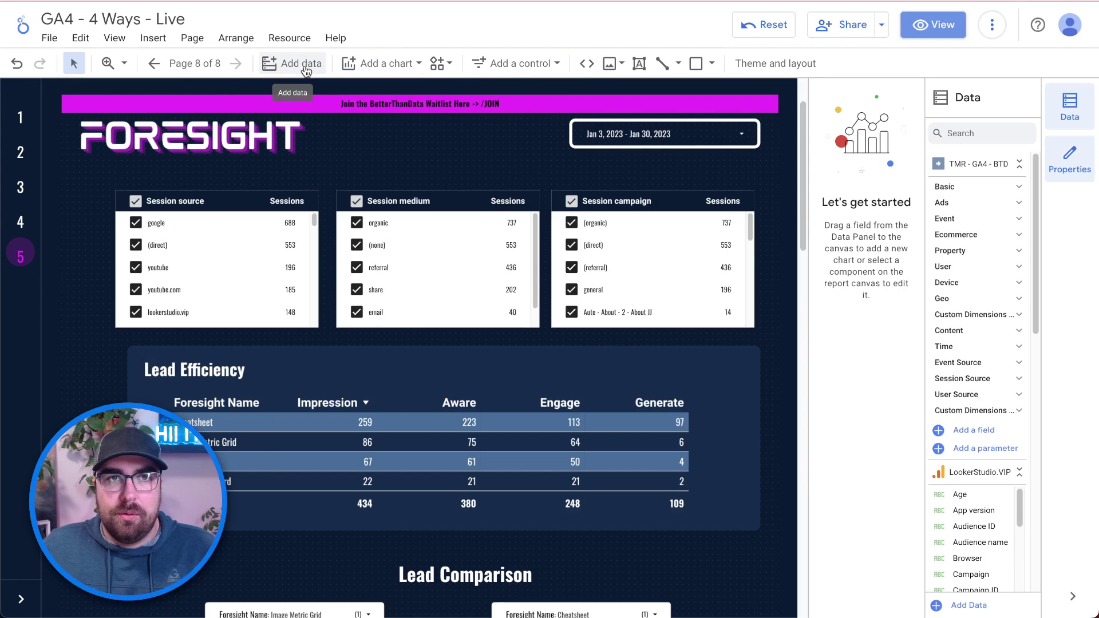
Search 'two minute' under Add data and choose the Two Minute Reports Google Analytics 4 connector
{"action": "left_click", "coordinate": [304, 64]}
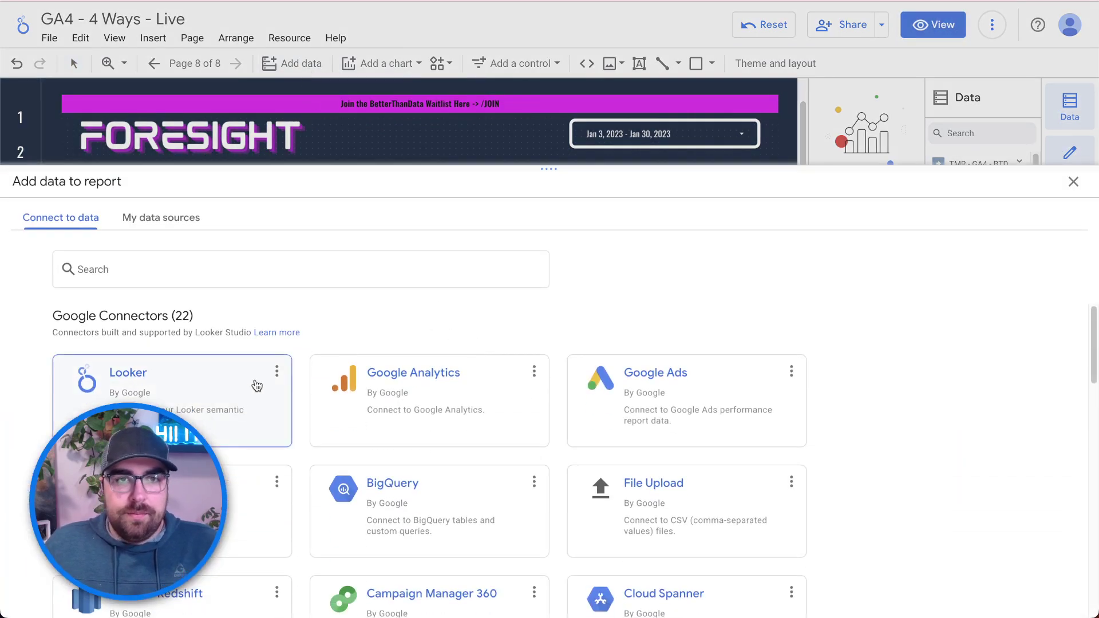
{"action": "left_click", "coordinate": [283, 272]}
{"action": "type", "text": "two"}
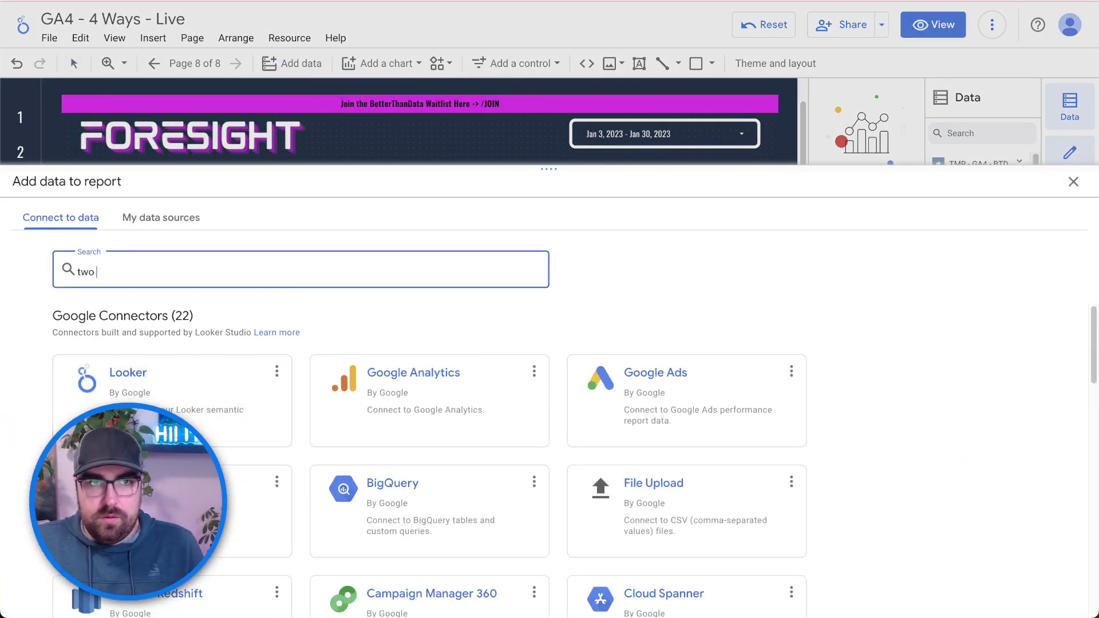
{"action": "type", "text": " minute"}
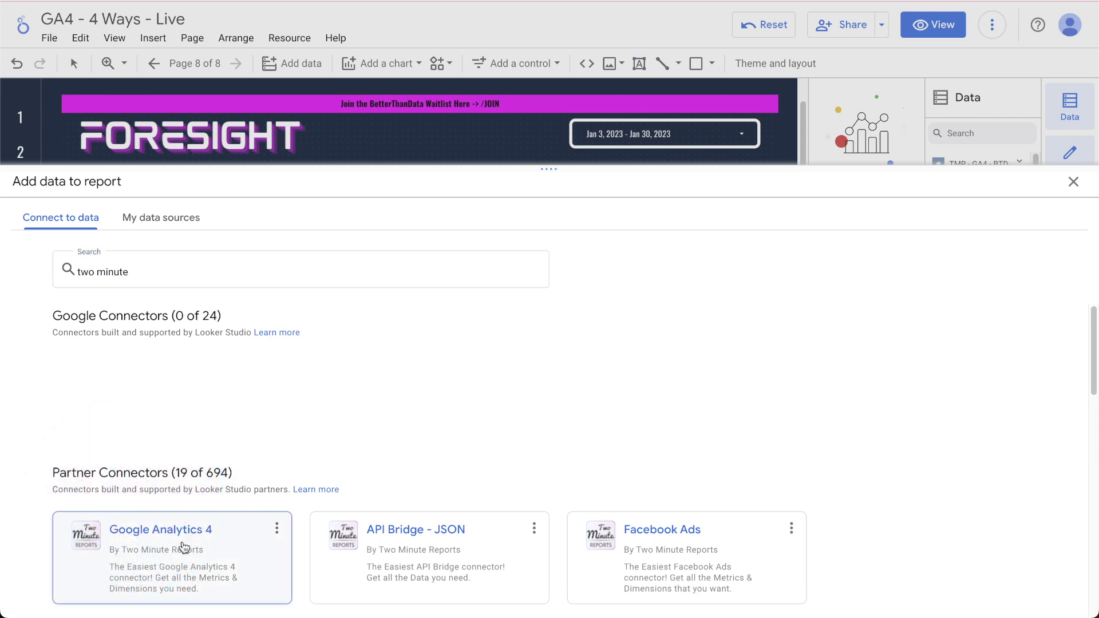
{"action": "left_click", "coordinate": [184, 548]}
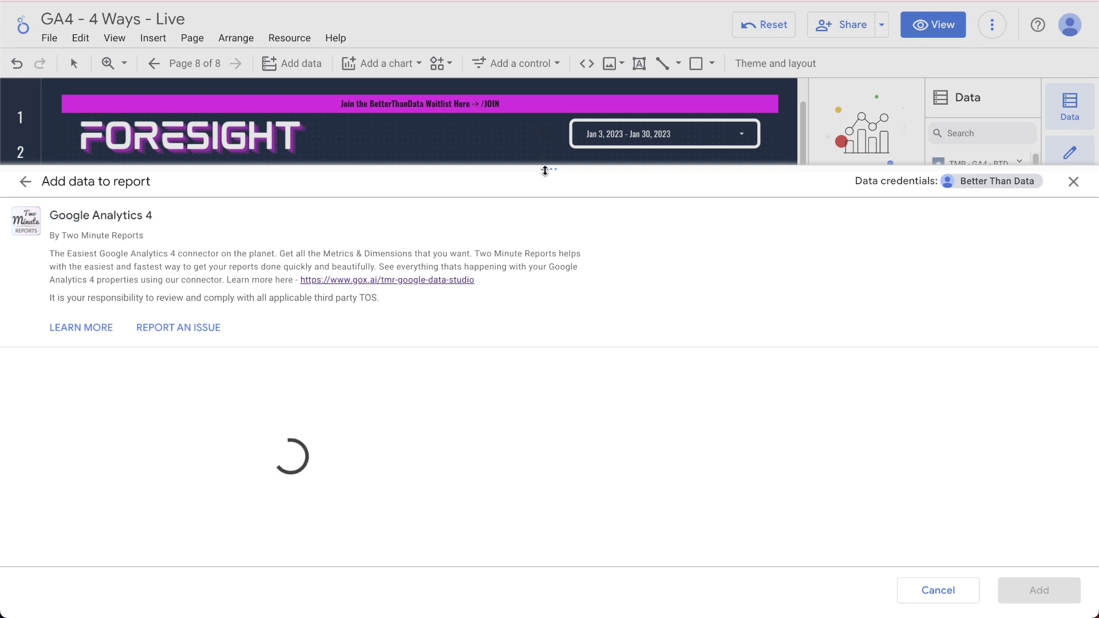
{"action": "left_click_drag", "start_coordinate": [546, 168], "coordinate": [531, 66]}
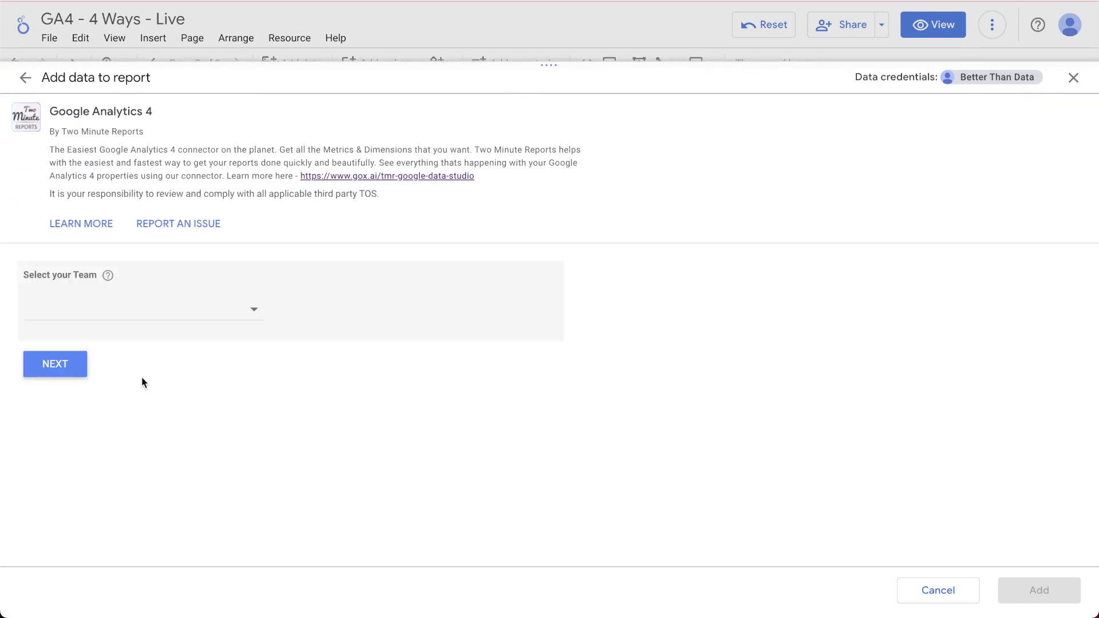
Pick the team account and the LookerStudioVIP query config, then add the source to the report
{"action": "left_click", "coordinate": [152, 309]}
{"action": "left_click", "coordinate": [143, 322]}
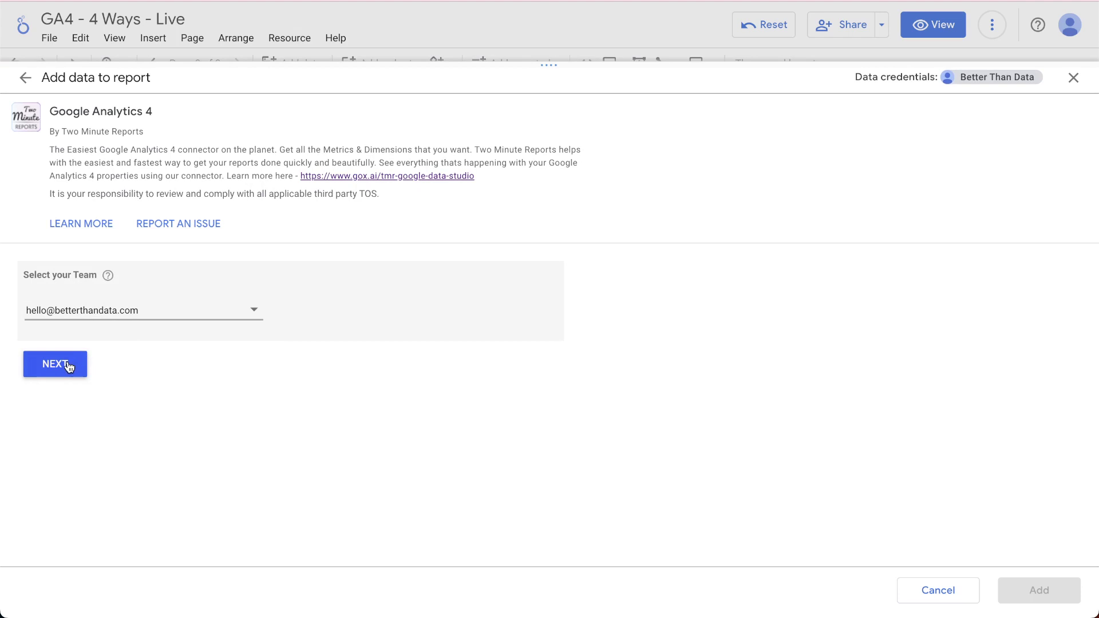
{"action": "left_click", "coordinate": [69, 363]}
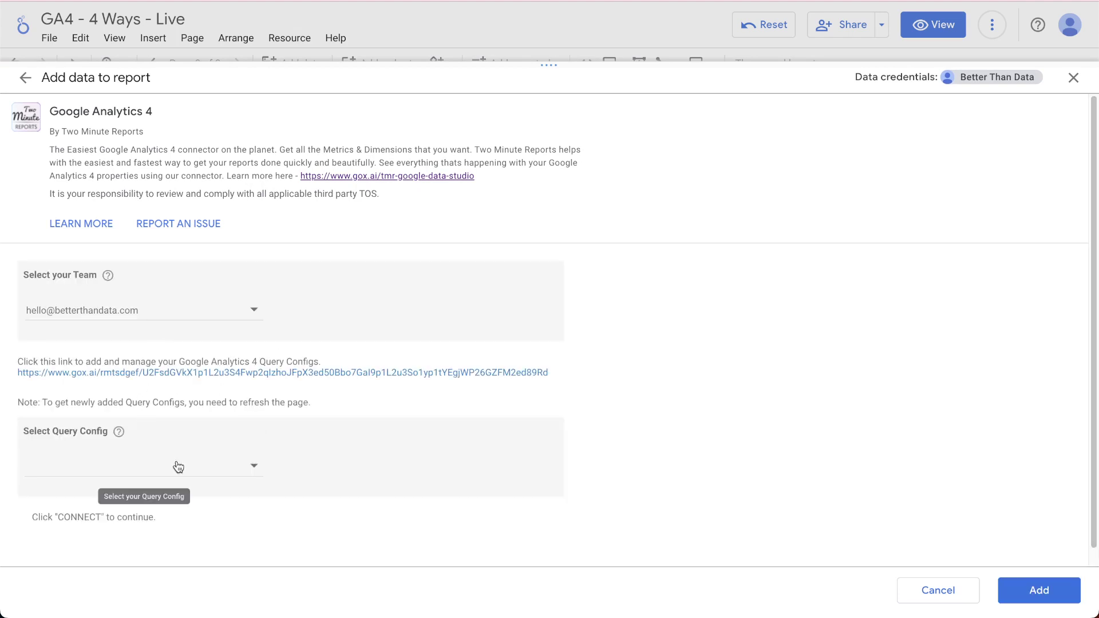
{"action": "left_click", "coordinate": [178, 466]}
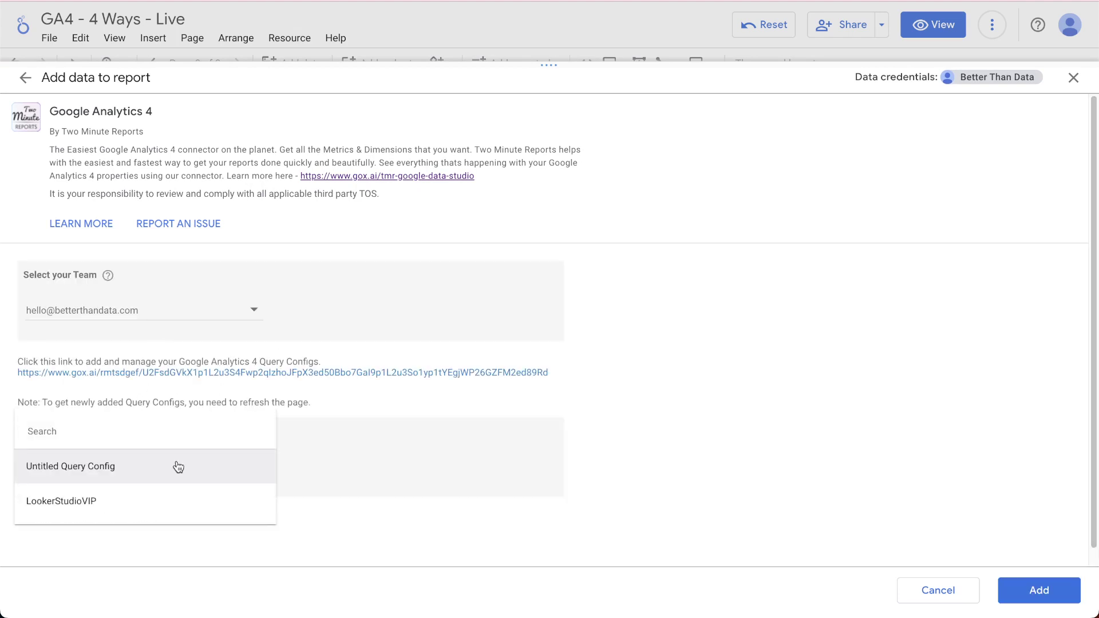
{"action": "left_click", "coordinate": [85, 503]}
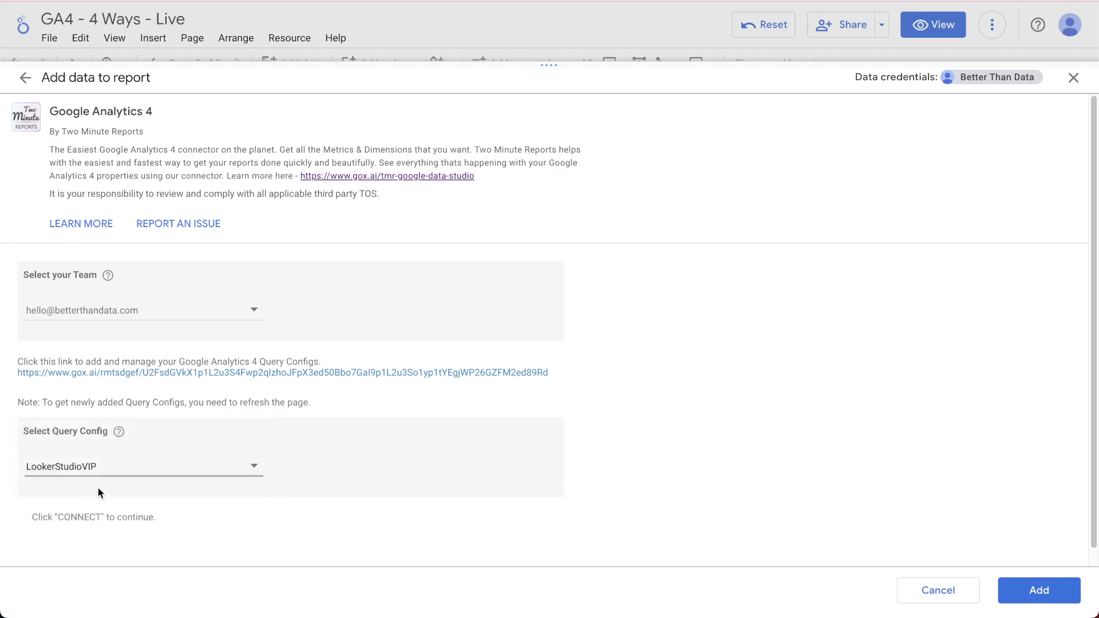
{"action": "left_click", "coordinate": [1046, 595]}
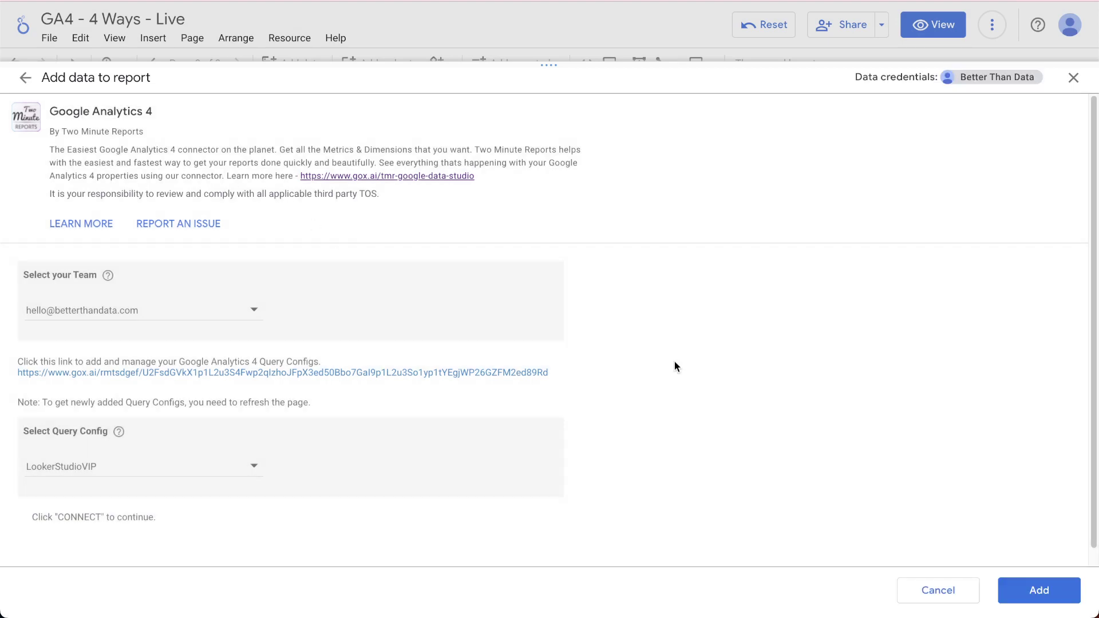
{"action": "left_click", "coordinate": [1052, 587]}
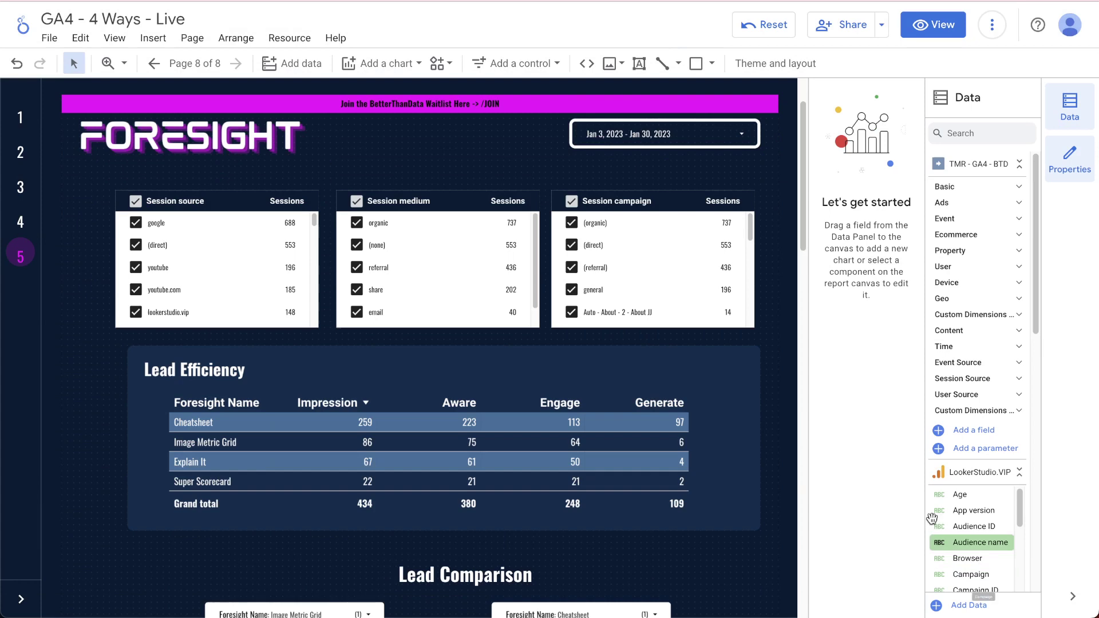
Rename the Google Analytics 4 data source to 'TwoMinuteReports - LSVIP - GA4' and return to the report
{"action": "left_click", "coordinate": [288, 46]}
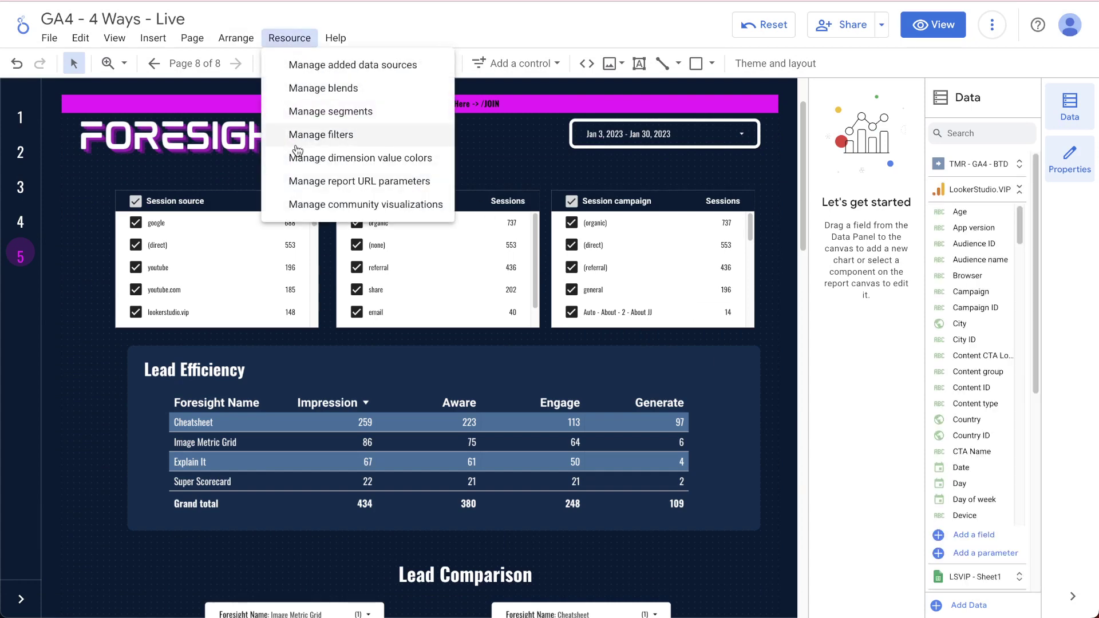
{"action": "left_click", "coordinate": [345, 69]}
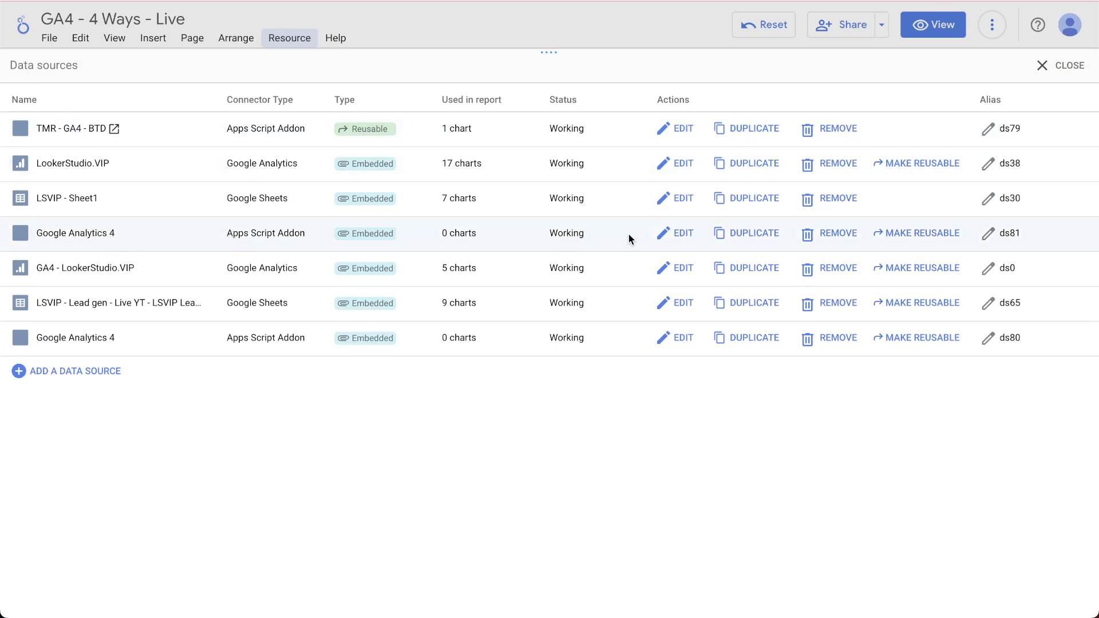
{"action": "left_click", "coordinate": [659, 234]}
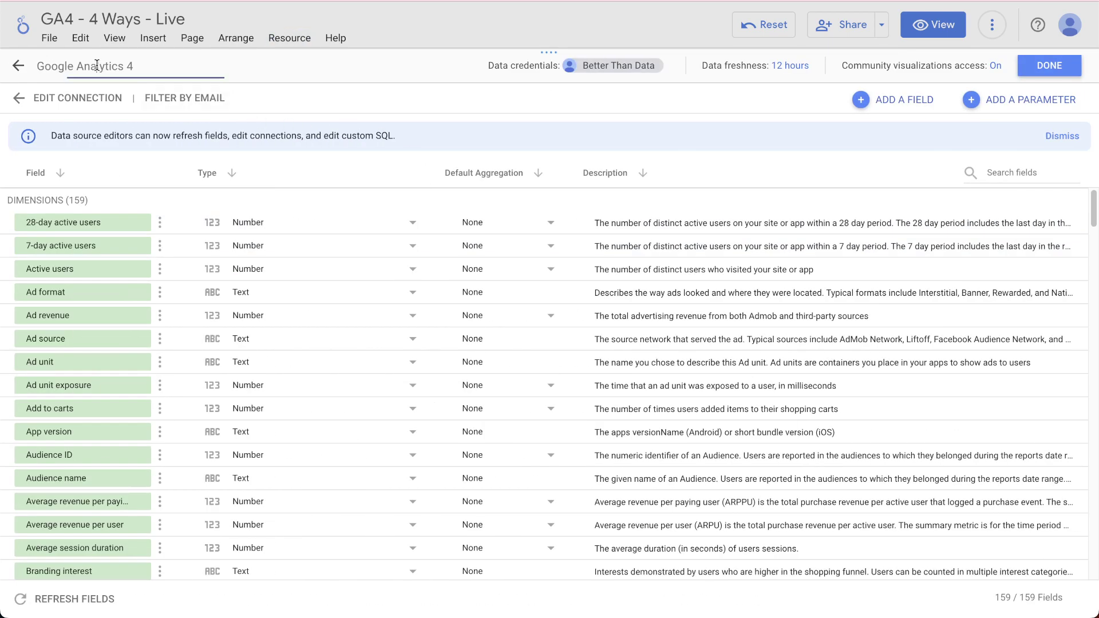
{"action": "triple_click", "coordinate": [92, 66]}
{"action": "type", "text": "TwoMinuteReports - LSVIP - GA4"}
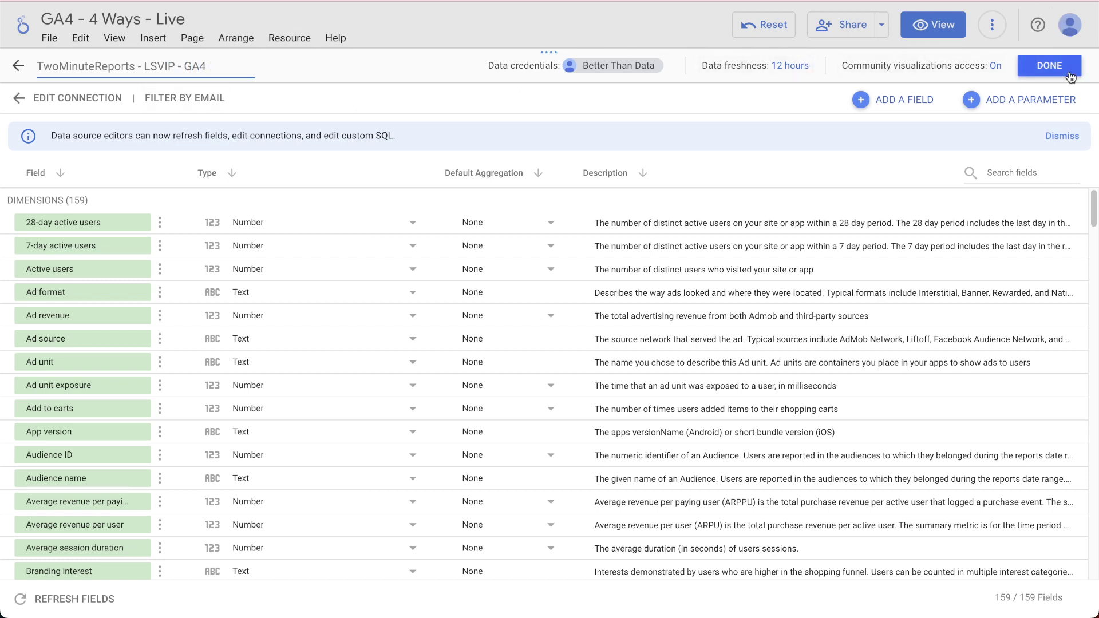
{"action": "left_click", "coordinate": [1049, 65]}
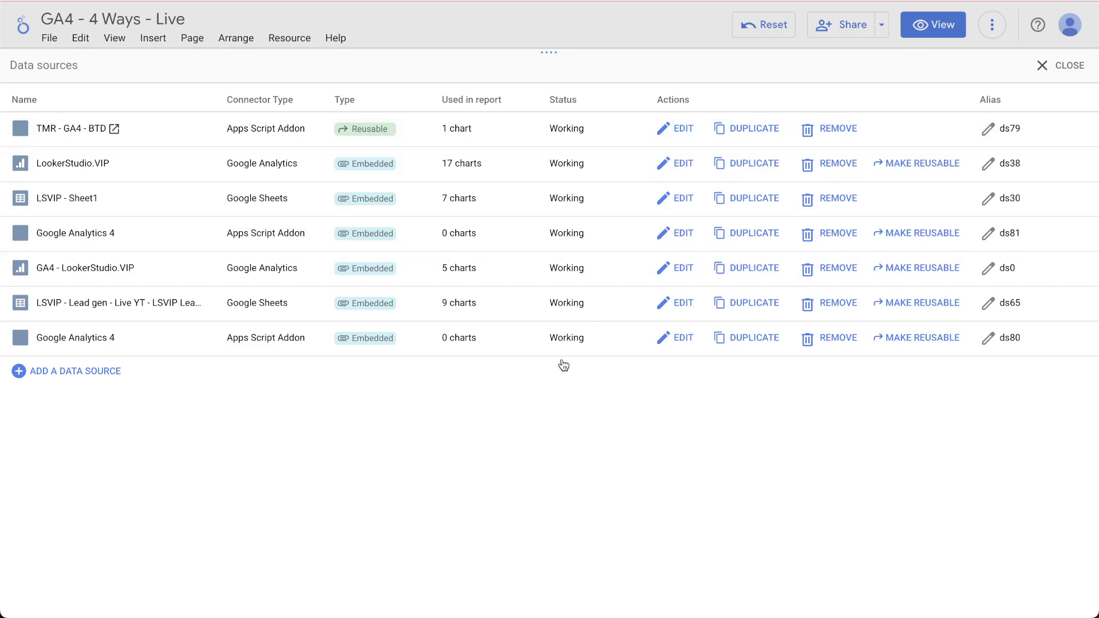
{"action": "left_click", "coordinate": [1074, 66]}
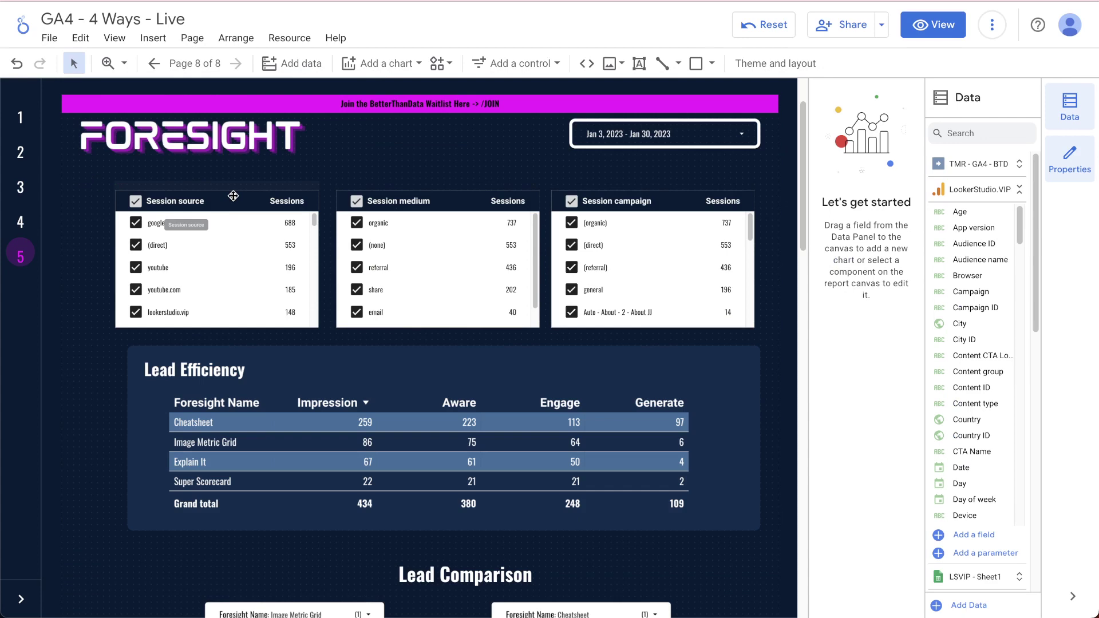
From the Session source control, select all charts with this data source on the page
{"action": "left_click", "coordinate": [233, 197]}
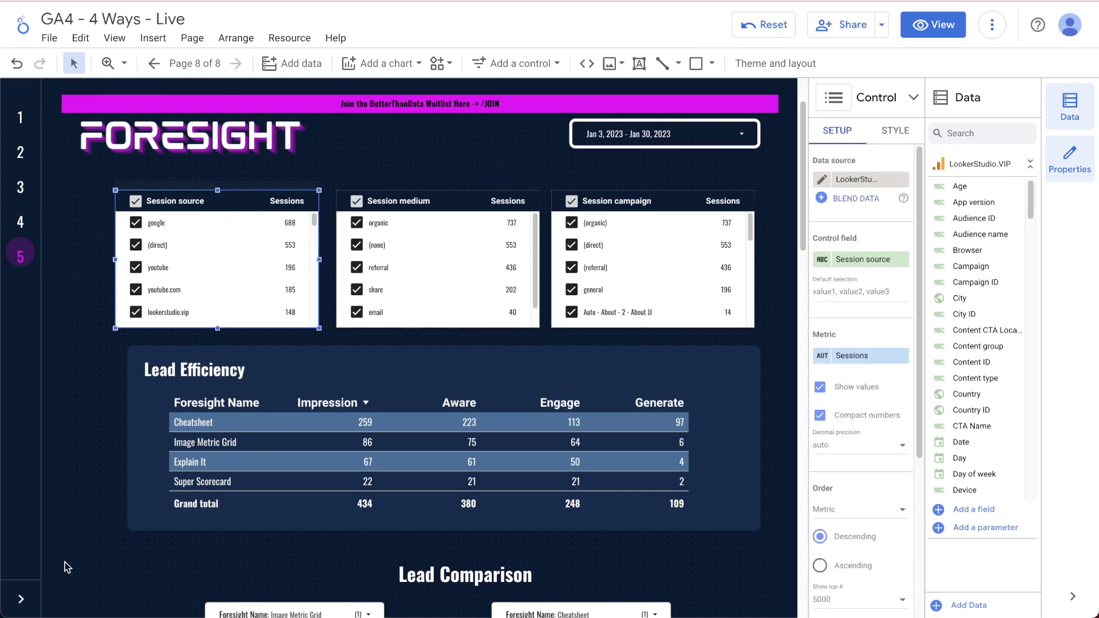
{"action": "left_click", "coordinate": [23, 599]}
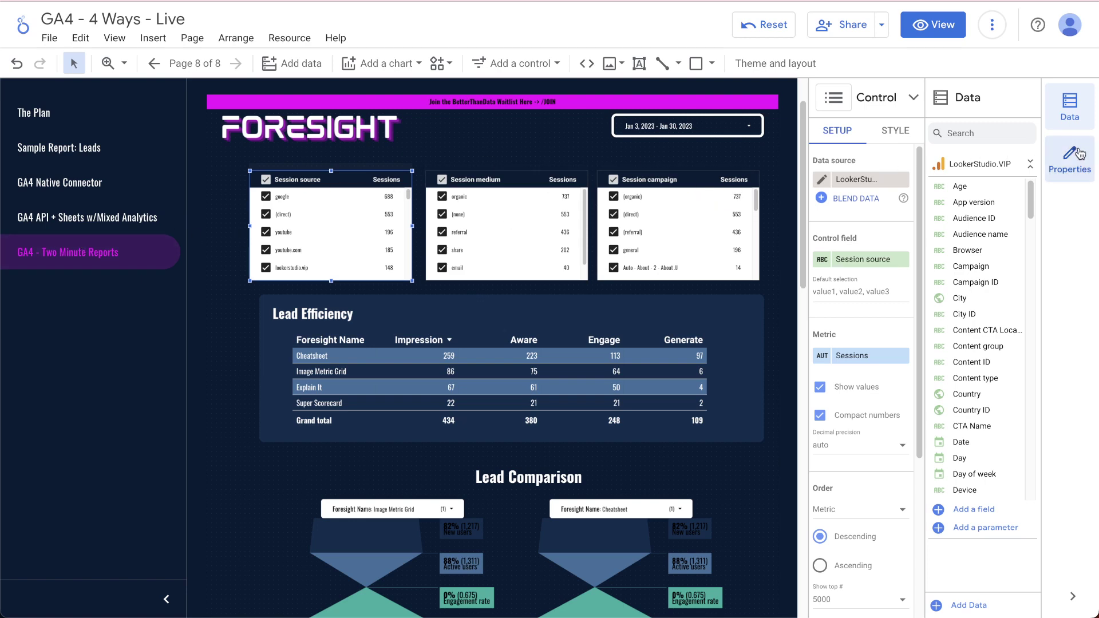
{"action": "left_click", "coordinate": [1074, 114]}
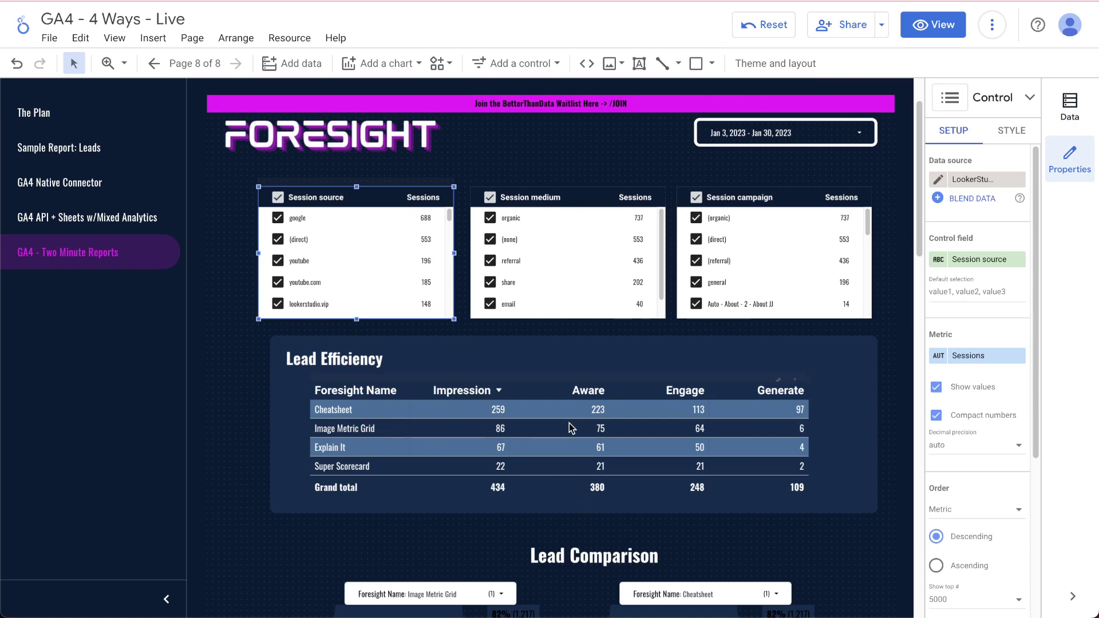
{"action": "right_click", "coordinate": [404, 190]}
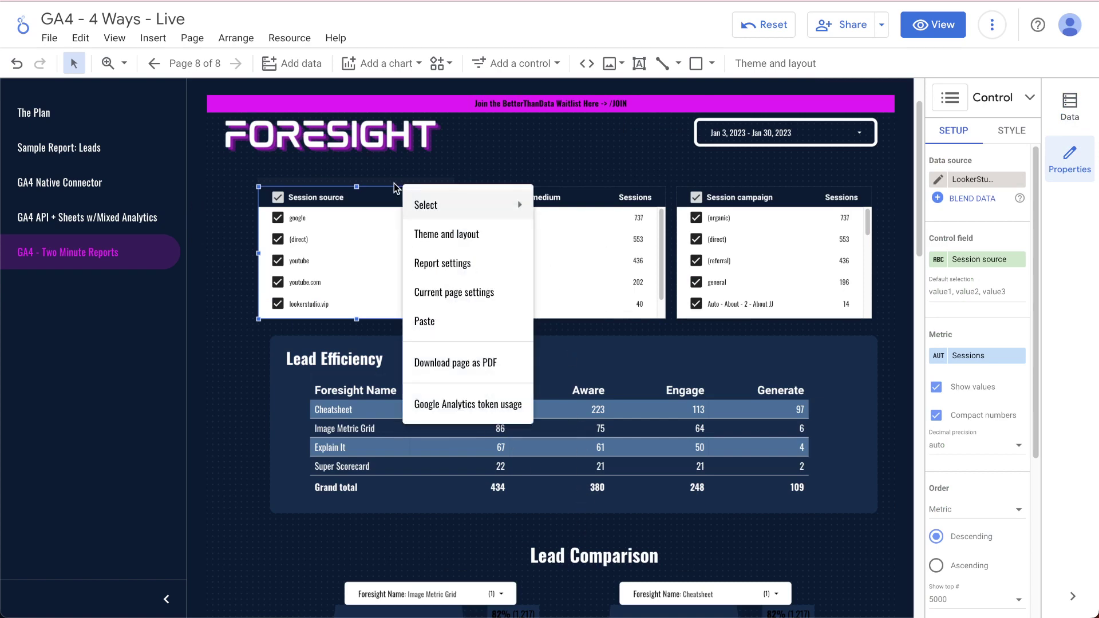
{"action": "left_click", "coordinate": [373, 194]}
{"action": "right_click", "coordinate": [375, 196]}
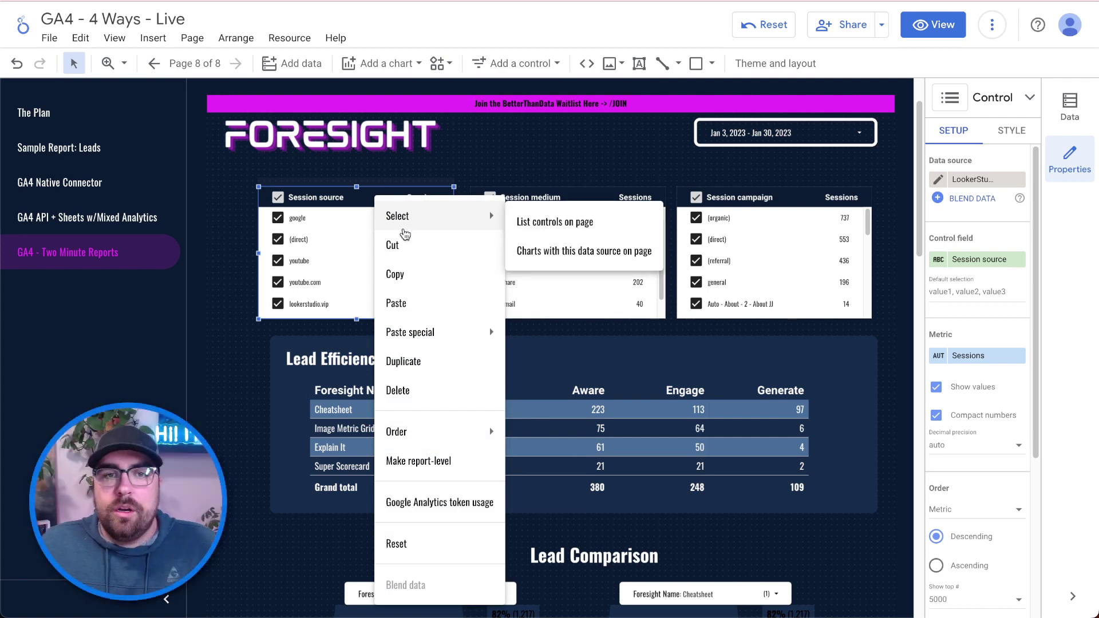
{"action": "mouse_move", "coordinate": [449, 331]}
{"action": "mouse_move", "coordinate": [437, 212]}
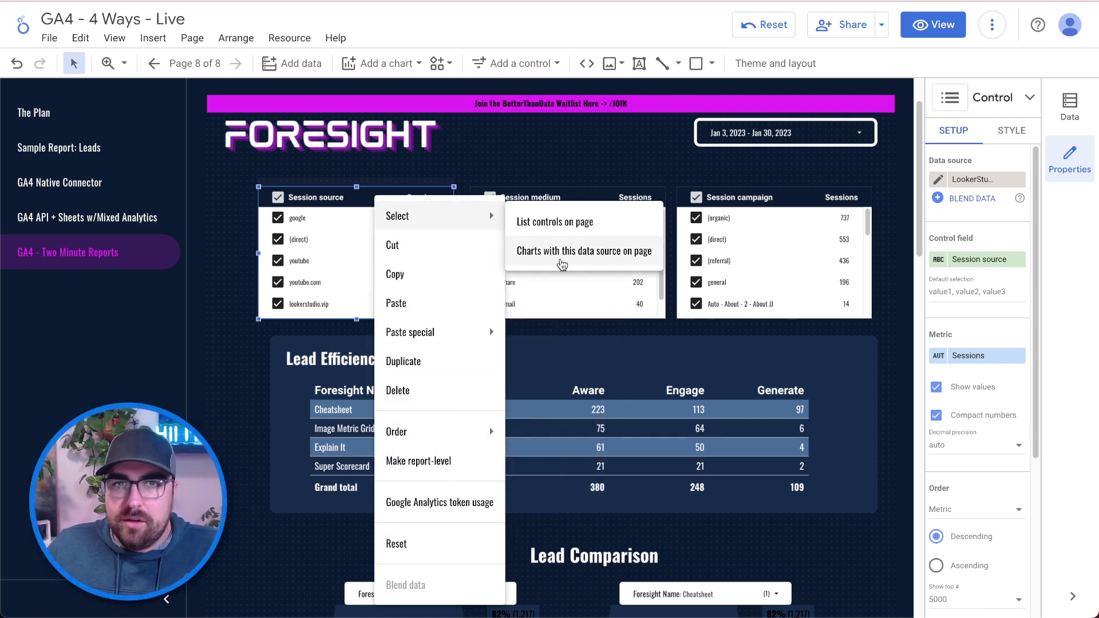
{"action": "left_click", "coordinate": [561, 255]}
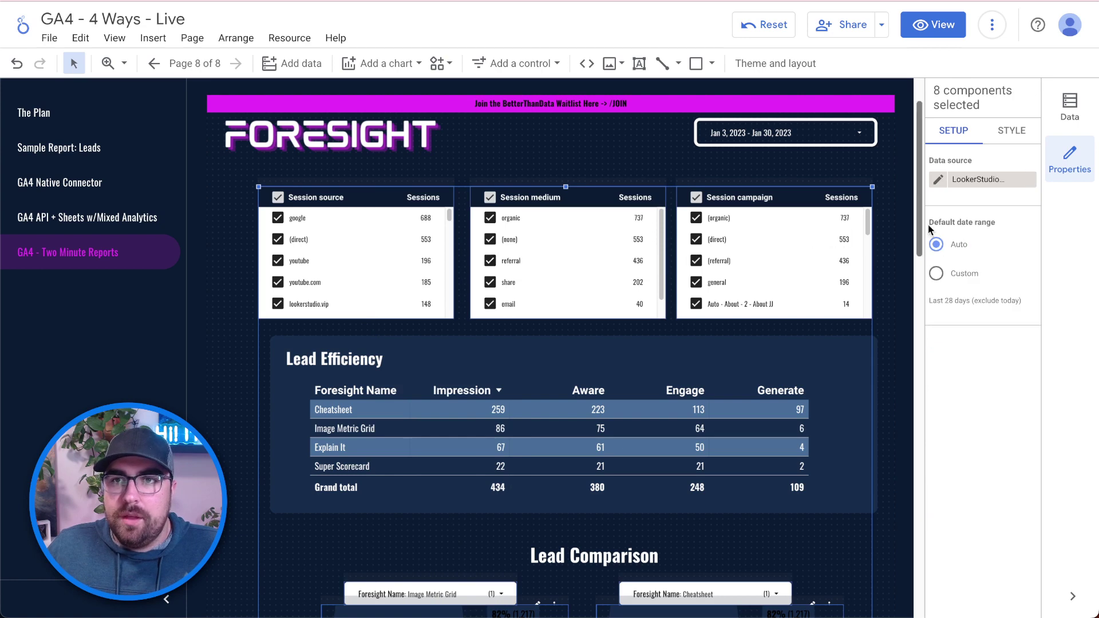
Switch the selected components, then the Lead Efficiency table, to the TwoMinuteReports - LSVIP data source
{"action": "left_click", "coordinate": [987, 178]}
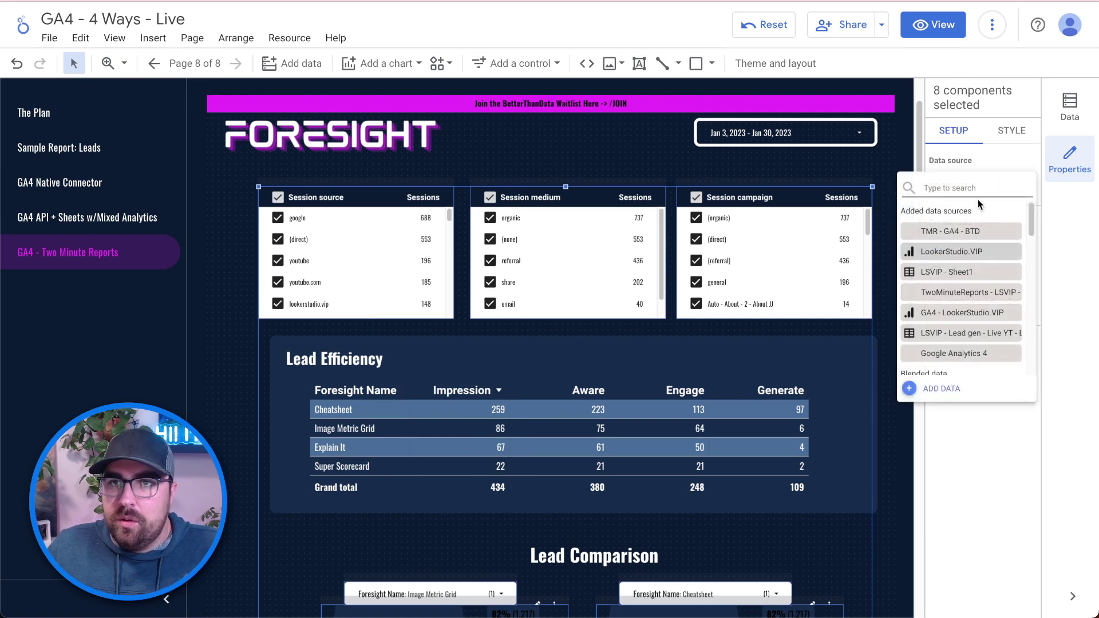
{"action": "left_click", "coordinate": [971, 292]}
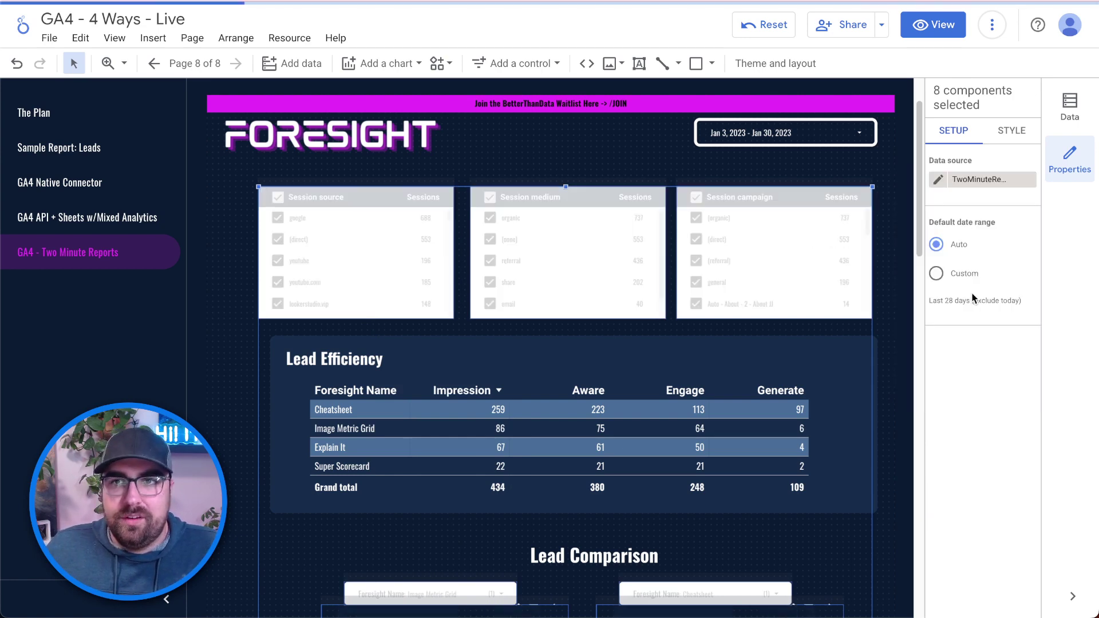
{"action": "left_click", "coordinate": [512, 389]}
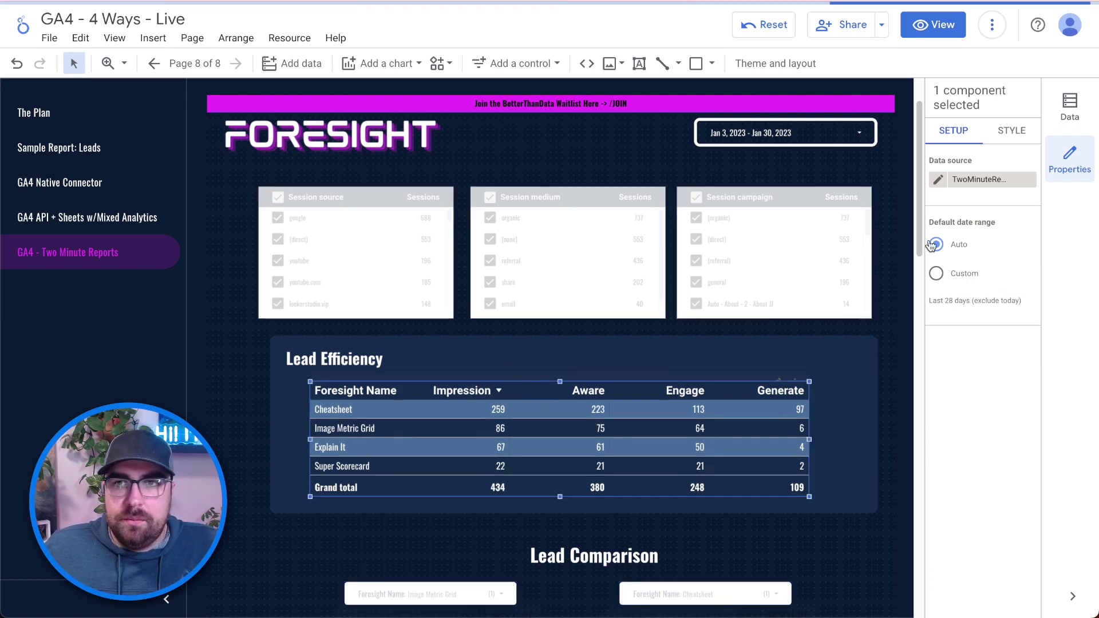
{"action": "left_click", "coordinate": [977, 179]}
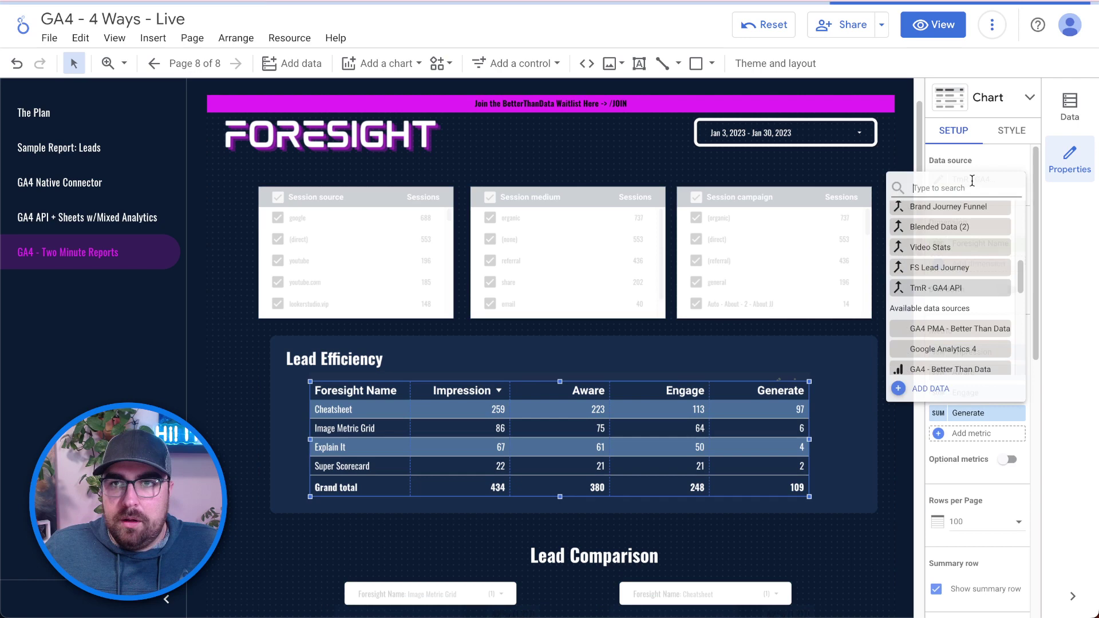
{"action": "scroll", "coordinate": [957, 276], "scroll_direction": "up", "scroll_amount": 5}
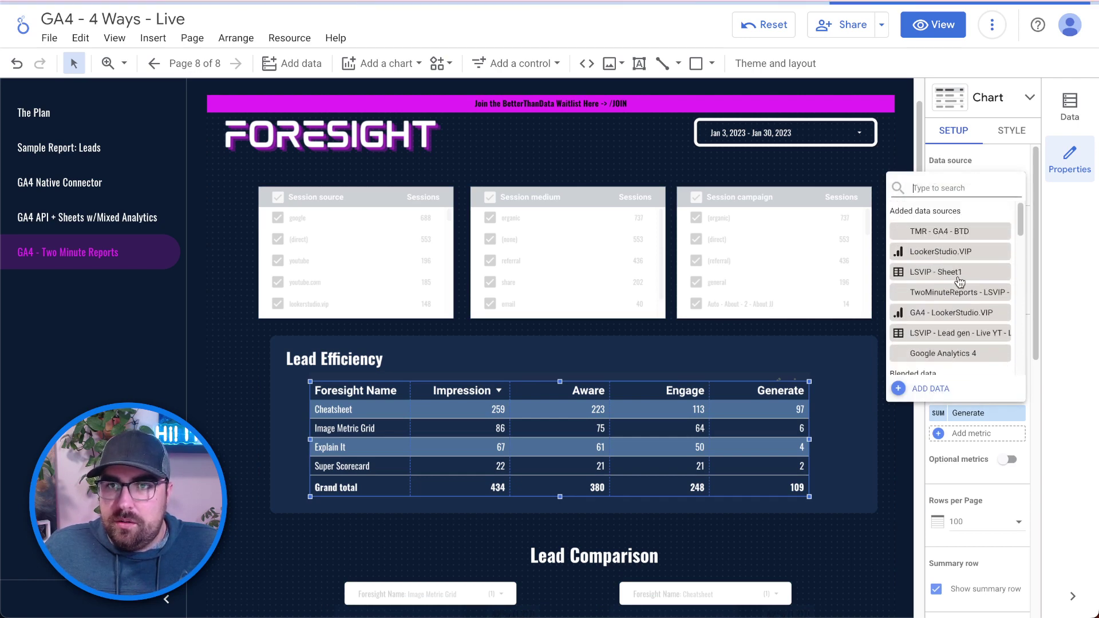
{"action": "left_click", "coordinate": [969, 295]}
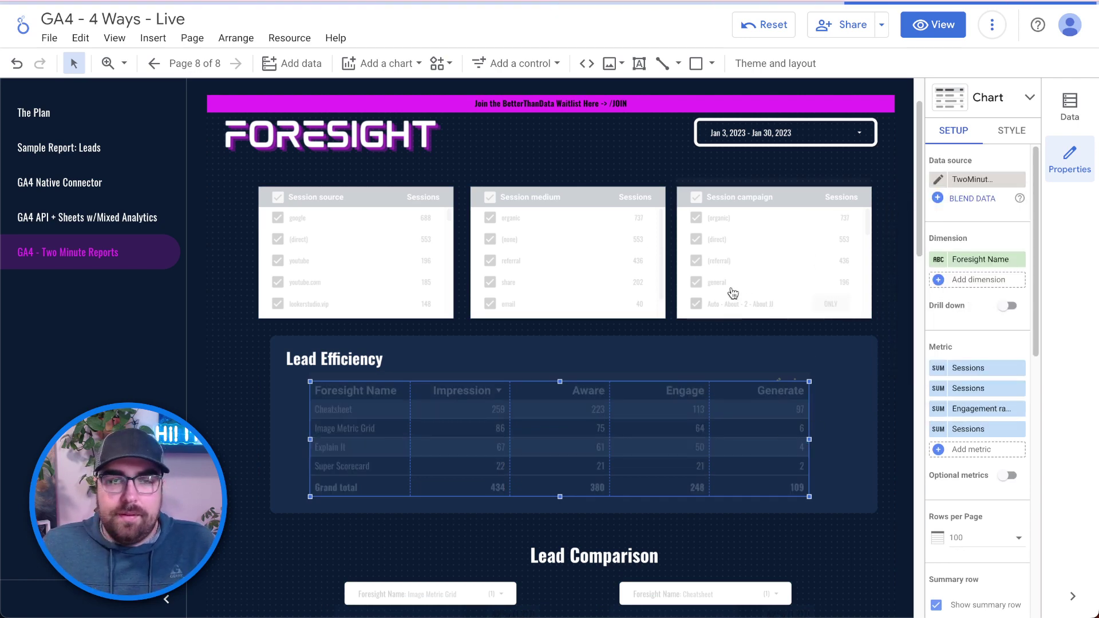
Check the Session source and Session medium filter controls' settings
{"action": "mouse_move", "coordinate": [402, 309]}
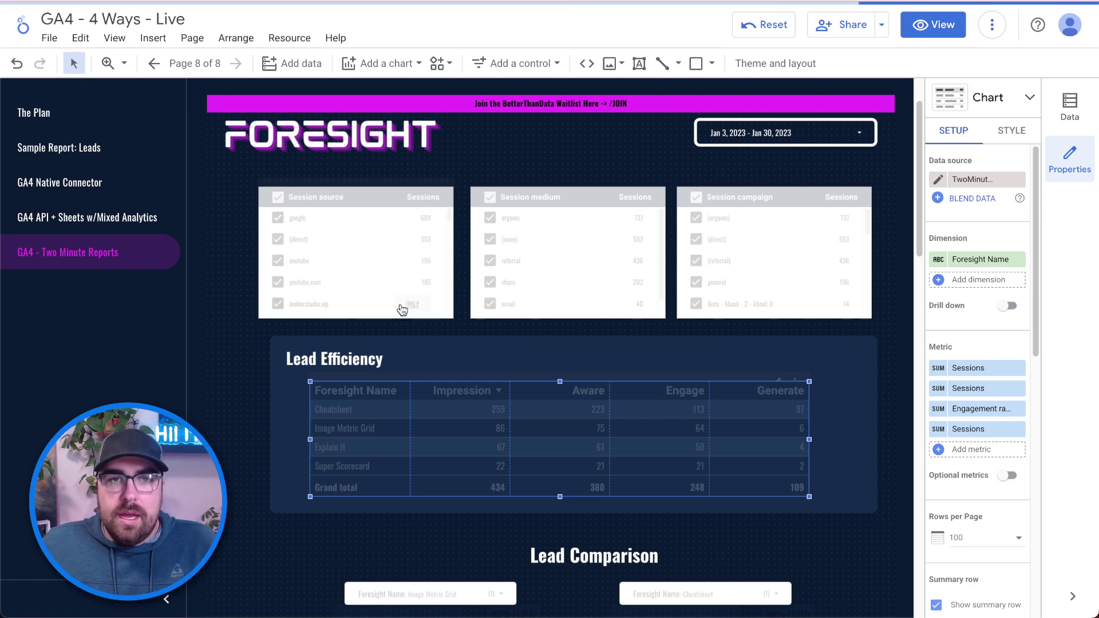
{"action": "left_click", "coordinate": [375, 187]}
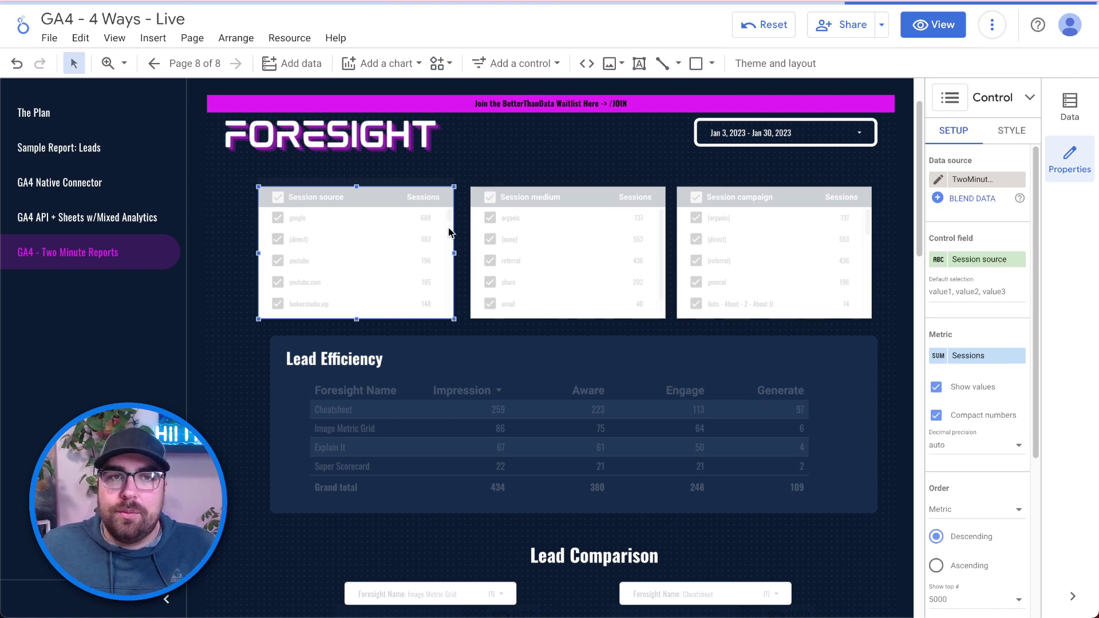
{"action": "left_click", "coordinate": [548, 228]}
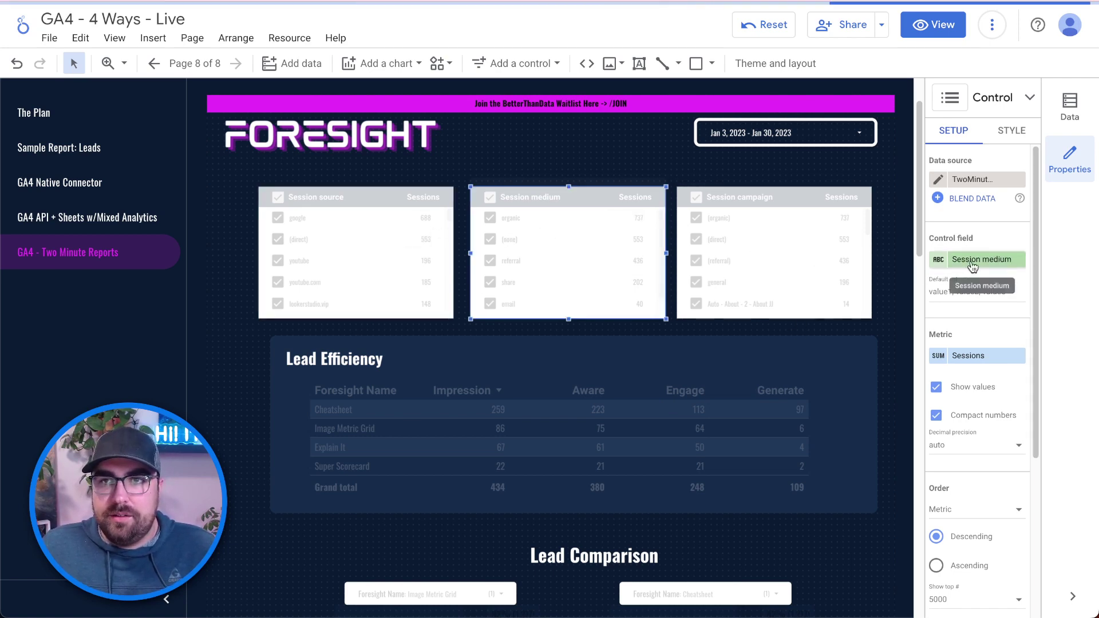
Check the Session campaign filter and Lead Efficiency table, then deselect so the page redraws
{"action": "left_click", "coordinate": [715, 237]}
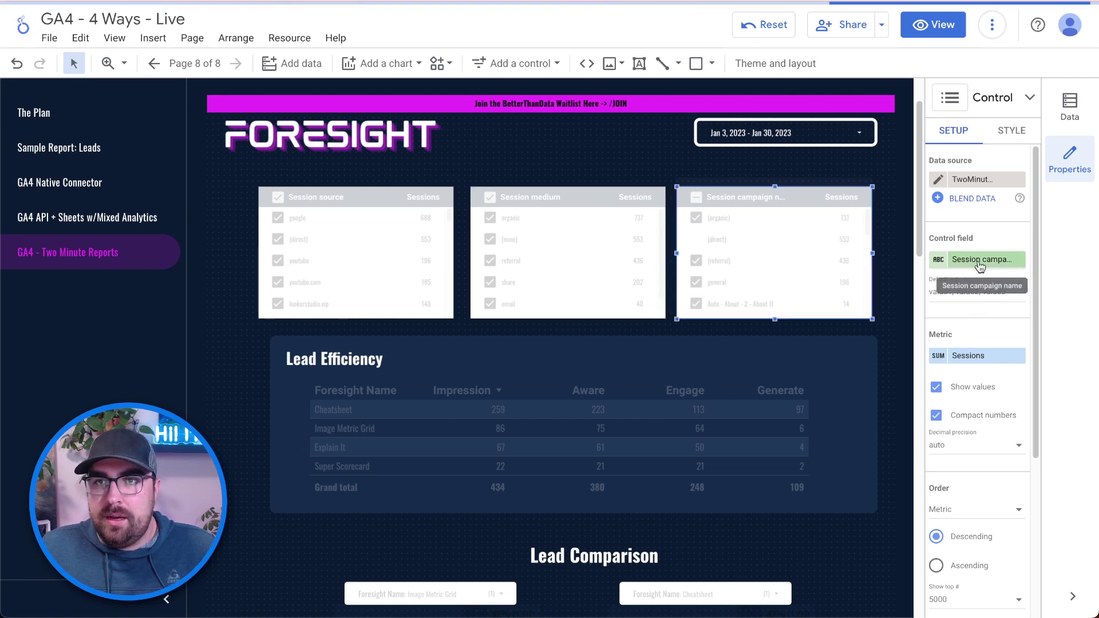
{"action": "scroll", "coordinate": [687, 460], "scroll_direction": "down", "scroll_amount": 3}
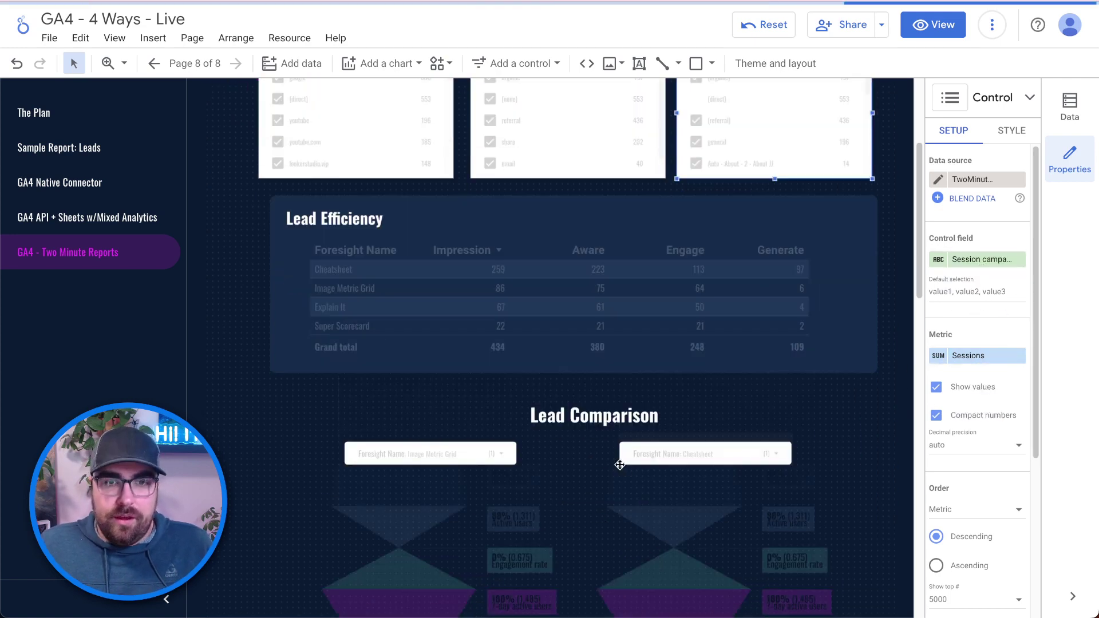
{"action": "scroll", "coordinate": [620, 465], "scroll_direction": "down", "scroll_amount": 5}
{"action": "scroll", "coordinate": [609, 386], "scroll_direction": "up", "scroll_amount": 2}
{"action": "left_click", "coordinate": [541, 179]}
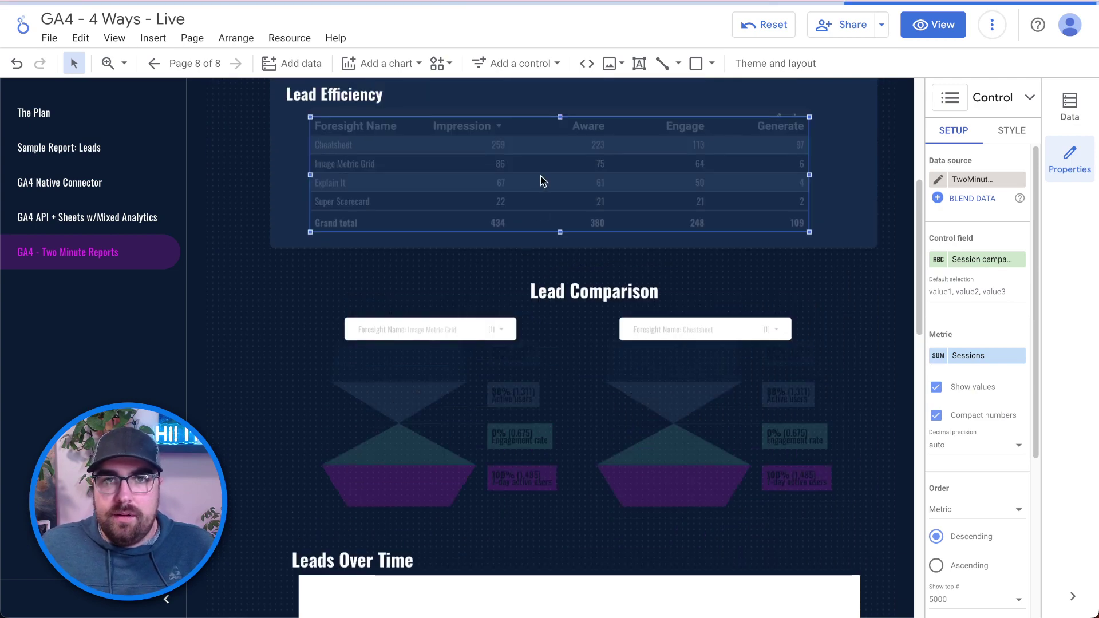
{"action": "scroll", "coordinate": [863, 252], "scroll_direction": "up", "scroll_amount": 1}
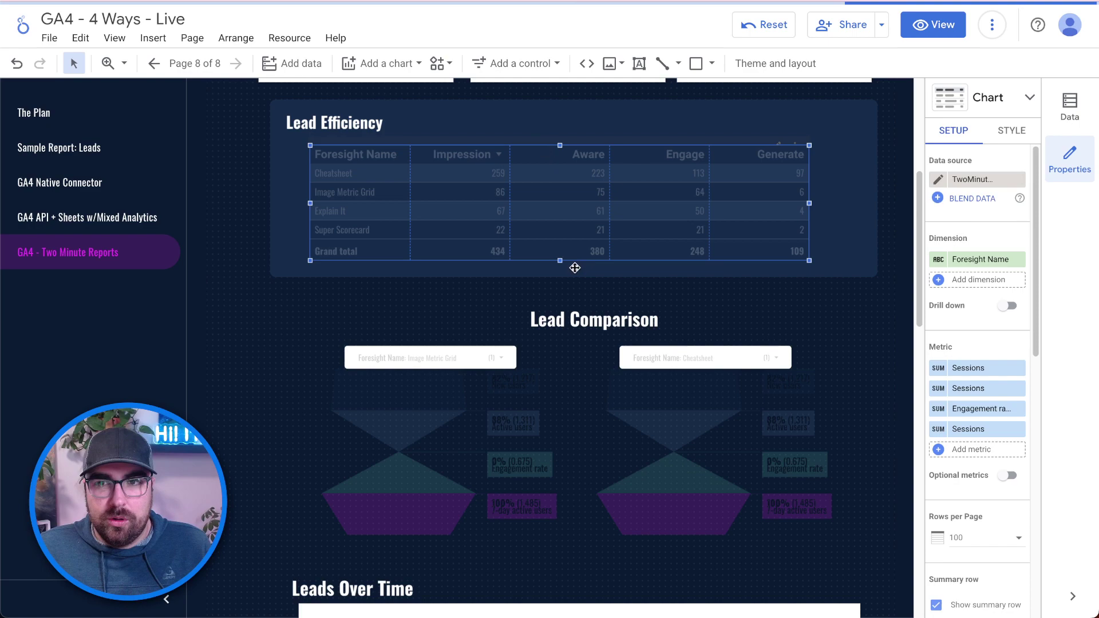
{"action": "scroll", "coordinate": [623, 404], "scroll_direction": "down", "scroll_amount": 5}
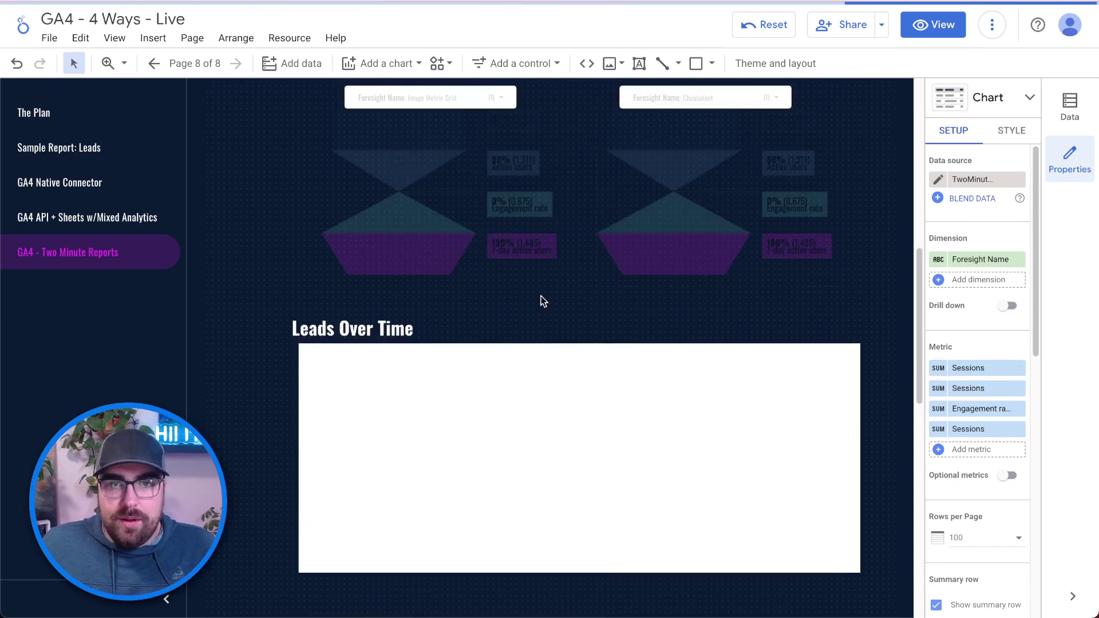
{"action": "scroll", "coordinate": [719, 343], "scroll_direction": "up", "scroll_amount": 10}
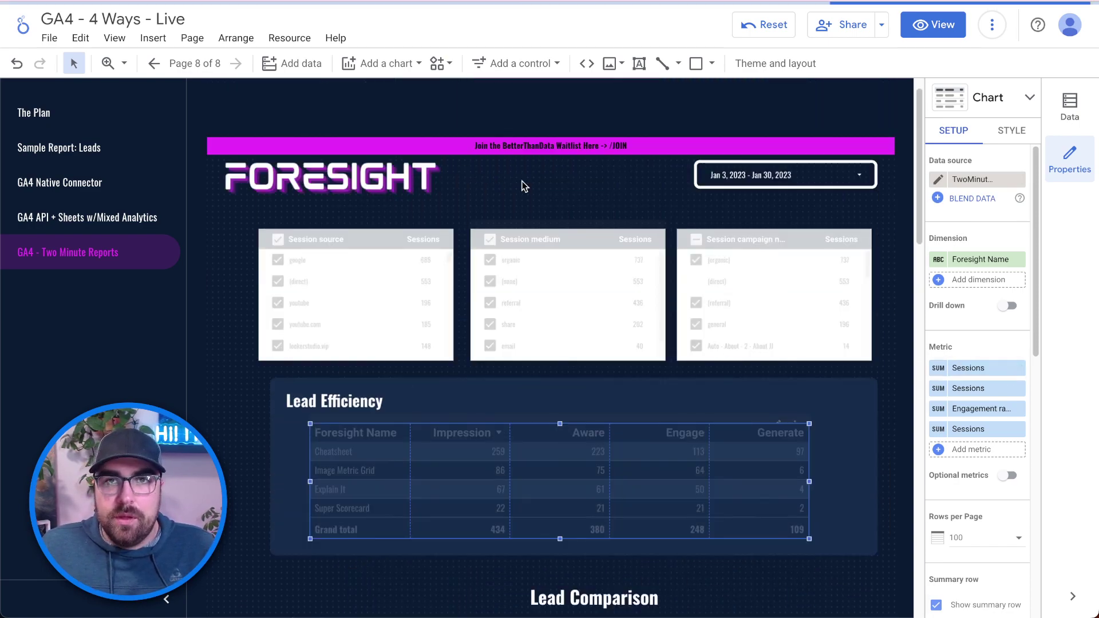
{"action": "left_click", "coordinate": [397, 119]}
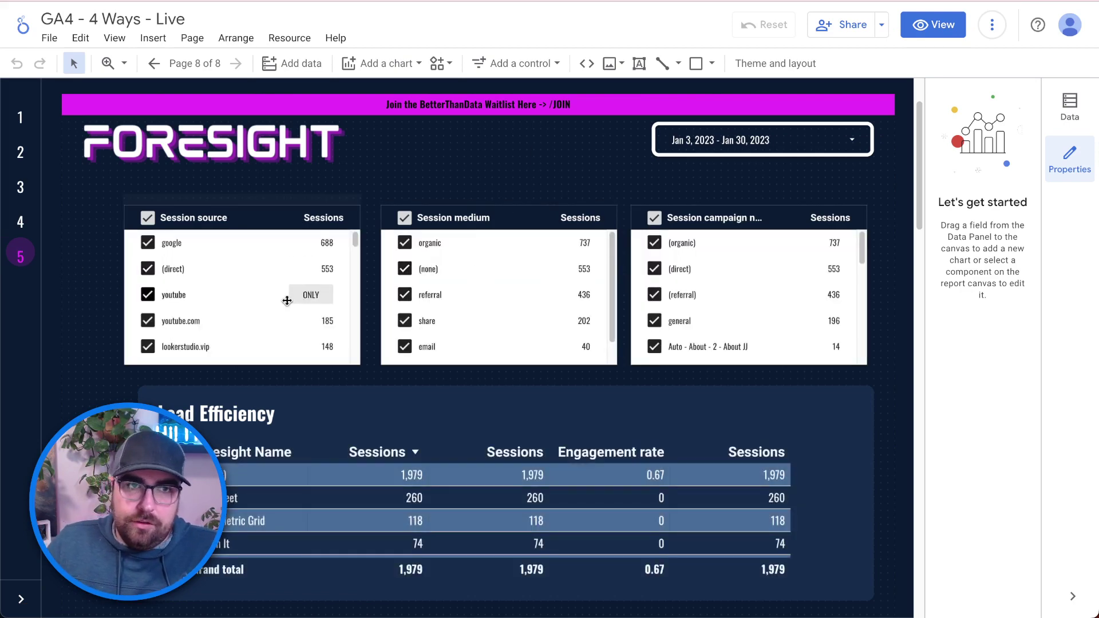
Select the Lead Efficiency table to review its Foresight Name dimension with Sessions and Engagement rate
{"action": "scroll", "coordinate": [242, 308], "scroll_direction": "down", "scroll_amount": 1}
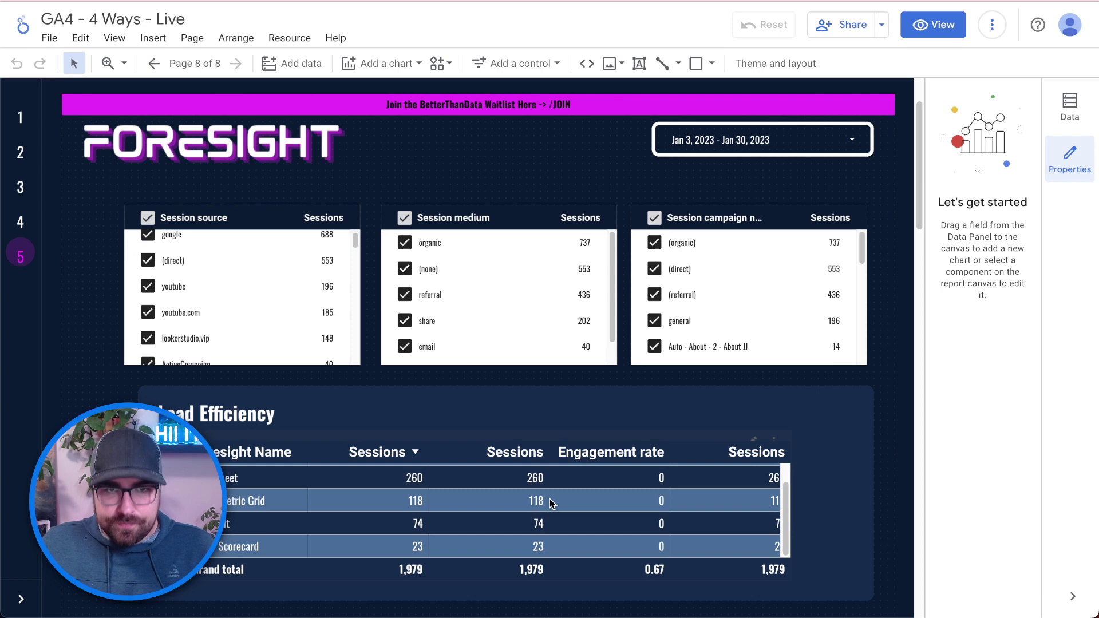
{"action": "scroll", "coordinate": [515, 412], "scroll_direction": "down", "scroll_amount": 1}
{"action": "scroll", "coordinate": [689, 360], "scroll_direction": "down", "scroll_amount": 5}
{"action": "scroll", "coordinate": [457, 287], "scroll_direction": "up", "scroll_amount": 3}
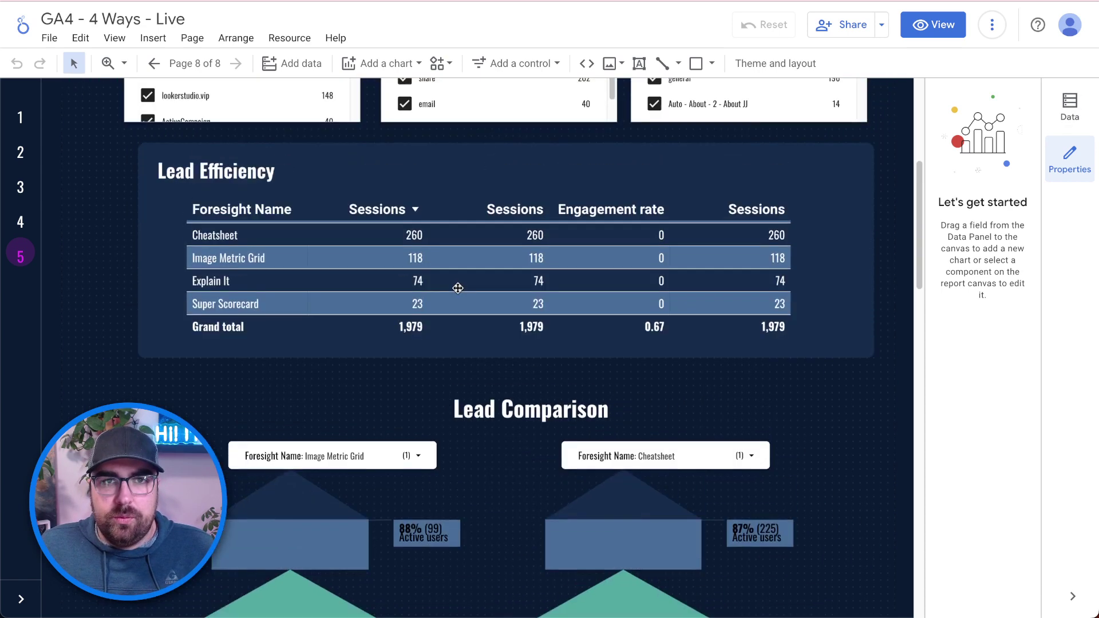
{"action": "left_click", "coordinate": [472, 318]}
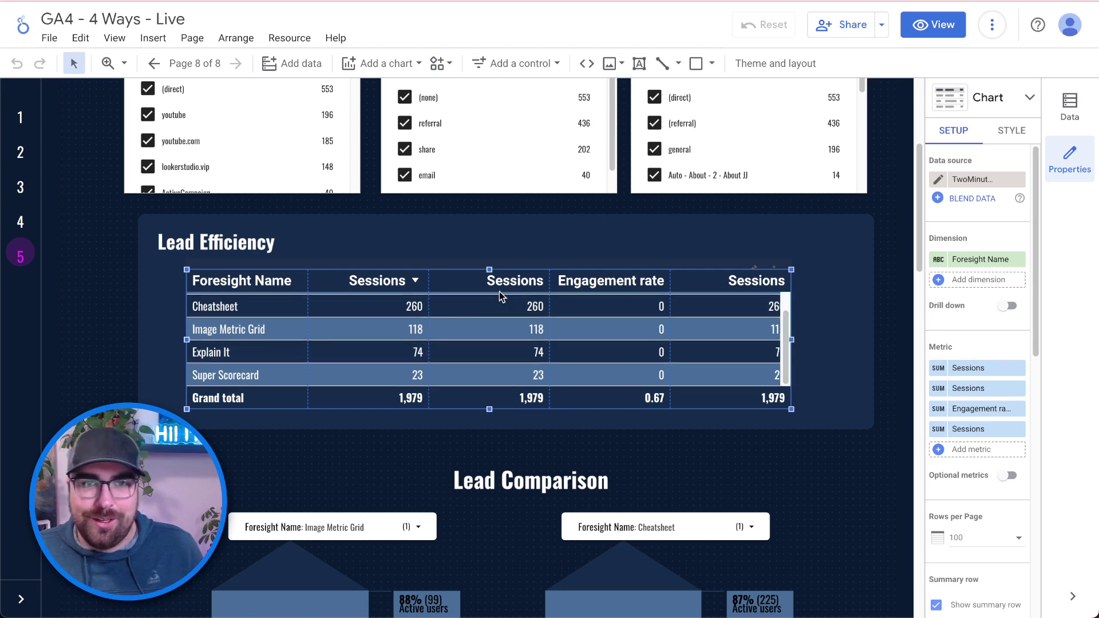
{"action": "scroll", "coordinate": [499, 291], "scroll_direction": "up", "scroll_amount": 2}
{"action": "scroll", "coordinate": [881, 429], "scroll_direction": "down", "scroll_amount": 1}
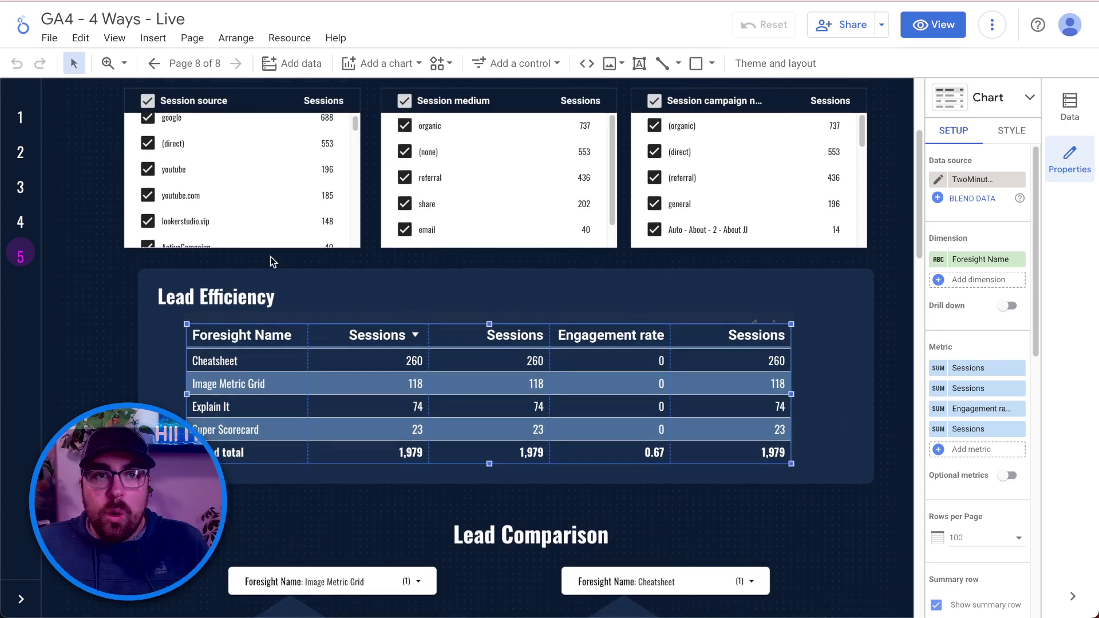
{"action": "mouse_move", "coordinate": [302, 155]}
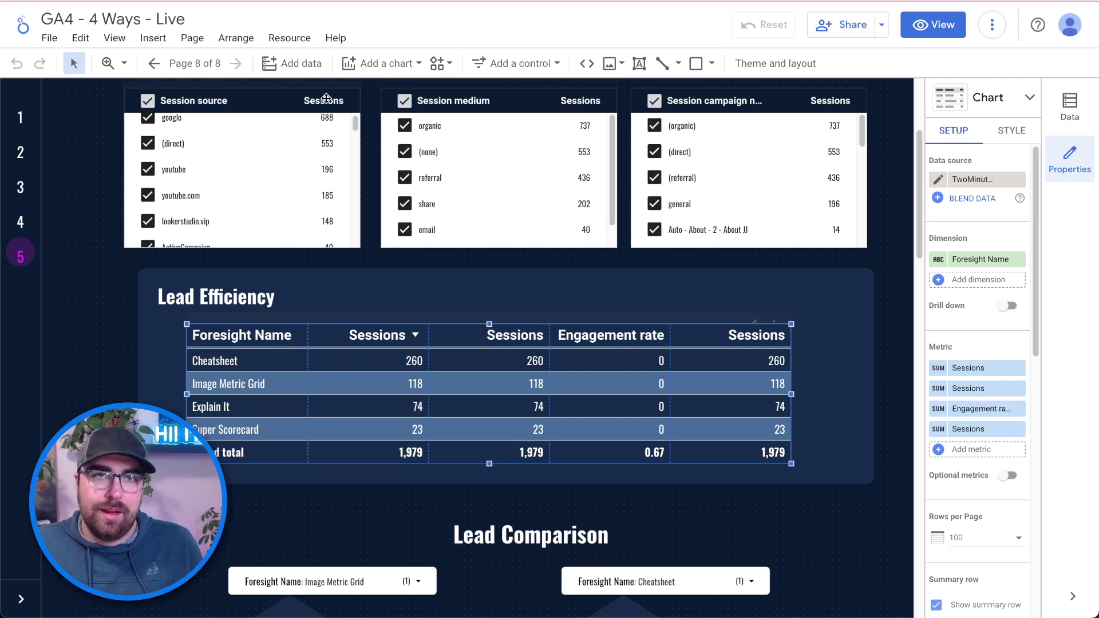
Place a new table chart over the Session medium area with Event name as its dimension
{"action": "left_click", "coordinate": [370, 73]}
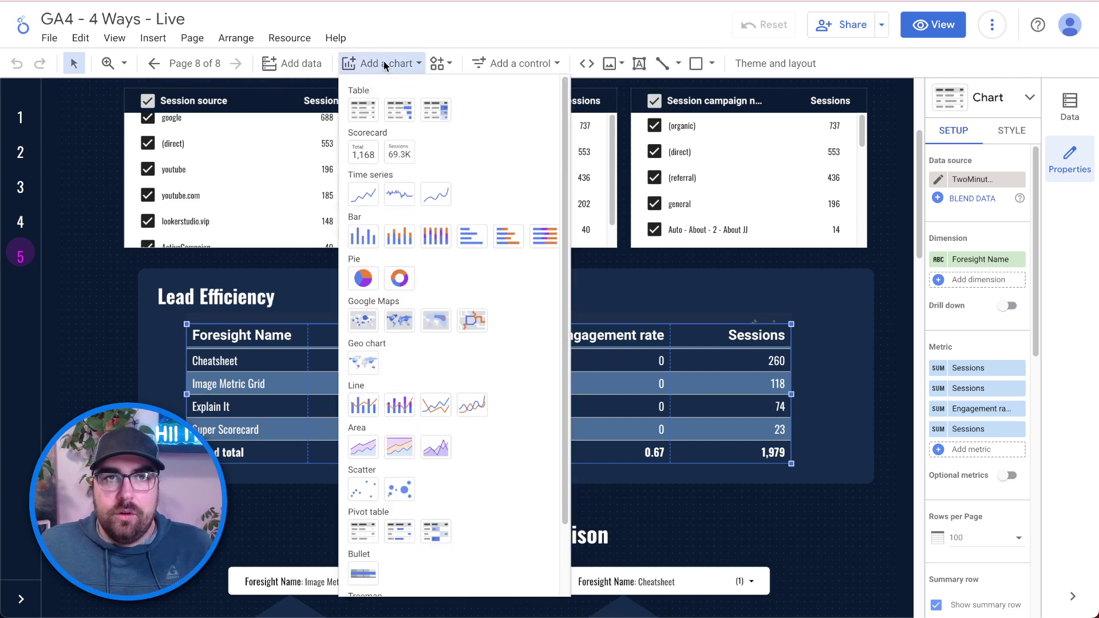
{"action": "left_click", "coordinate": [384, 64]}
{"action": "left_click", "coordinate": [384, 67]}
{"action": "left_click", "coordinate": [374, 112]}
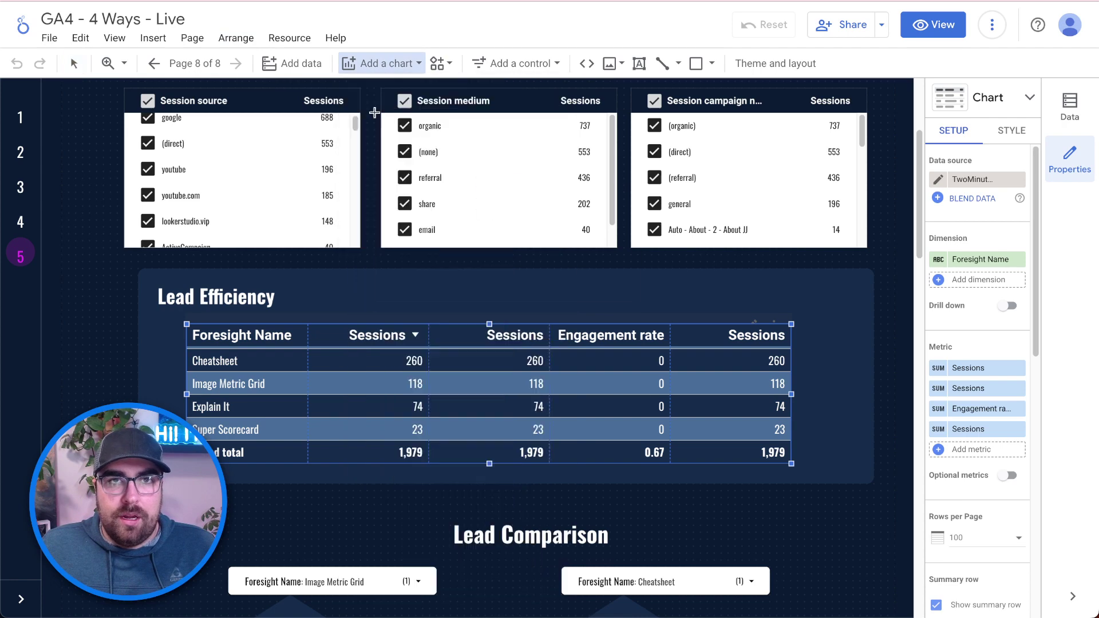
{"action": "left_click", "coordinate": [374, 115]}
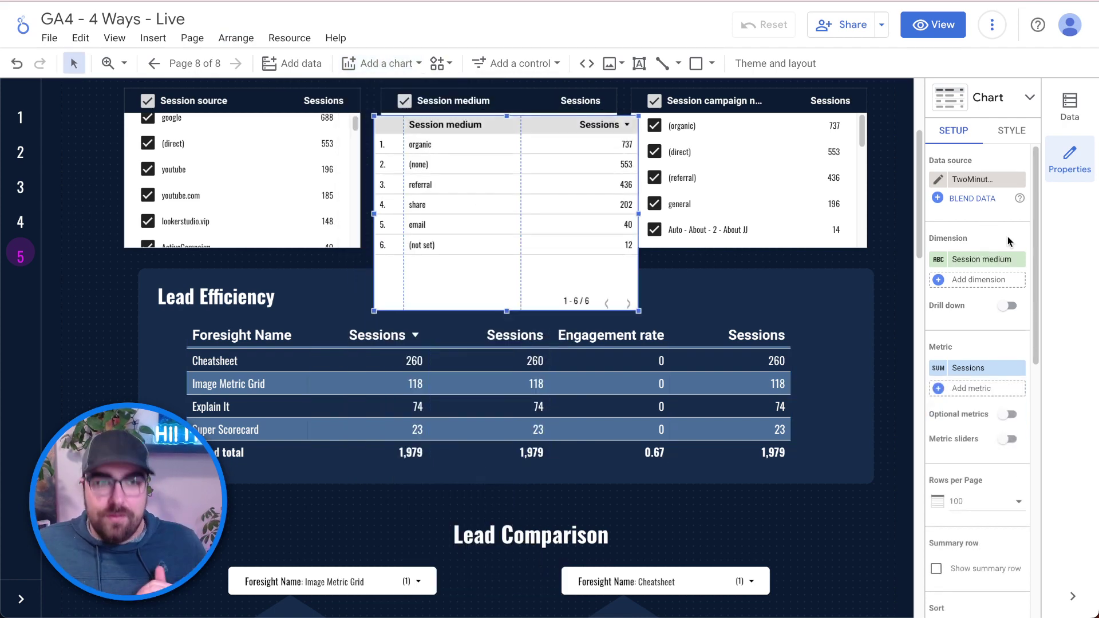
{"action": "left_click", "coordinate": [977, 279]}
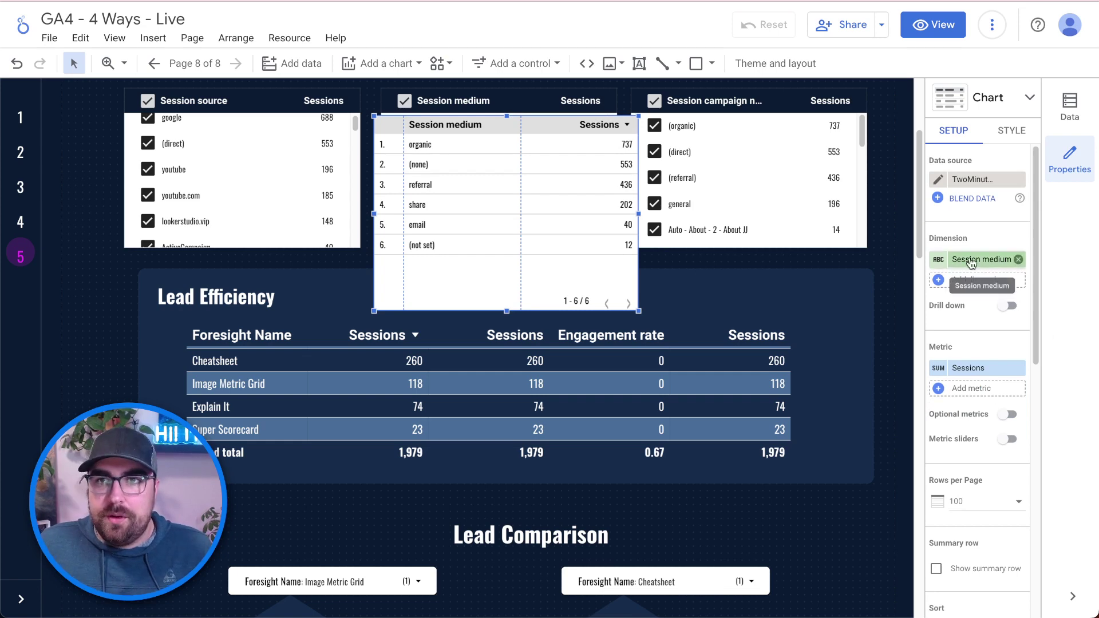
{"action": "type", "text": "even"}
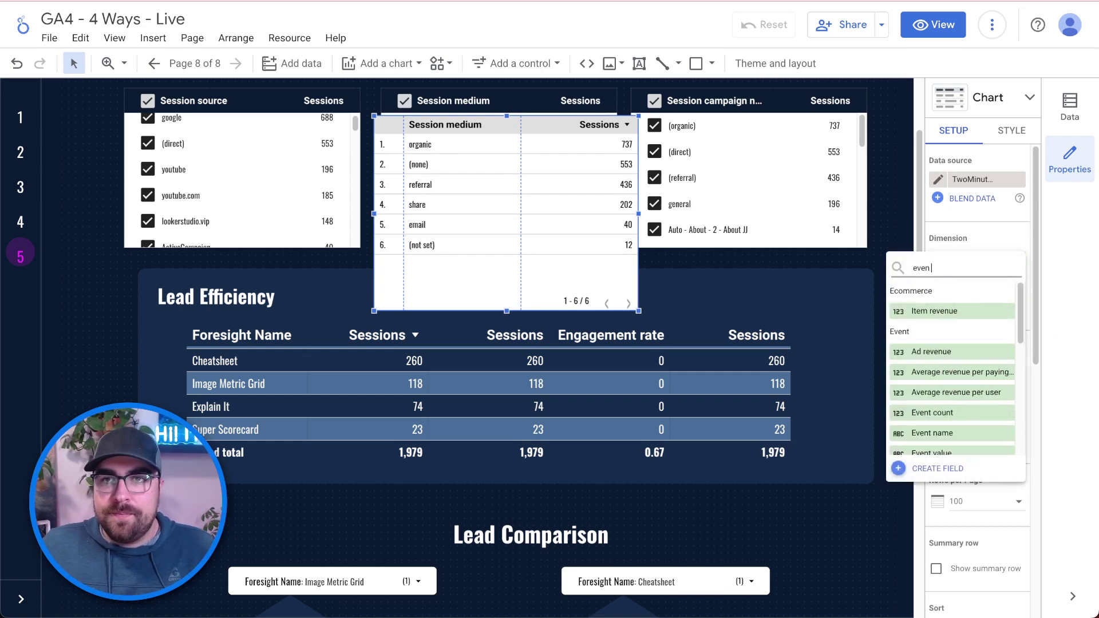
{"action": "type", "text": "t name"}
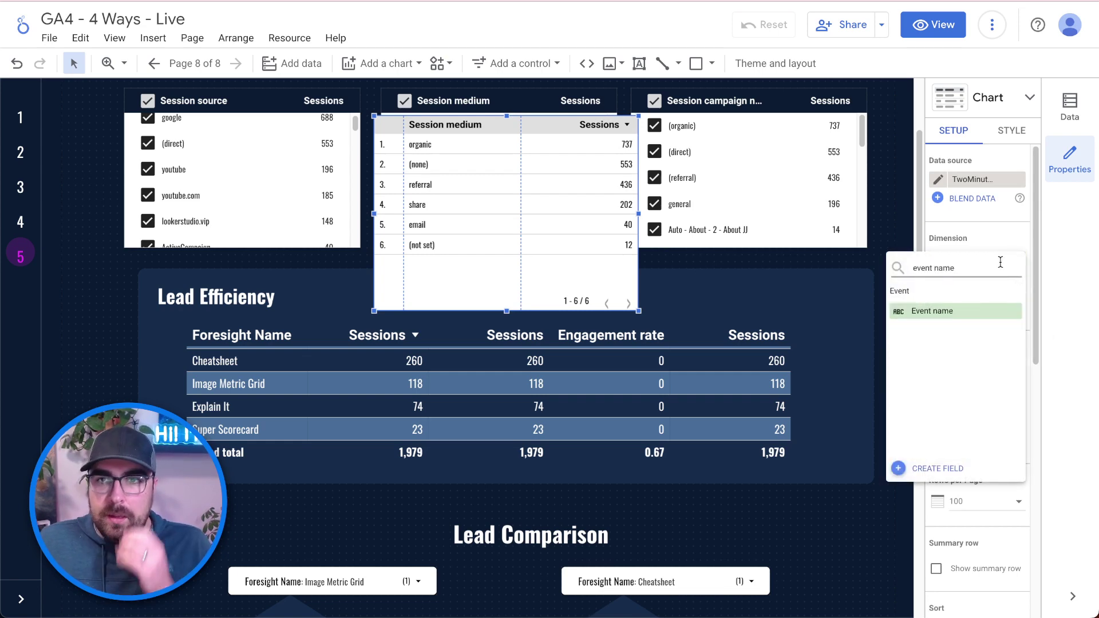
{"action": "left_click", "coordinate": [974, 313]}
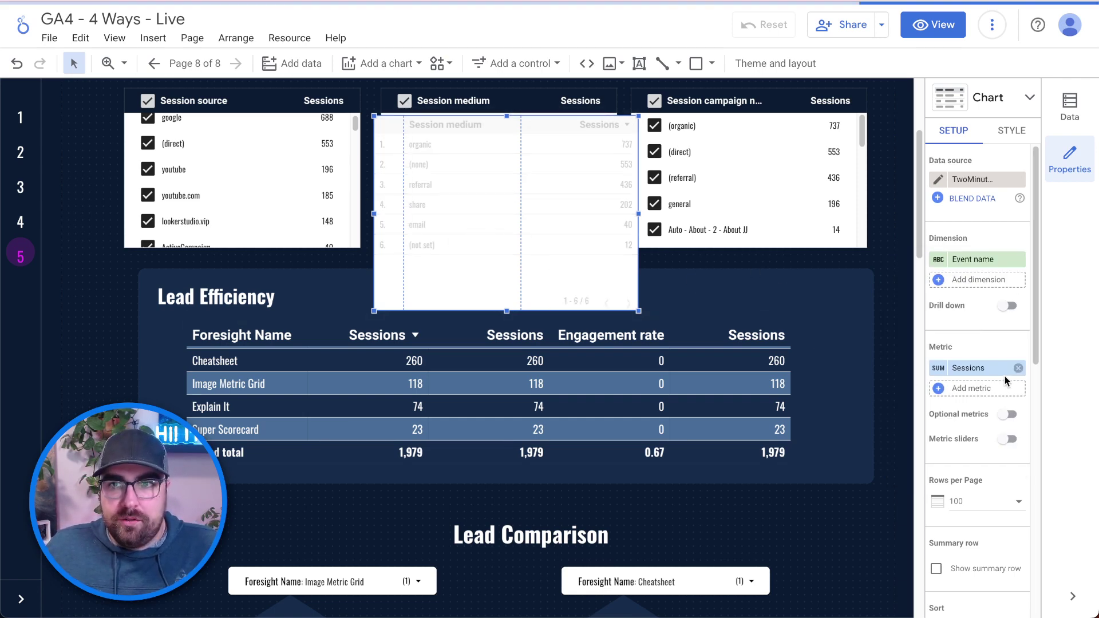
{"action": "scroll", "coordinate": [586, 240], "scroll_direction": "down", "scroll_amount": 5}
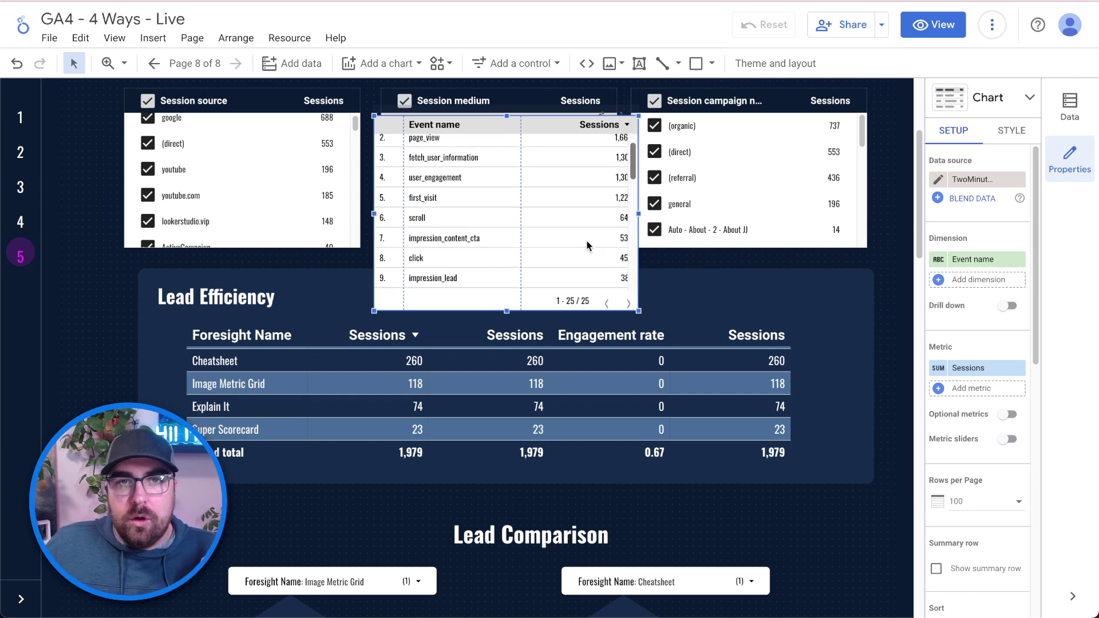
{"action": "scroll", "coordinate": [585, 247], "scroll_direction": "down", "scroll_amount": 3}
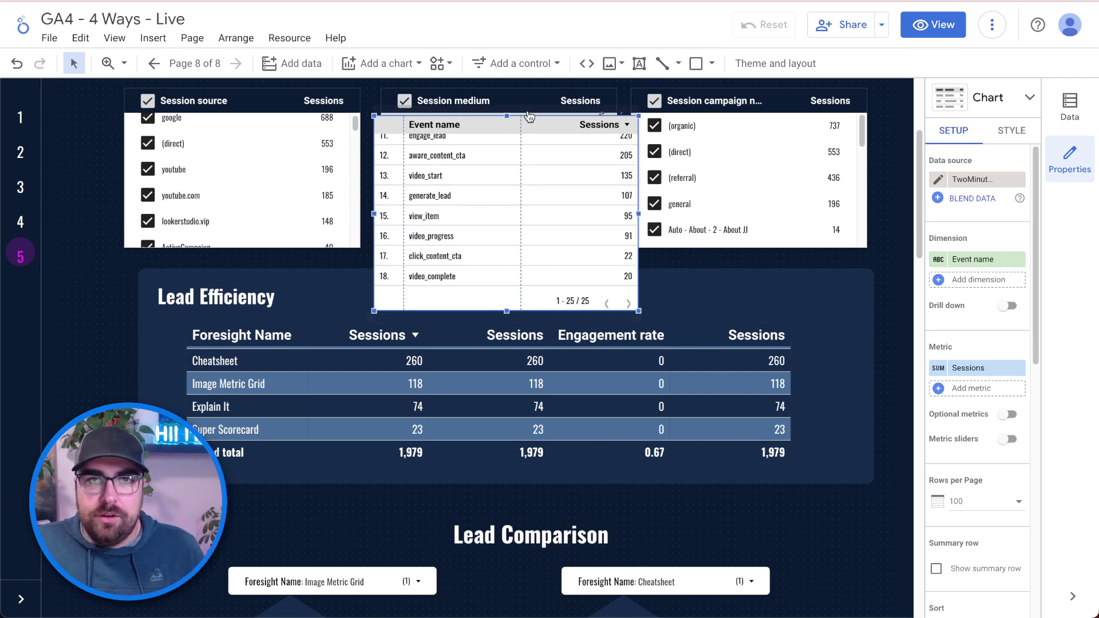
Replace the new table's Event name dimension with Foresight Name
{"action": "left_click", "coordinate": [994, 260]}
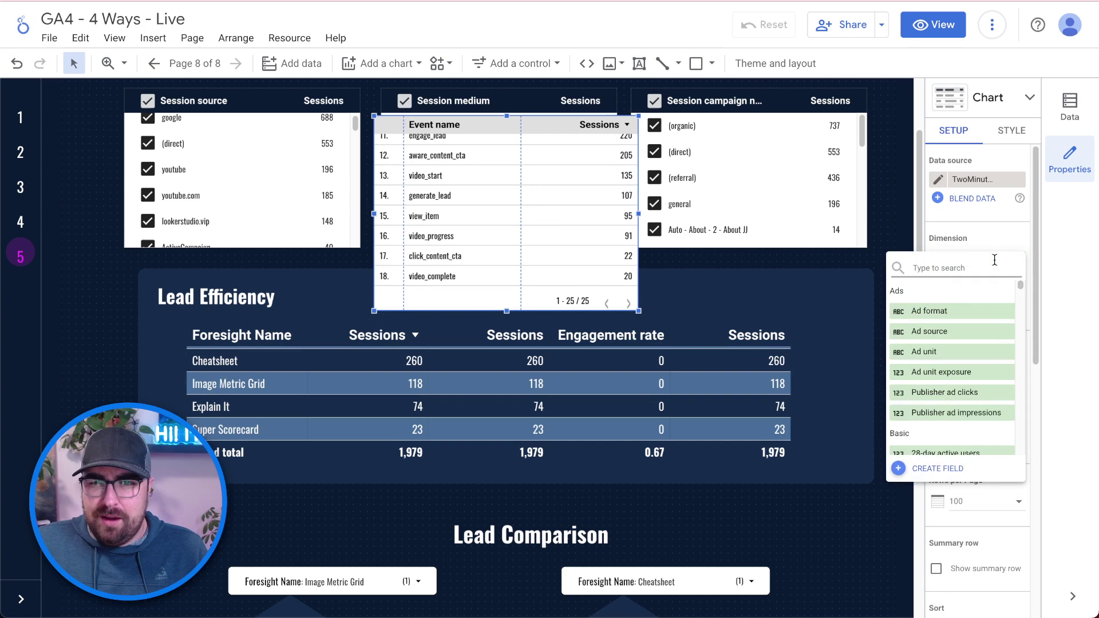
{"action": "type", "text": "fore"}
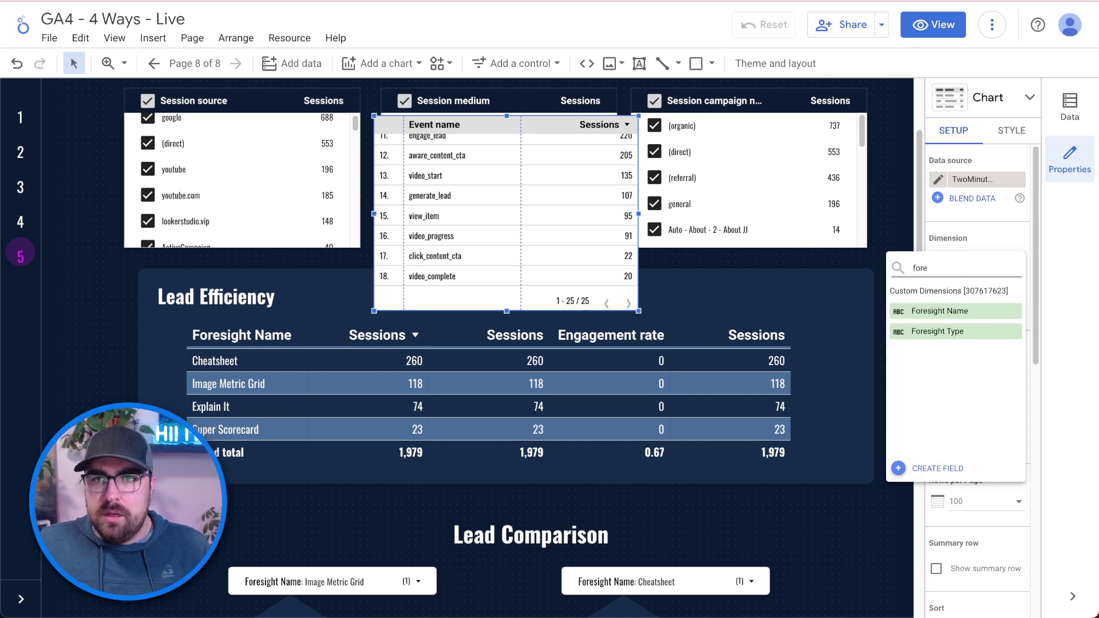
{"action": "left_click", "coordinate": [993, 312]}
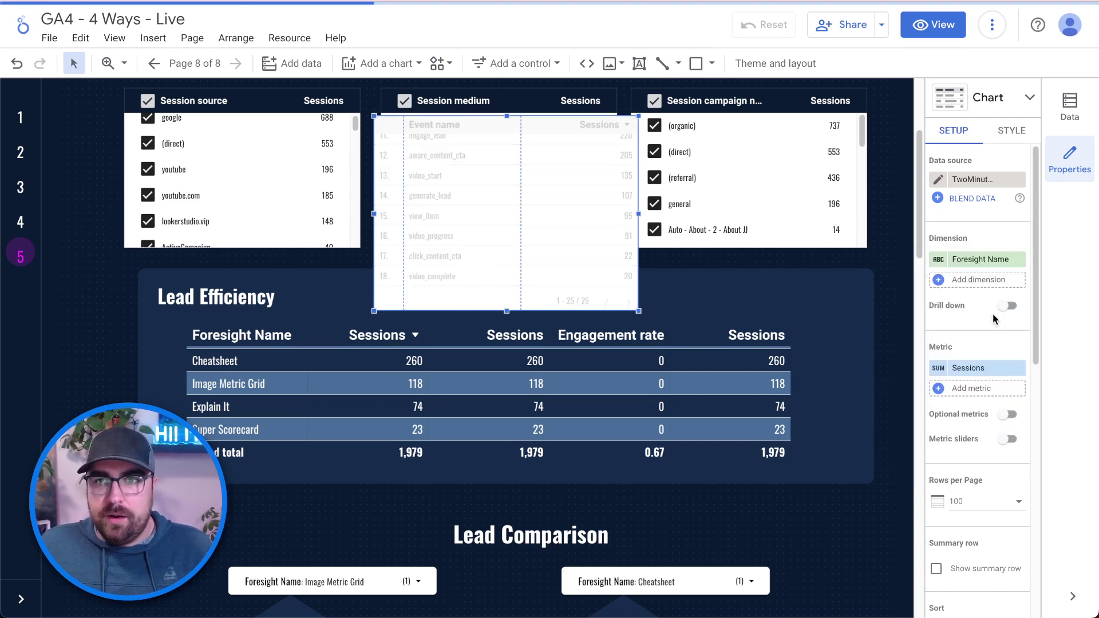
{"action": "scroll", "coordinate": [973, 492], "scroll_direction": "down", "scroll_amount": 10}
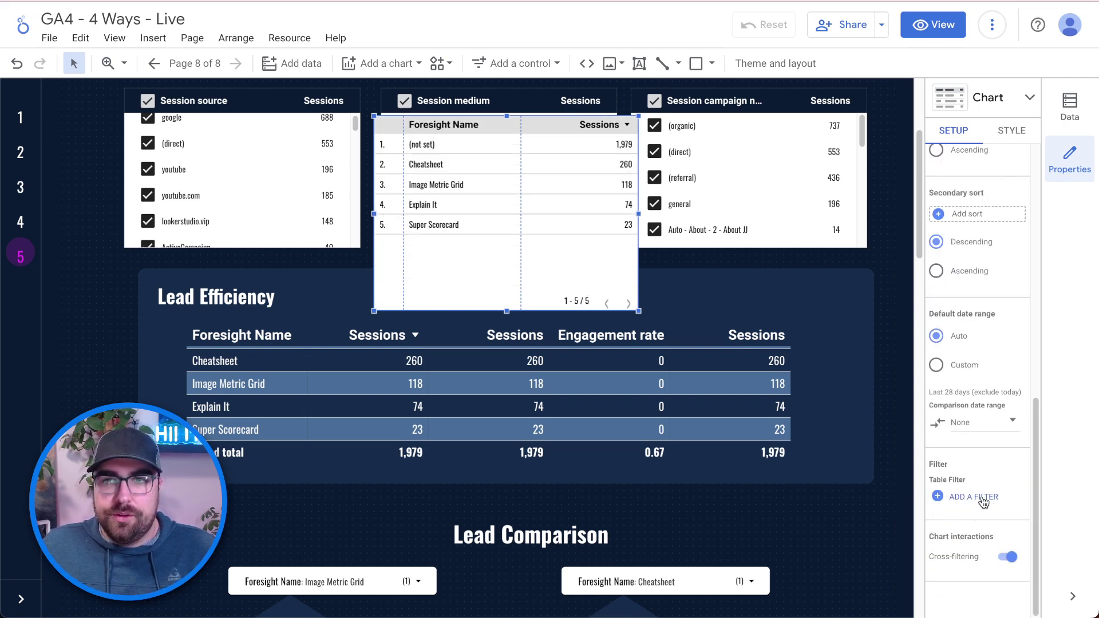
Filter the Foresight Name table to impression_lead events, leaving Cheatsheet at 259 sessions
{"action": "left_click", "coordinate": [991, 503]}
{"action": "scroll", "coordinate": [985, 518], "scroll_direction": "down", "scroll_amount": 5}
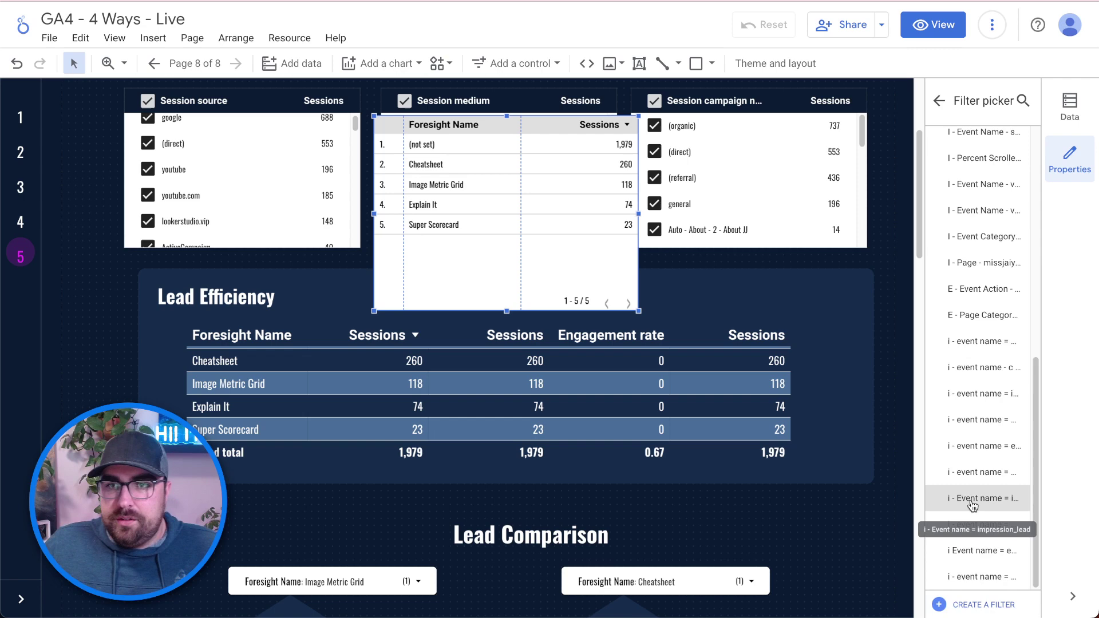
{"action": "left_click", "coordinate": [972, 500]}
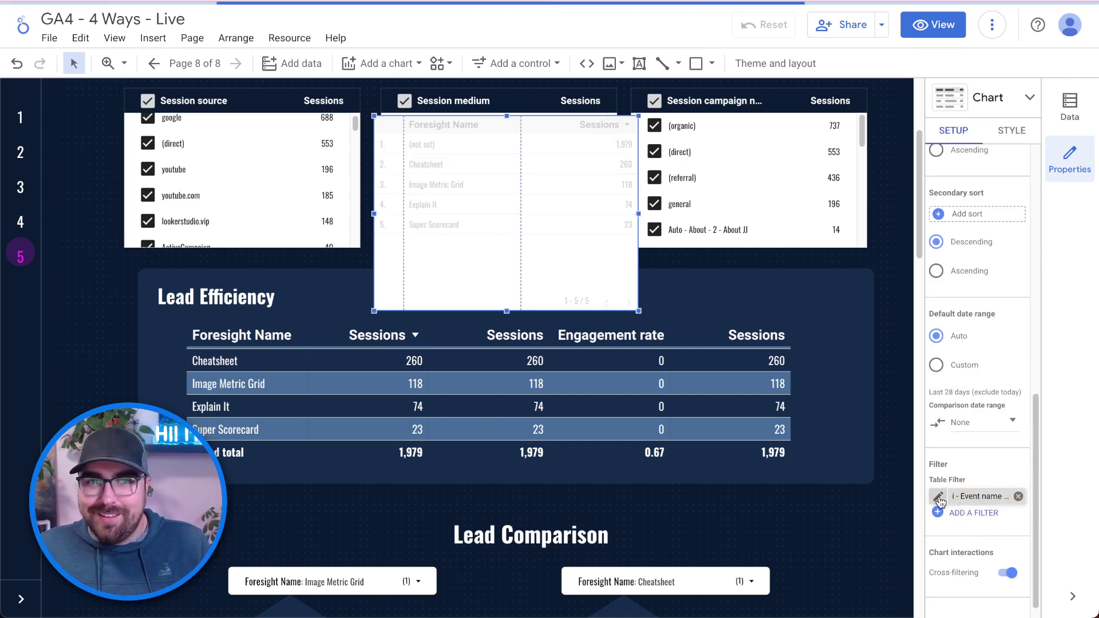
{"action": "left_click", "coordinate": [939, 498]}
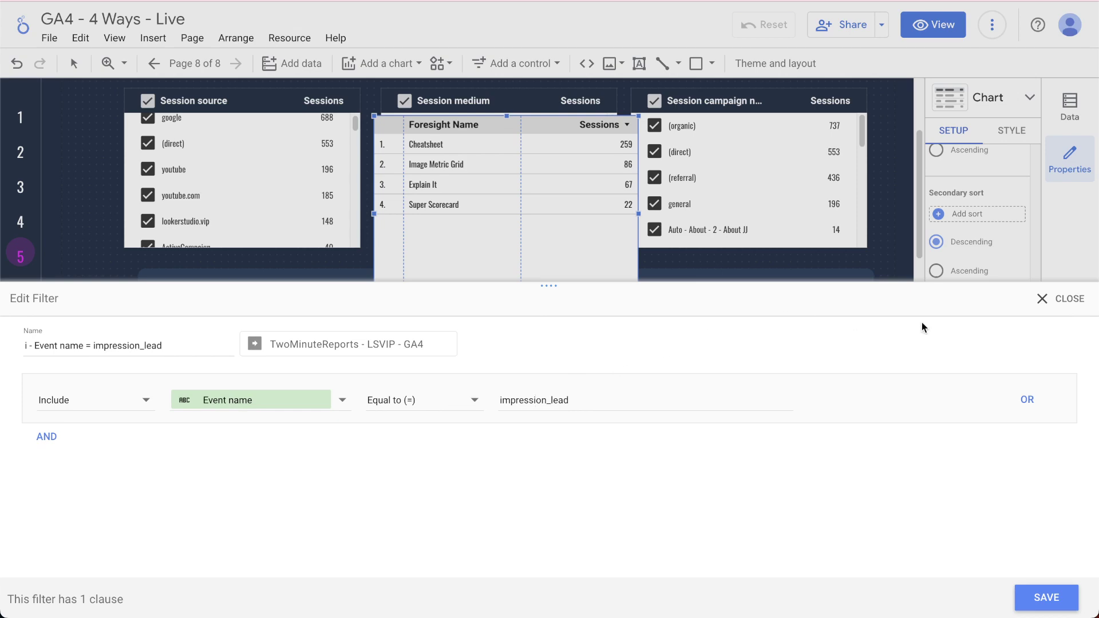
{"action": "left_click", "coordinate": [1069, 299]}
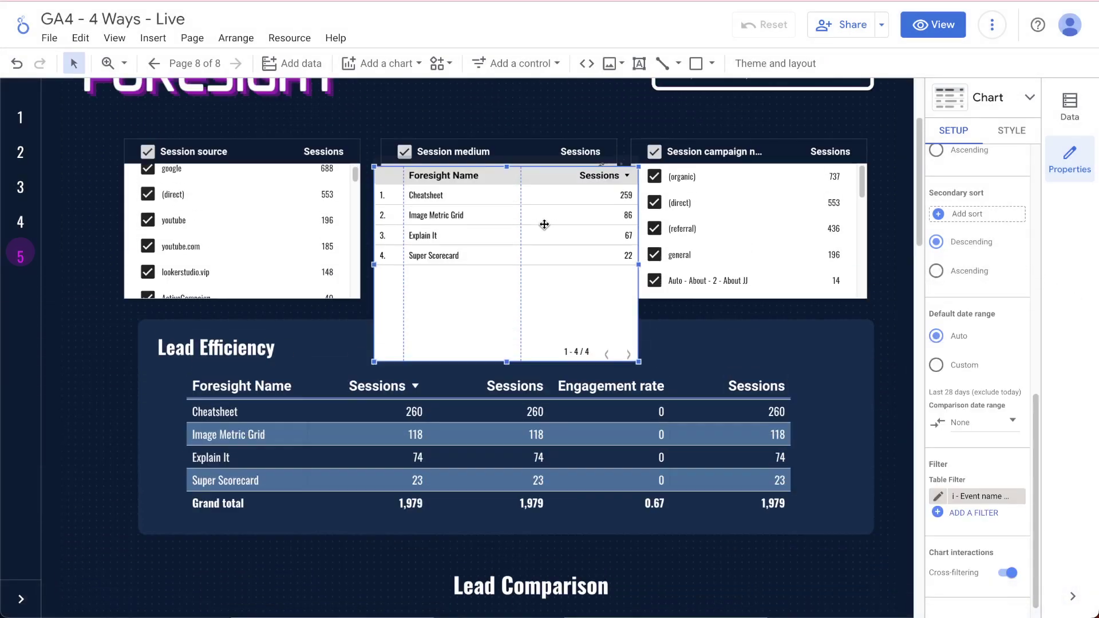
Add Event name as a second breakdown dimension to the Foresight Name table
{"action": "scroll", "coordinate": [462, 316], "scroll_direction": "down", "scroll_amount": 1}
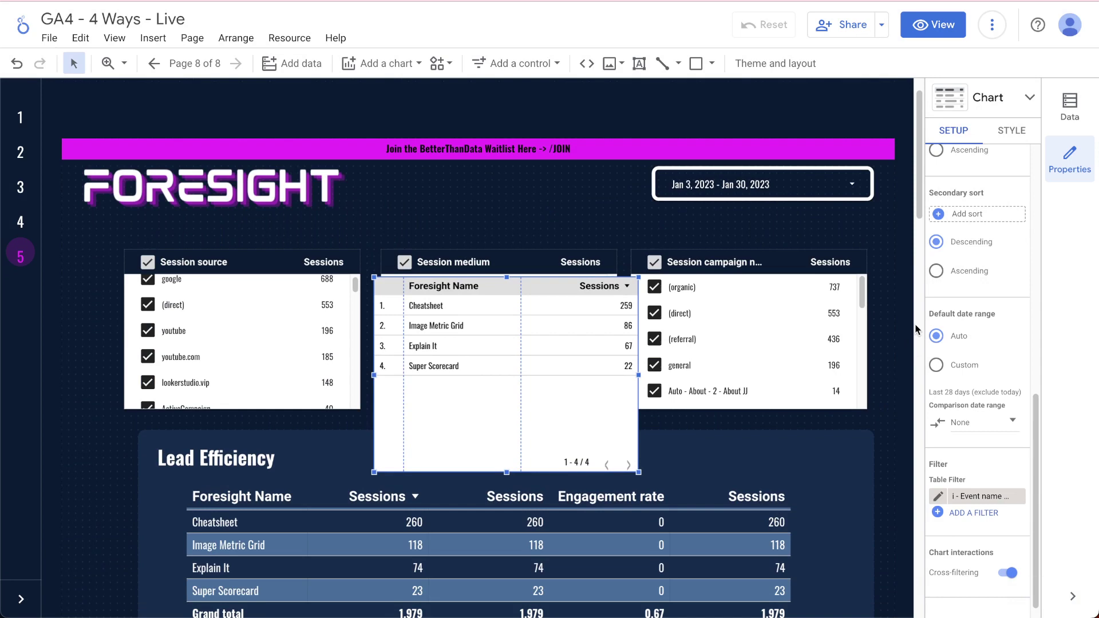
{"action": "scroll", "coordinate": [978, 338], "scroll_direction": "up", "scroll_amount": 6}
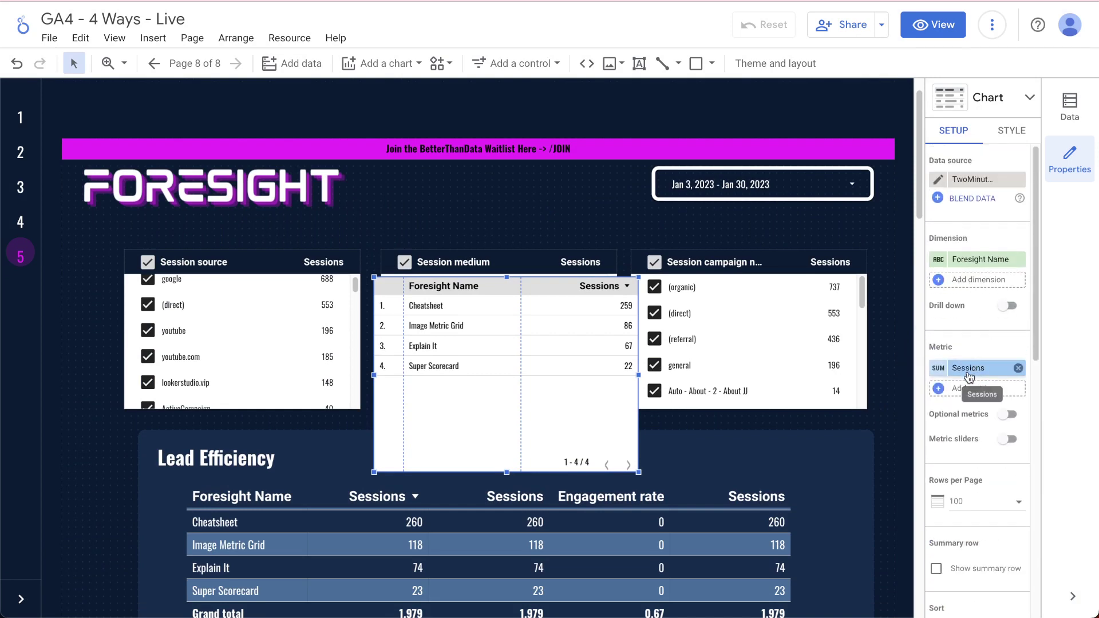
{"action": "left_click", "coordinate": [967, 280]}
{"action": "type", "text": "event"}
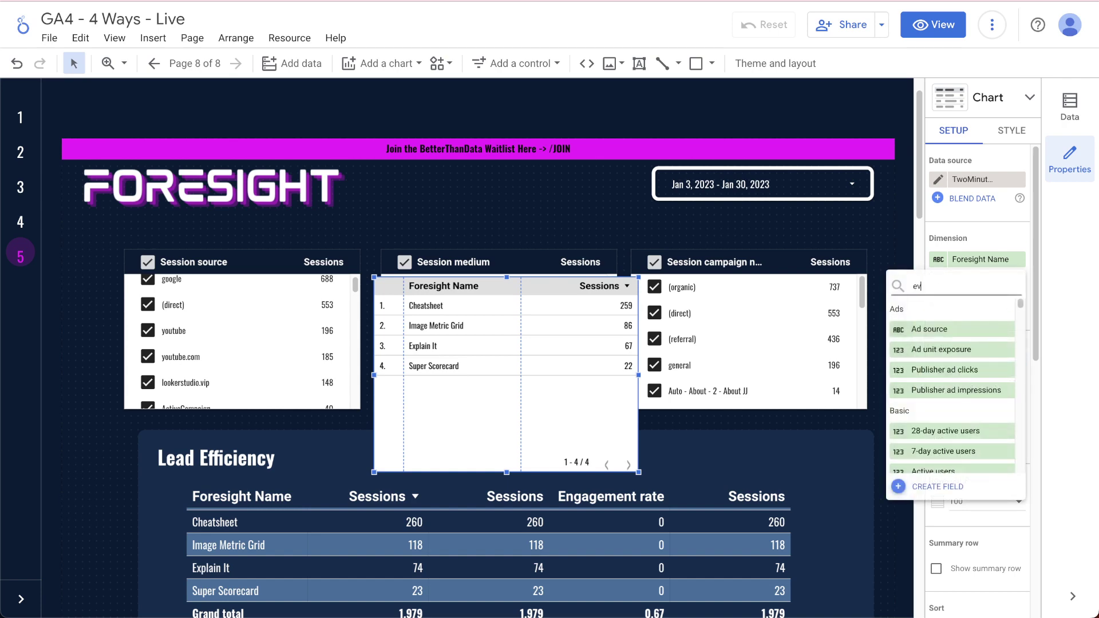
{"action": "left_click", "coordinate": [975, 350]}
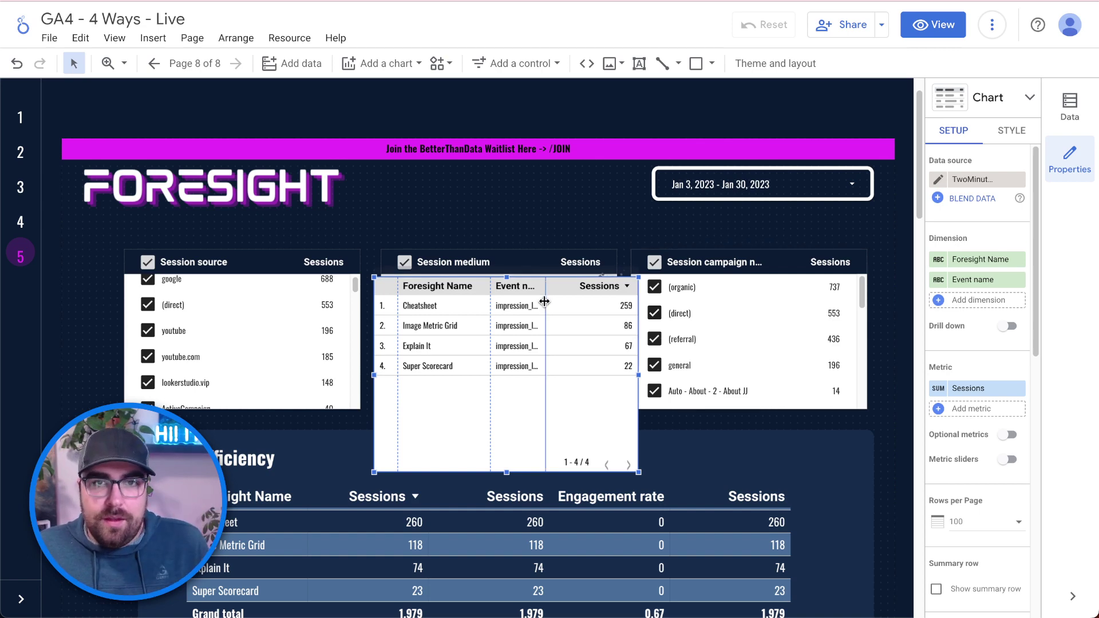
Remove the Event name dimension and place a table copy over the Session medium area
{"action": "left_click_drag", "start_coordinate": [541, 304], "coordinate": [555, 306]}
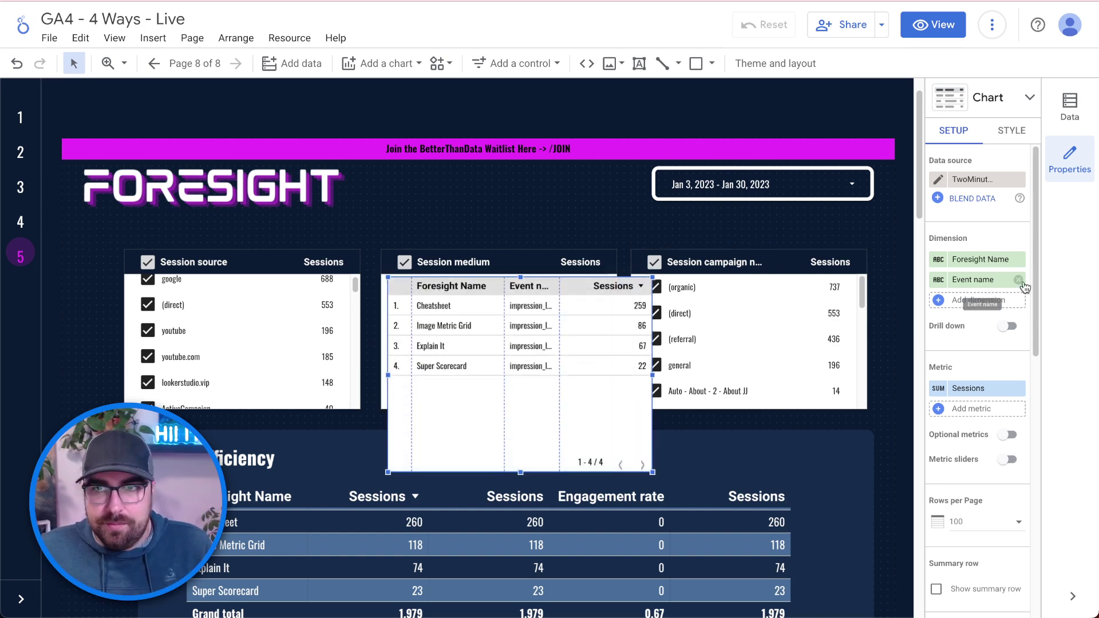
{"action": "left_click", "coordinate": [1019, 280]}
{"action": "mouse_move", "coordinate": [589, 363]}
{"action": "left_mouse_down"}
{"action": "mouse_move", "coordinate": [518, 342]}
{"action": "mouse_move", "coordinate": [400, 338]}
{"action": "mouse_move", "coordinate": [412, 361]}
{"action": "mouse_move", "coordinate": [623, 369]}
{"action": "mouse_move", "coordinate": [588, 369]}
{"action": "left_mouse_up"}
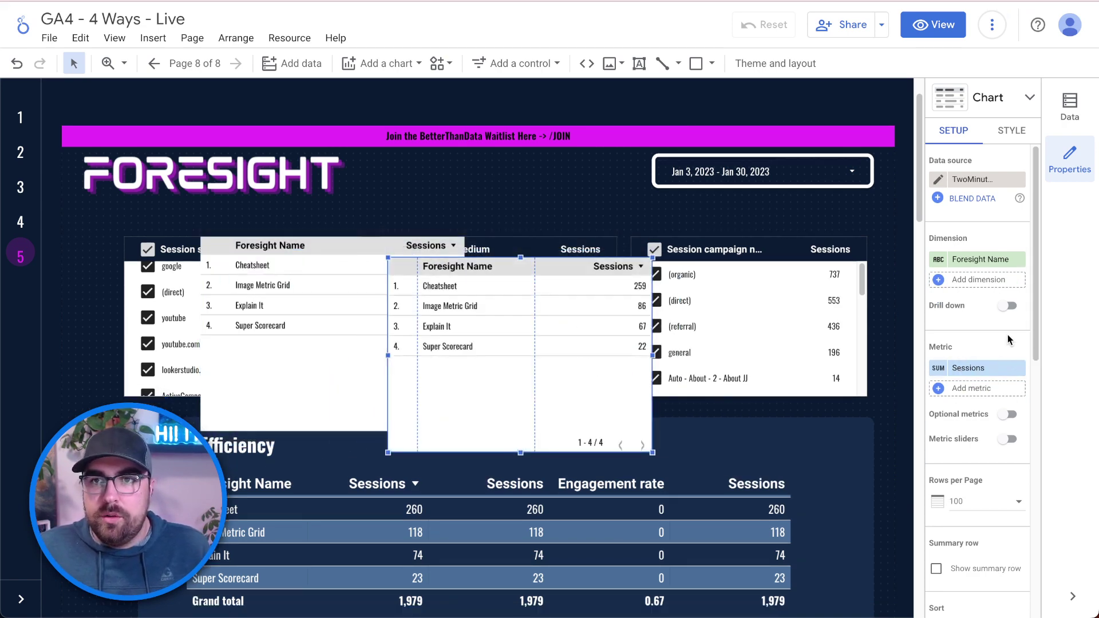
Swap the copied table's filter to aware_lead events and move it up and right
{"action": "scroll", "coordinate": [1024, 447], "scroll_direction": "down", "scroll_amount": 5}
{"action": "left_click", "coordinate": [1019, 480]}
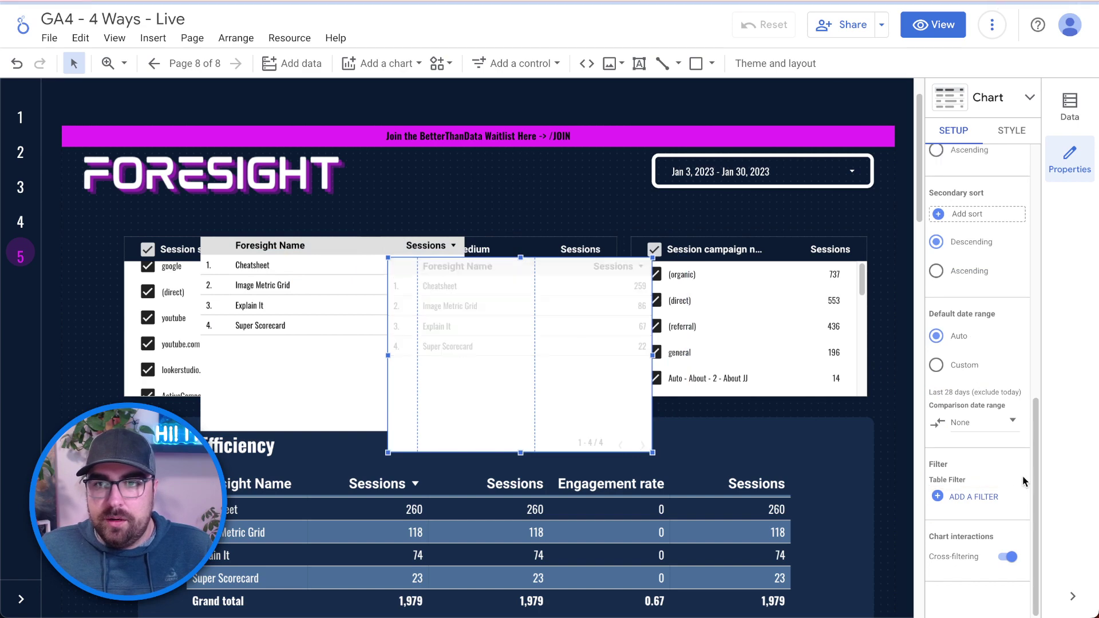
{"action": "left_click", "coordinate": [973, 496]}
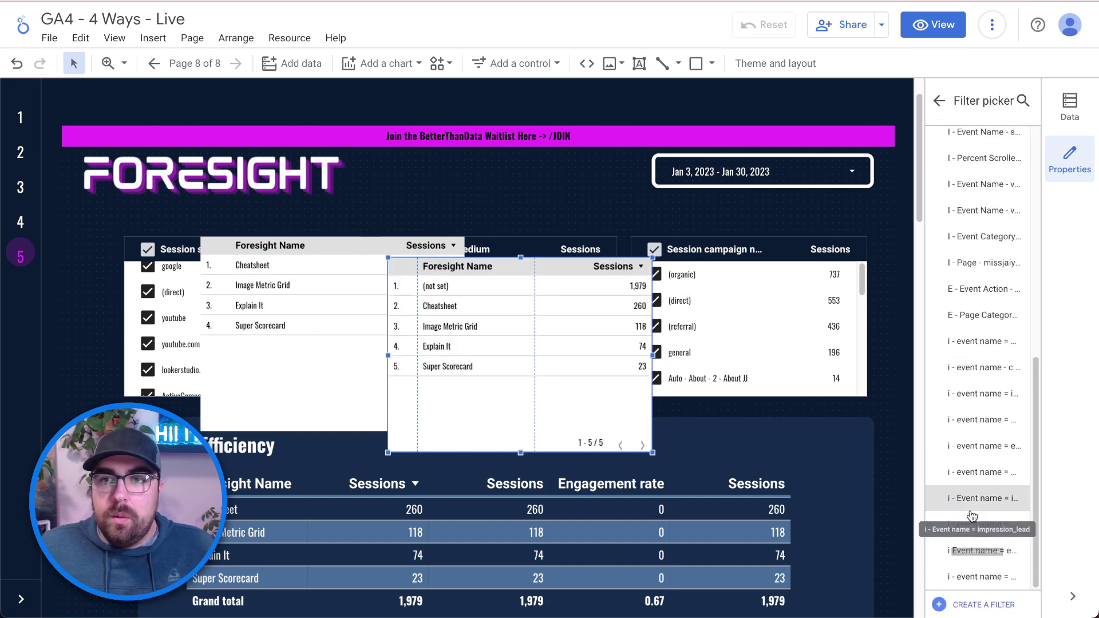
{"action": "left_click", "coordinate": [980, 528]}
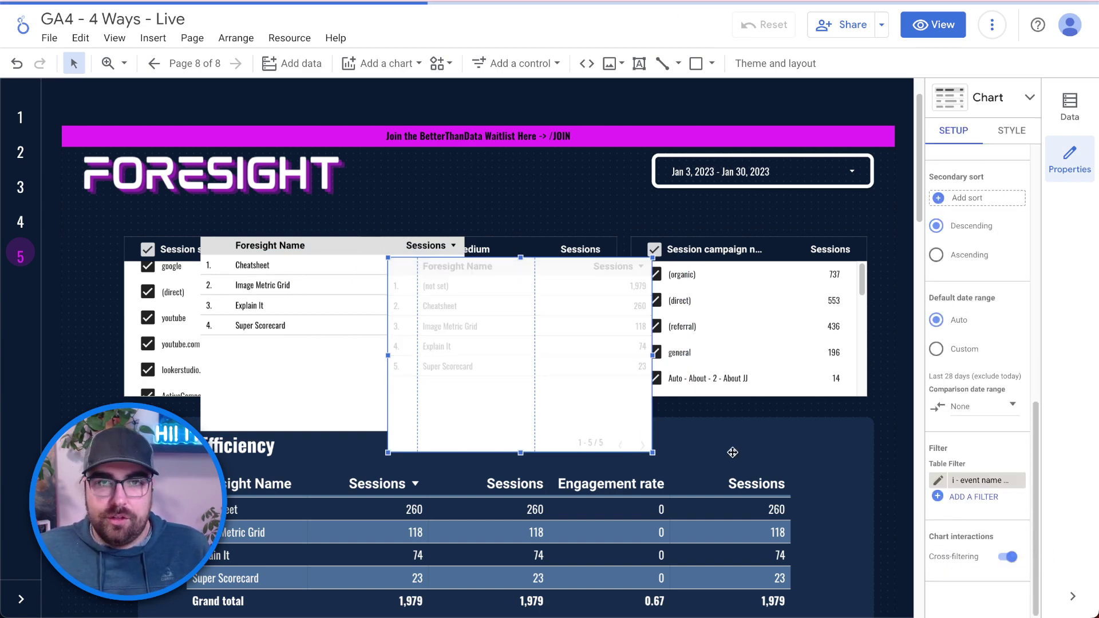
{"action": "left_click_drag", "start_coordinate": [521, 396], "coordinate": [550, 478]}
Duplicate the table twice more, filtering each copy to another lead event such as engage_lead
{"action": "scroll", "coordinate": [542, 345], "scroll_direction": "up", "scroll_amount": 1}
{"action": "key", "text": "ctrl+d"}
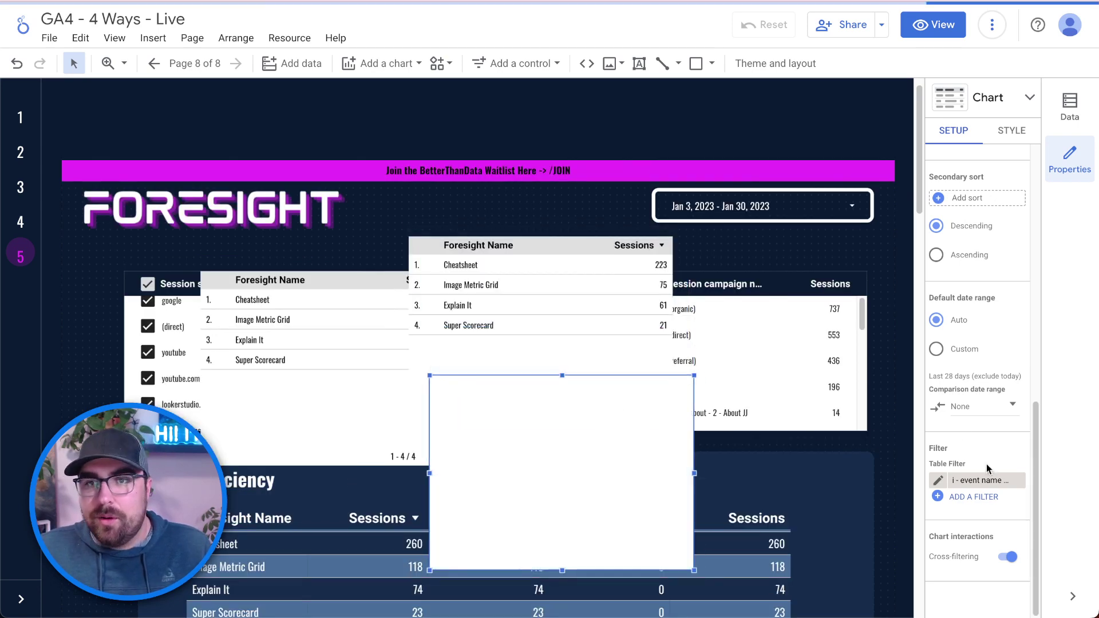
{"action": "left_click", "coordinate": [984, 480]}
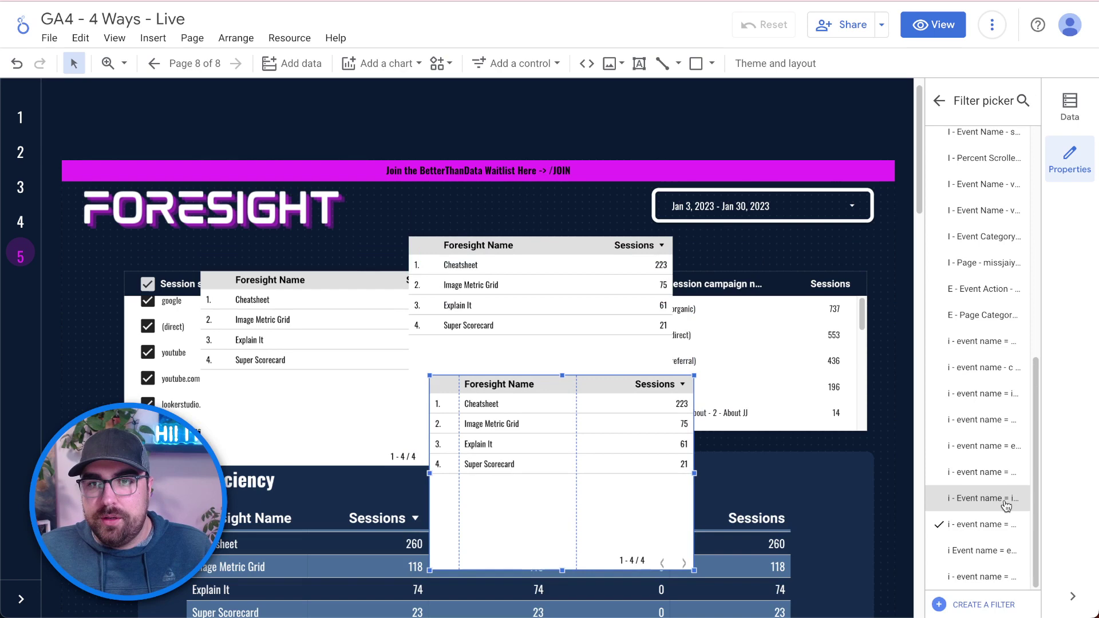
{"action": "left_click", "coordinate": [976, 551]}
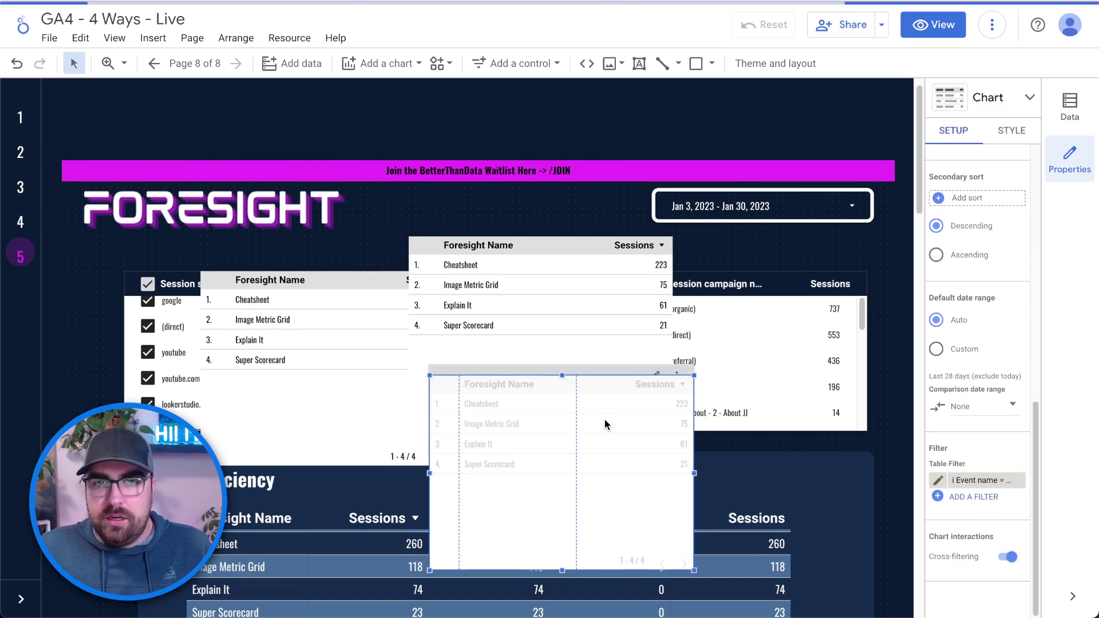
{"action": "scroll", "coordinate": [607, 426], "scroll_direction": "down", "scroll_amount": 3}
{"action": "left_click_drag", "start_coordinate": [613, 432], "coordinate": [685, 418]}
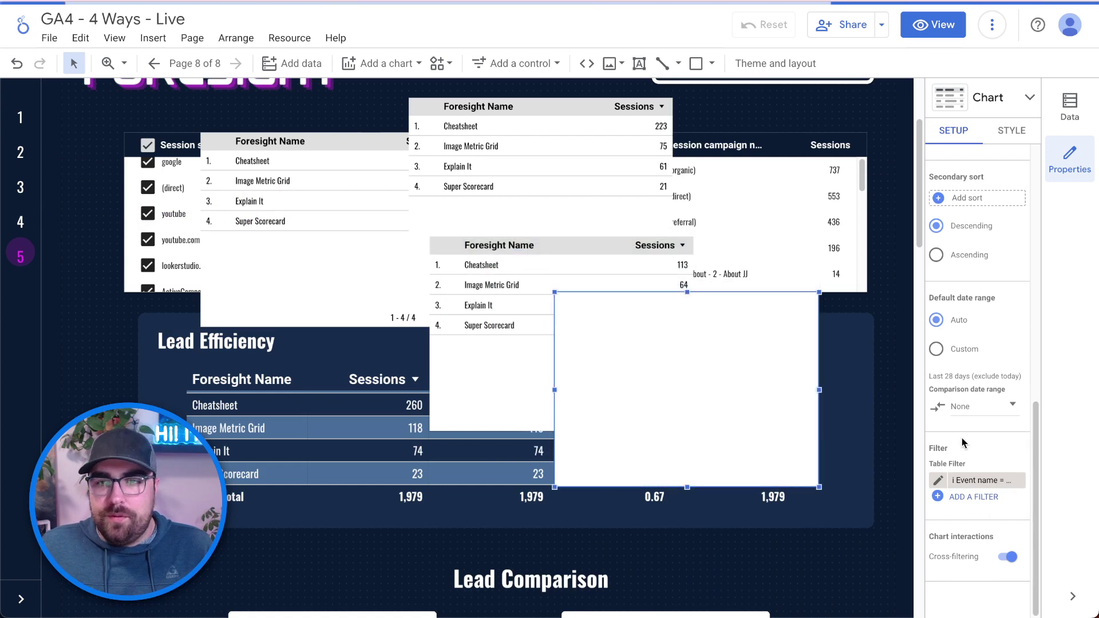
{"action": "left_click", "coordinate": [985, 482]}
{"action": "scroll", "coordinate": [995, 515], "scroll_direction": "down", "scroll_amount": 5}
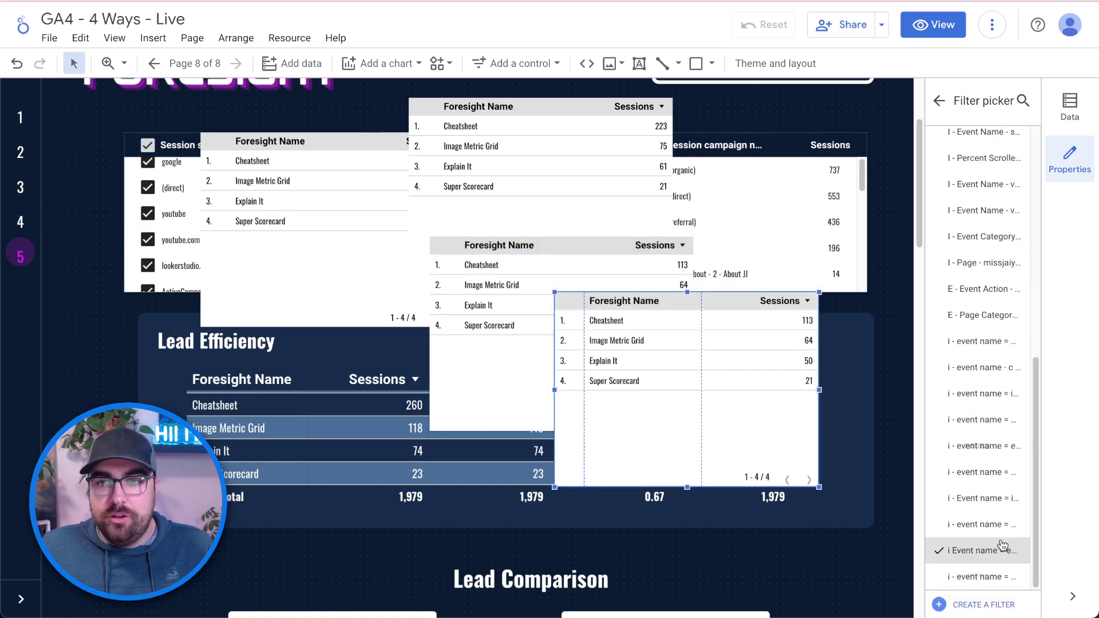
{"action": "left_click", "coordinate": [999, 553]}
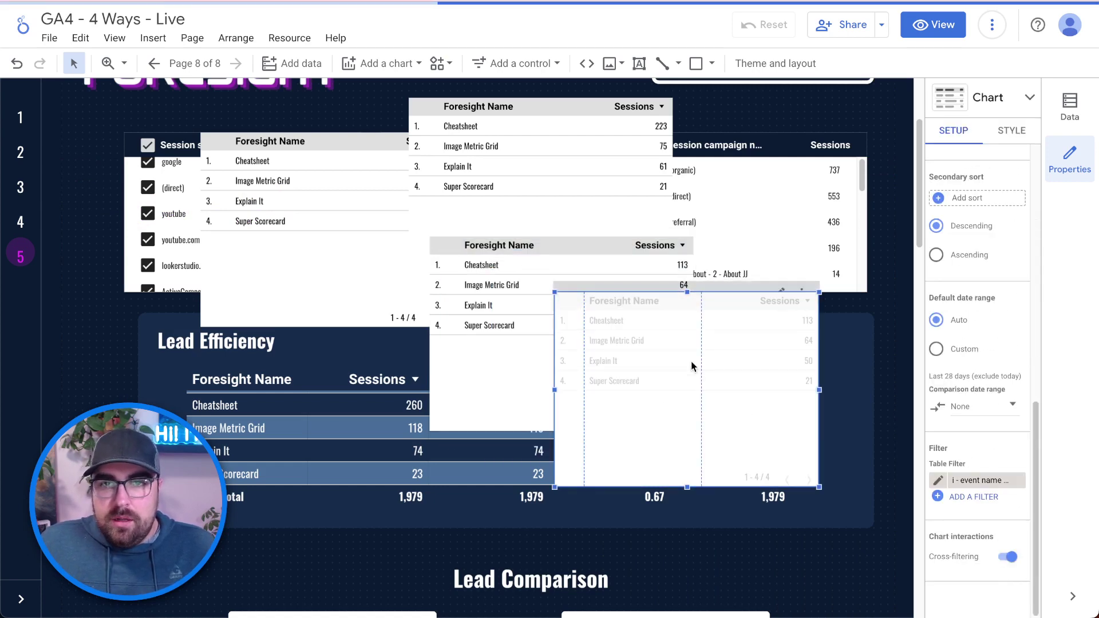
Select all four filtered Foresight Name tables and blend them into one new table
{"action": "left_click", "coordinate": [336, 207]}
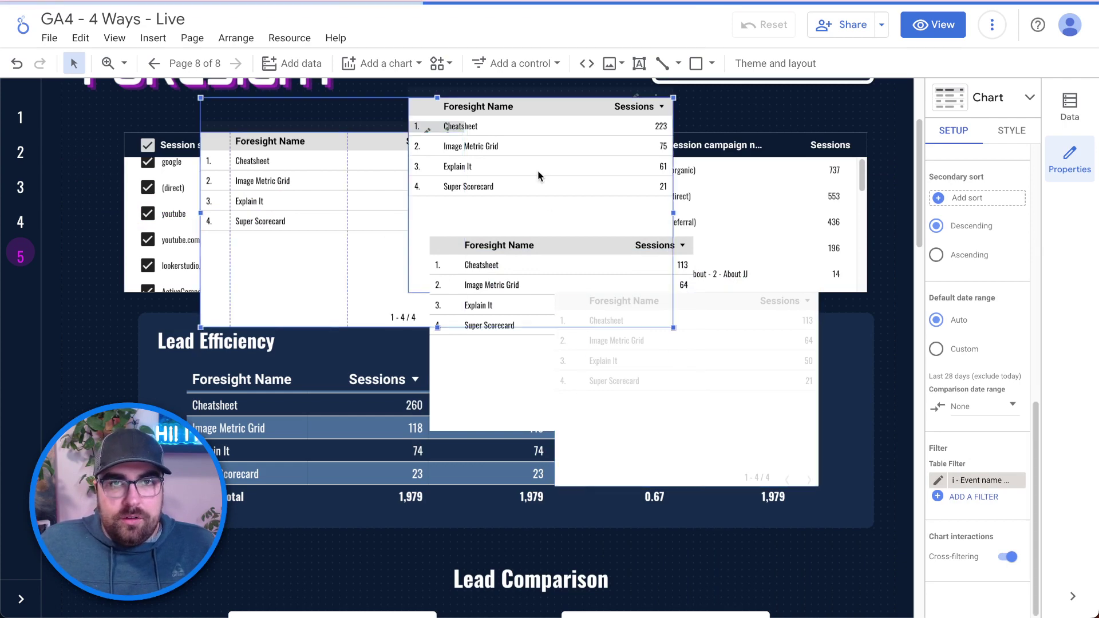
{"action": "left_click", "coordinate": [538, 170], "text": "shift"}
{"action": "left_click", "coordinate": [530, 365], "text": "shift"}
{"action": "left_click", "coordinate": [747, 409], "text": "shift"}
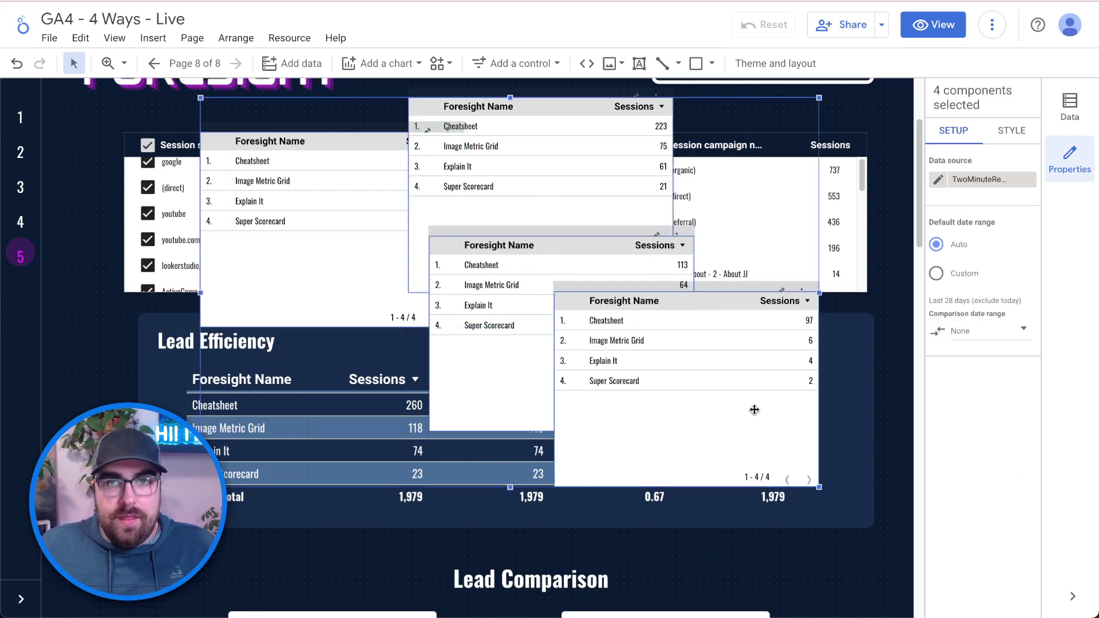
{"action": "right_click", "coordinate": [754, 412]}
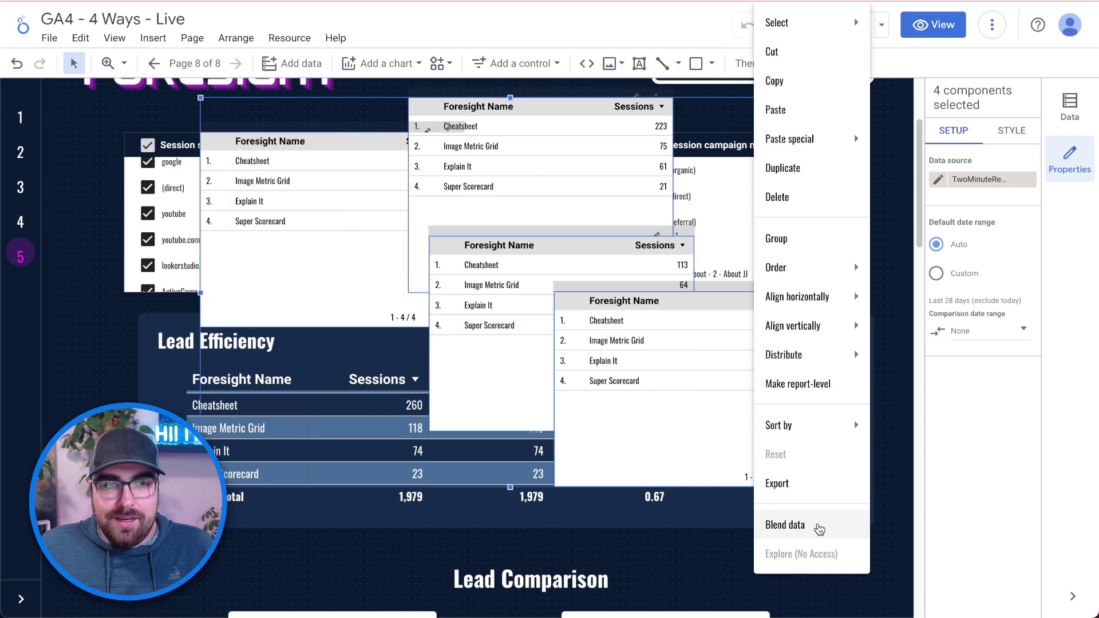
{"action": "left_click", "coordinate": [818, 526]}
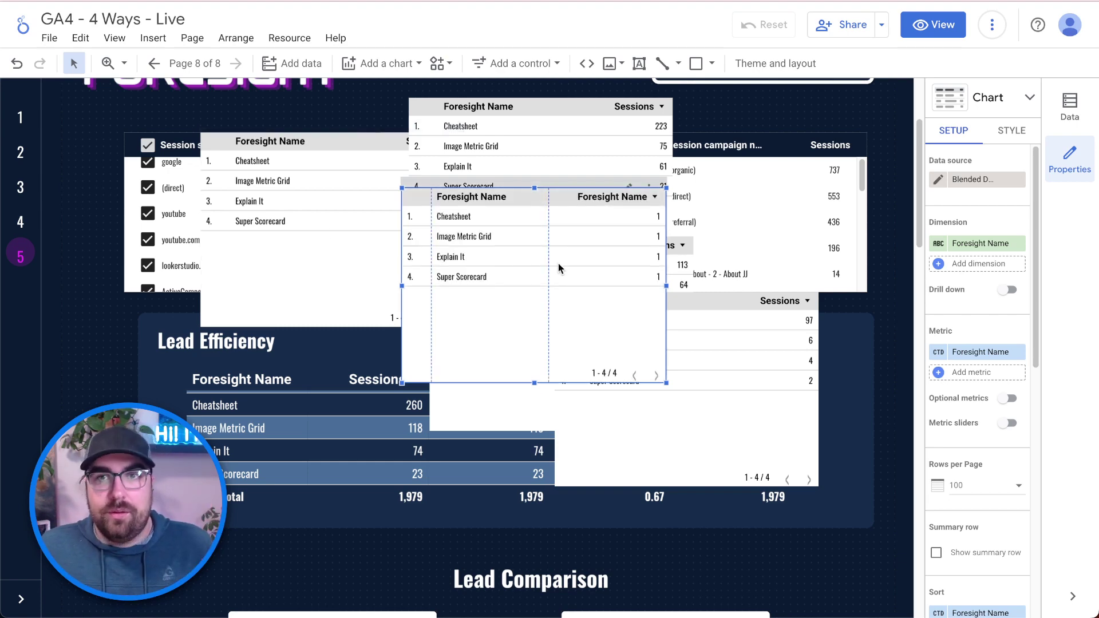
Delete the four separate filtered Sessions tables and move the blended table up-left
{"action": "left_click_drag", "start_coordinate": [596, 340], "coordinate": [470, 395]}
{"action": "left_click", "coordinate": [349, 177]}
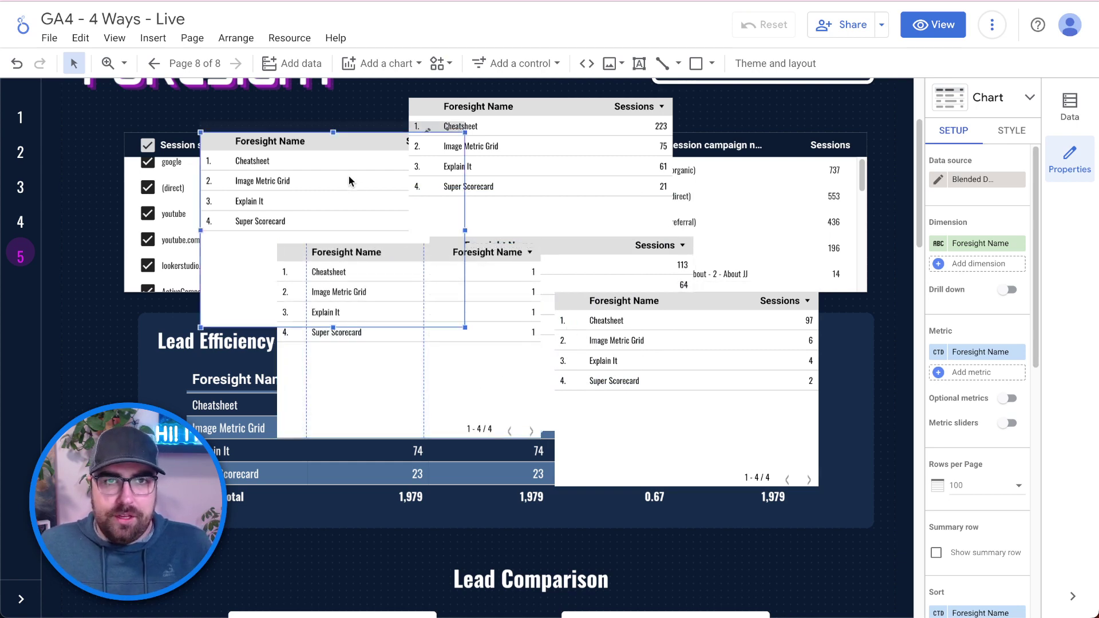
{"action": "left_click", "coordinate": [594, 153], "text": "shift"}
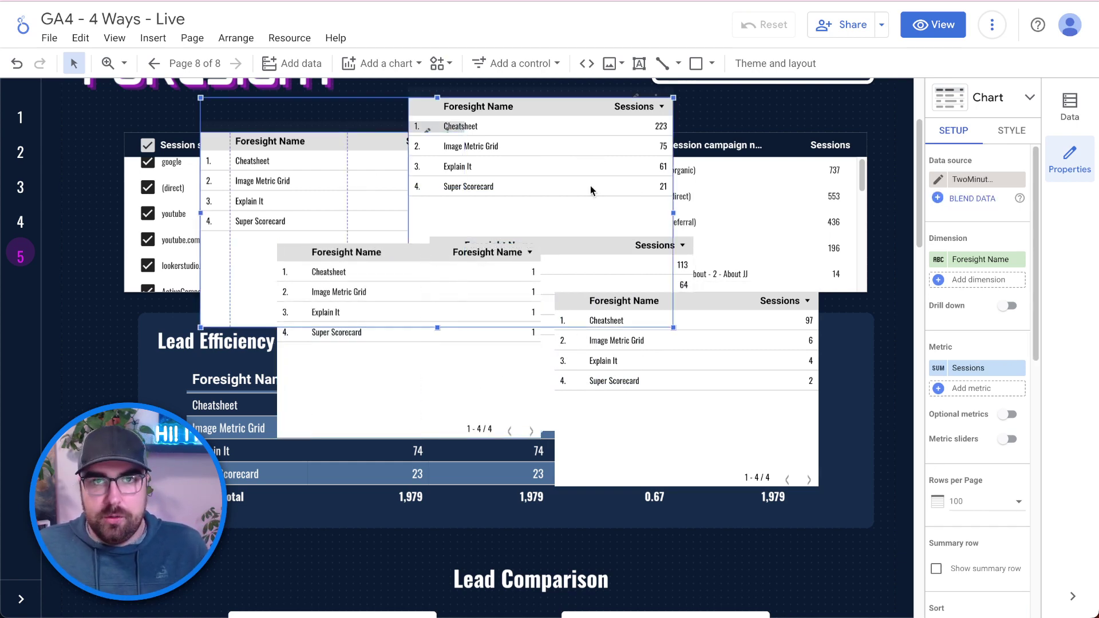
{"action": "left_click", "coordinate": [679, 250], "text": "shift"}
{"action": "left_click", "coordinate": [743, 358], "text": "shift"}
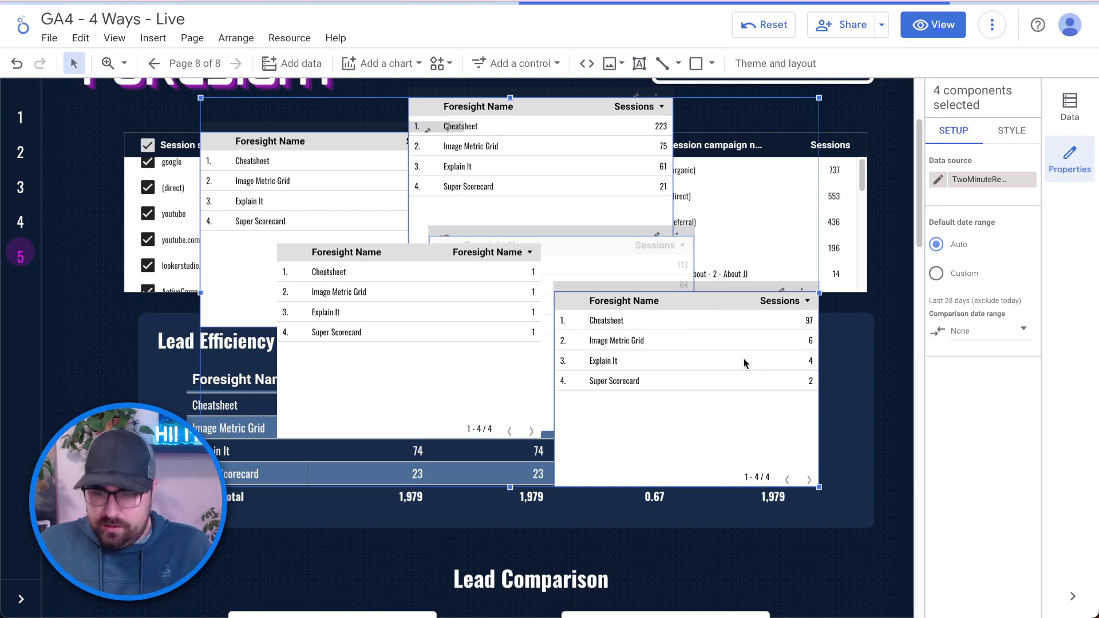
{"action": "key", "text": "Delete"}
{"action": "left_click_drag", "start_coordinate": [462, 311], "coordinate": [426, 304]}
{"action": "left_click", "coordinate": [375, 311]}
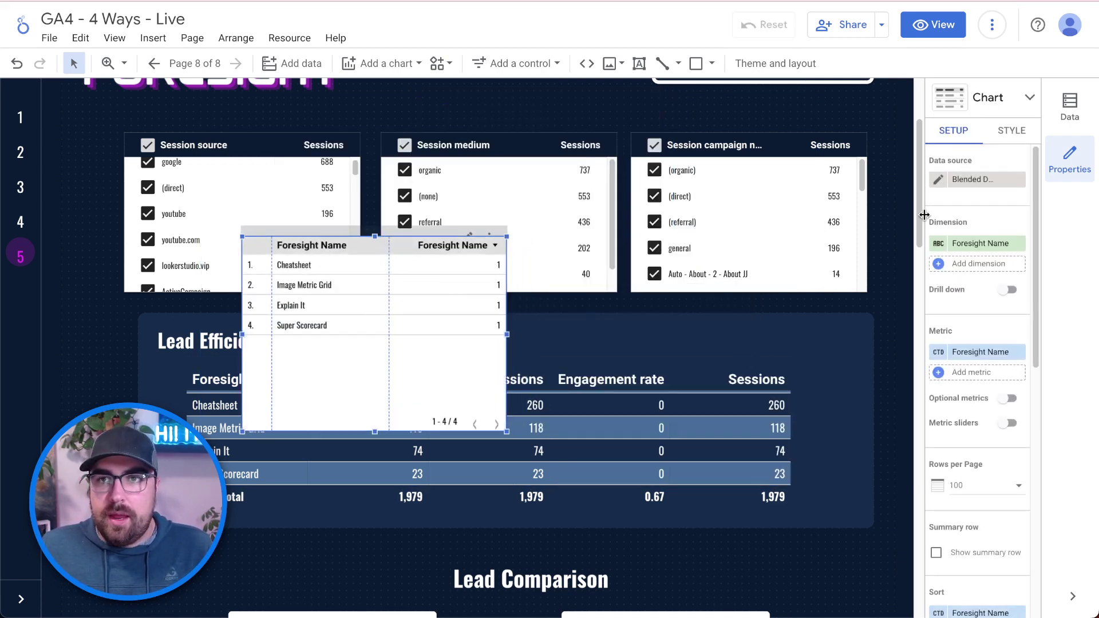
Open the blended data source and review each joined table's filters
{"action": "left_click", "coordinate": [938, 182]}
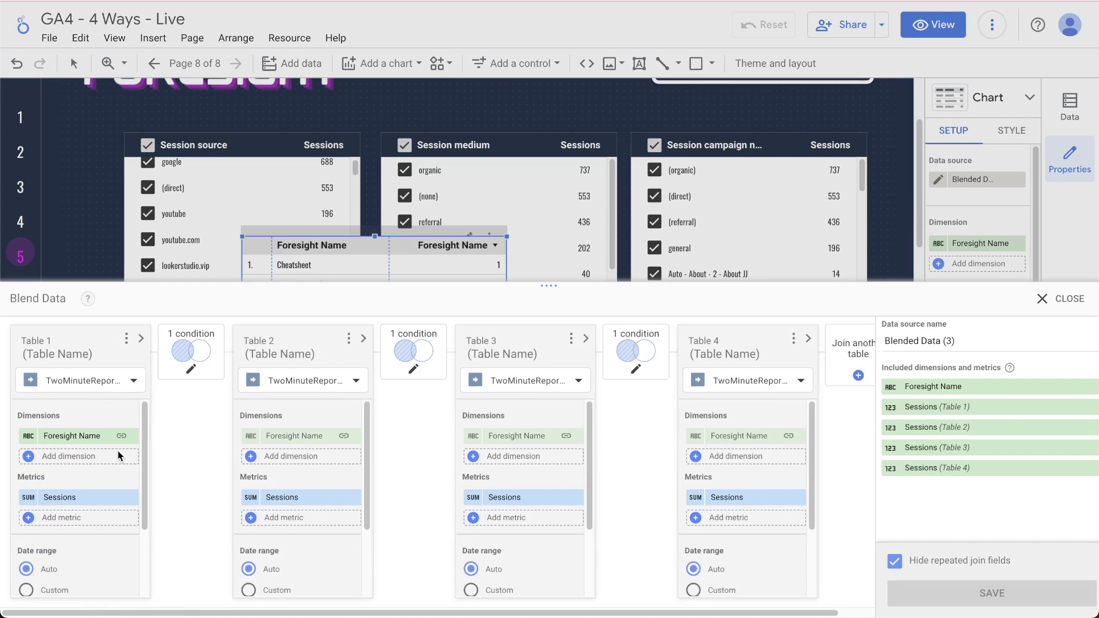
{"action": "scroll", "coordinate": [63, 511], "scroll_direction": "down", "scroll_amount": 2}
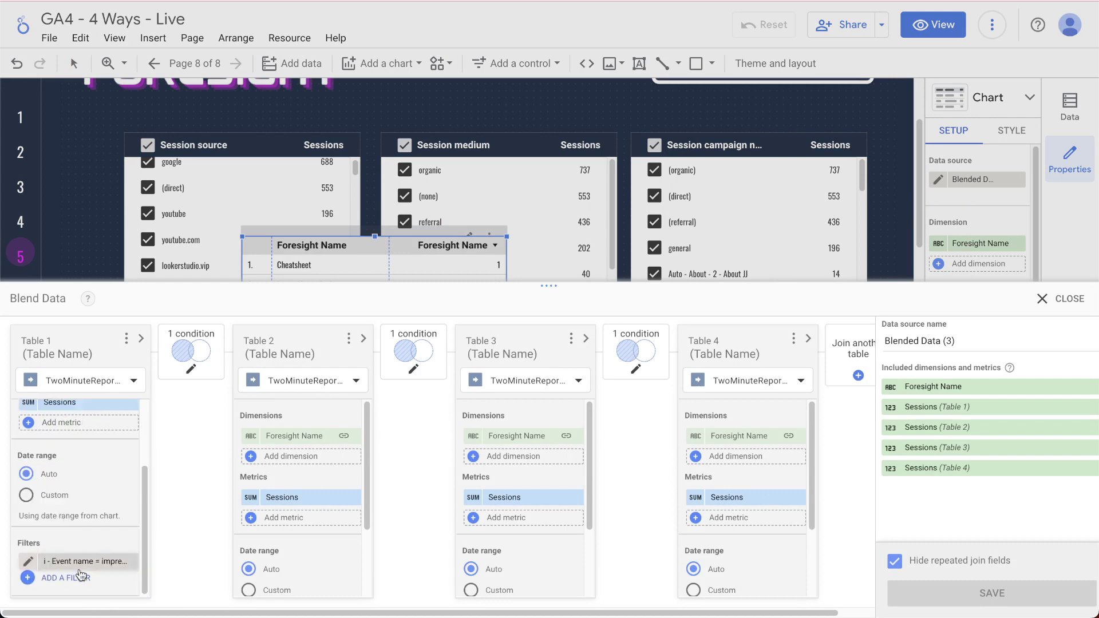
{"action": "scroll", "coordinate": [288, 567], "scroll_direction": "down", "scroll_amount": 2}
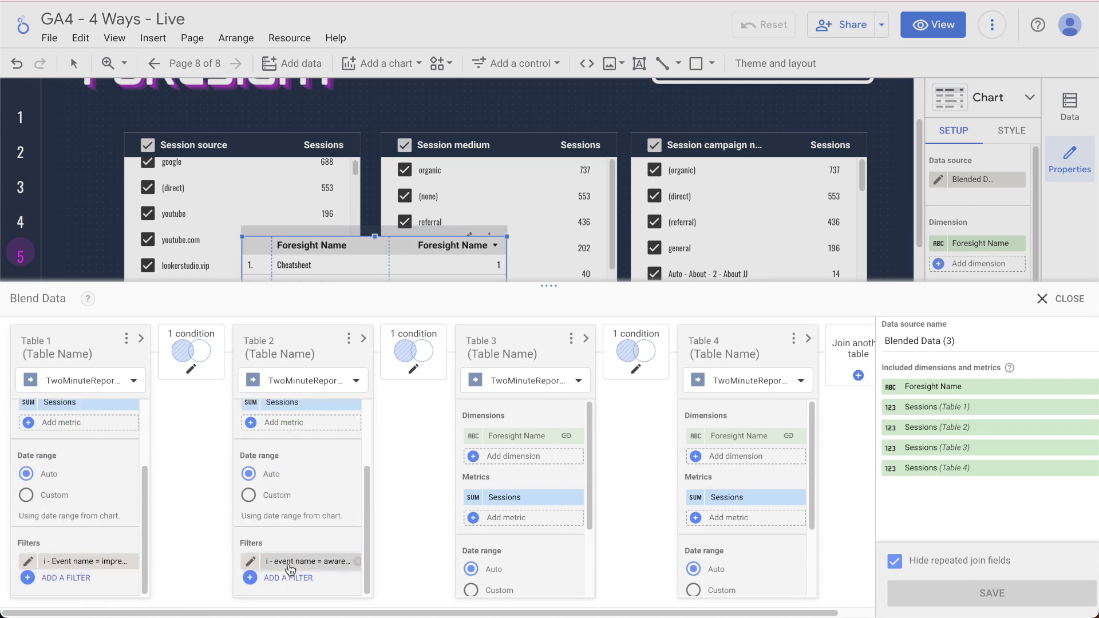
{"action": "scroll", "coordinate": [514, 571], "scroll_direction": "down", "scroll_amount": 2}
{"action": "scroll", "coordinate": [778, 560], "scroll_direction": "down", "scroll_amount": 2}
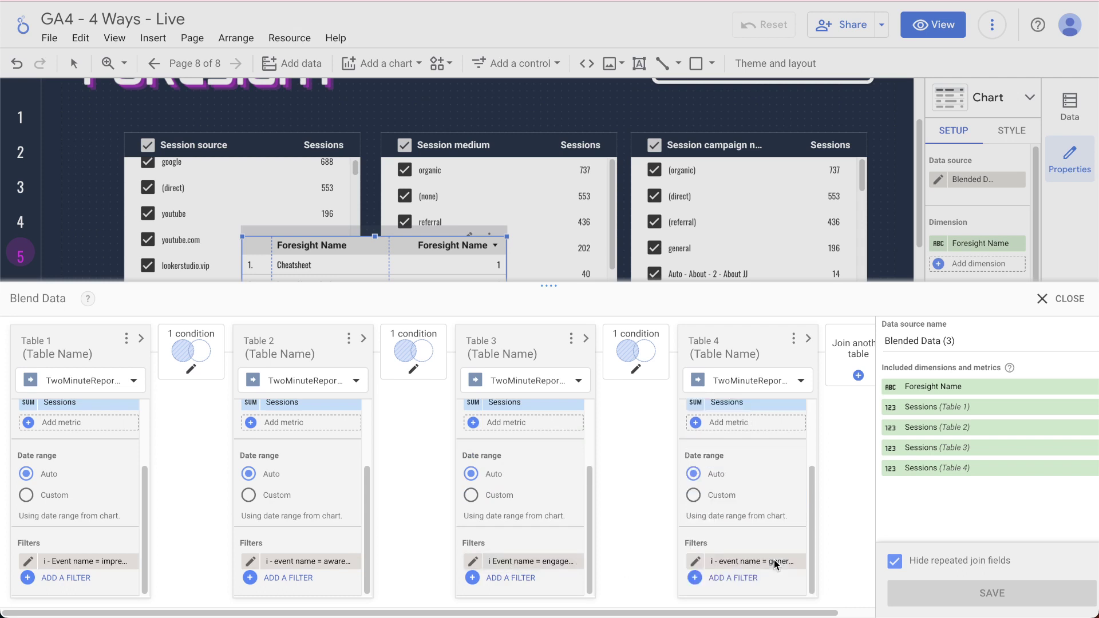
{"action": "scroll", "coordinate": [753, 557], "scroll_direction": "up", "scroll_amount": 2}
{"action": "scroll", "coordinate": [546, 478], "scroll_direction": "up", "scroll_amount": 2}
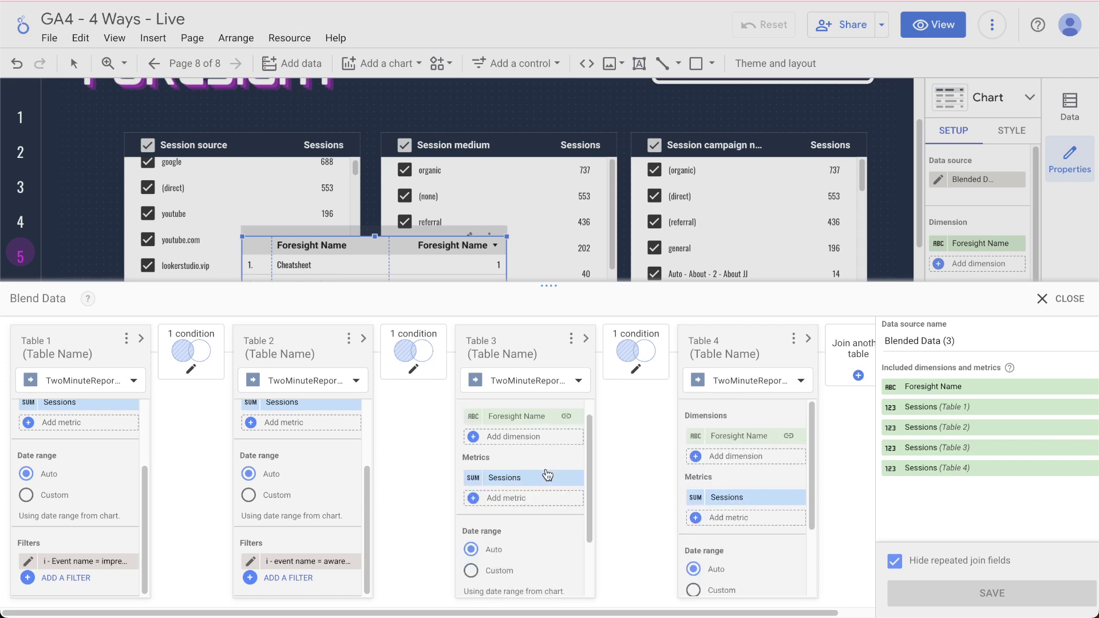
{"action": "scroll", "coordinate": [361, 453], "scroll_direction": "up", "scroll_amount": 2}
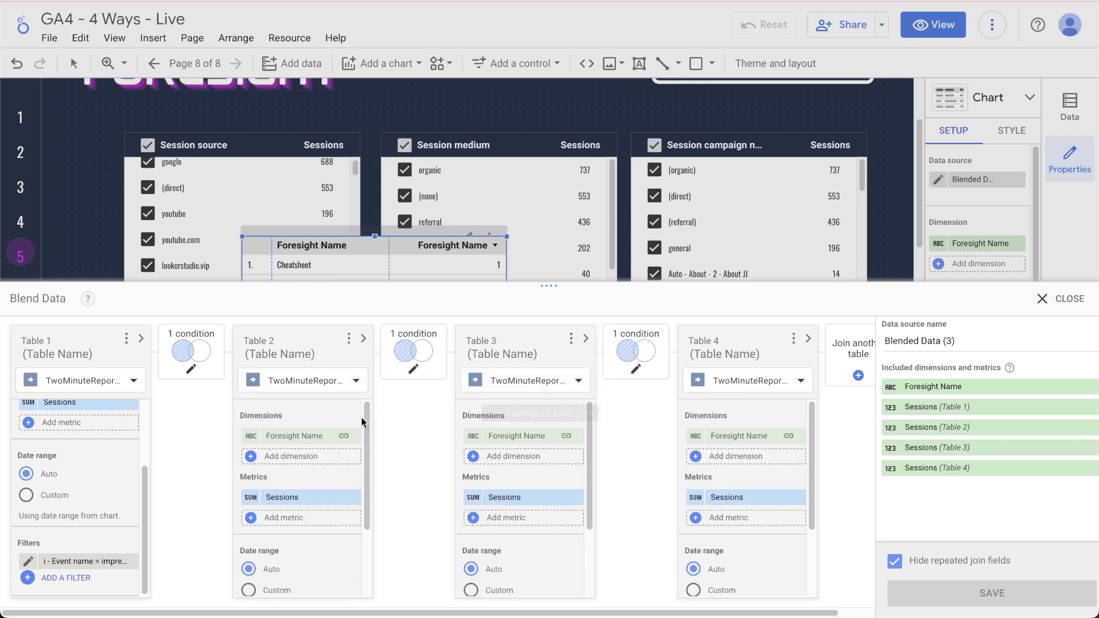
{"action": "scroll", "coordinate": [113, 446], "scroll_direction": "up", "scroll_amount": 2}
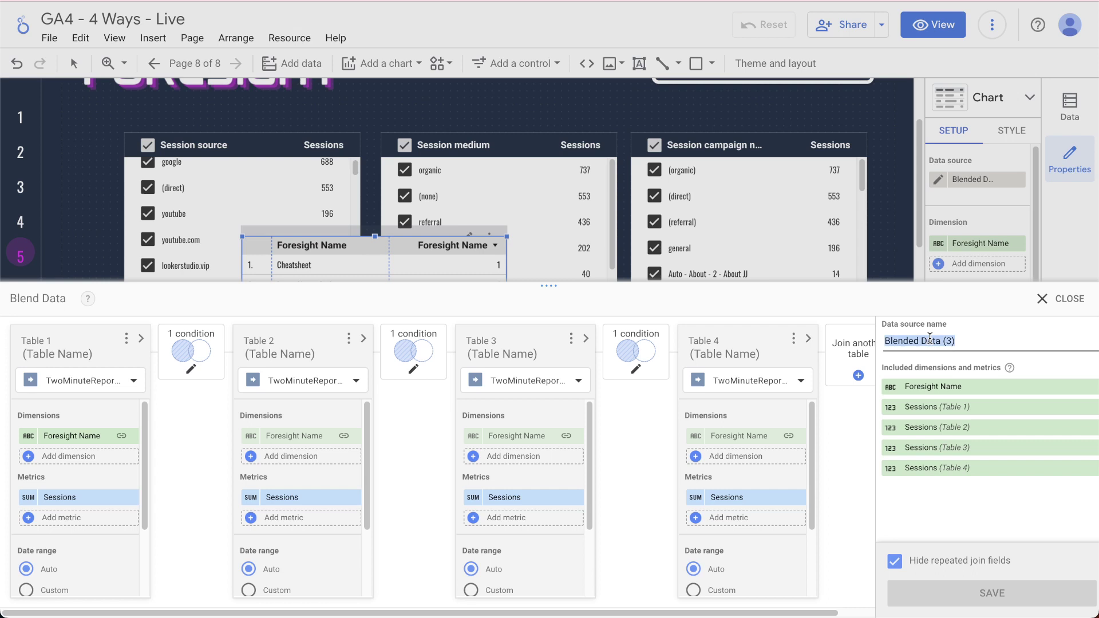
Rename the blend to 'TMR - Foresight System Lead Gen' and save it
{"action": "type", "text": "esight System Lead Gen"}
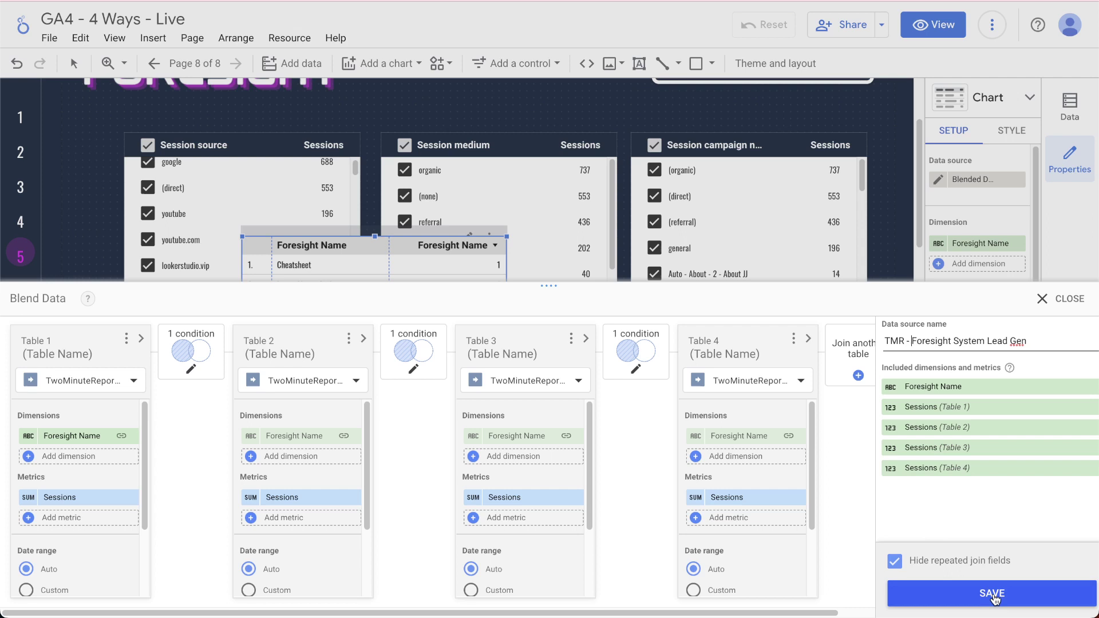
{"action": "left_click", "coordinate": [992, 592]}
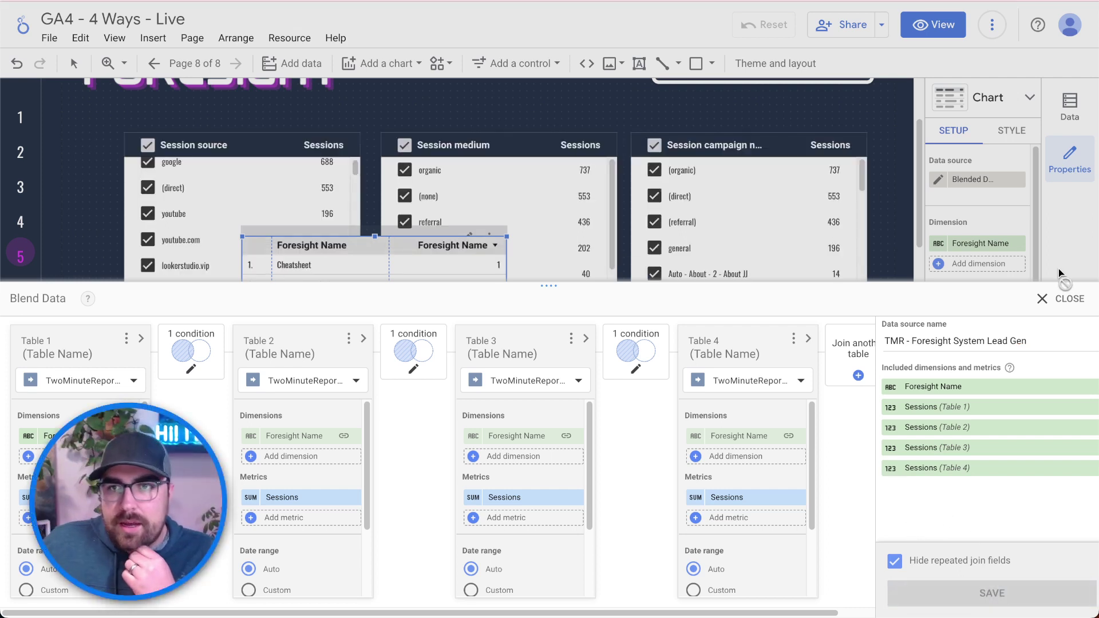
{"action": "left_click", "coordinate": [1064, 298]}
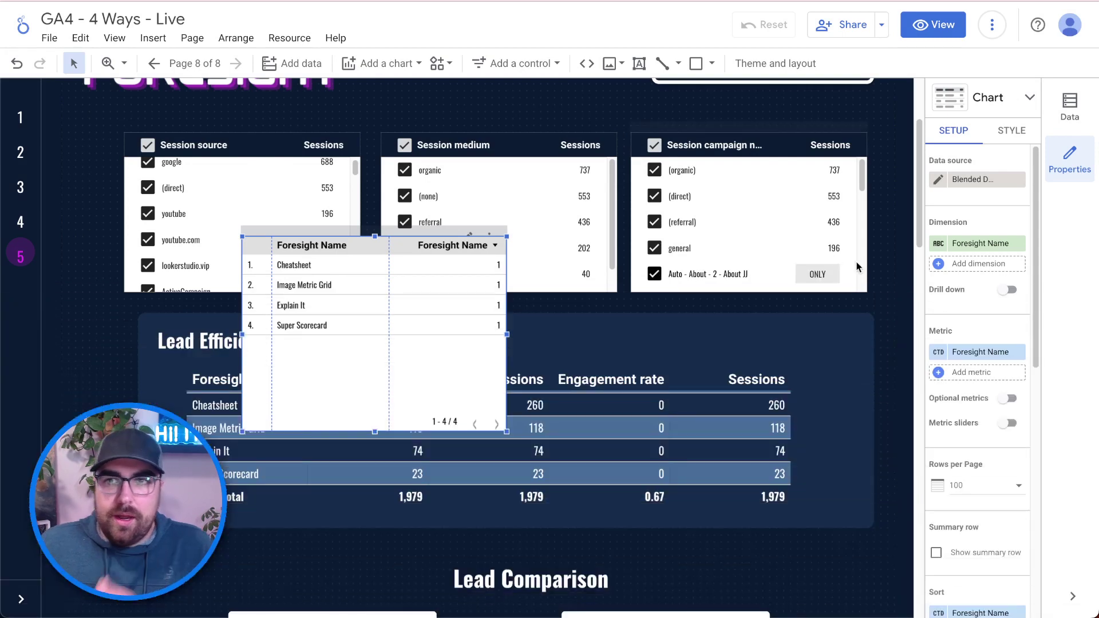
{"action": "left_click", "coordinate": [960, 352]}
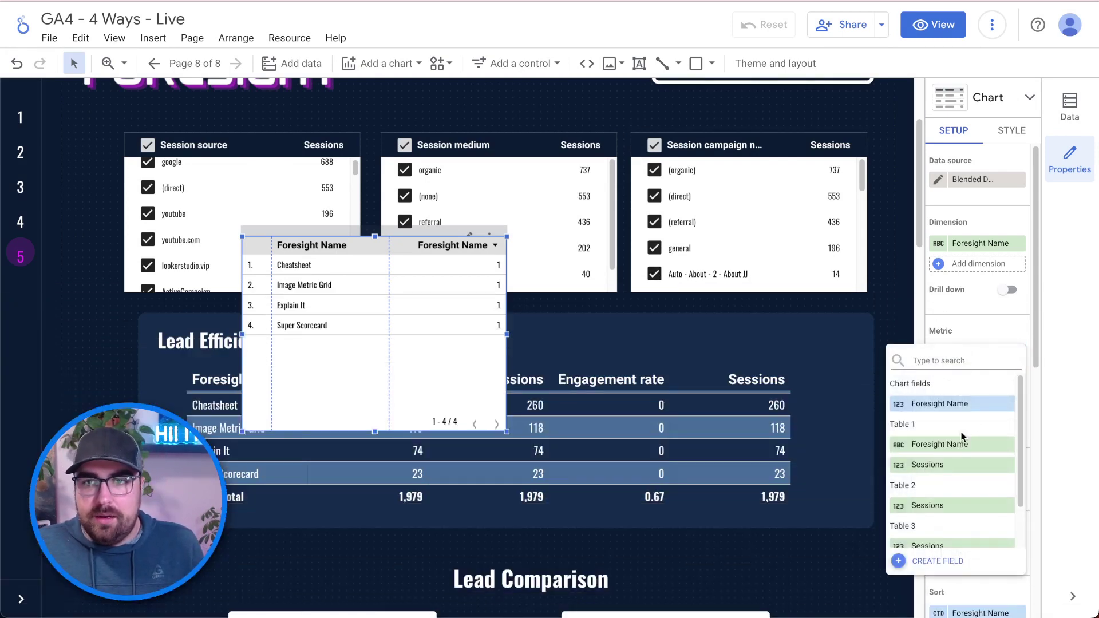
Rename Table 1's Sessions metric to Impressions and Table 2's to Aware
{"action": "left_click", "coordinate": [938, 181]}
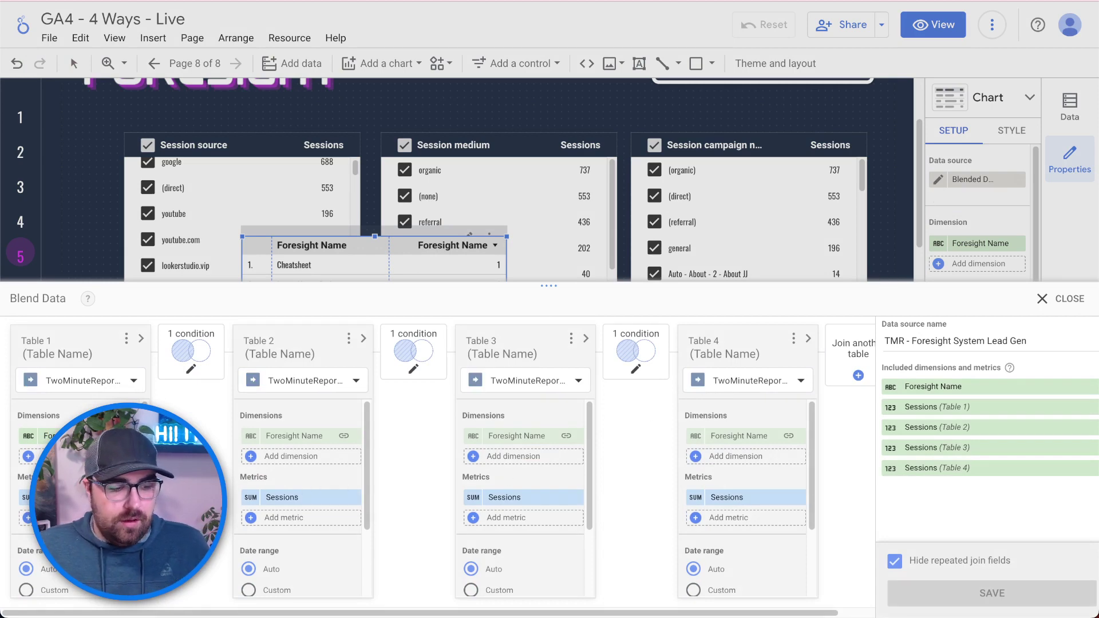
{"action": "left_click", "coordinate": [23, 500]}
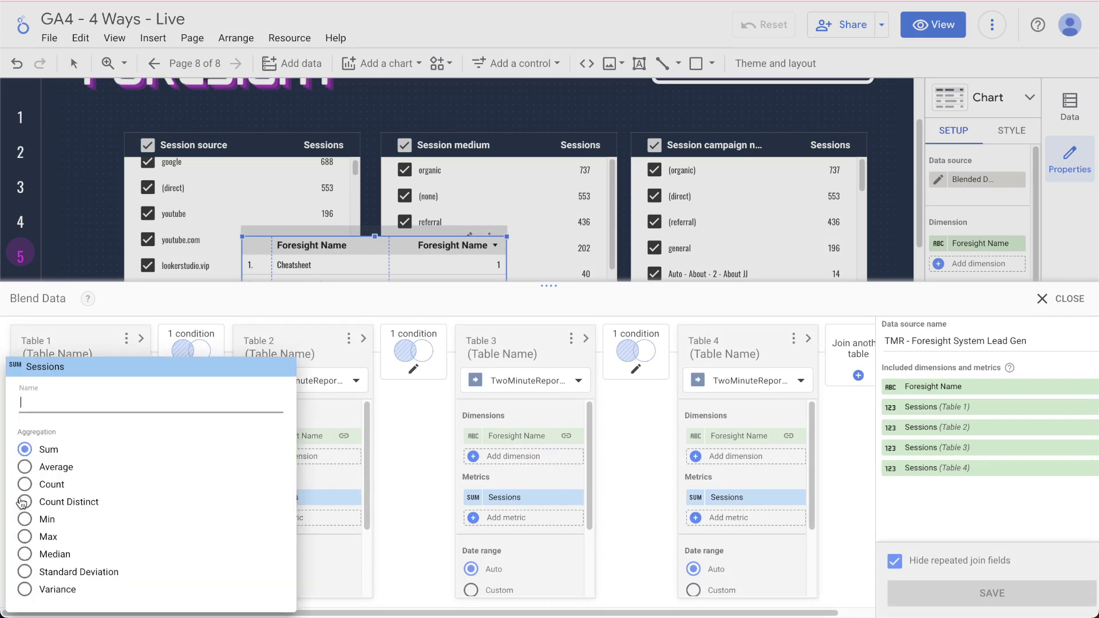
{"action": "left_click", "coordinate": [21, 402]}
{"action": "type", "text": "Impressions"}
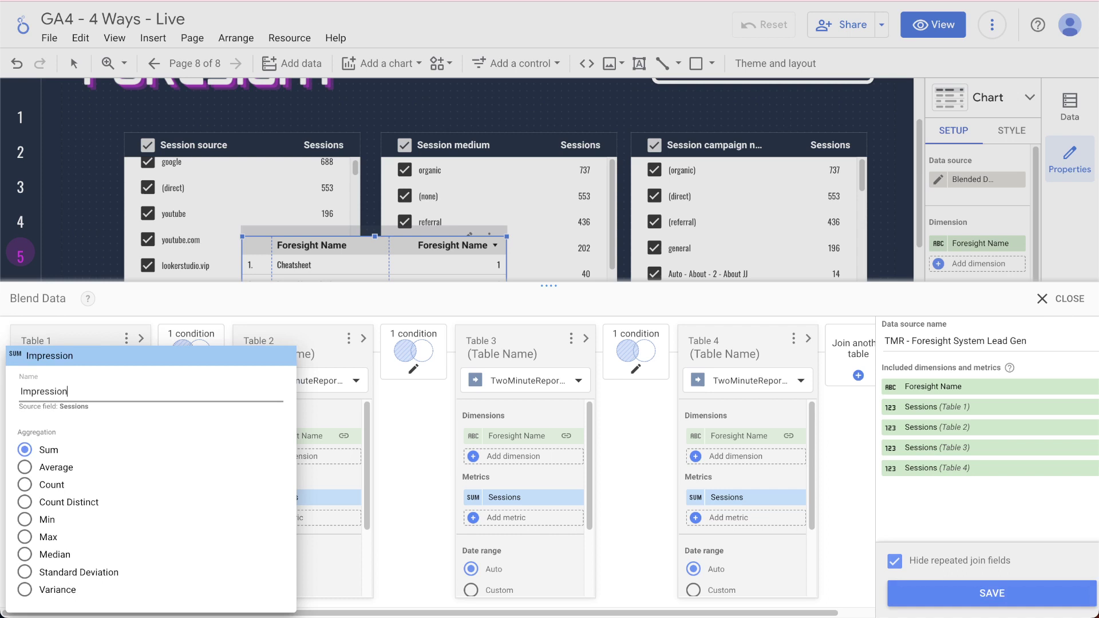
{"action": "left_click", "coordinate": [405, 517]}
{"action": "left_click", "coordinate": [257, 499]}
{"action": "type", "text": "a"}
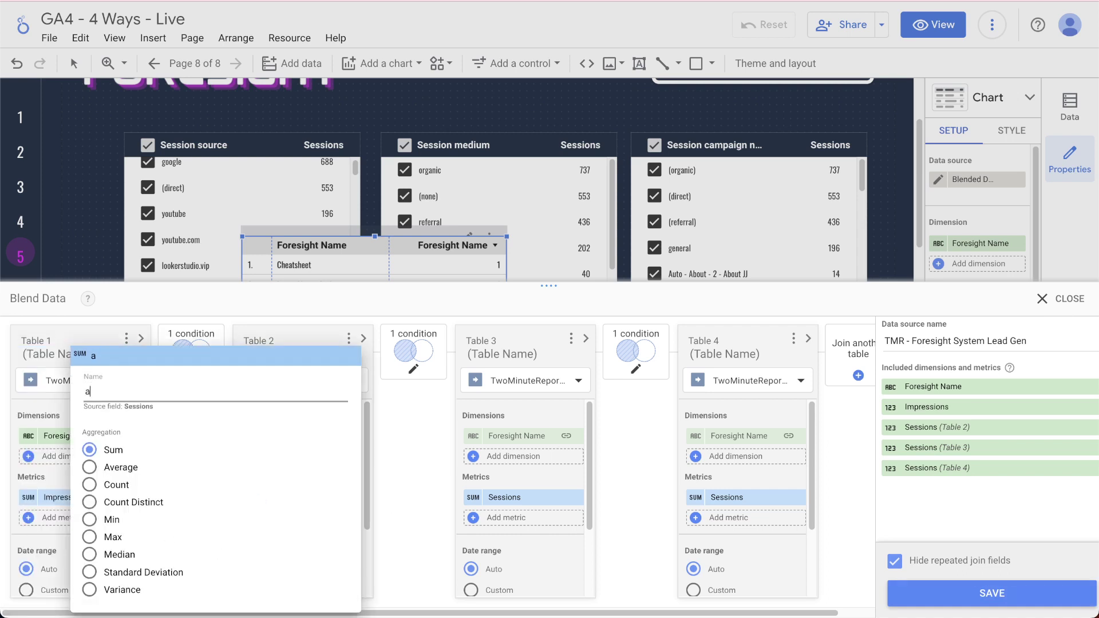
{"action": "key", "text": "BackSpace"}
{"action": "type", "text": "Aware"}
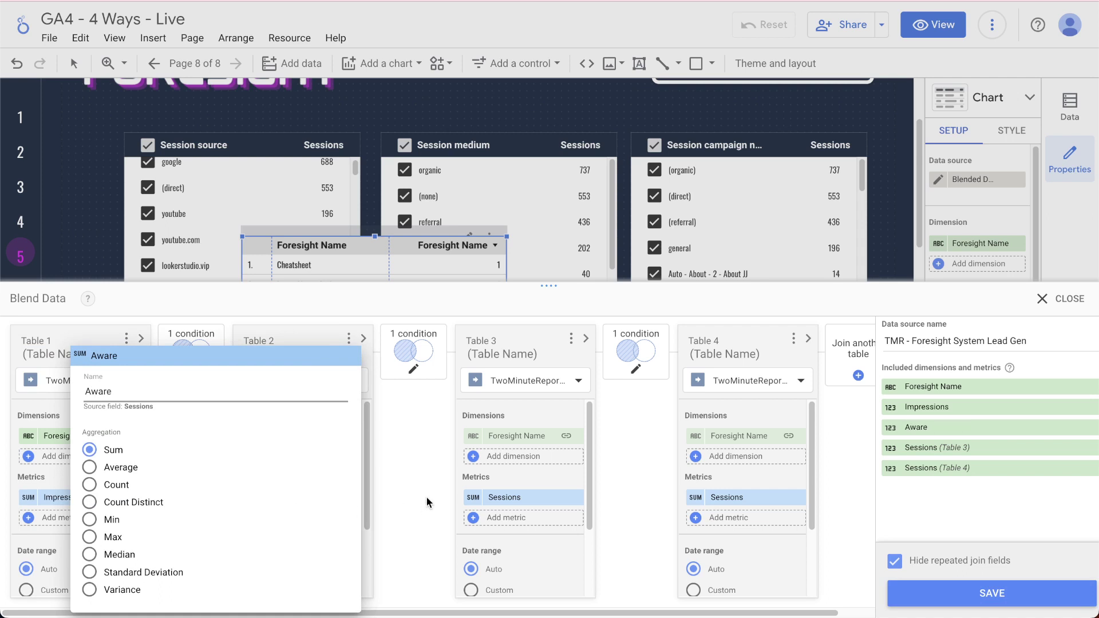
{"action": "left_click", "coordinate": [427, 503]}
Rename Table 3's metric to Engage and Table 4's to Generate, then save the blend
{"action": "left_click", "coordinate": [505, 498]}
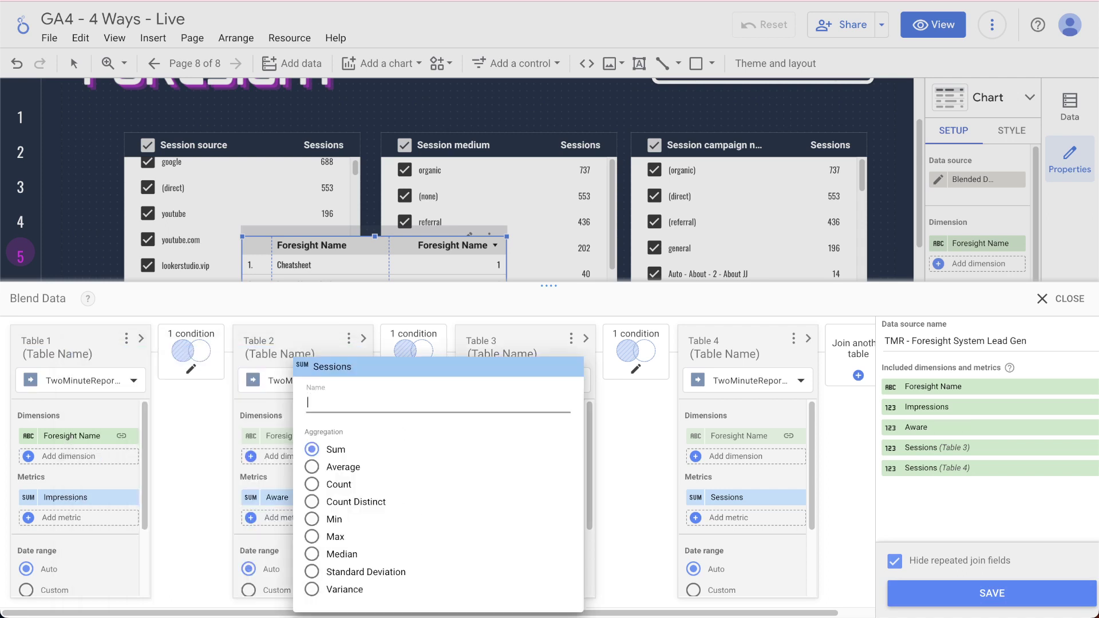
{"action": "type", "text": "Engage"}
{"action": "left_click", "coordinate": [655, 477]}
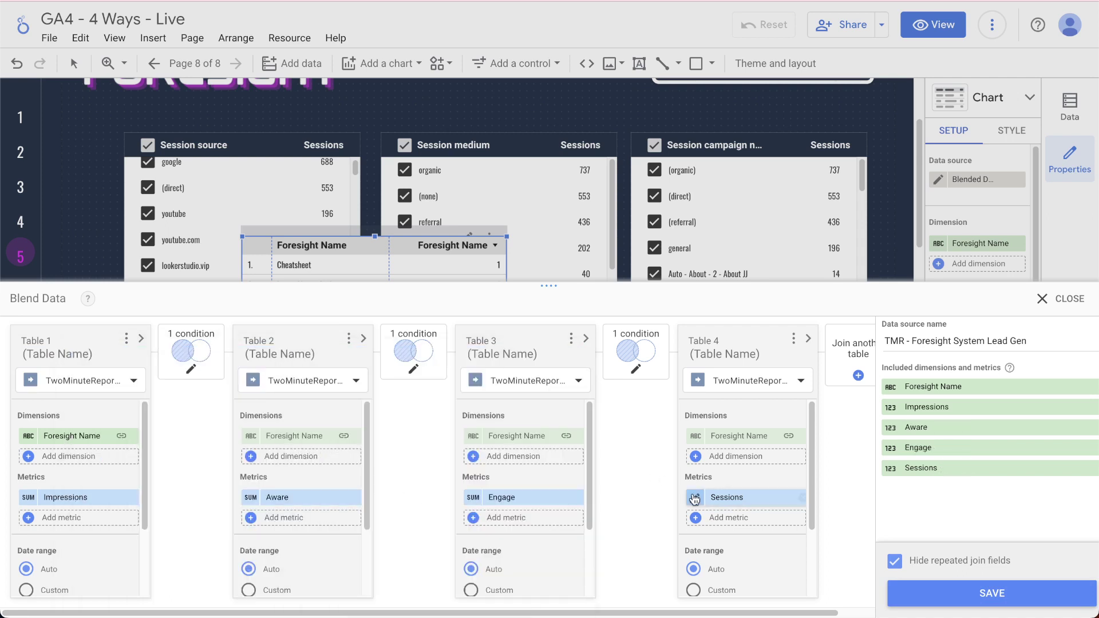
{"action": "left_click", "coordinate": [695, 498]}
{"action": "type", "text": "Generate"}
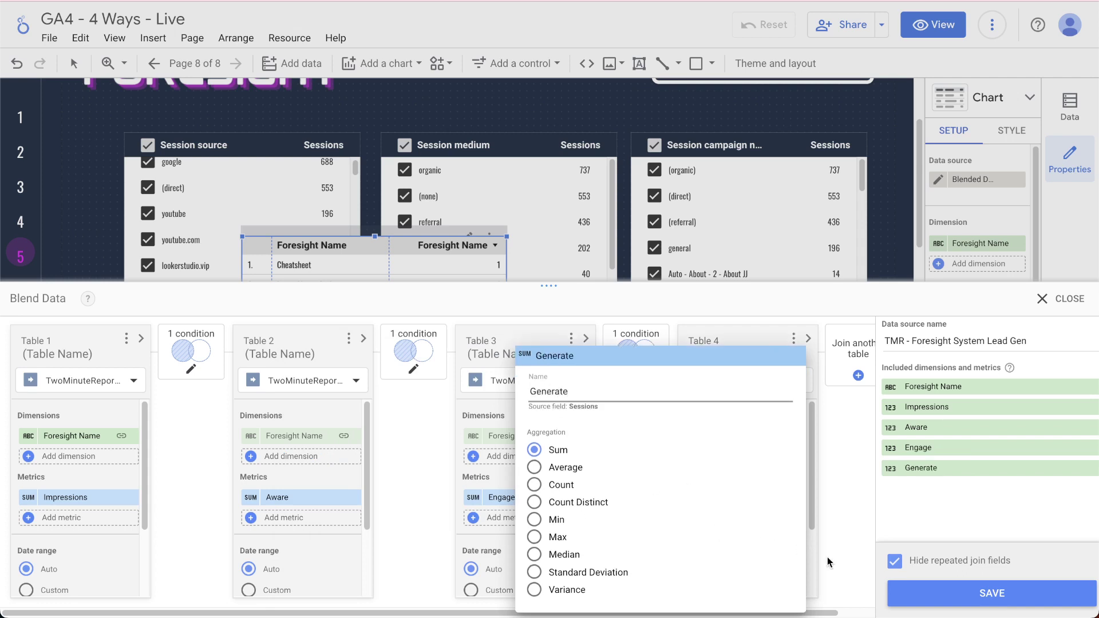
{"action": "left_click", "coordinate": [1003, 593]}
{"action": "left_click", "coordinate": [998, 594]}
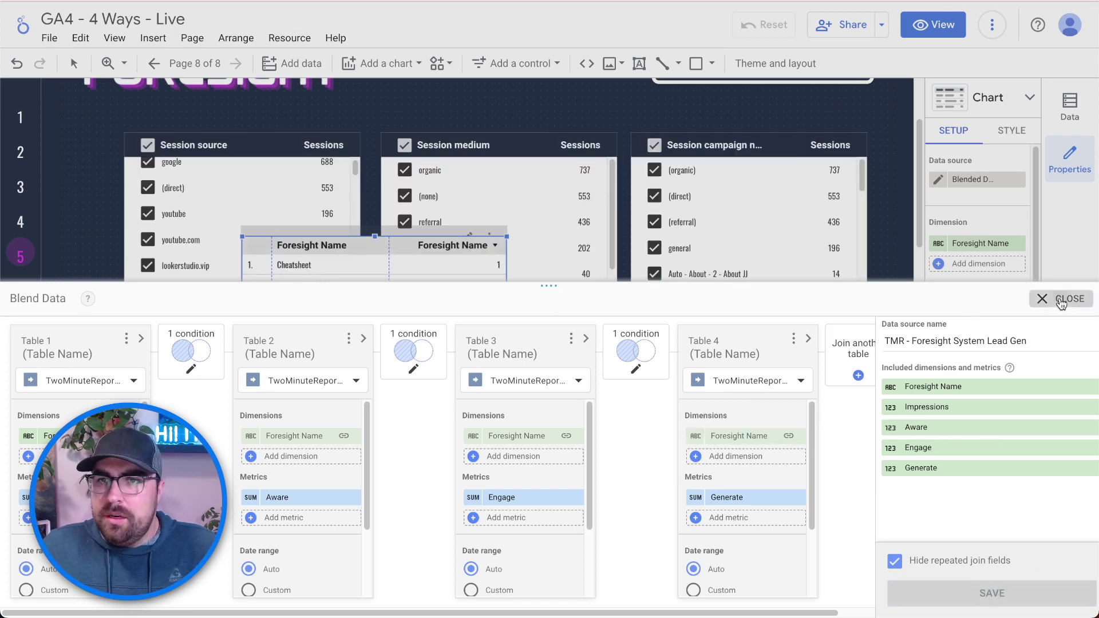
{"action": "left_click", "coordinate": [1054, 298]}
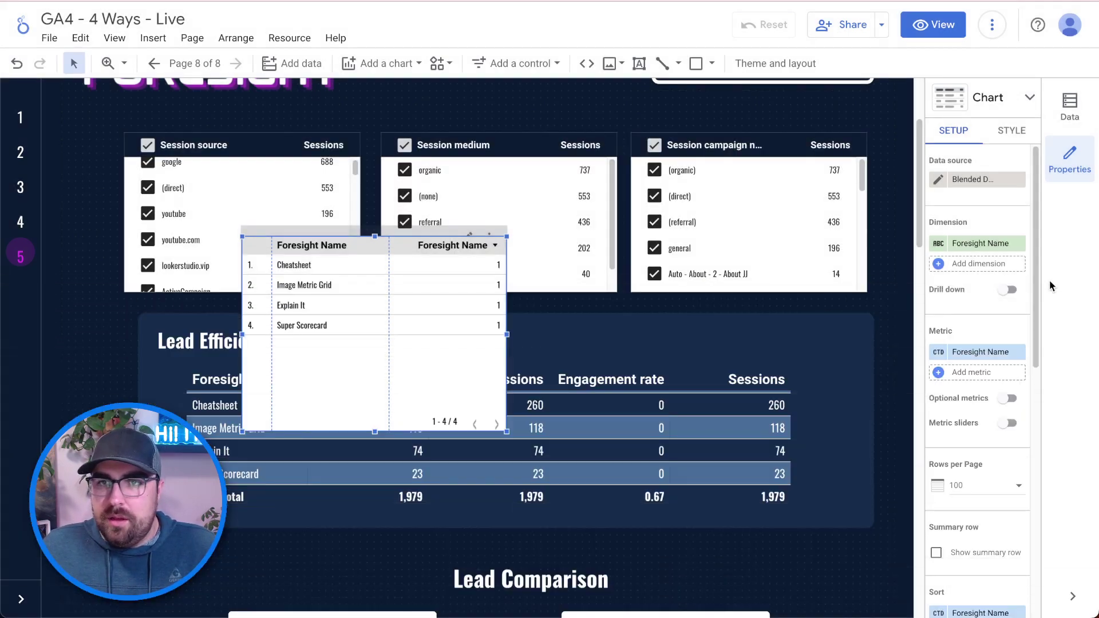
Replace the metric with Impressions and add Aware, Engage and Generate as further metrics
{"action": "left_click", "coordinate": [990, 355]}
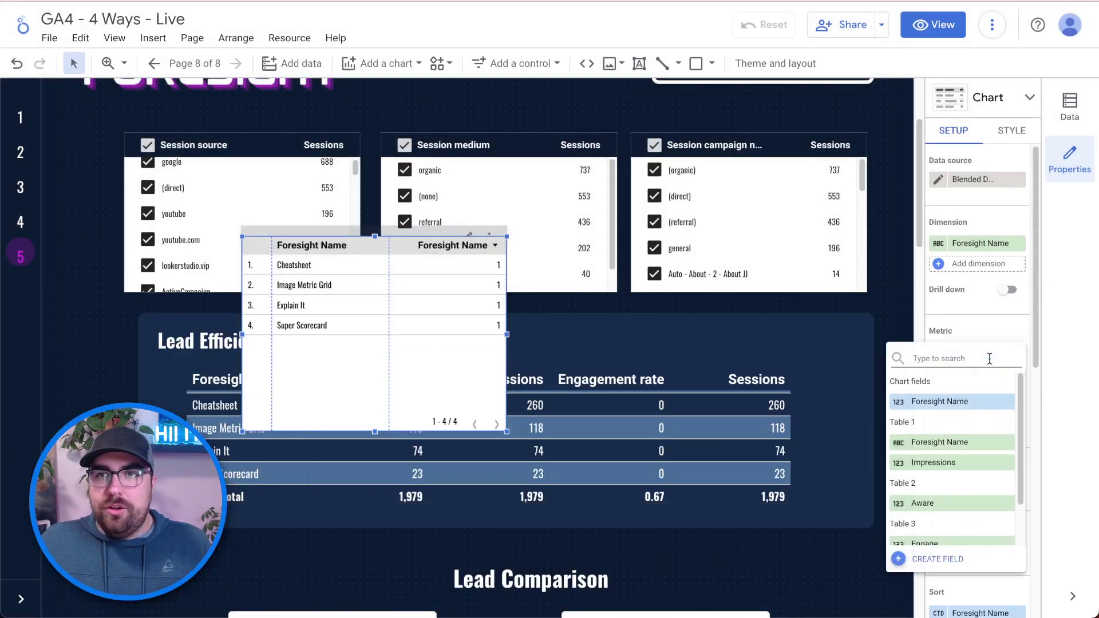
{"action": "left_click", "coordinate": [973, 462]}
{"action": "left_click", "coordinate": [971, 373]}
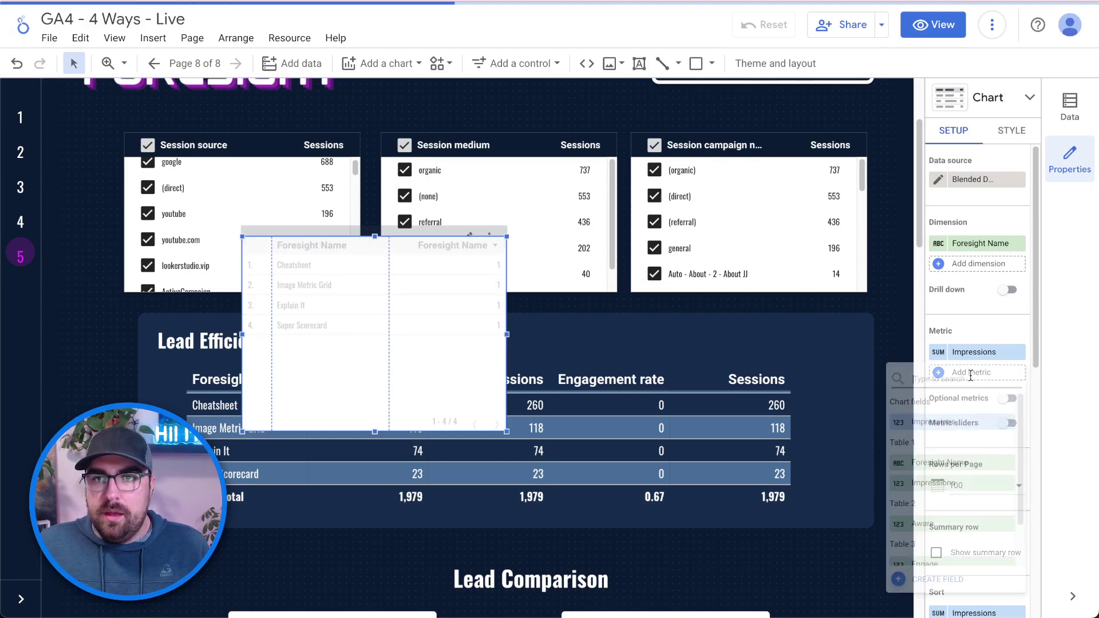
{"action": "left_click", "coordinate": [951, 522]}
{"action": "left_click", "coordinate": [969, 395]}
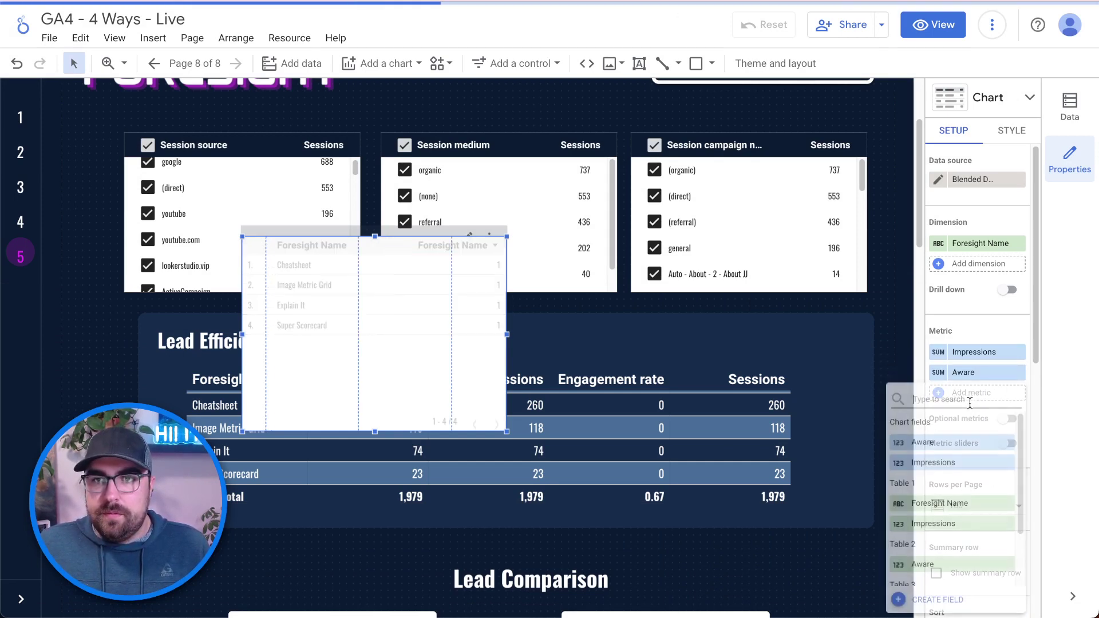
{"action": "left_click", "coordinate": [950, 536]}
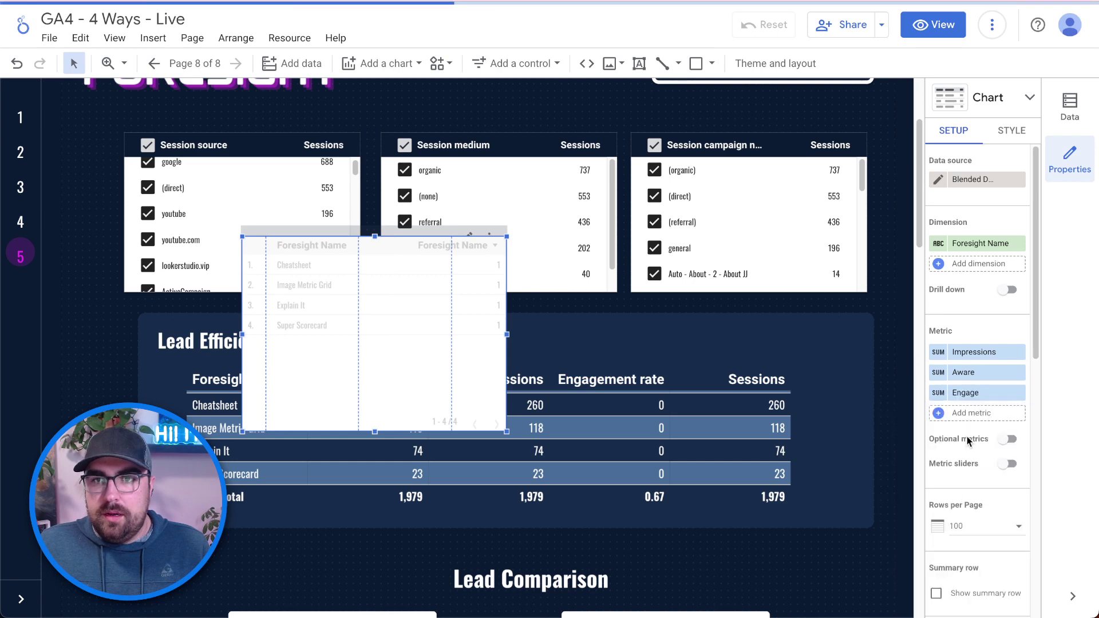
{"action": "left_click", "coordinate": [965, 413]}
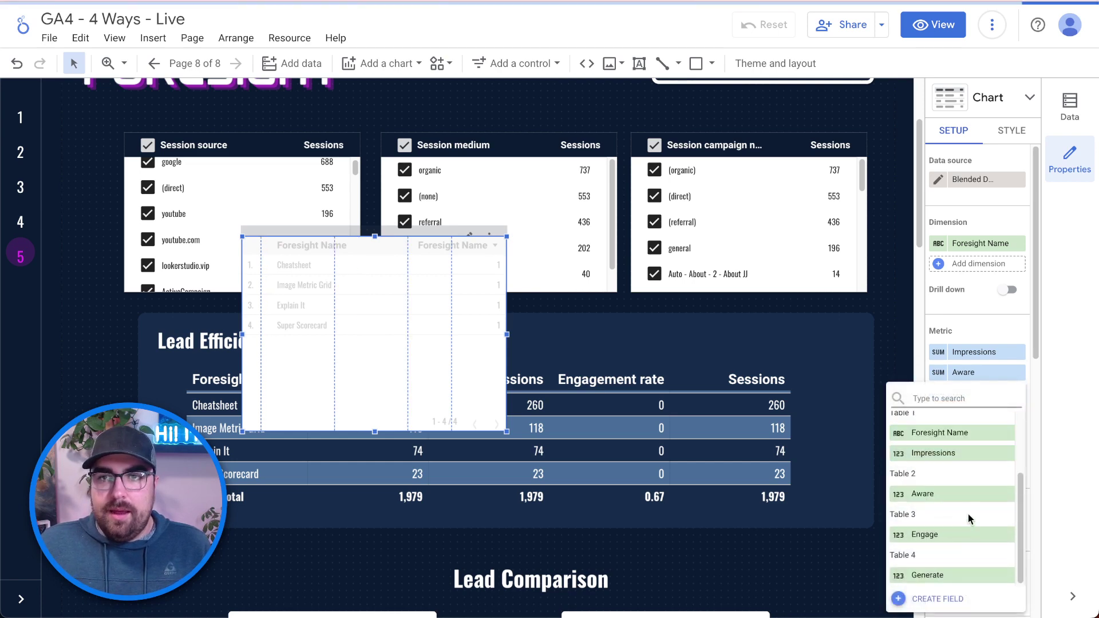
{"action": "left_click", "coordinate": [950, 575]}
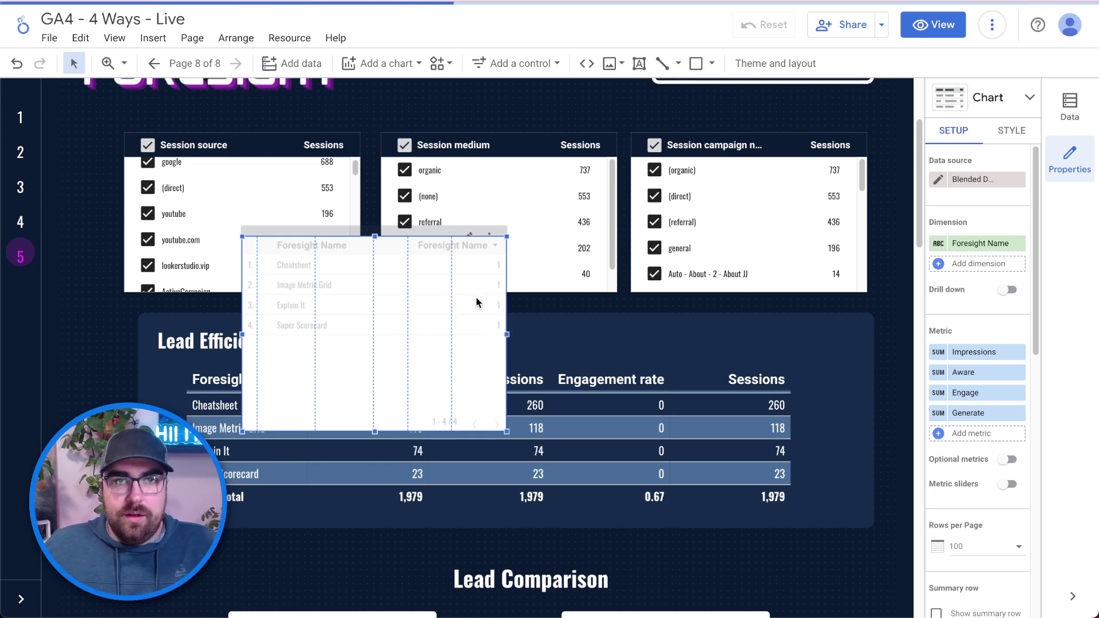
{"action": "left_click_drag", "start_coordinate": [475, 296], "coordinate": [462, 304]}
Paste the Lead Efficiency table's style onto the new Foresight Name table
{"action": "left_click", "coordinate": [673, 413]}
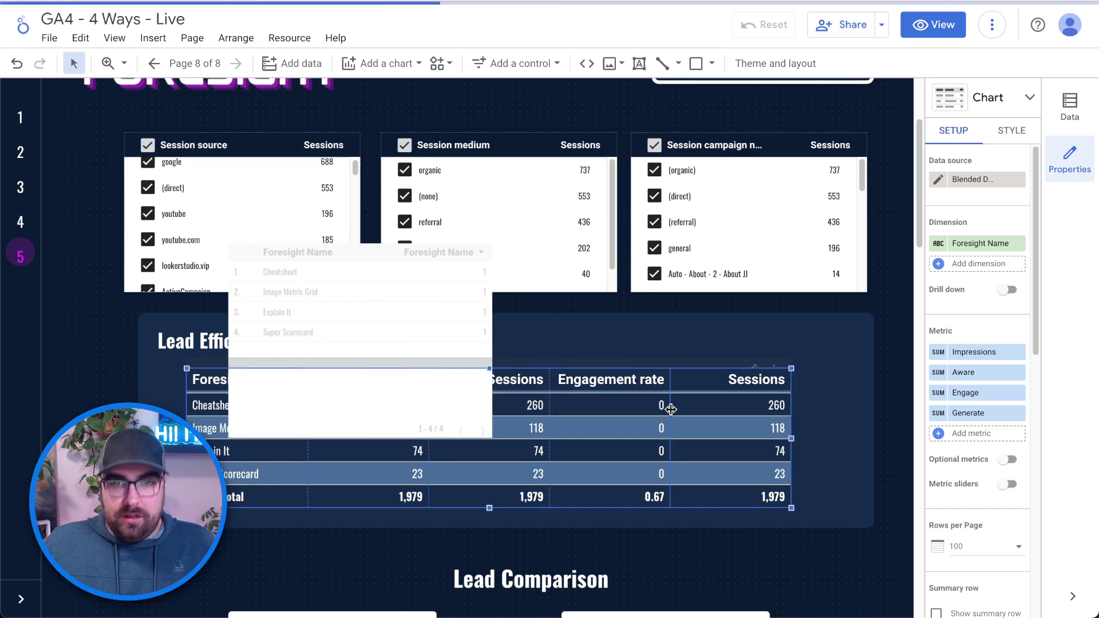
{"action": "left_click", "coordinate": [450, 314]}
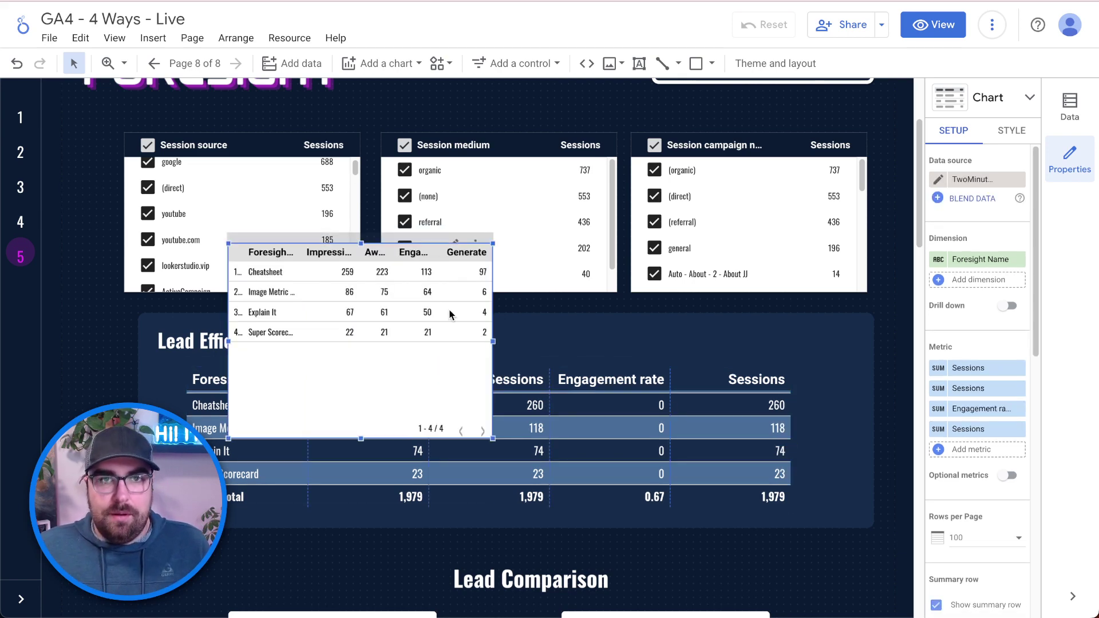
{"action": "right_click", "coordinate": [455, 310]}
{"action": "mouse_move", "coordinate": [515, 287]}
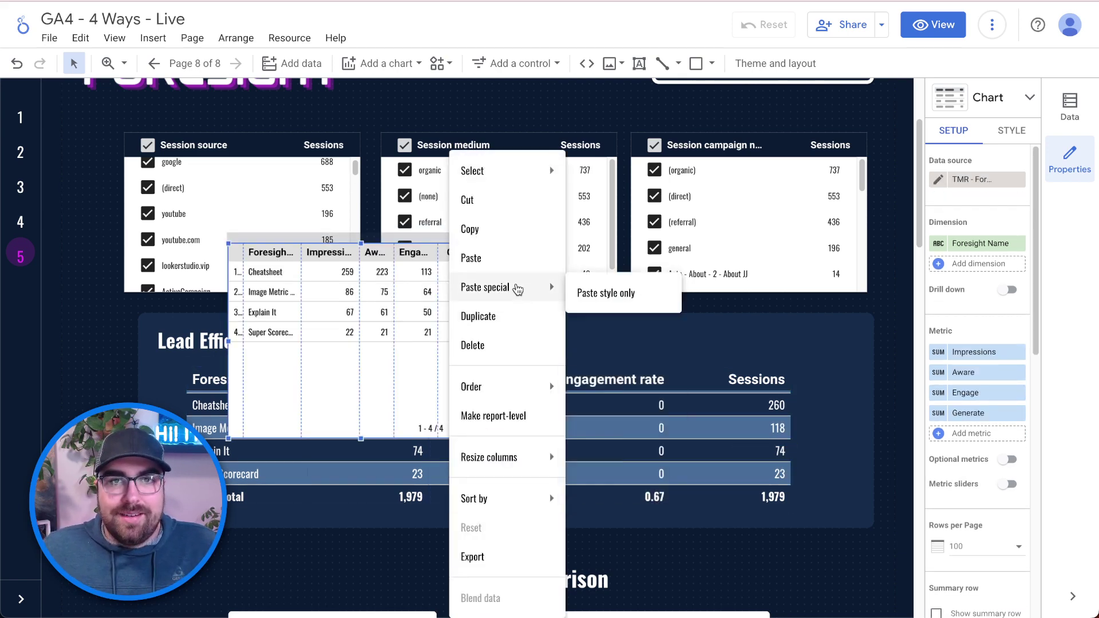
{"action": "left_click", "coordinate": [582, 294]}
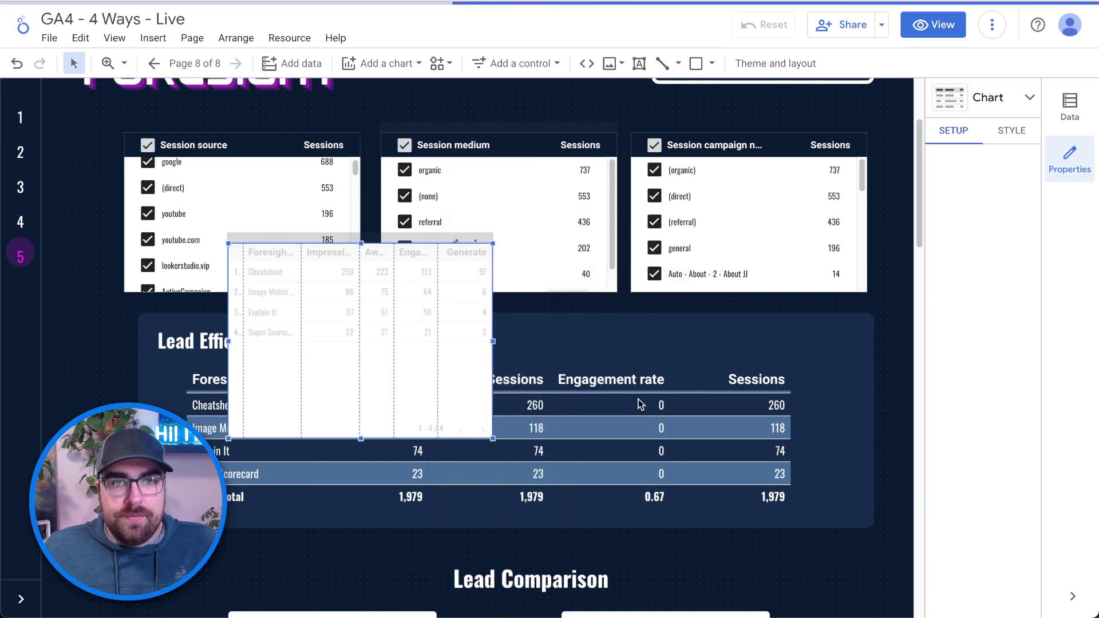
Delete the old sessions table and stretch the new table to fill the Lead Efficiency box
{"action": "left_click", "coordinate": [586, 438]}
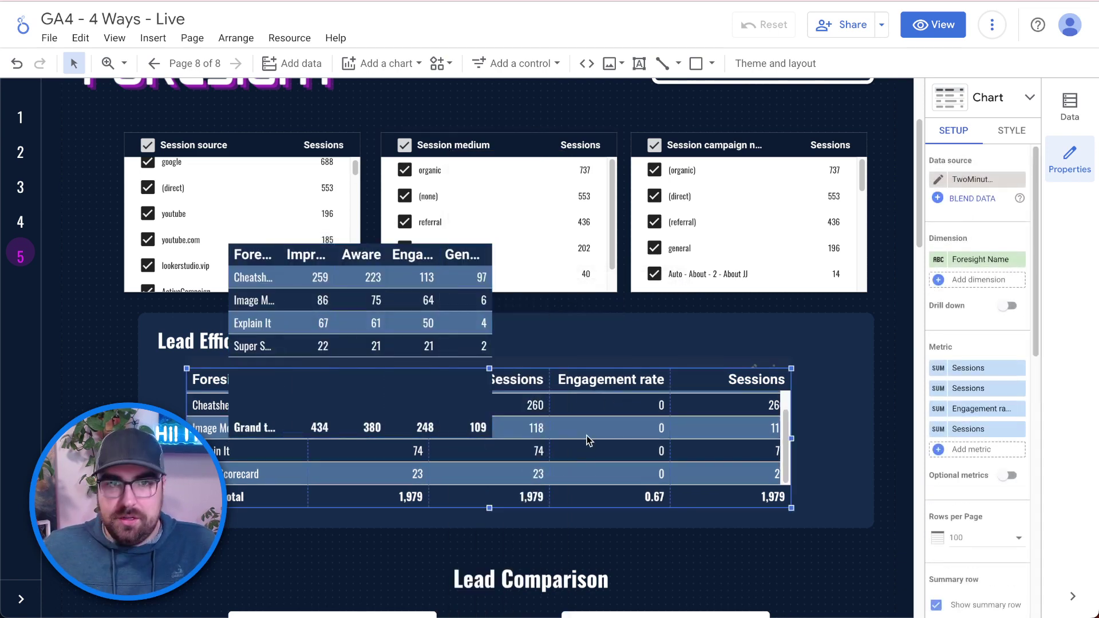
{"action": "key", "text": "Delete"}
{"action": "left_click_drag", "start_coordinate": [410, 380], "coordinate": [364, 473]}
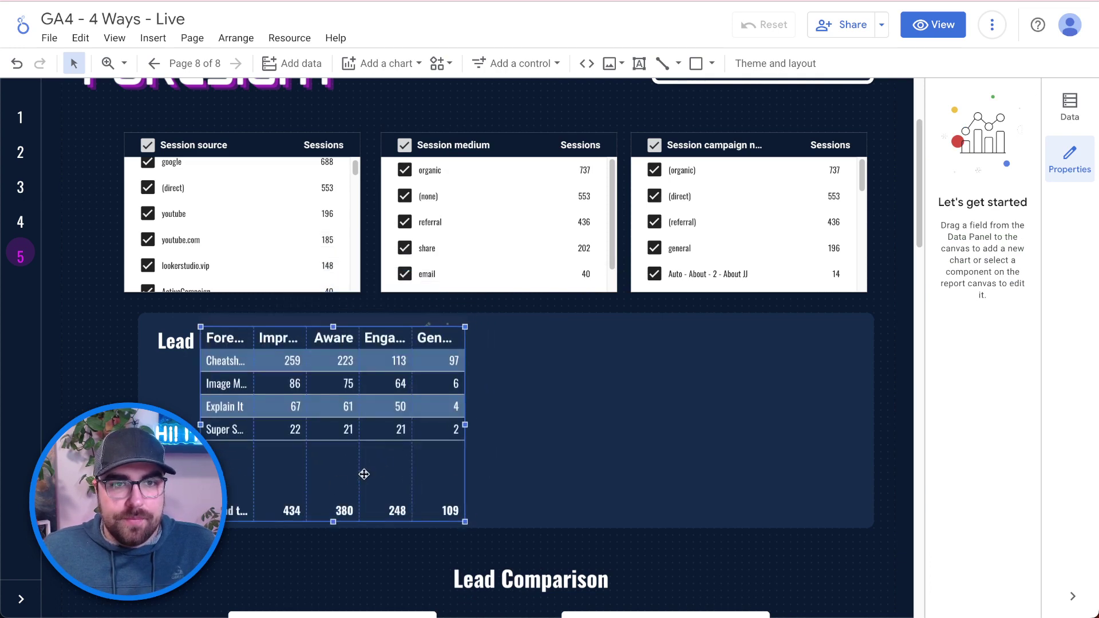
{"action": "scroll", "coordinate": [494, 579], "scroll_direction": "down", "scroll_amount": 5}
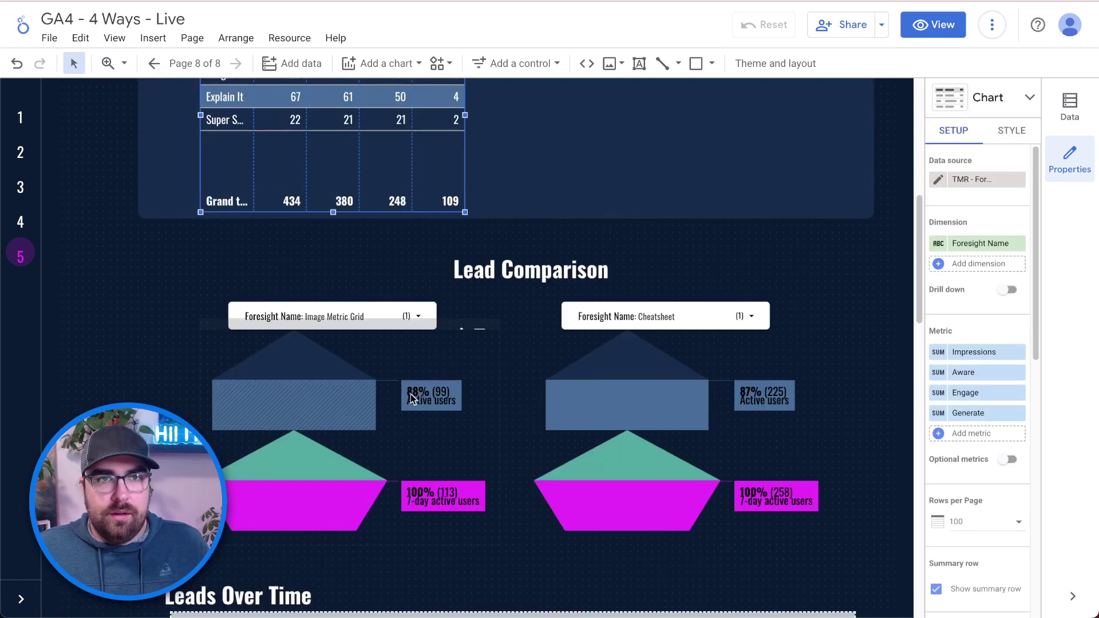
{"action": "scroll", "coordinate": [412, 396], "scroll_direction": "up", "scroll_amount": 2}
{"action": "left_click_drag", "start_coordinate": [369, 243], "coordinate": [330, 281]}
{"action": "left_click_drag", "start_coordinate": [423, 379], "coordinate": [860, 340]}
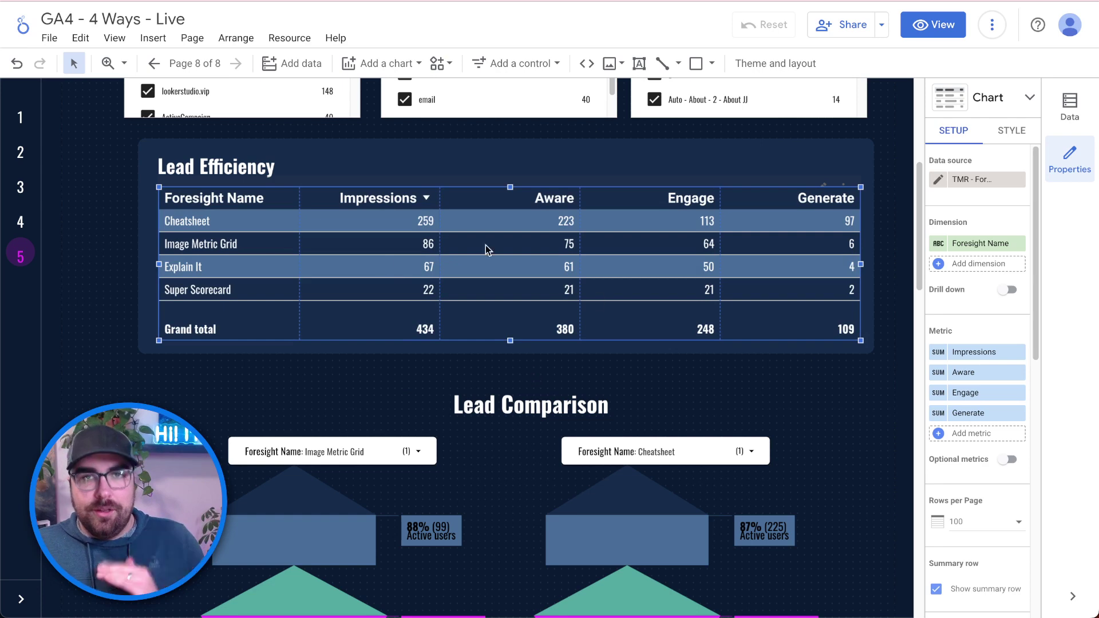
{"action": "left_click", "coordinate": [967, 438]}
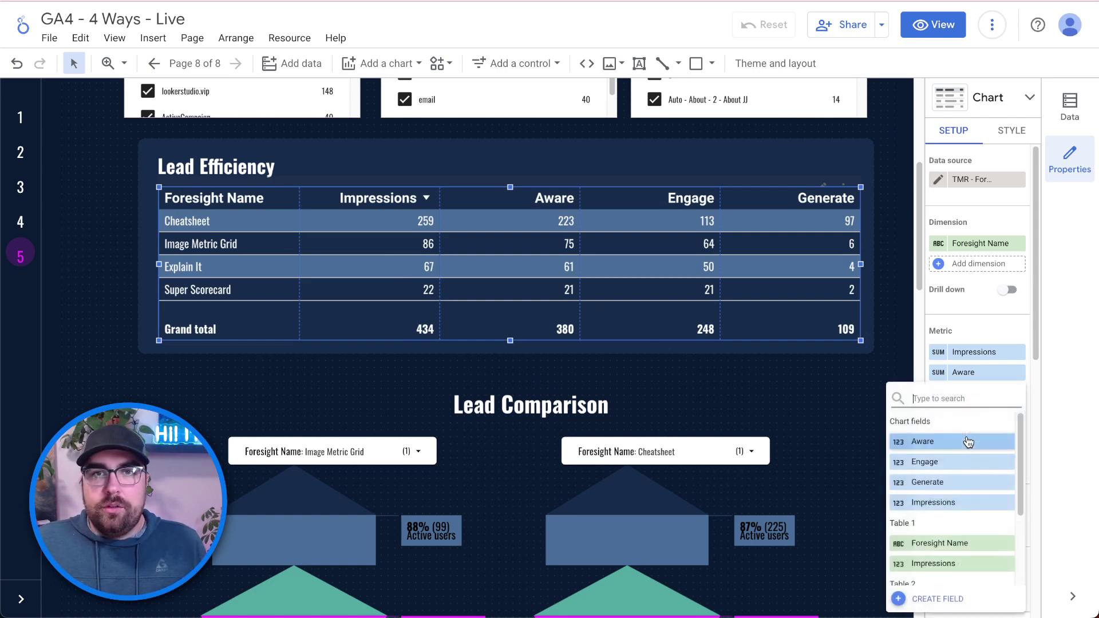
Create a calculated field with the formula SUM(Generate)/SUM(Impressions)
{"action": "left_click", "coordinate": [941, 601]}
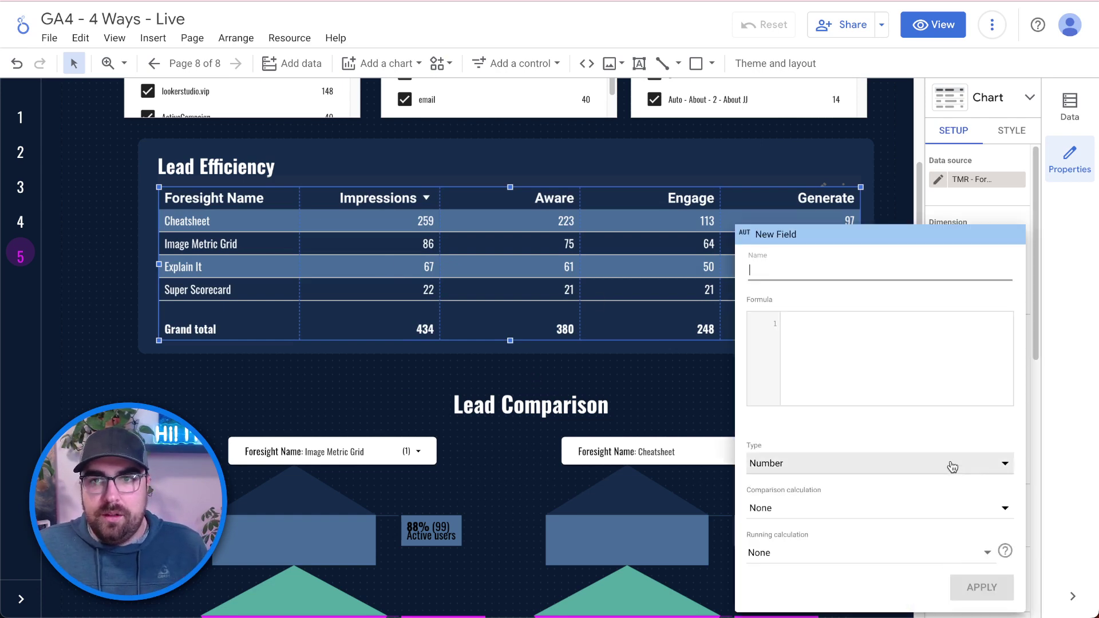
{"action": "left_click", "coordinate": [837, 350]}
{"action": "type", "text": "sum"}
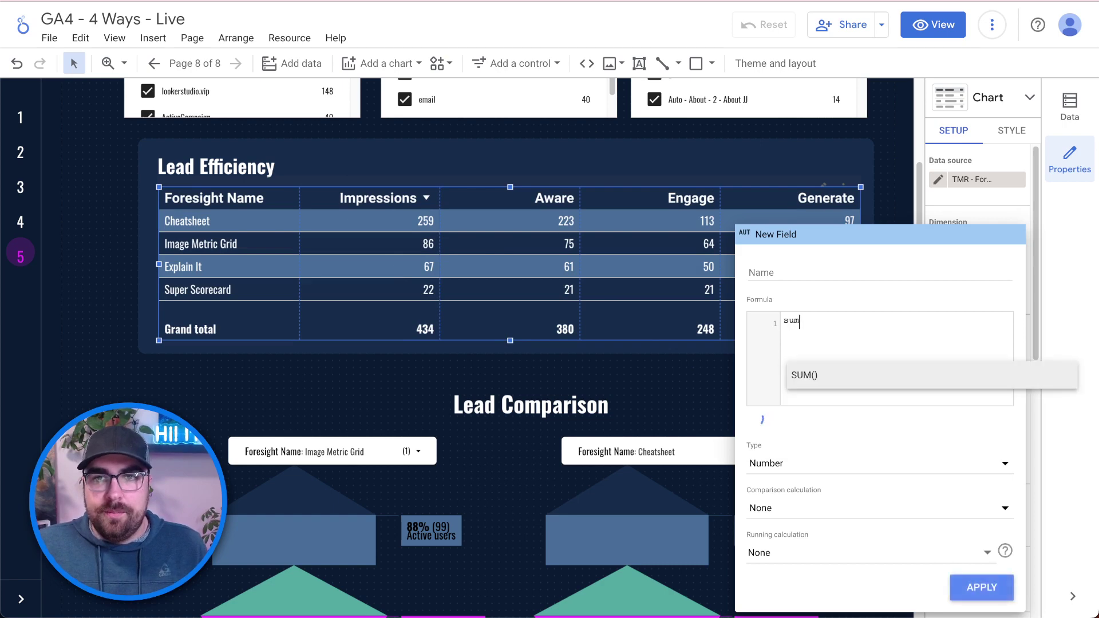
{"action": "key", "text": "Return"}
{"action": "type", "text": "gen"}
{"action": "key", "text": "Return"}
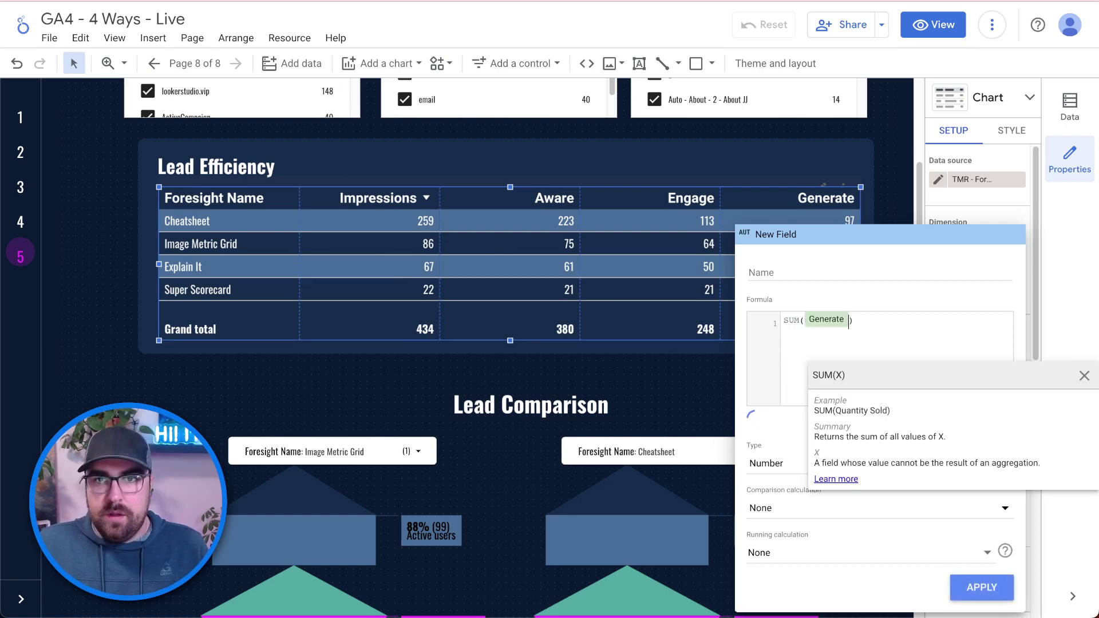
{"action": "type", "text": "/sum"}
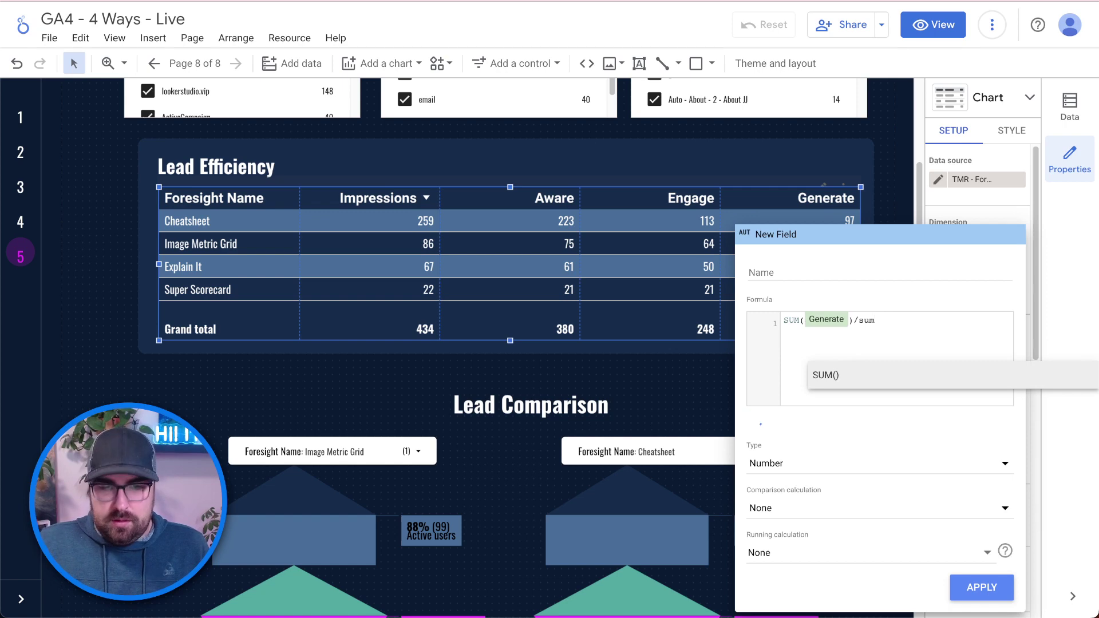
{"action": "key", "text": "Return"}
{"action": "type", "text": "impres"}
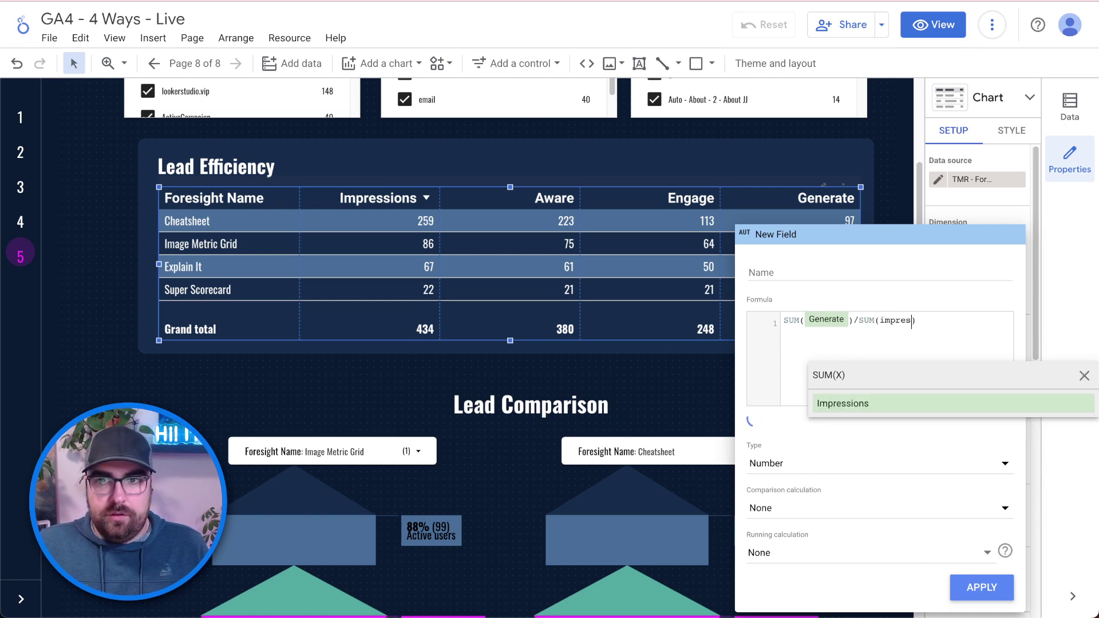
{"action": "type", "text": "s"}
{"action": "key", "text": "Return"}
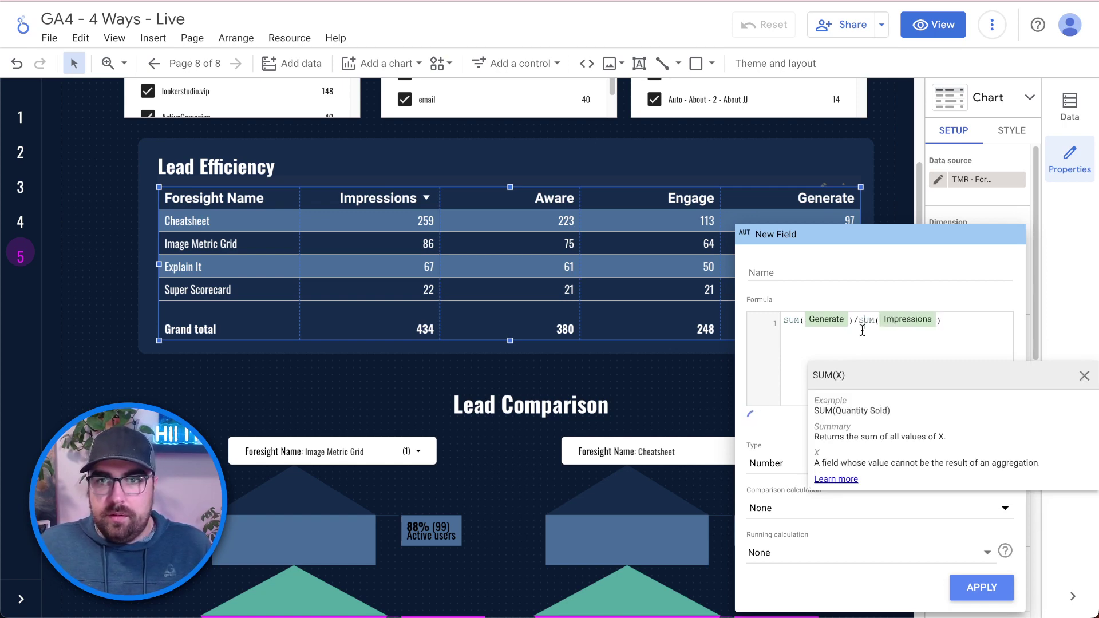
{"action": "left_click", "coordinate": [1085, 373]}
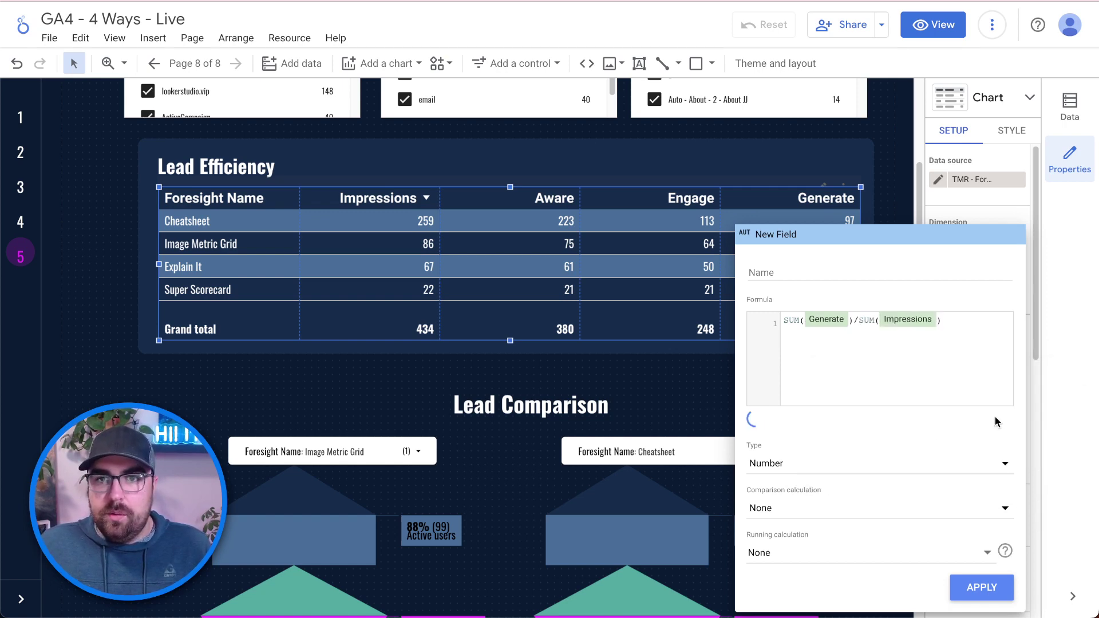
Set the new field's type to Percent and name it Conversion Rate
{"action": "left_click", "coordinate": [891, 470]}
{"action": "mouse_move", "coordinate": [872, 484]}
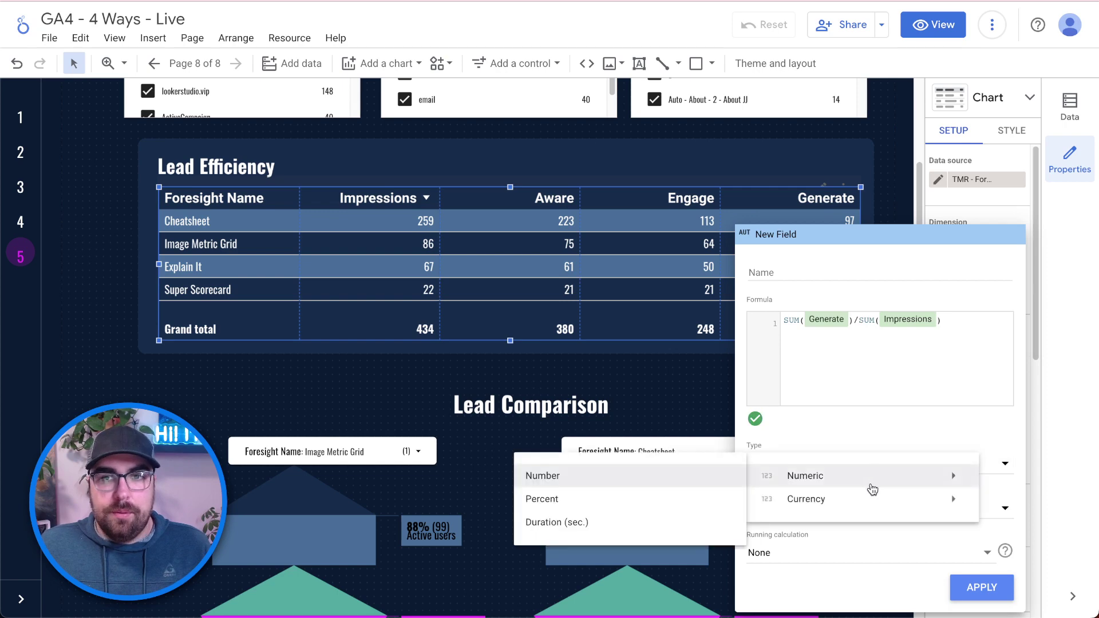
{"action": "left_click", "coordinate": [641, 497]}
{"action": "left_click", "coordinate": [983, 589]}
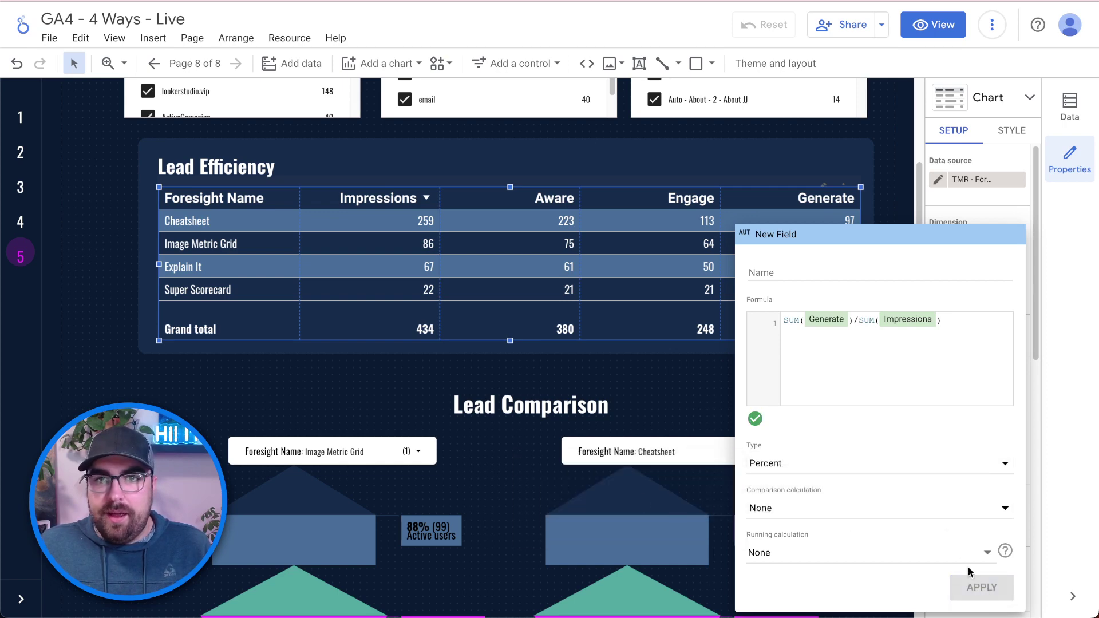
{"action": "left_click", "coordinate": [834, 235]}
{"action": "type", "text": "C"}
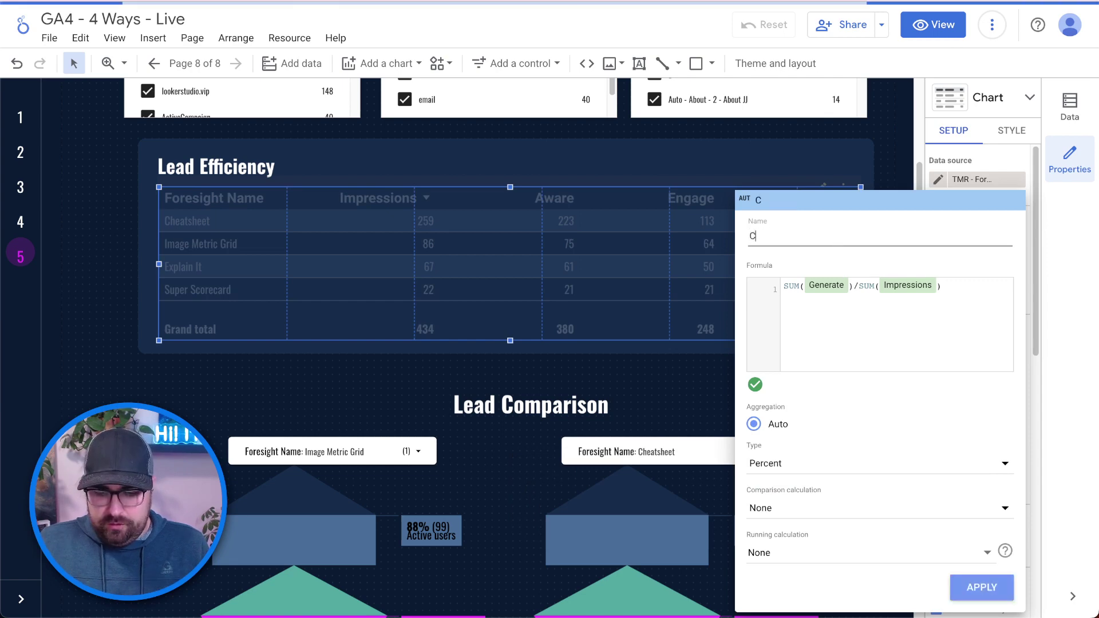
{"action": "type", "text": "onversion Rate"}
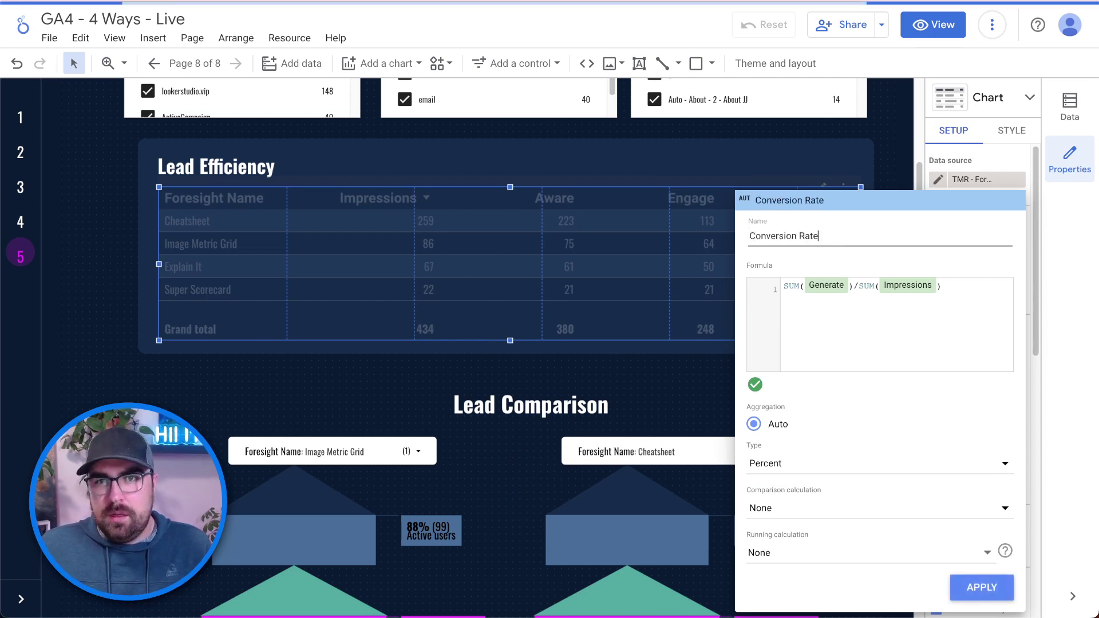
Add Conversion Rate to the Lead Efficiency table and widen it to show its header and bars
{"action": "left_click", "coordinate": [981, 589]}
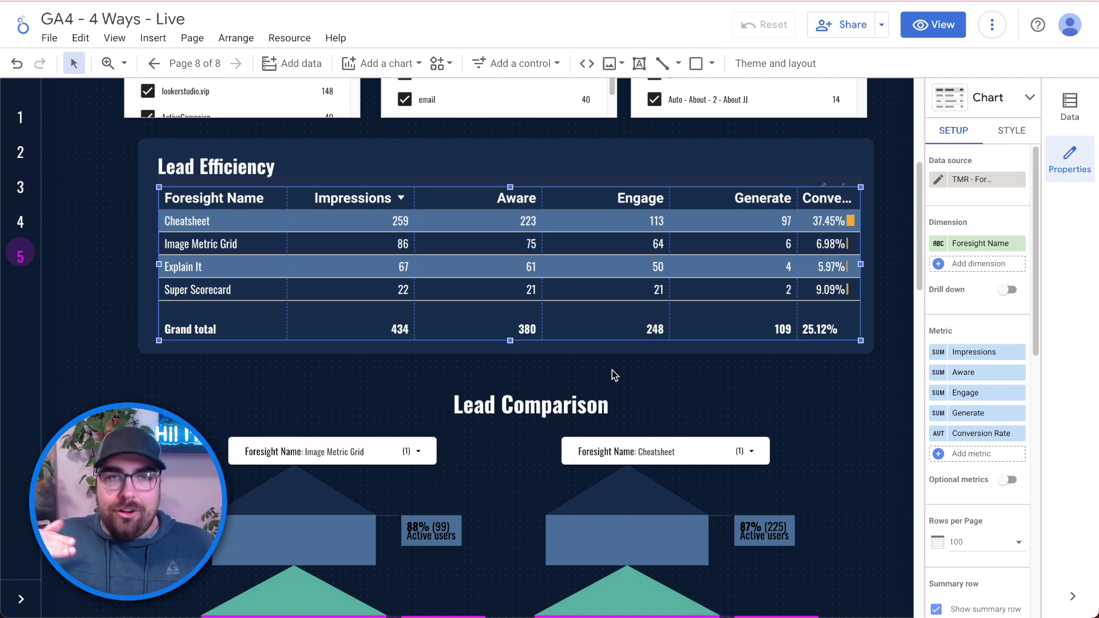
{"action": "double_click", "coordinate": [415, 223]}
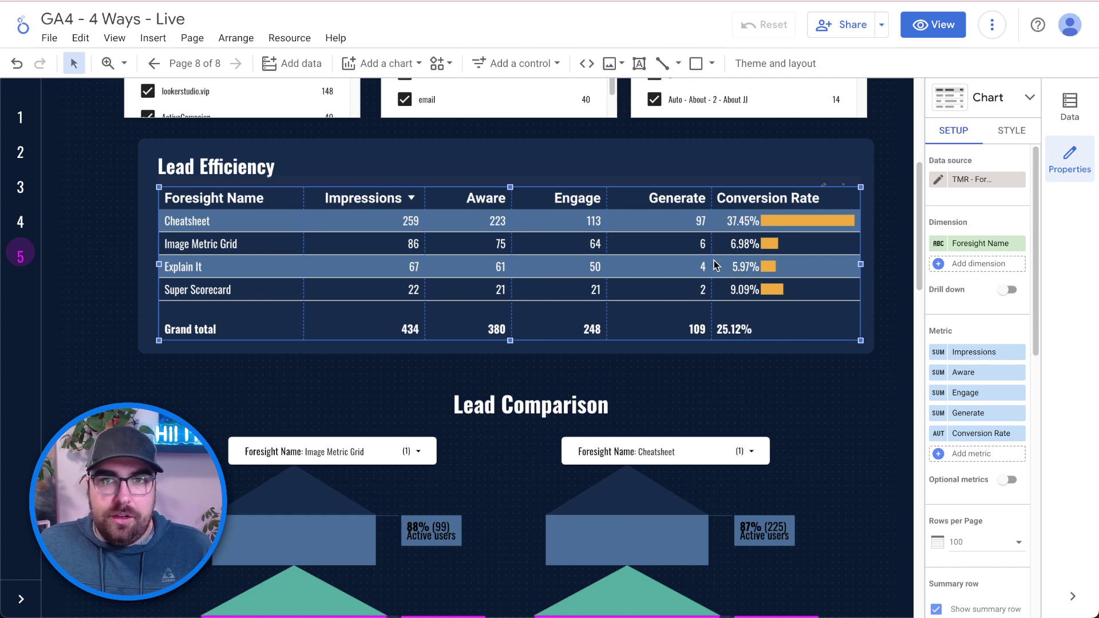
{"action": "left_click_drag", "start_coordinate": [692, 266], "coordinate": [635, 257]}
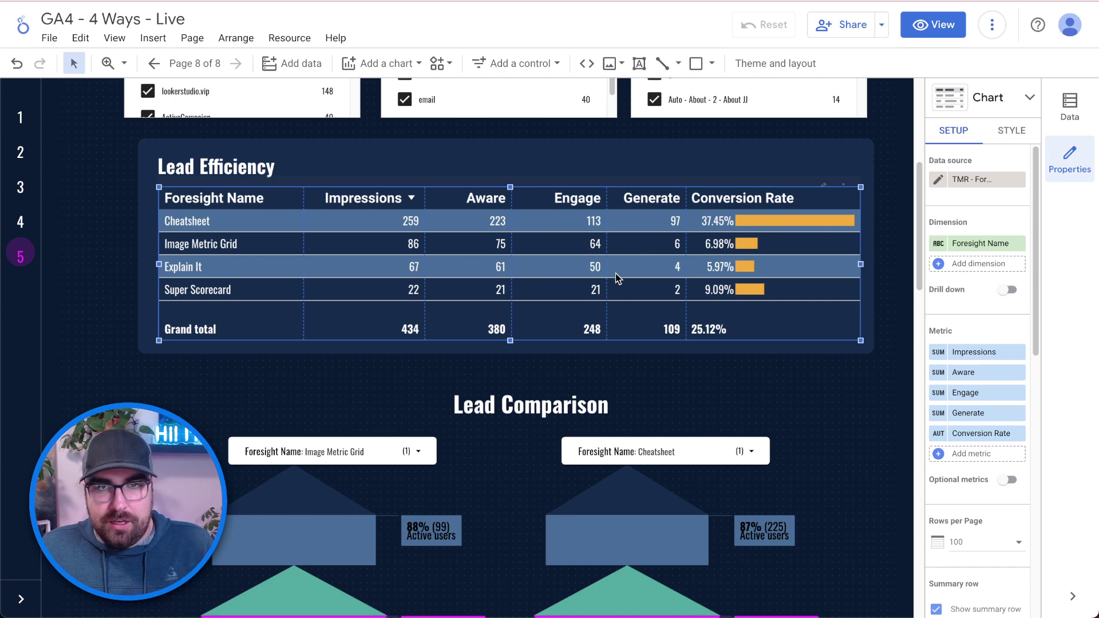
{"action": "scroll", "coordinate": [617, 278], "scroll_direction": "down", "scroll_amount": 2}
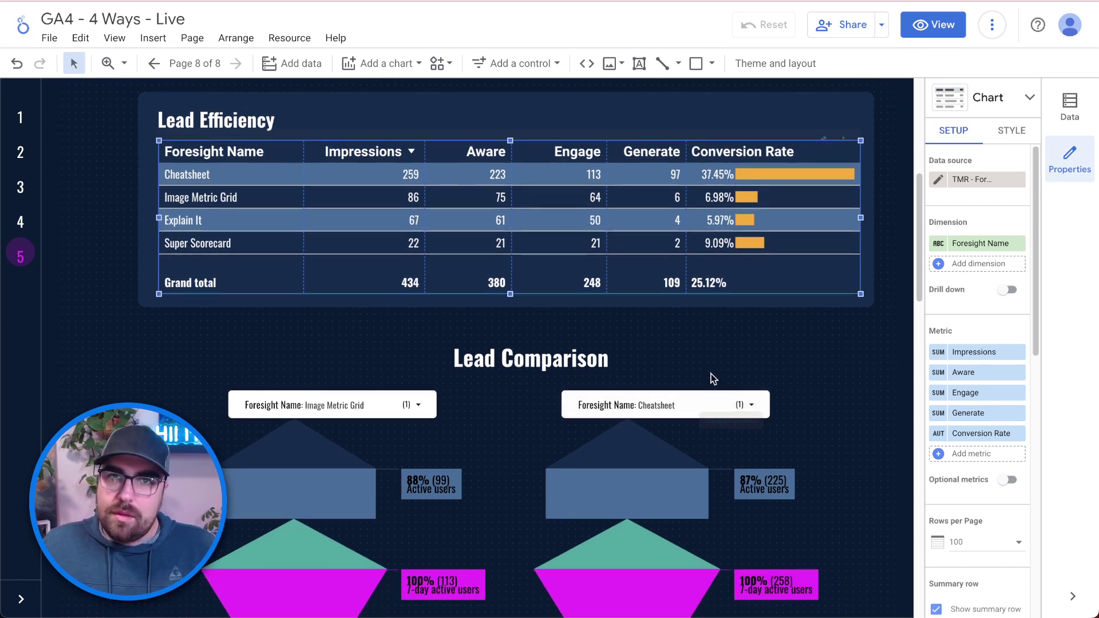
{"action": "scroll", "coordinate": [711, 373], "scroll_direction": "down", "scroll_amount": 1}
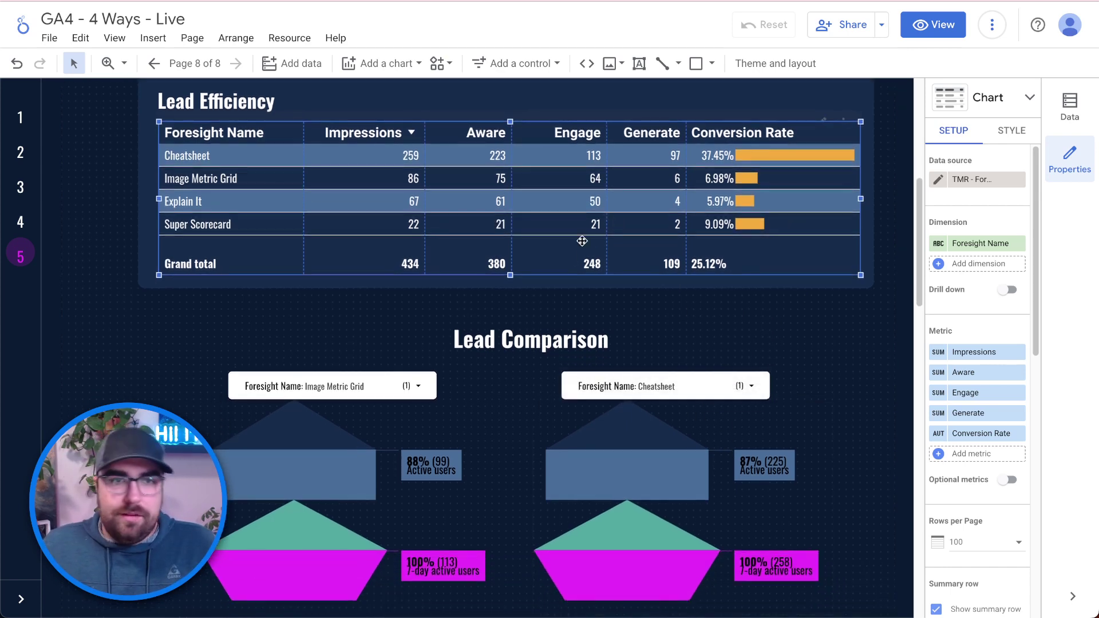
{"action": "scroll", "coordinate": [667, 385], "scroll_direction": "down", "scroll_amount": 5}
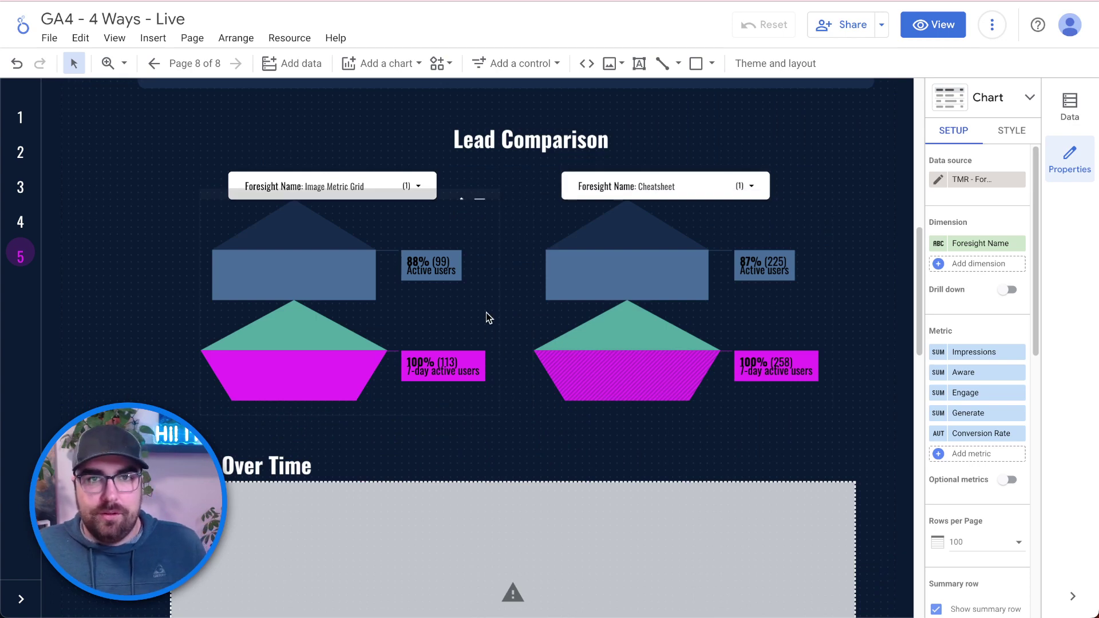
{"action": "scroll", "coordinate": [486, 315], "scroll_direction": "up", "scroll_amount": 1}
{"action": "scroll", "coordinate": [392, 280], "scroll_direction": "up", "scroll_amount": 1}
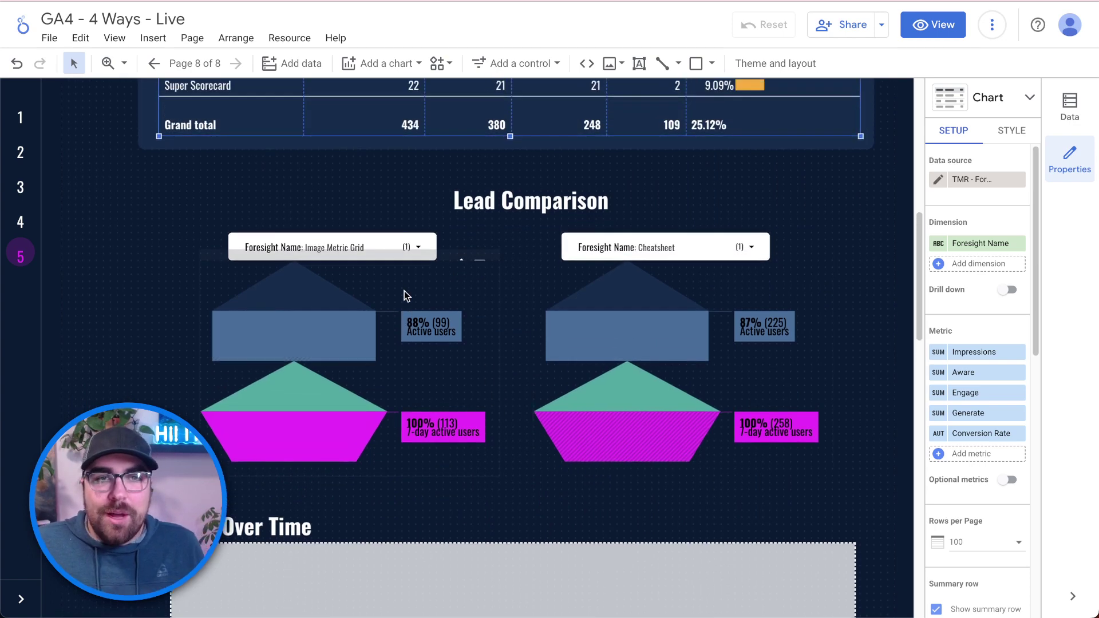
Work through the left funnel group's selections to reach the Foresight Name: Image Metric Grid filter control
{"action": "left_click", "coordinate": [395, 294]}
{"action": "left_click", "coordinate": [386, 277]}
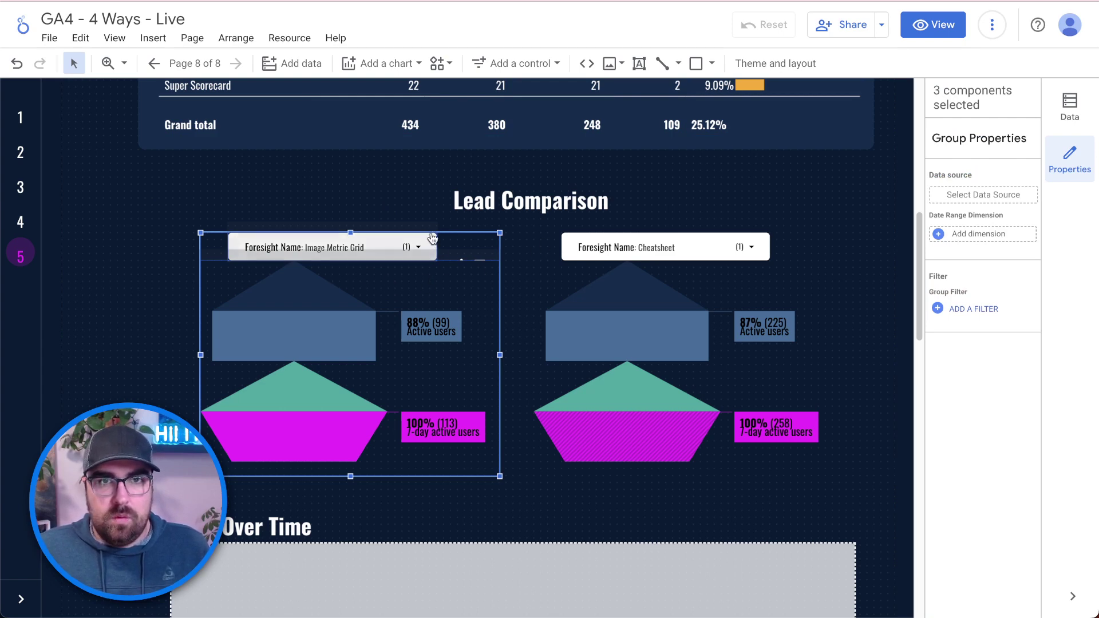
{"action": "left_click", "coordinate": [318, 209]}
{"action": "left_click", "coordinate": [273, 309]}
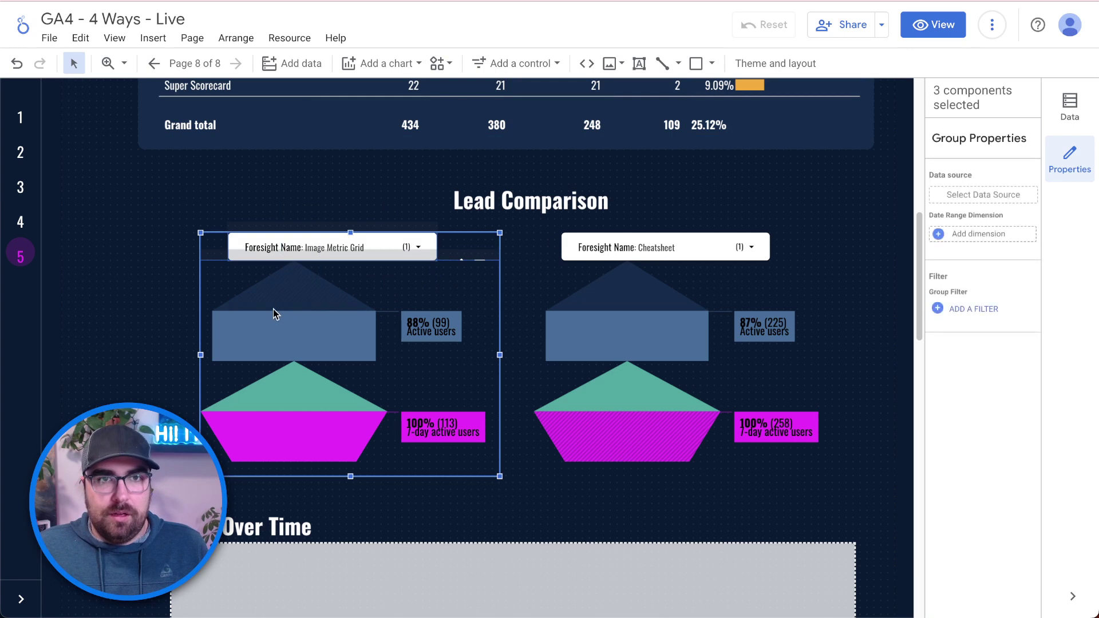
{"action": "key", "text": "ctrl+f"}
{"action": "left_click", "coordinate": [260, 204]}
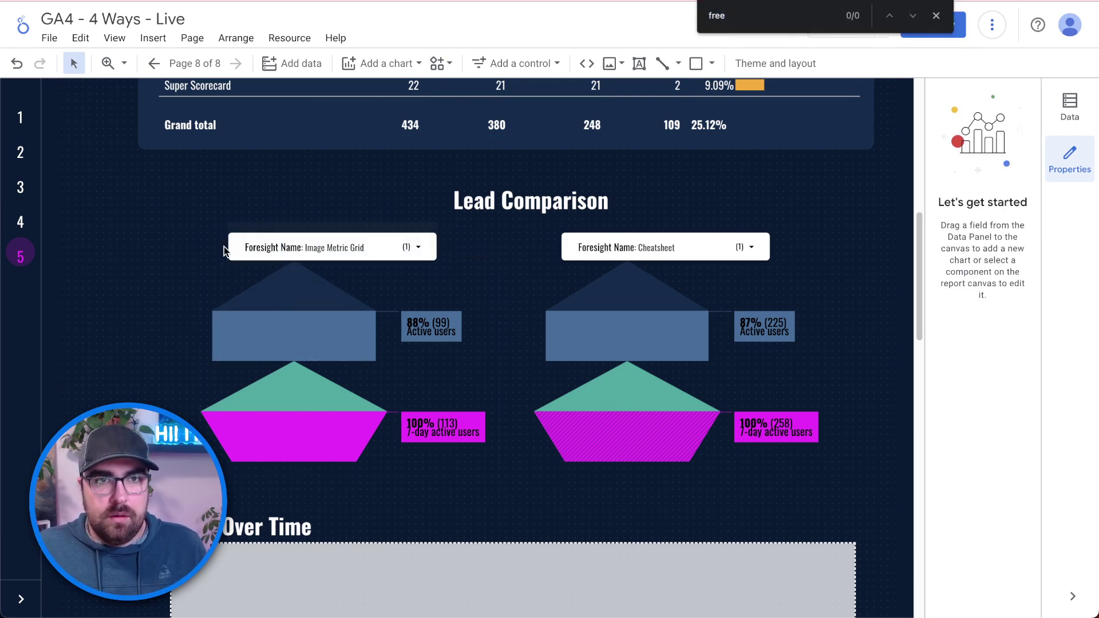
{"action": "left_click", "coordinate": [223, 262]}
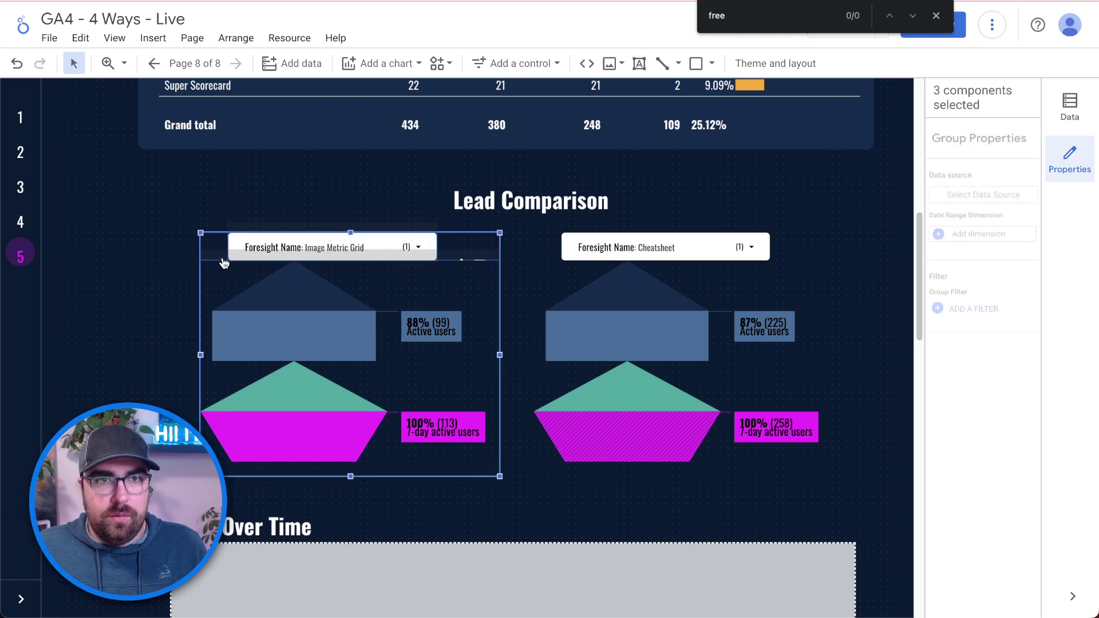
{"action": "left_click", "coordinate": [276, 214]}
Try Foresight Leads as the Image Metric Grid filter's source and check the Lead Efficiency table's source
{"action": "left_click", "coordinate": [278, 239]}
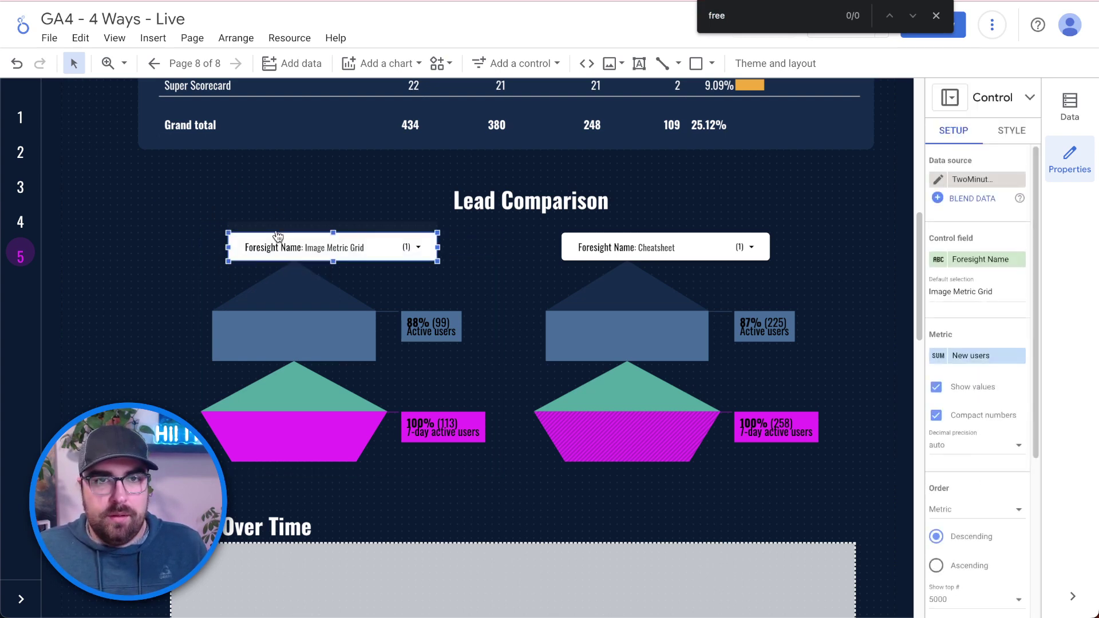
{"action": "left_click", "coordinate": [982, 180]}
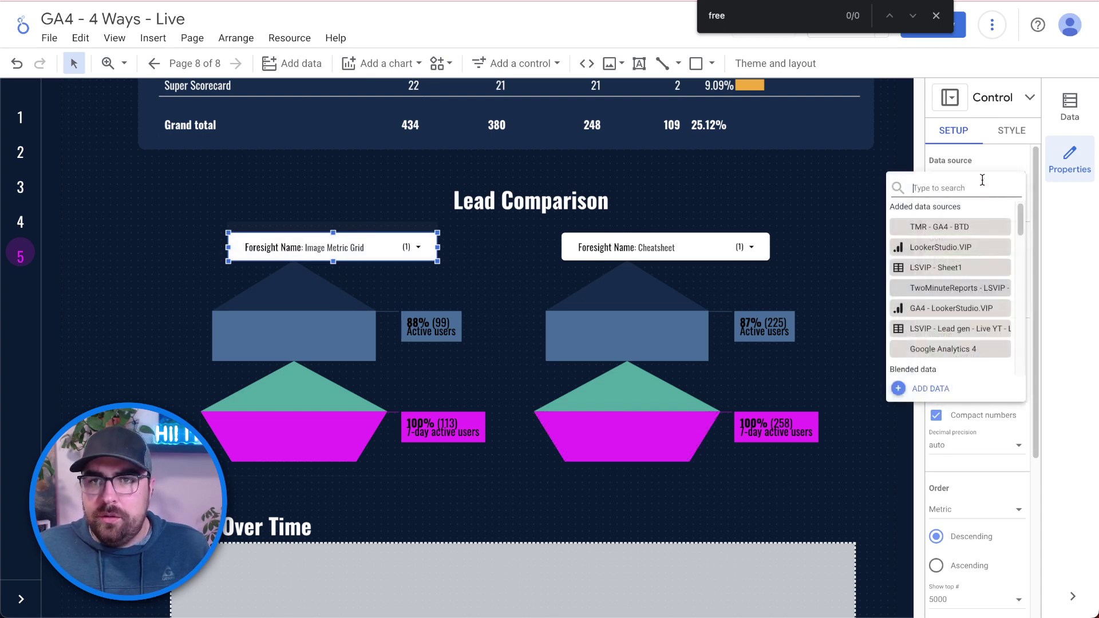
{"action": "scroll", "coordinate": [982, 308], "scroll_direction": "down", "scroll_amount": 3}
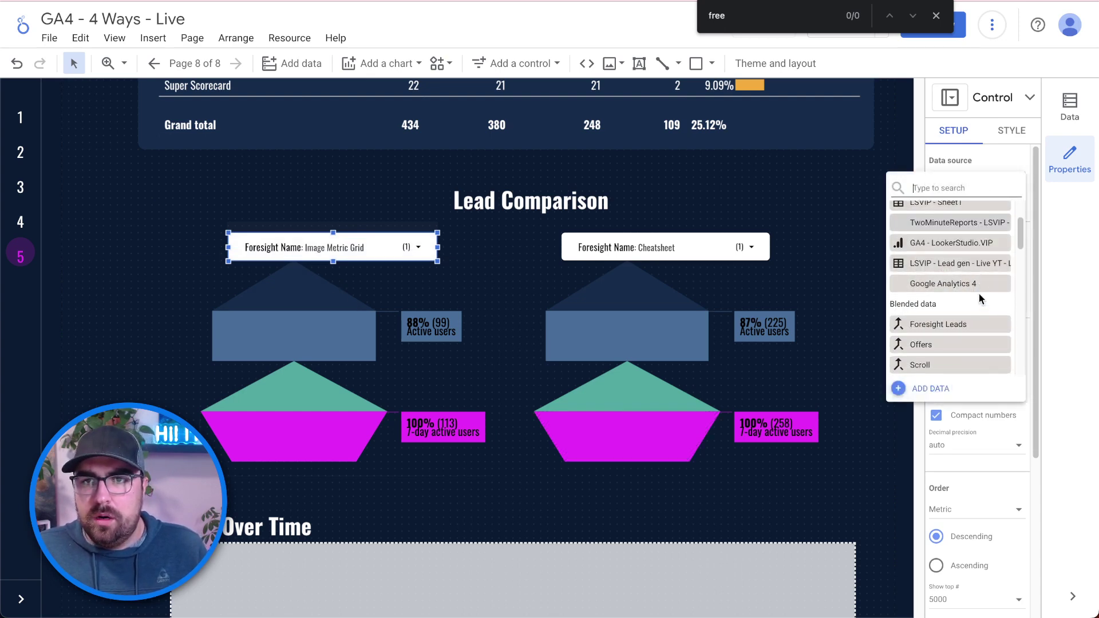
{"action": "left_click", "coordinate": [975, 325]}
{"action": "scroll", "coordinate": [843, 246], "scroll_direction": "up", "scroll_amount": 3}
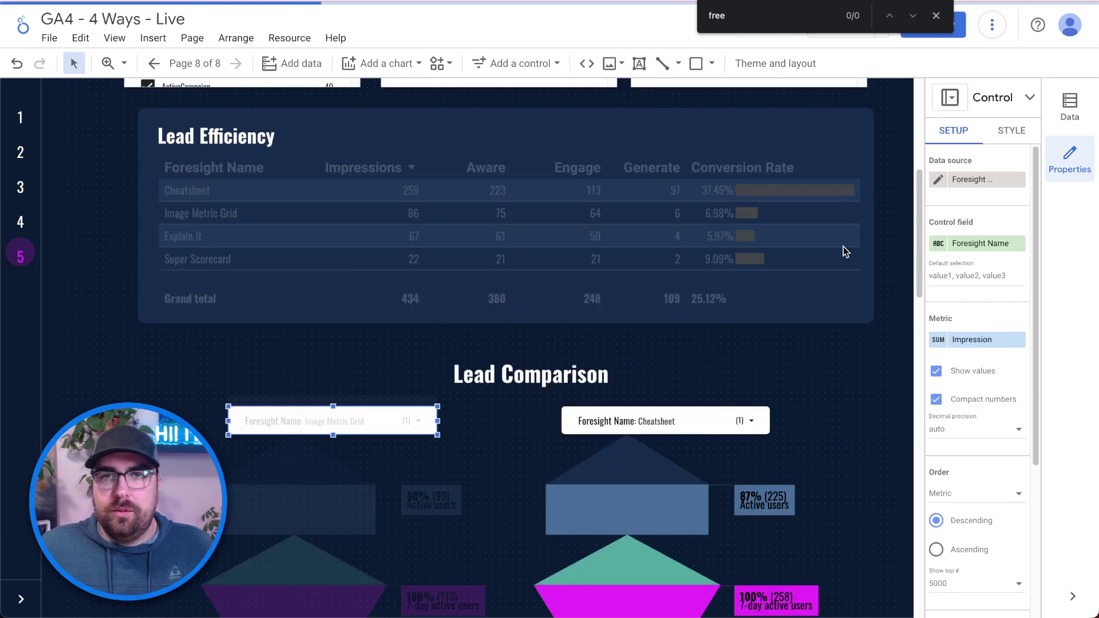
{"action": "left_click", "coordinate": [843, 246]}
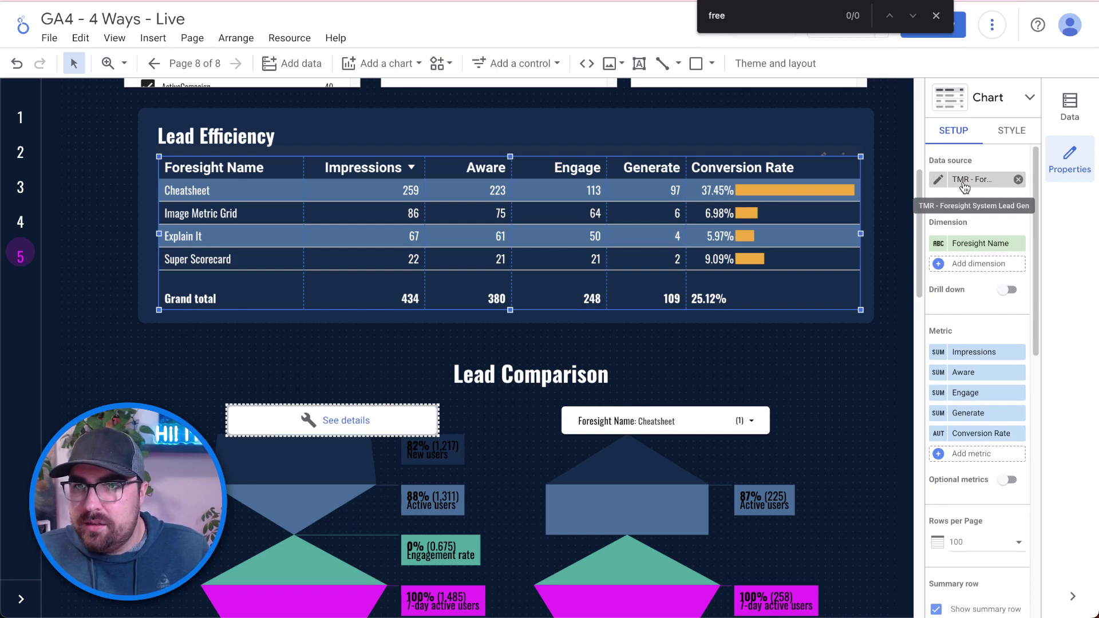
Connect the left Foresight Name filter to TMR - Foresight System Lead Gen
{"action": "left_click", "coordinate": [406, 411]}
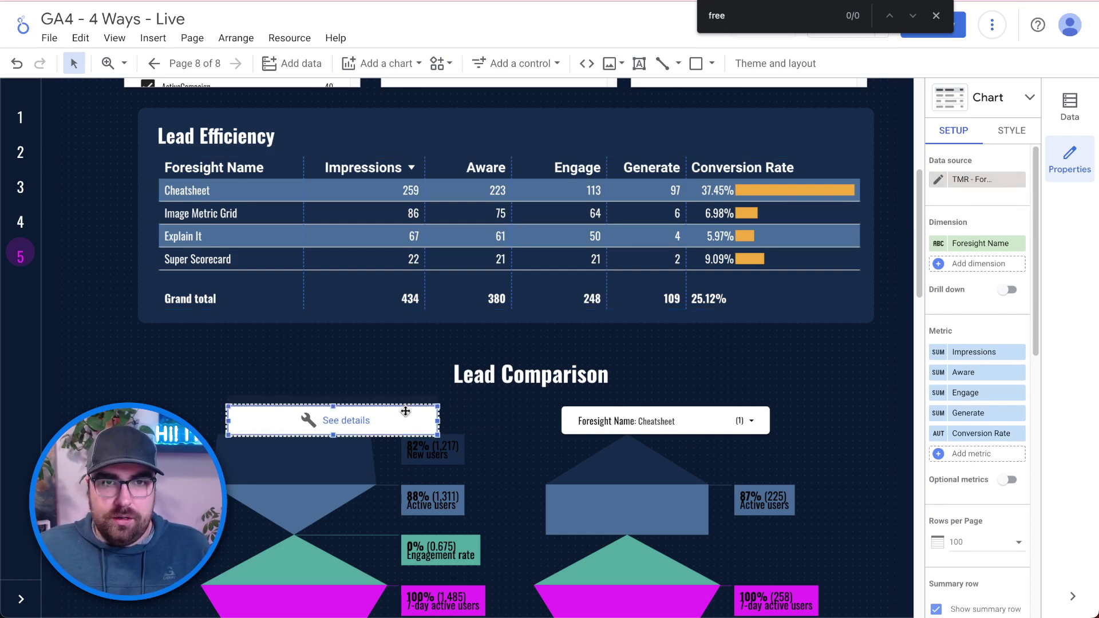
{"action": "left_click", "coordinate": [973, 179]}
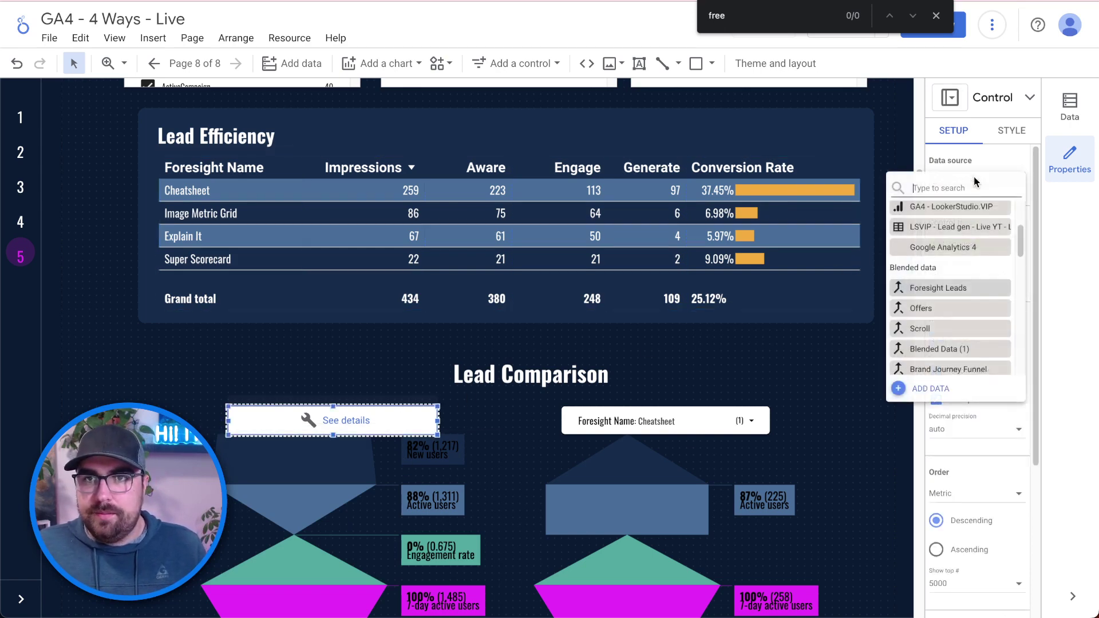
{"action": "type", "text": "t"}
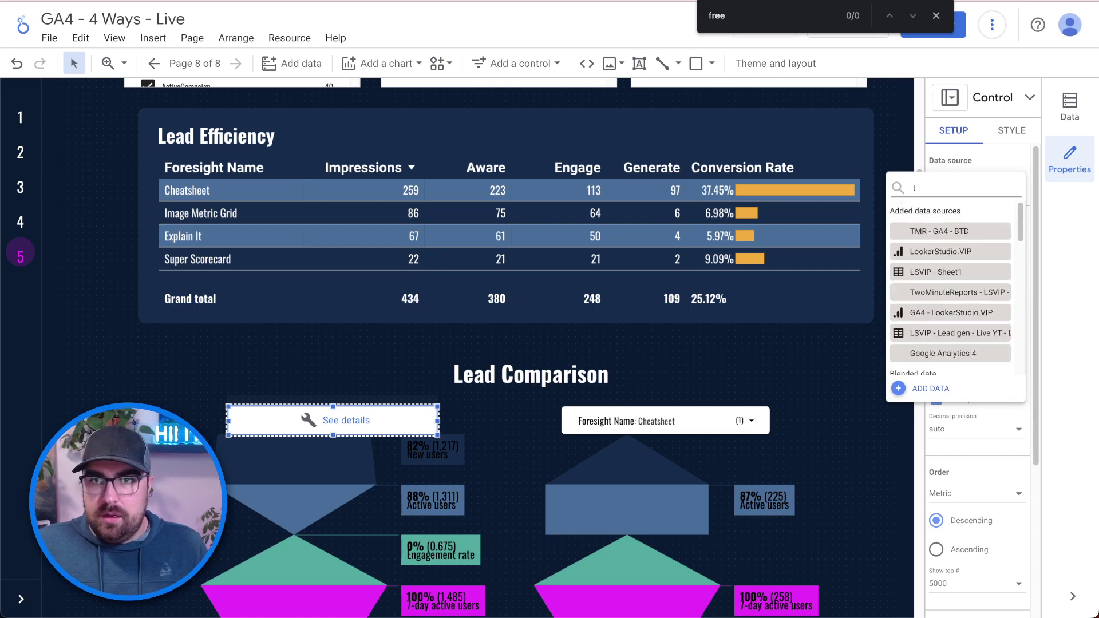
{"action": "type", "text": "mr"}
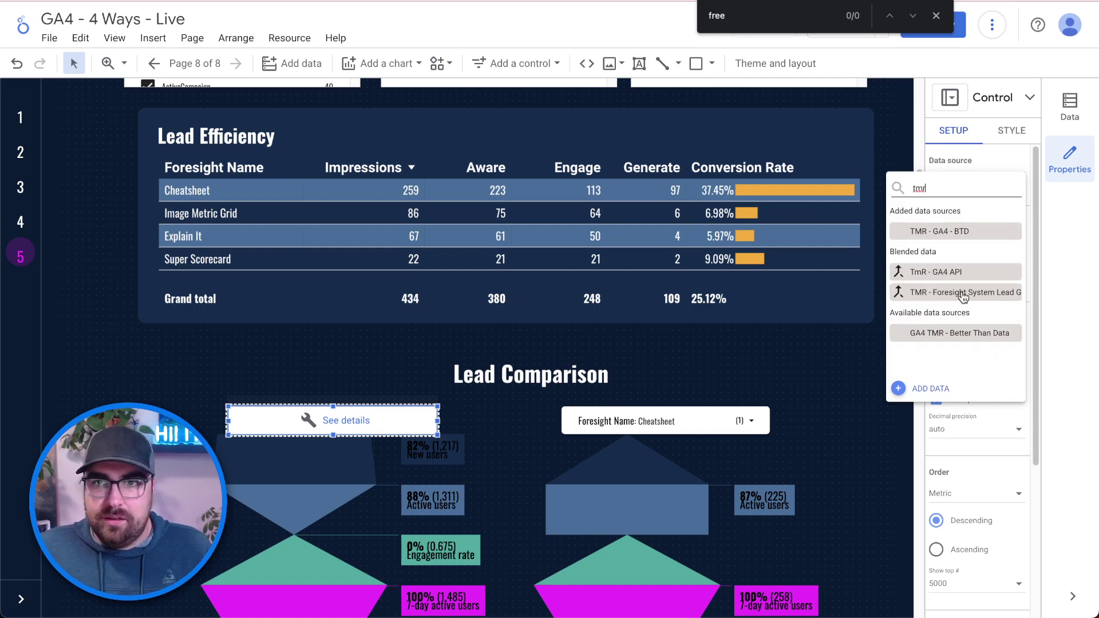
{"action": "left_click", "coordinate": [963, 293]}
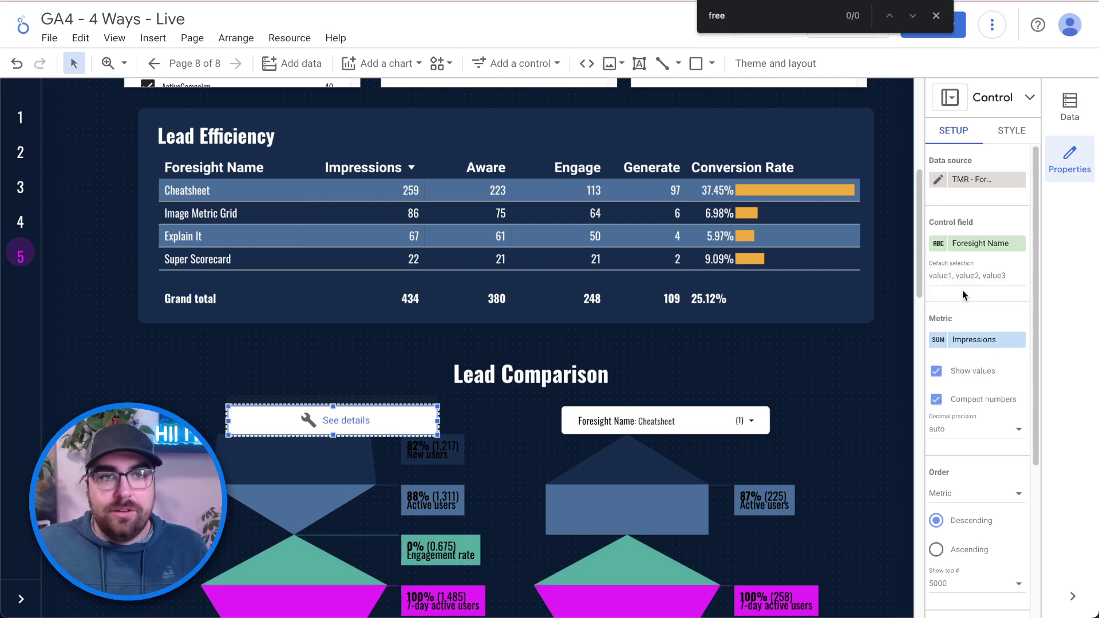
Select both Lead Comparison funnels and switch them to the TMR - Foresight System Lead source
{"action": "left_click", "coordinate": [390, 467]}
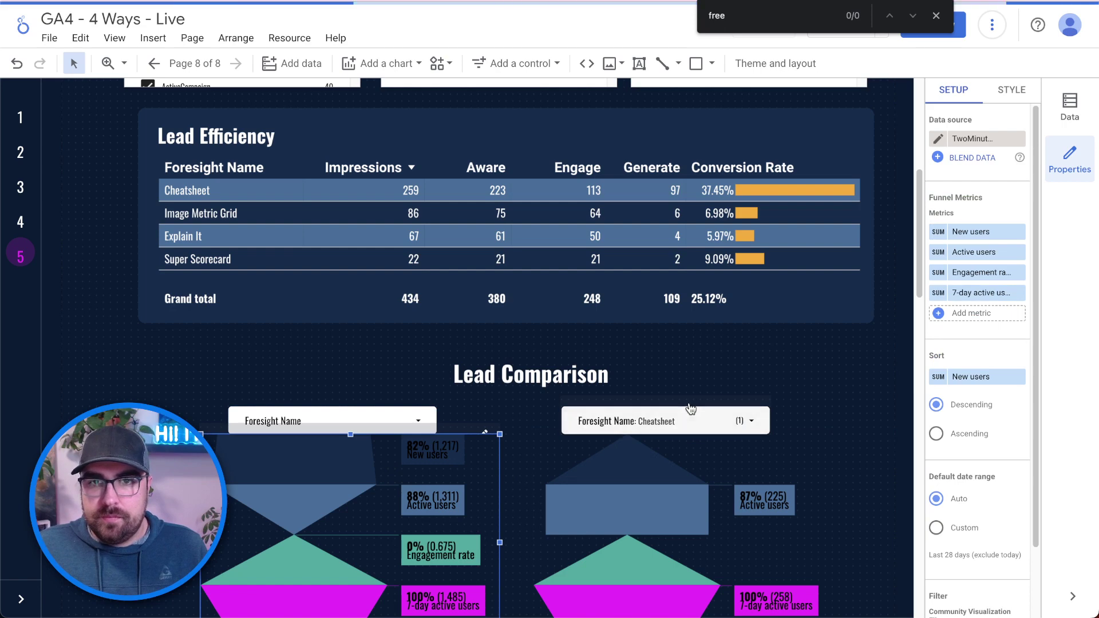
{"action": "left_click_drag", "start_coordinate": [768, 497], "coordinate": [766, 496]}
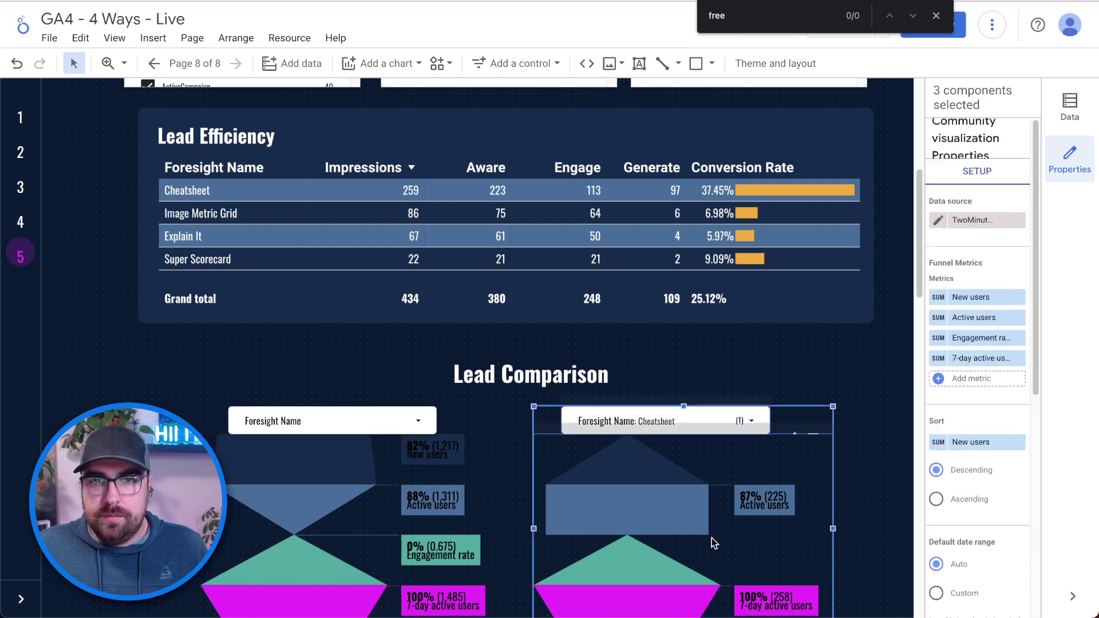
{"action": "left_click", "coordinate": [466, 434], "text": "shift"}
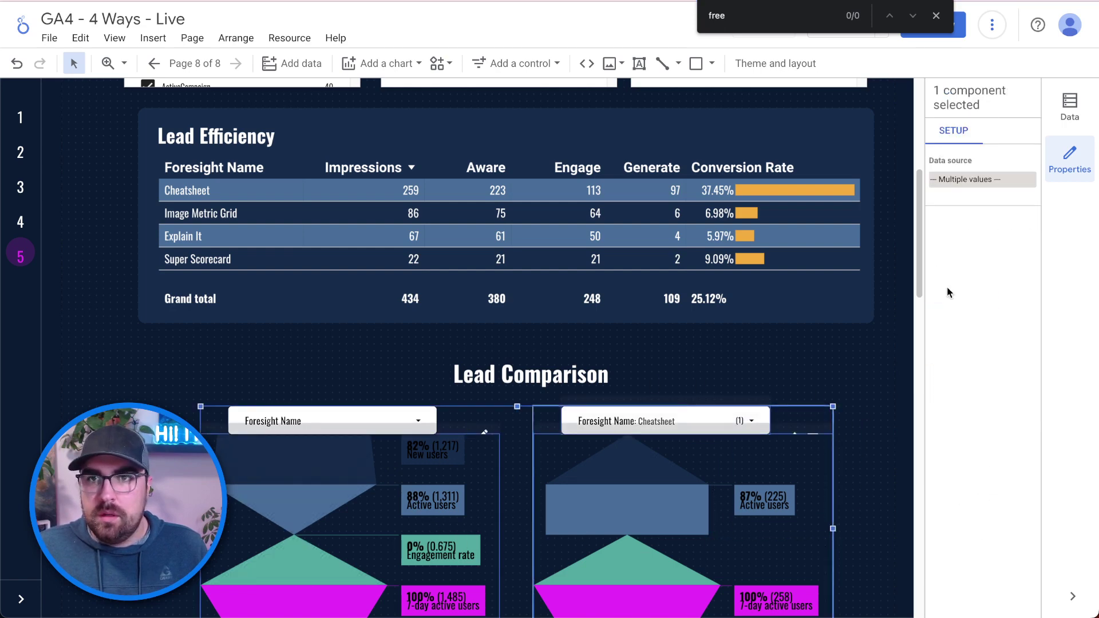
{"action": "left_click", "coordinate": [986, 181]}
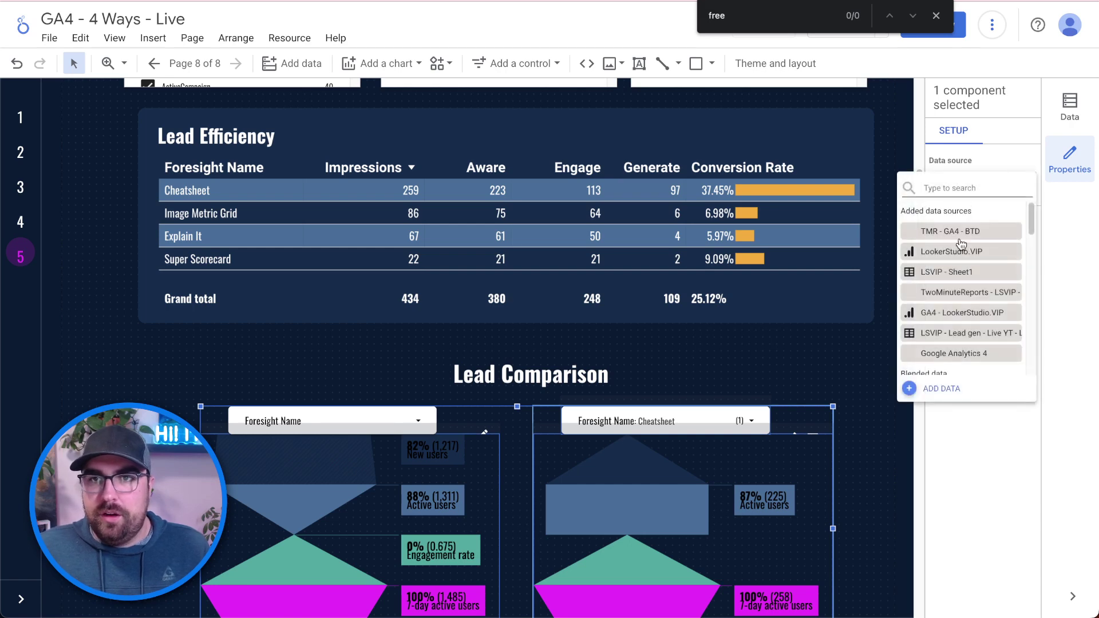
{"action": "type", "text": "tmr"}
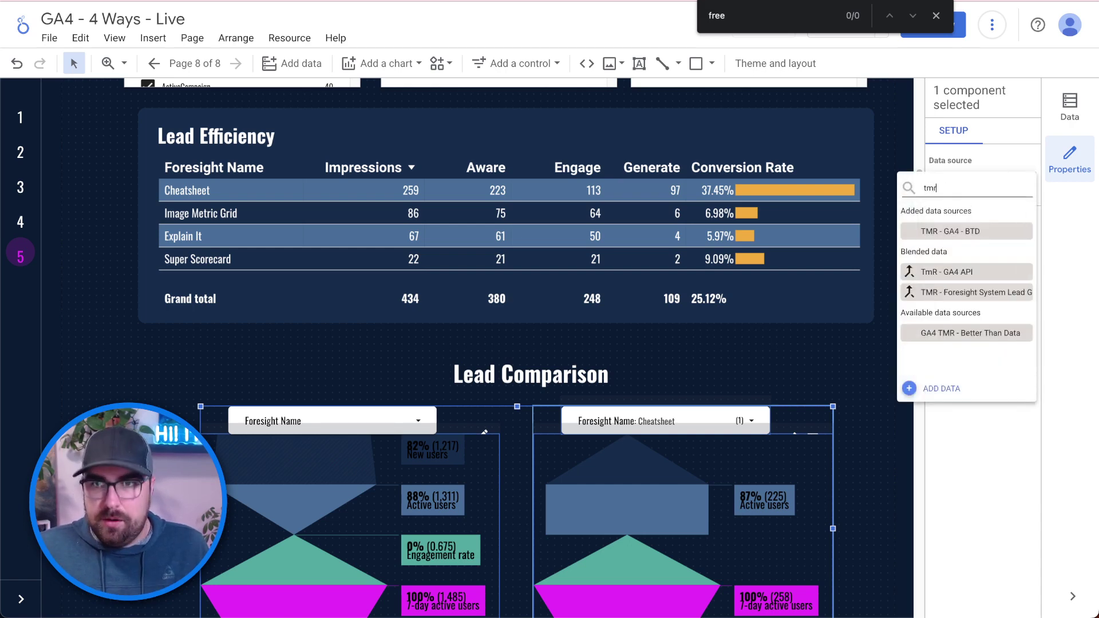
{"action": "left_click", "coordinate": [1005, 293]}
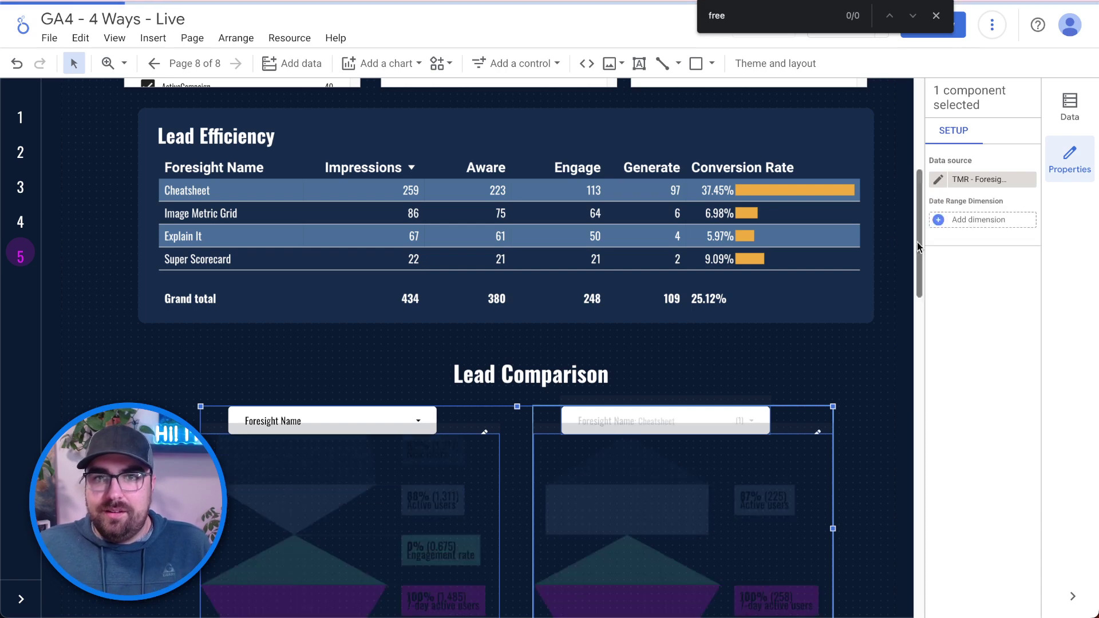
Reorder the left funnel's metrics to Impressions, Aware, Engage, Generate
{"action": "left_click", "coordinate": [810, 368]}
{"action": "scroll", "coordinate": [726, 442], "scroll_direction": "down", "scroll_amount": 1}
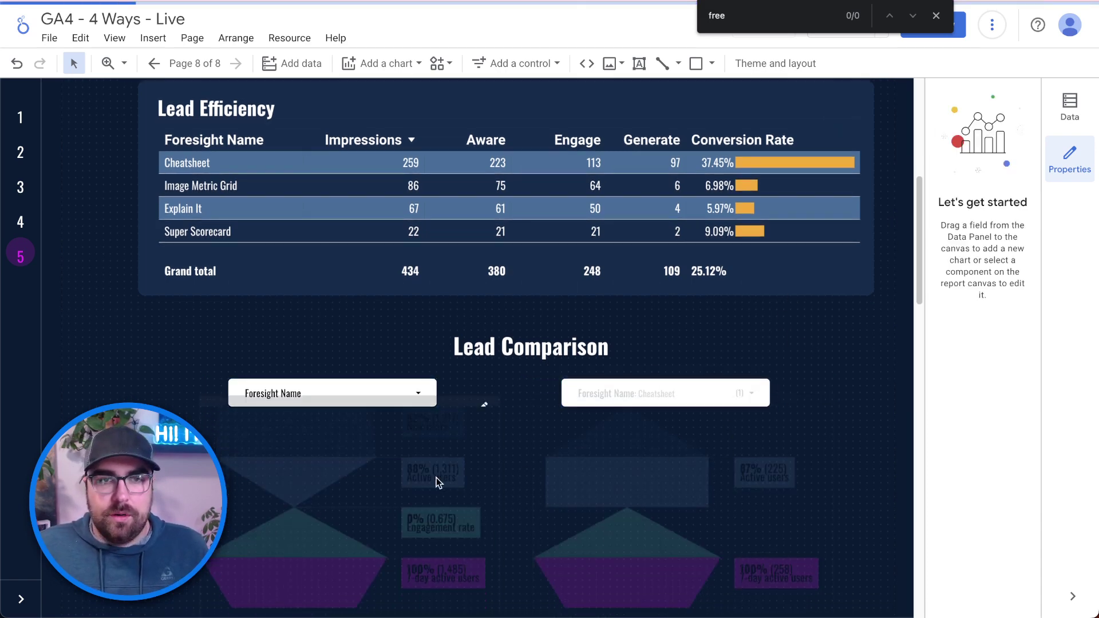
{"action": "left_click", "coordinate": [436, 477]}
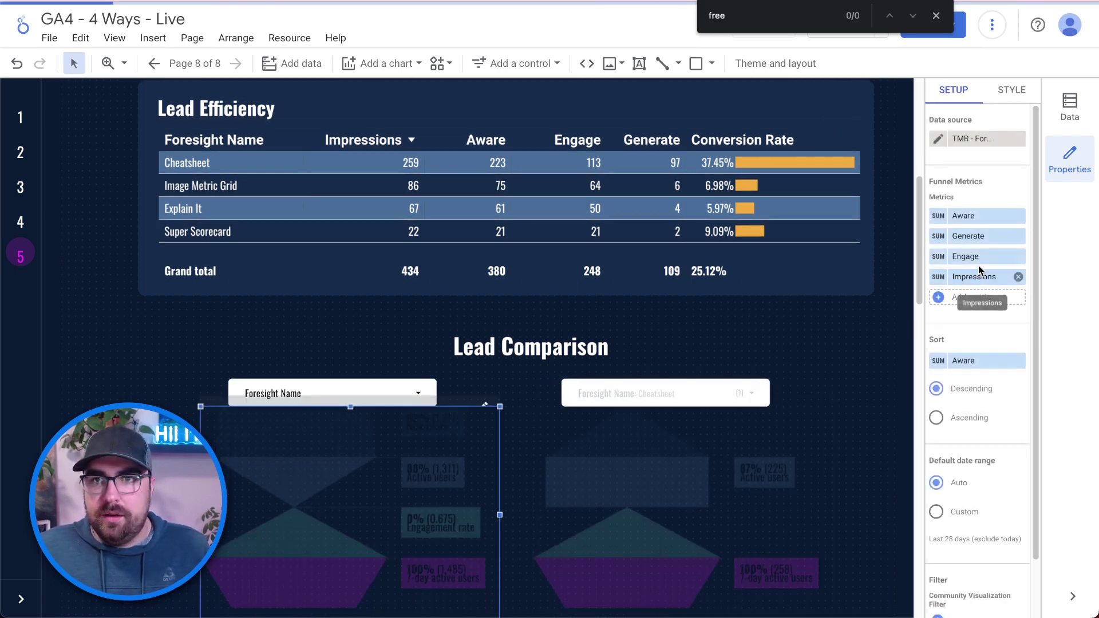
{"action": "left_click_drag", "start_coordinate": [977, 269], "coordinate": [981, 216]}
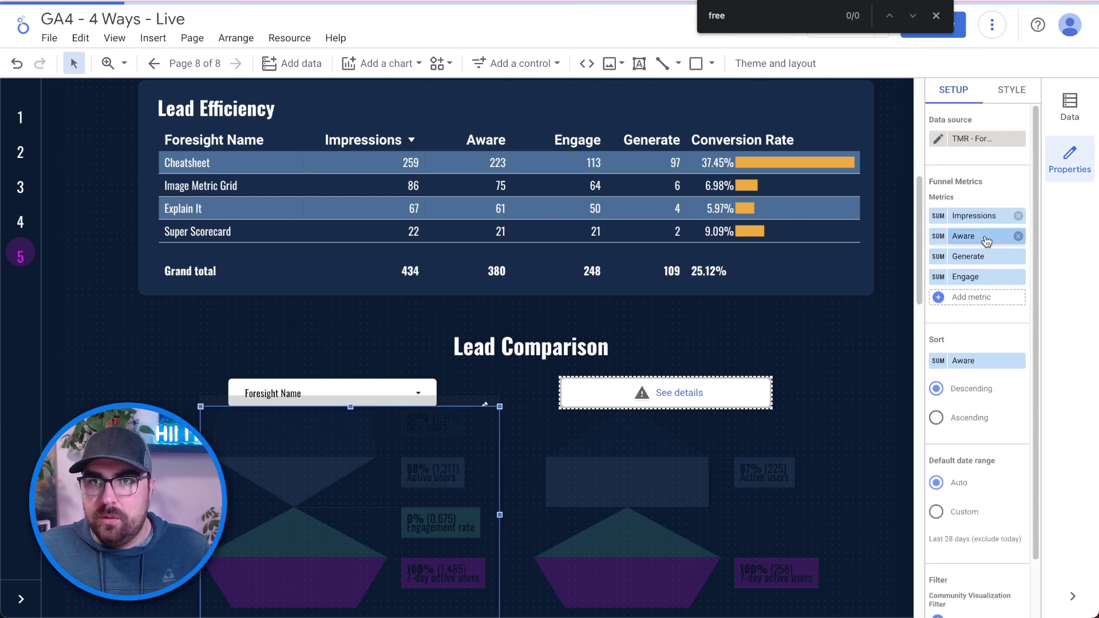
{"action": "left_click_drag", "start_coordinate": [981, 277], "coordinate": [981, 255]}
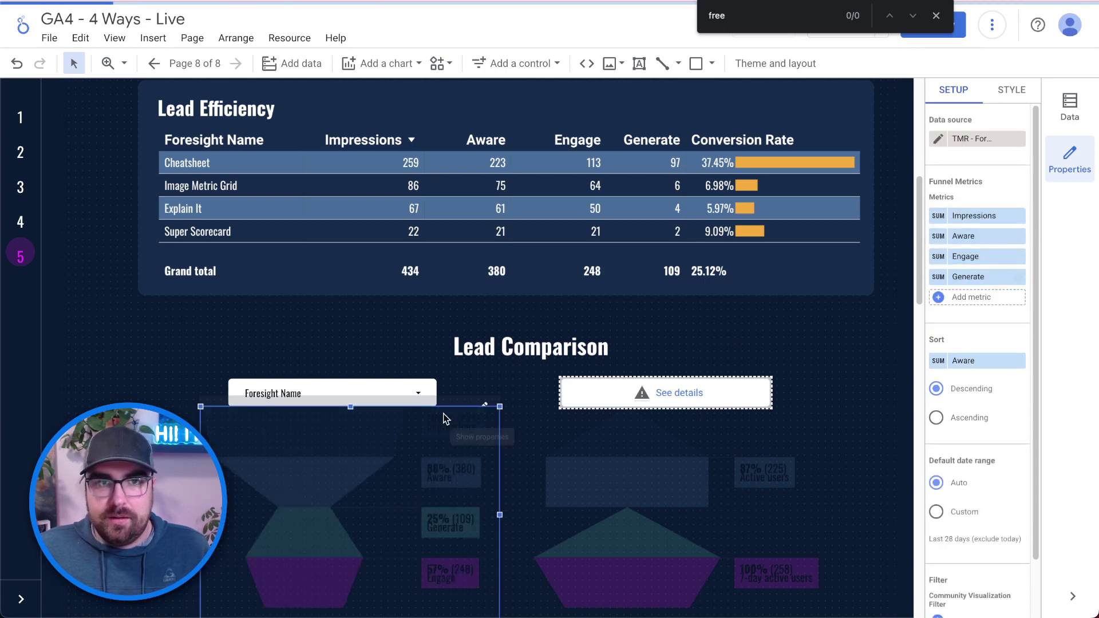
{"action": "right_click", "coordinate": [755, 378]}
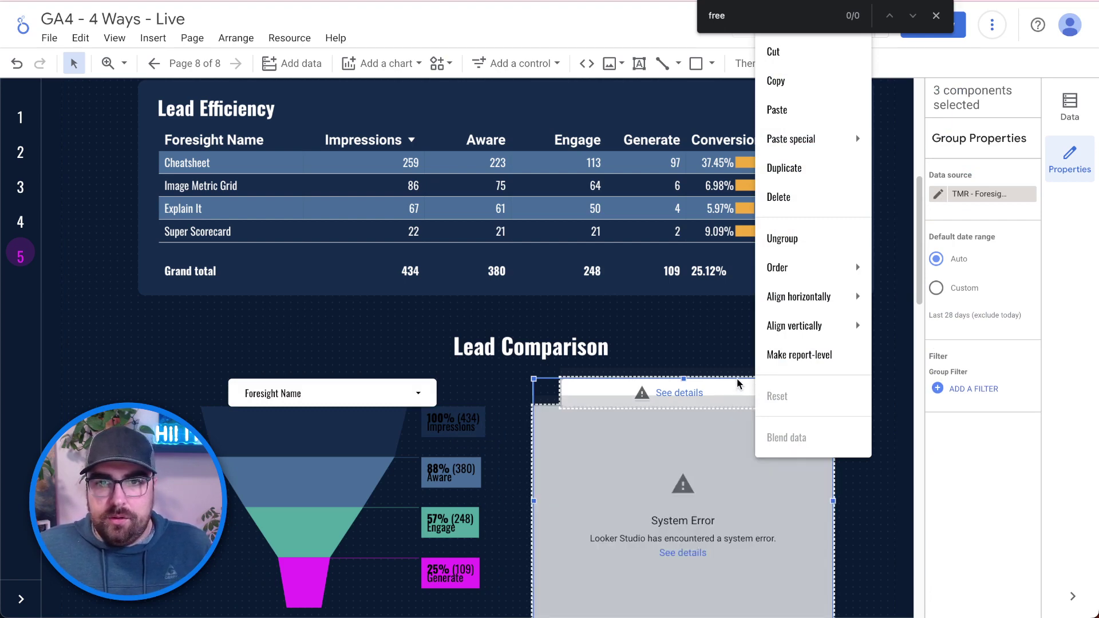
{"action": "left_click", "coordinate": [737, 380]}
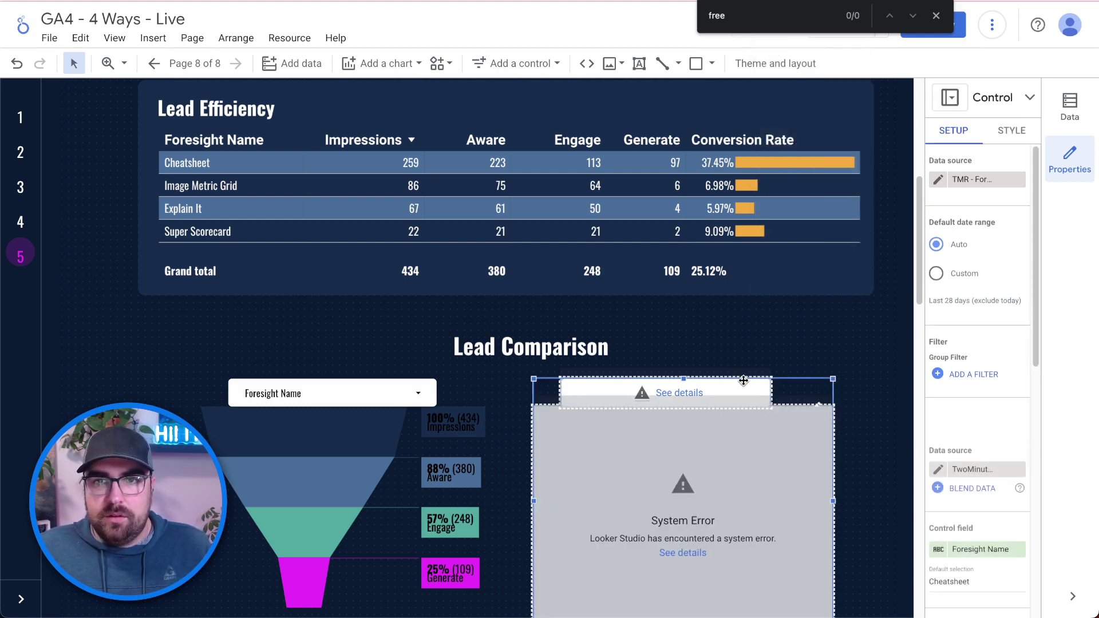
{"action": "left_click", "coordinate": [881, 400]}
Inspect the right filter control's System Error and dismiss it
{"action": "left_click", "coordinate": [771, 380]}
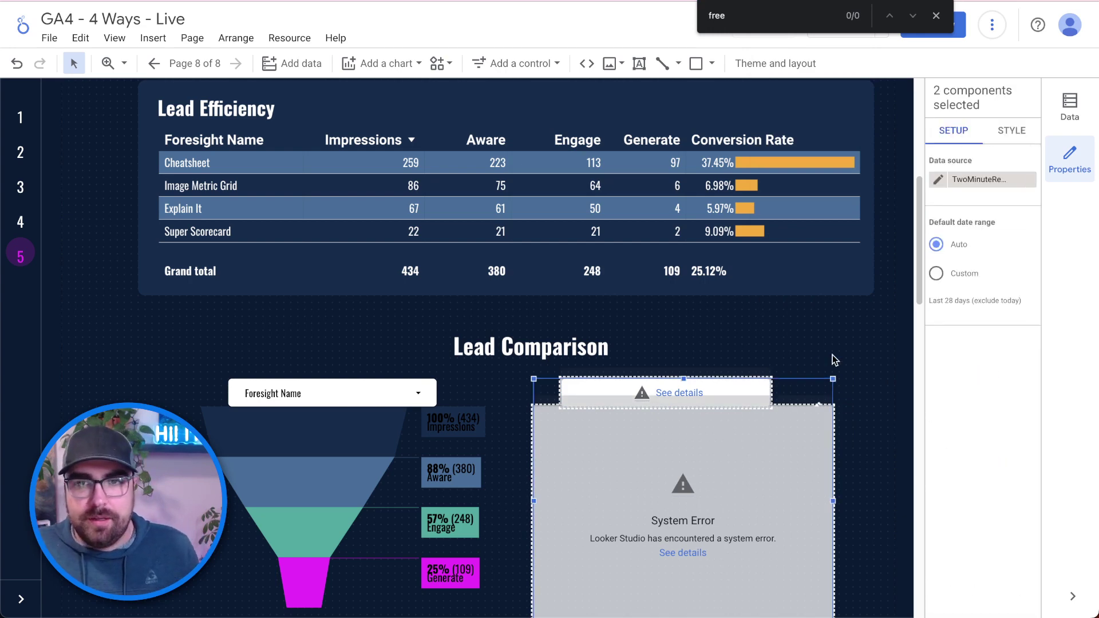
{"action": "left_click", "coordinate": [807, 393]}
{"action": "left_click", "coordinate": [762, 383]}
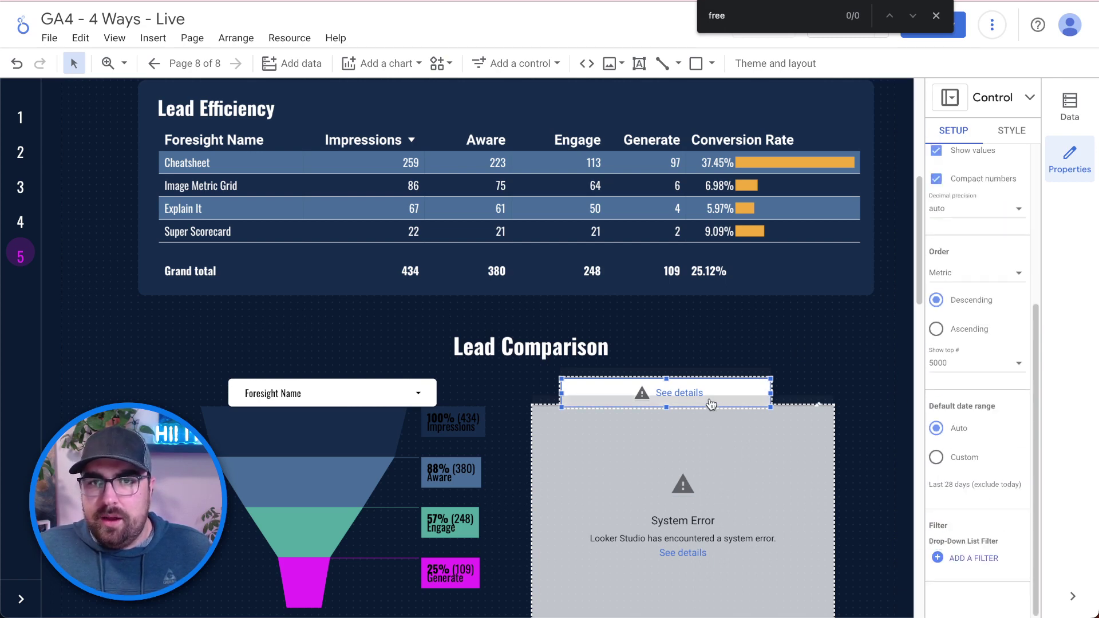
{"action": "left_click", "coordinate": [691, 393]}
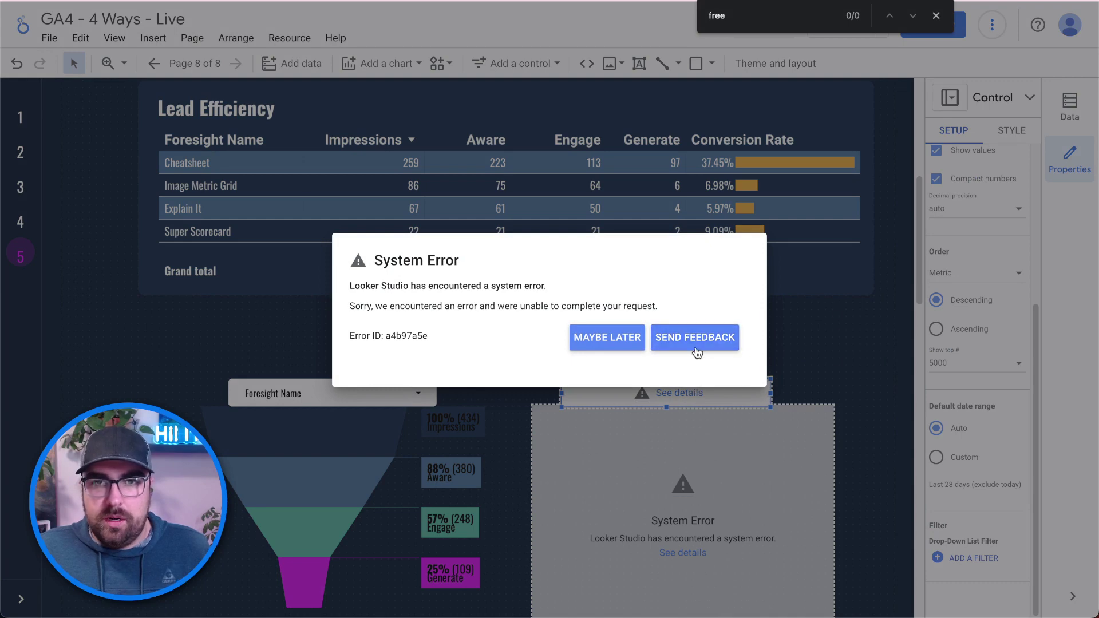
{"action": "left_click", "coordinate": [622, 337]}
Select the right funnel chart and search 'tmr' among its data sources
{"action": "left_click", "coordinate": [719, 446]}
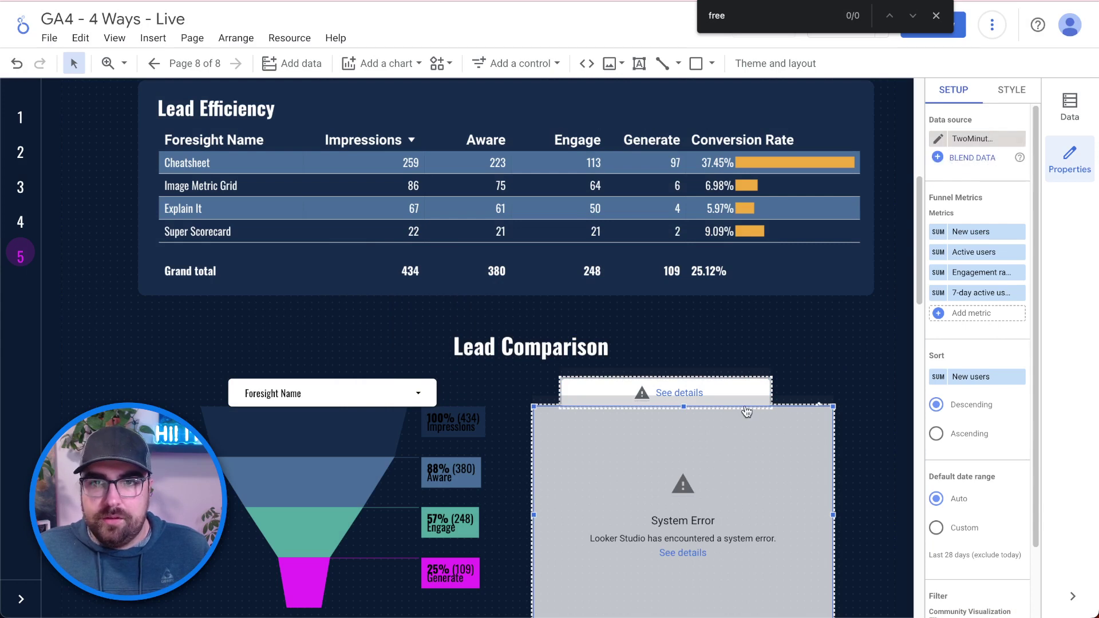
{"action": "left_click", "coordinate": [978, 140]}
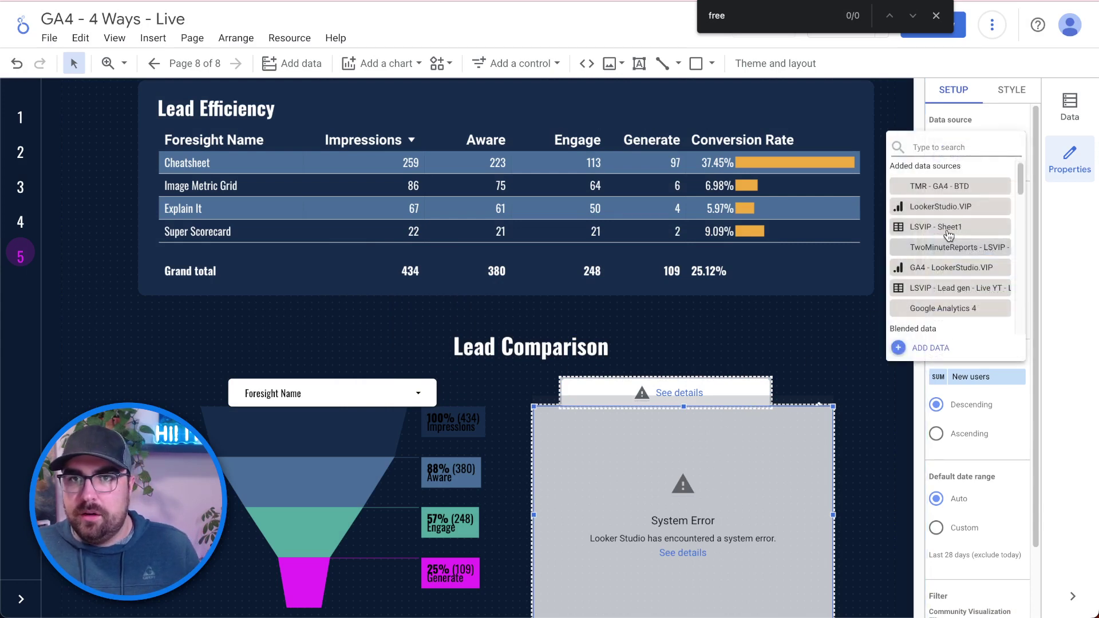
{"action": "type", "text": "tmr"}
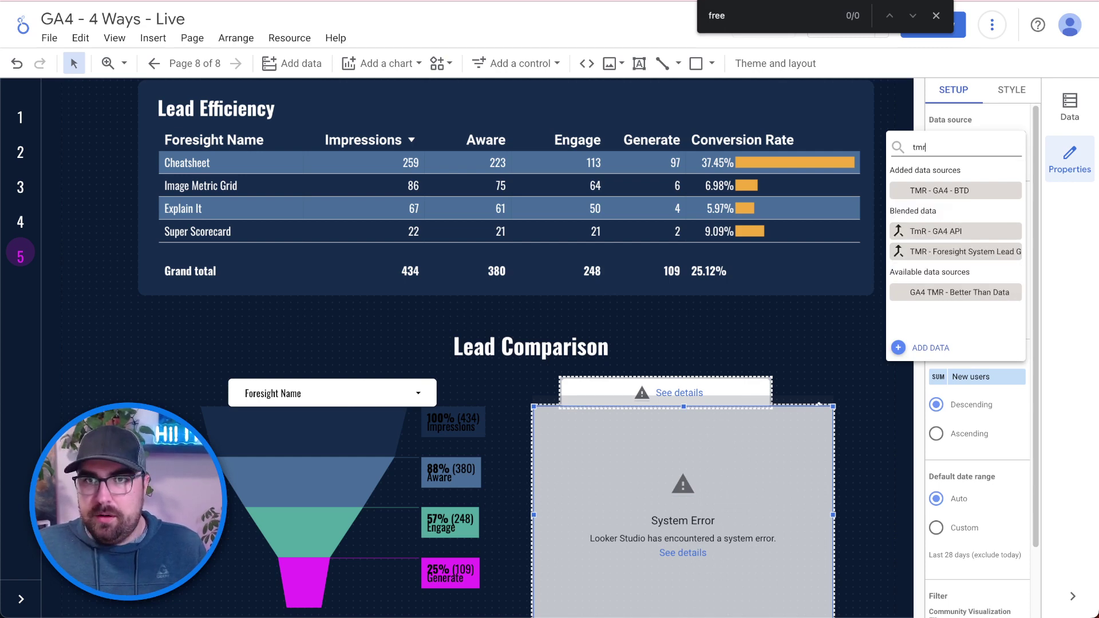
Set the right funnel and right filter control to the TMR - Foresight System Lead source
{"action": "left_click", "coordinate": [985, 254]}
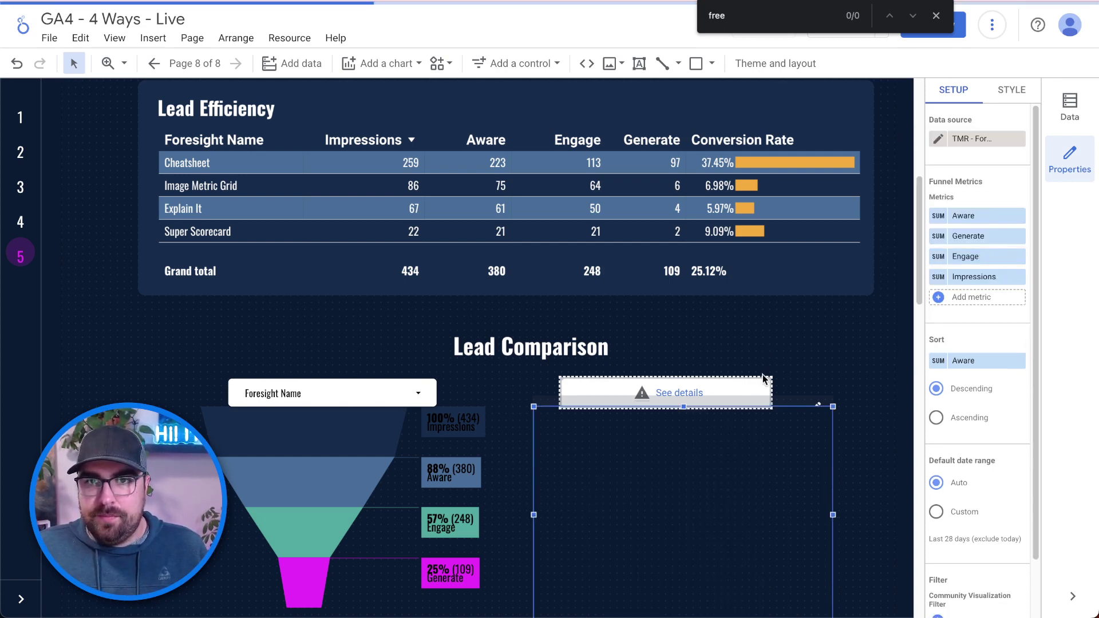
{"action": "right_click", "coordinate": [757, 380]}
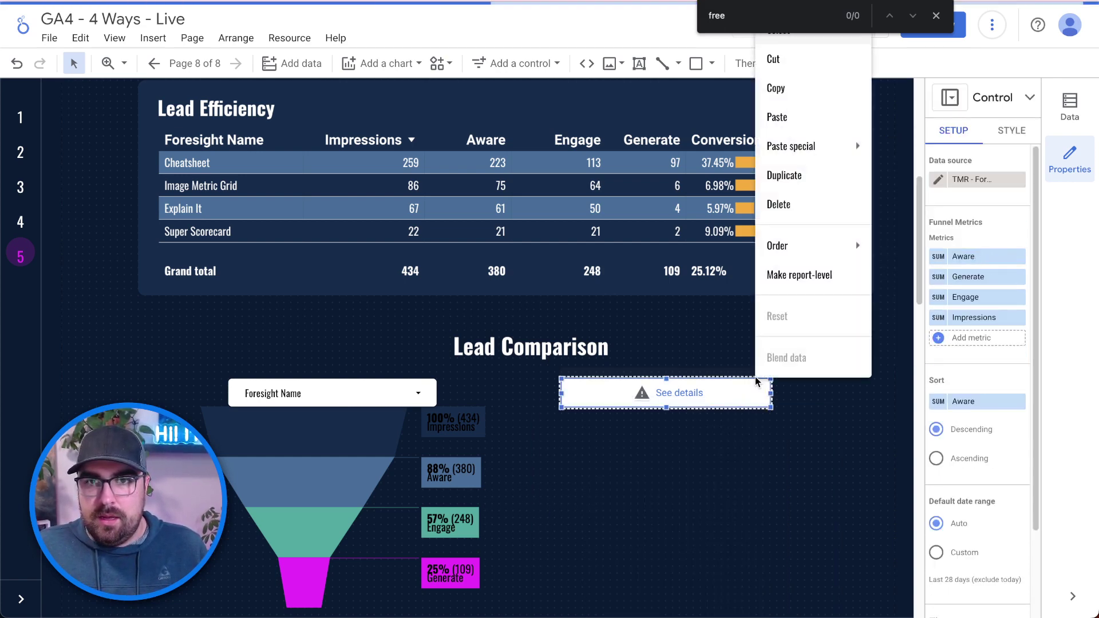
{"action": "left_click", "coordinate": [973, 178]}
{"action": "left_click", "coordinate": [975, 181]}
{"action": "type", "text": "tmr"}
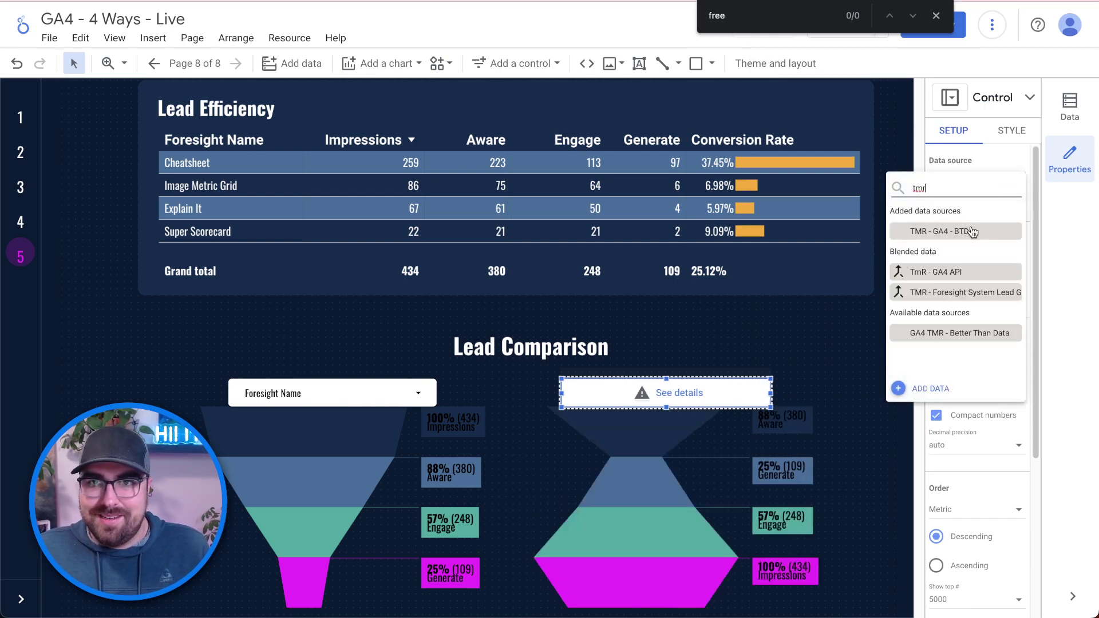
{"action": "left_click", "coordinate": [985, 292]}
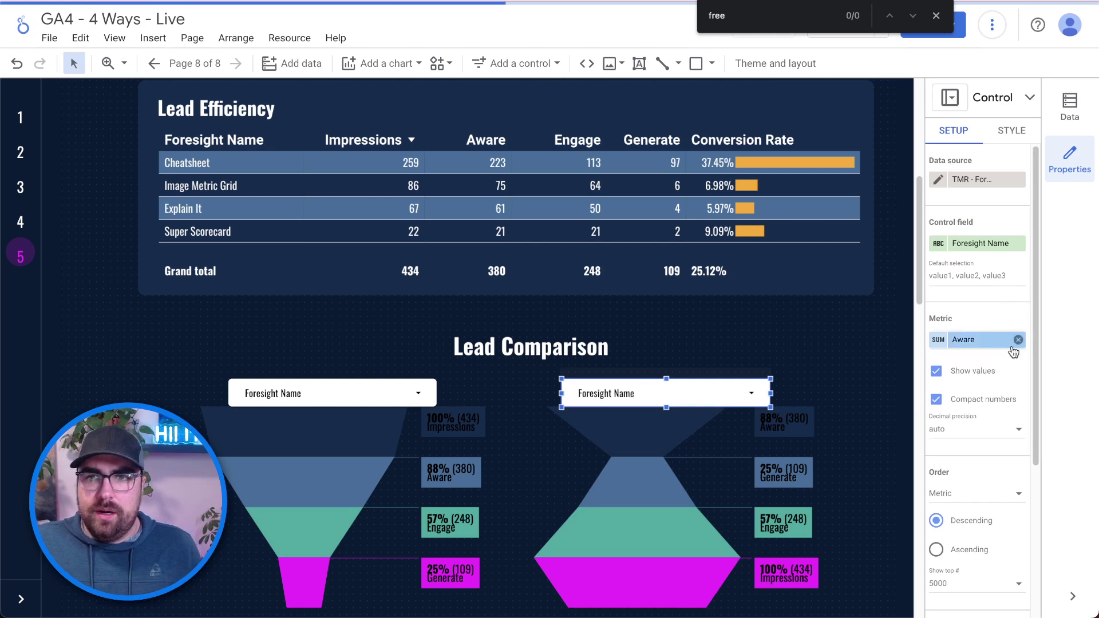
Reorder the right funnel's stages to Impressions, Aware, Engage, Generate
{"action": "left_click", "coordinate": [782, 458]}
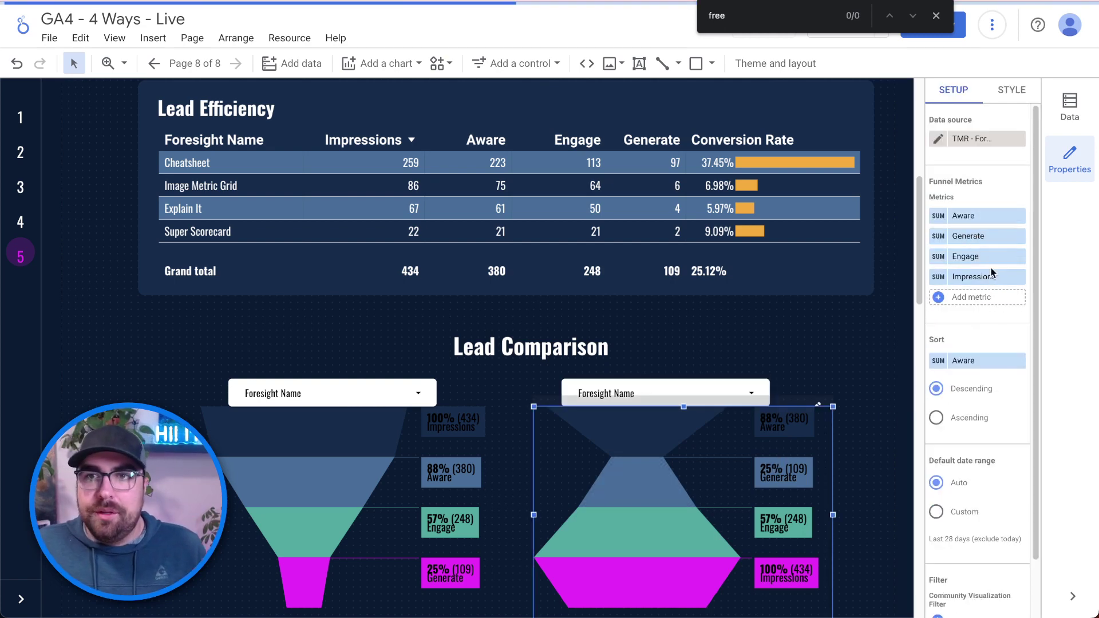
{"action": "left_click_drag", "start_coordinate": [990, 279], "coordinate": [988, 216]}
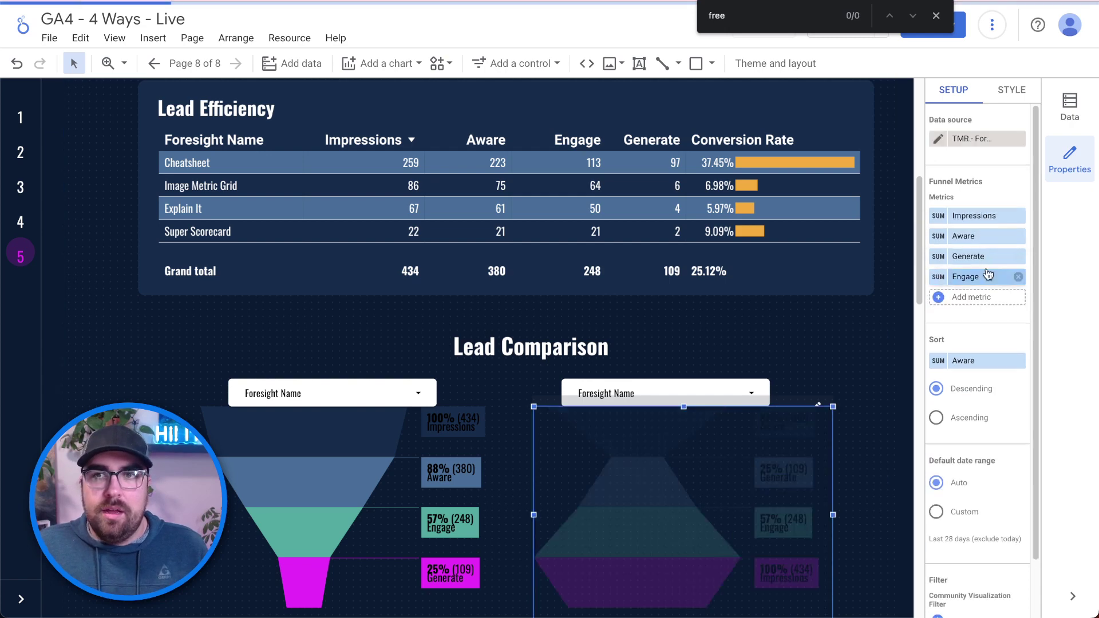
{"action": "mouse_move", "coordinate": [987, 276]}
{"action": "left_mouse_down"}
{"action": "mouse_move", "coordinate": [983, 262]}
{"action": "mouse_move", "coordinate": [984, 277]}
{"action": "left_mouse_up"}
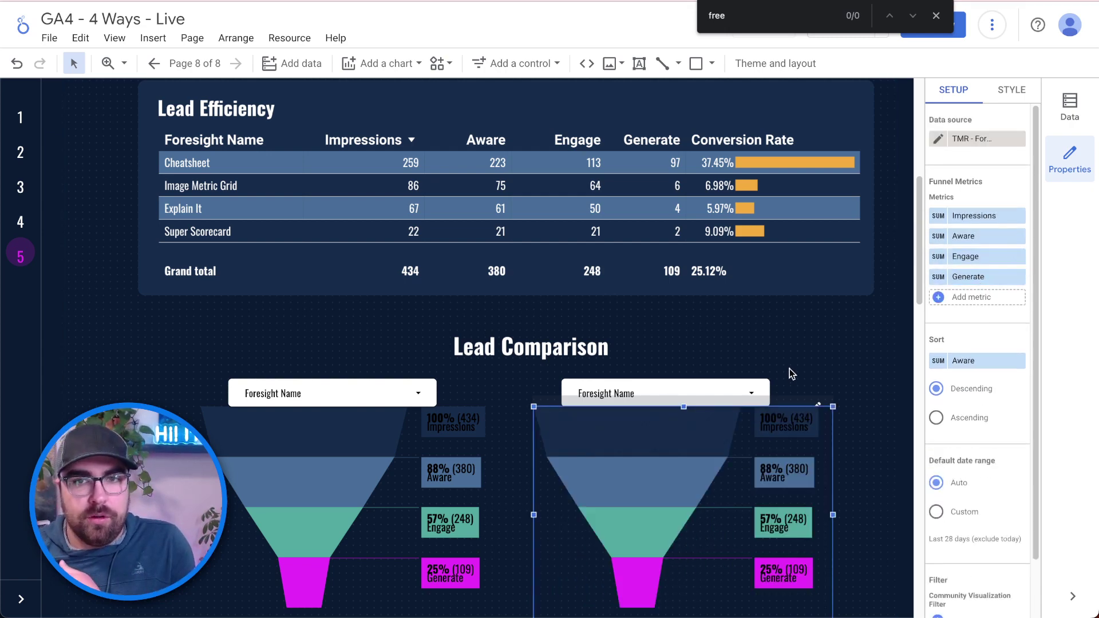
Switch the Leads Over Time chart to the TMR - Foresight System blended source
{"action": "scroll", "coordinate": [791, 373], "scroll_direction": "down", "scroll_amount": 4}
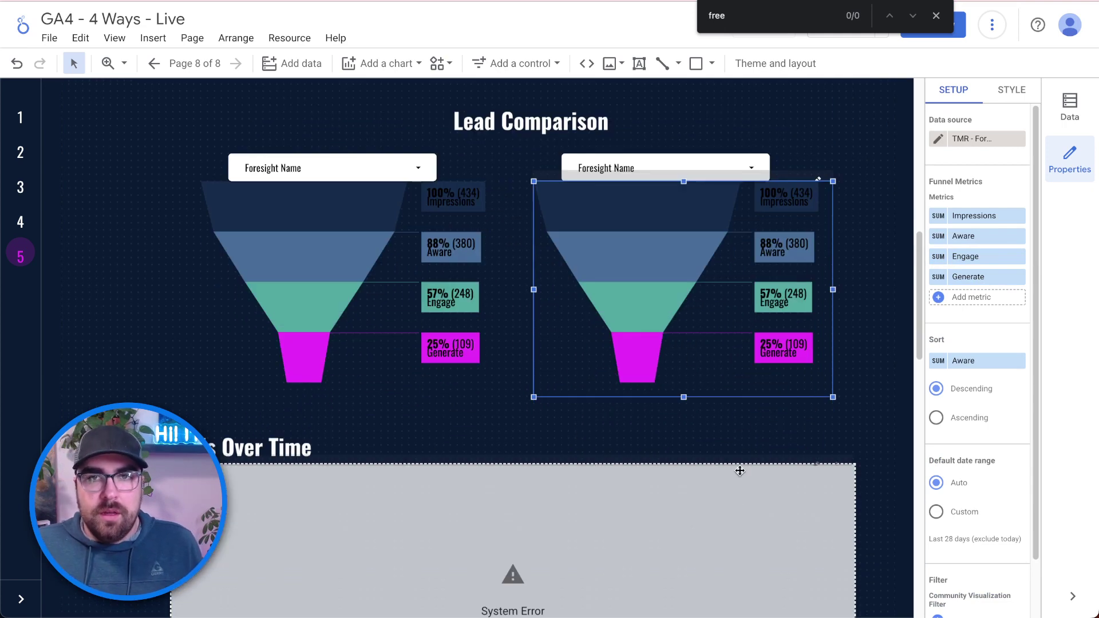
{"action": "left_click", "coordinate": [740, 470]}
{"action": "scroll", "coordinate": [733, 492], "scroll_direction": "down", "scroll_amount": 5}
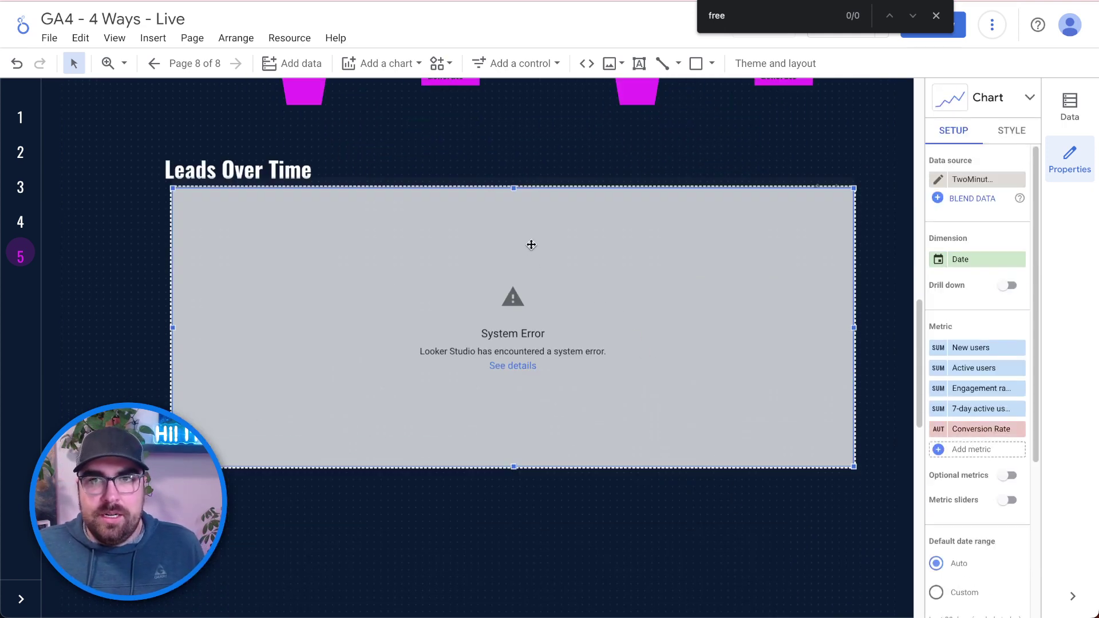
{"action": "left_click", "coordinate": [974, 181]}
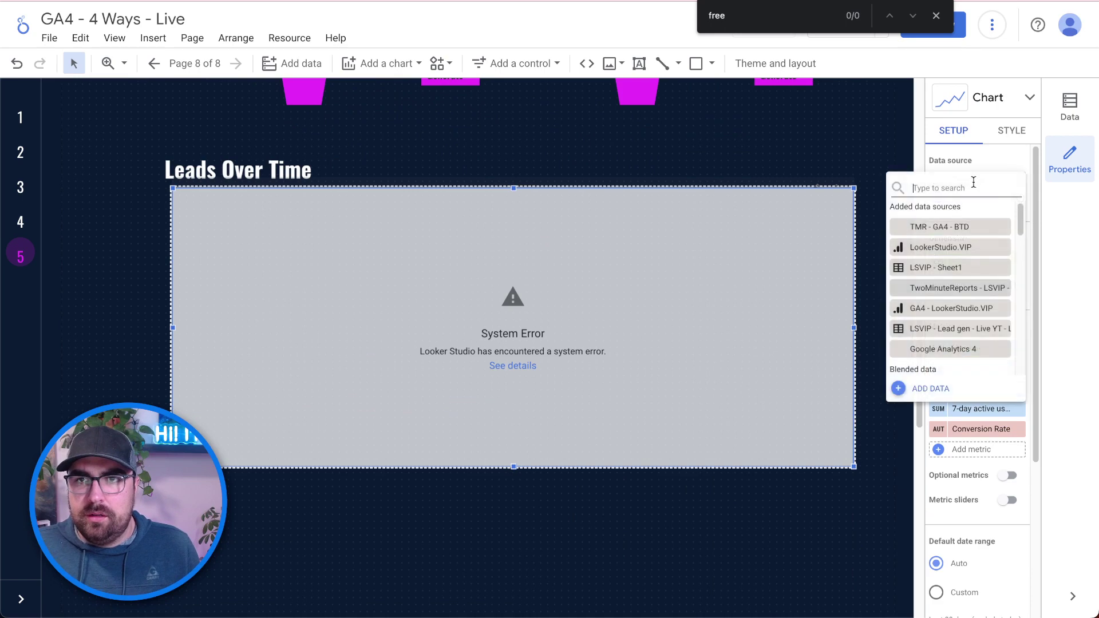
{"action": "type", "text": "tmr"}
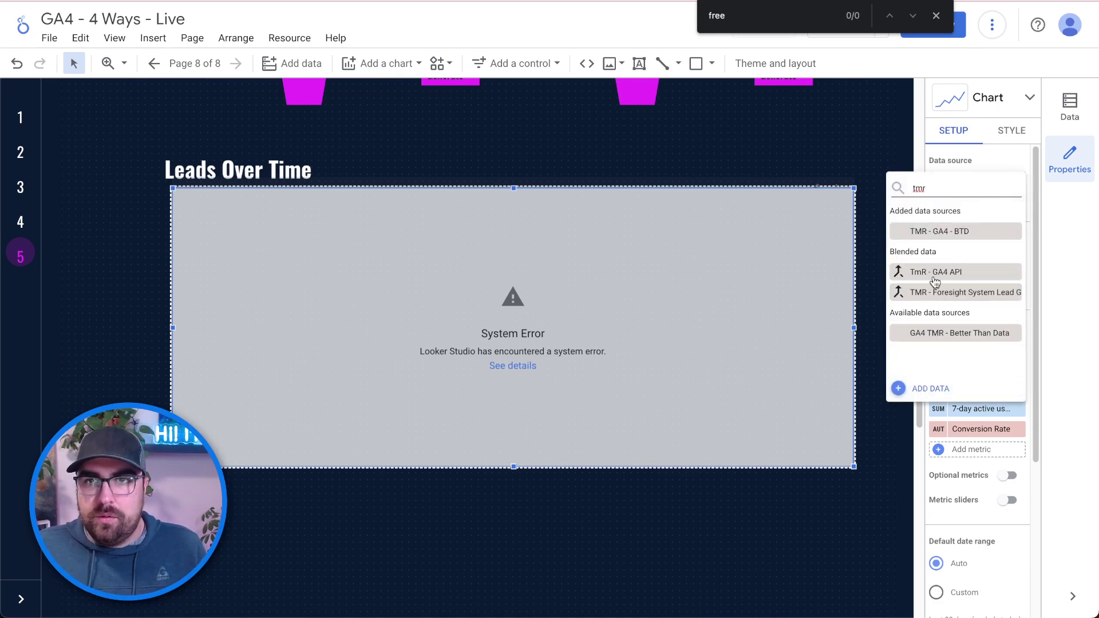
{"action": "left_click", "coordinate": [970, 295]}
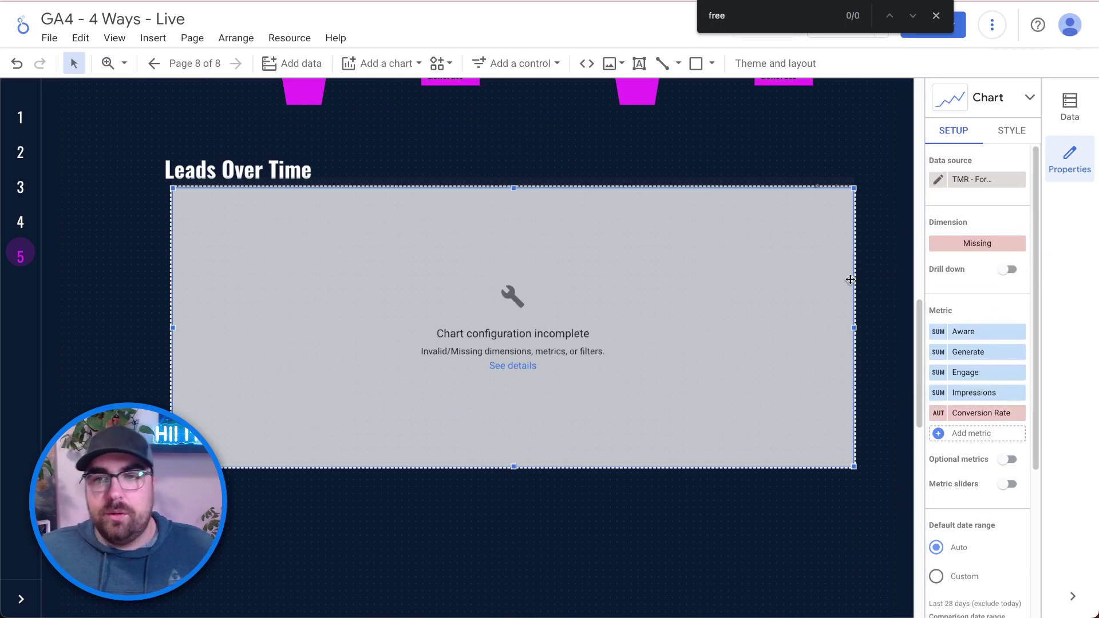
{"action": "scroll", "coordinate": [590, 245], "scroll_direction": "up", "scroll_amount": 5}
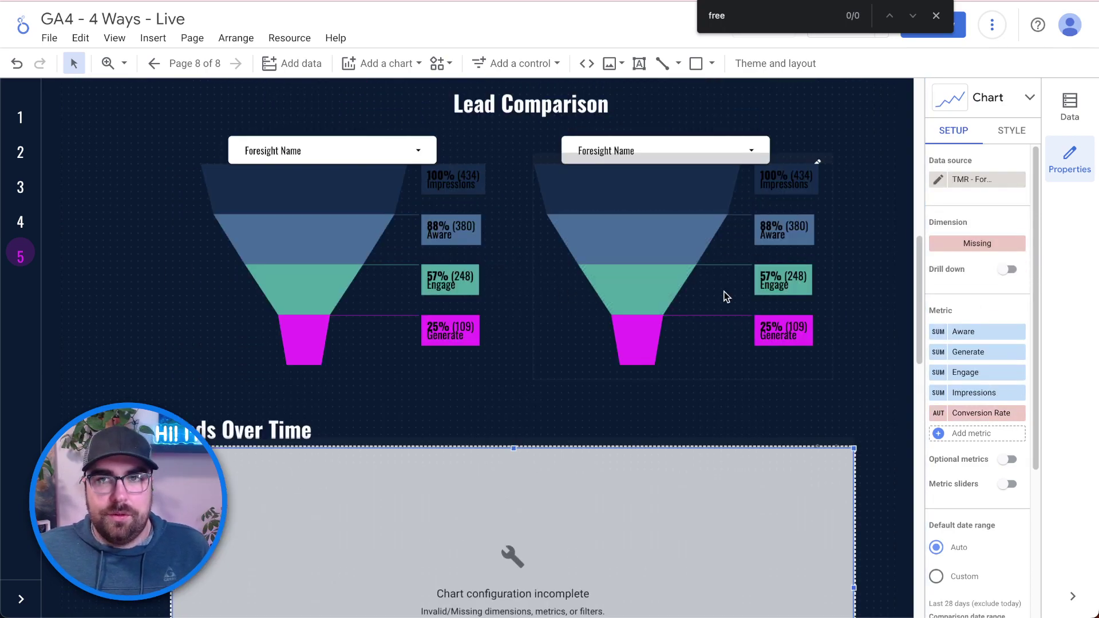
Open the blend editor and add a Date dimension to Tables 1 and 2
{"action": "left_click", "coordinate": [938, 179]}
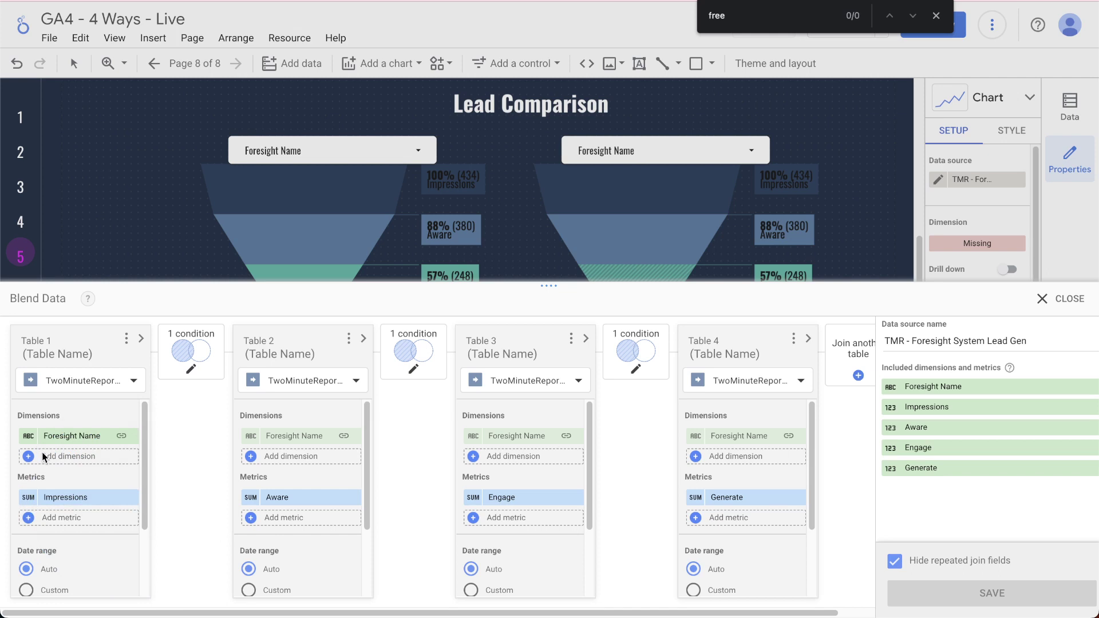
{"action": "left_click", "coordinate": [52, 457]}
{"action": "type", "text": "date"}
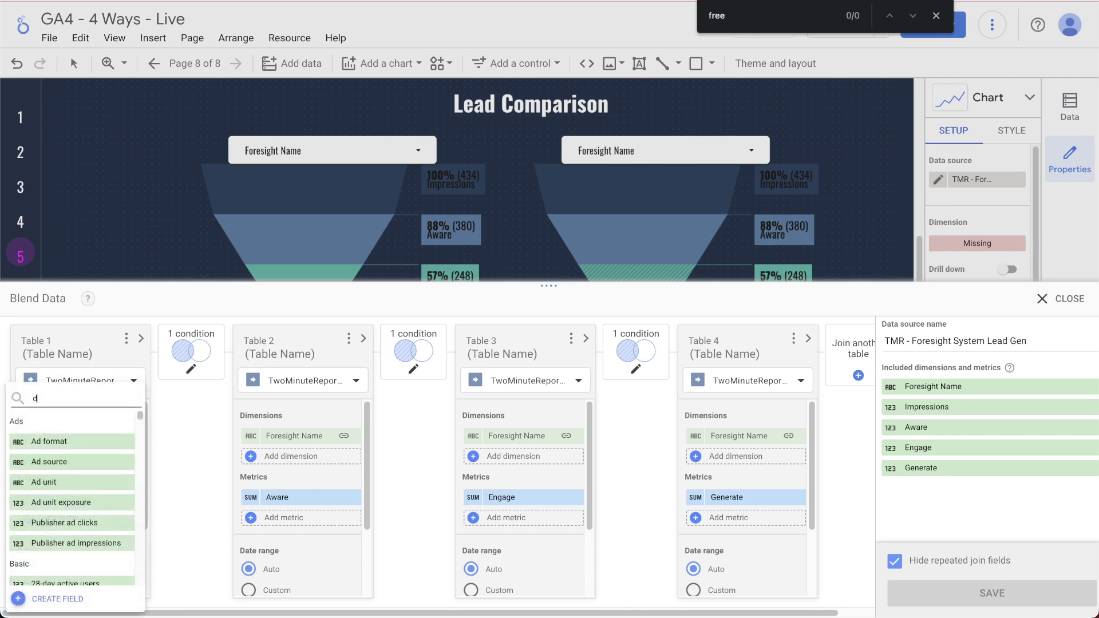
{"action": "left_click", "coordinate": [80, 550]}
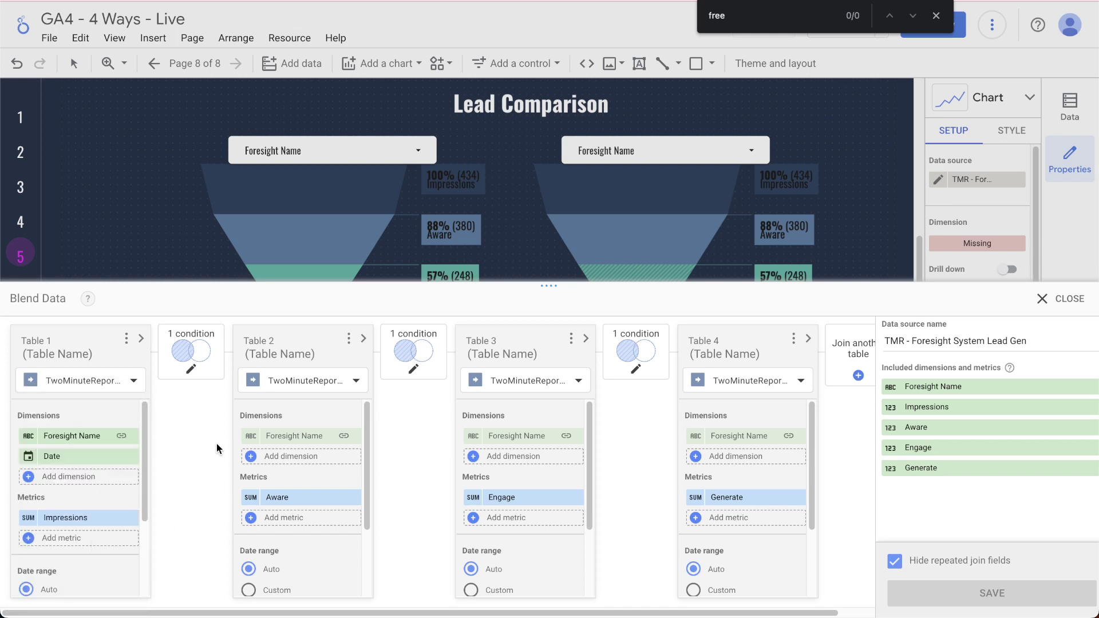
{"action": "left_click", "coordinate": [284, 456]}
{"action": "type", "text": "date"}
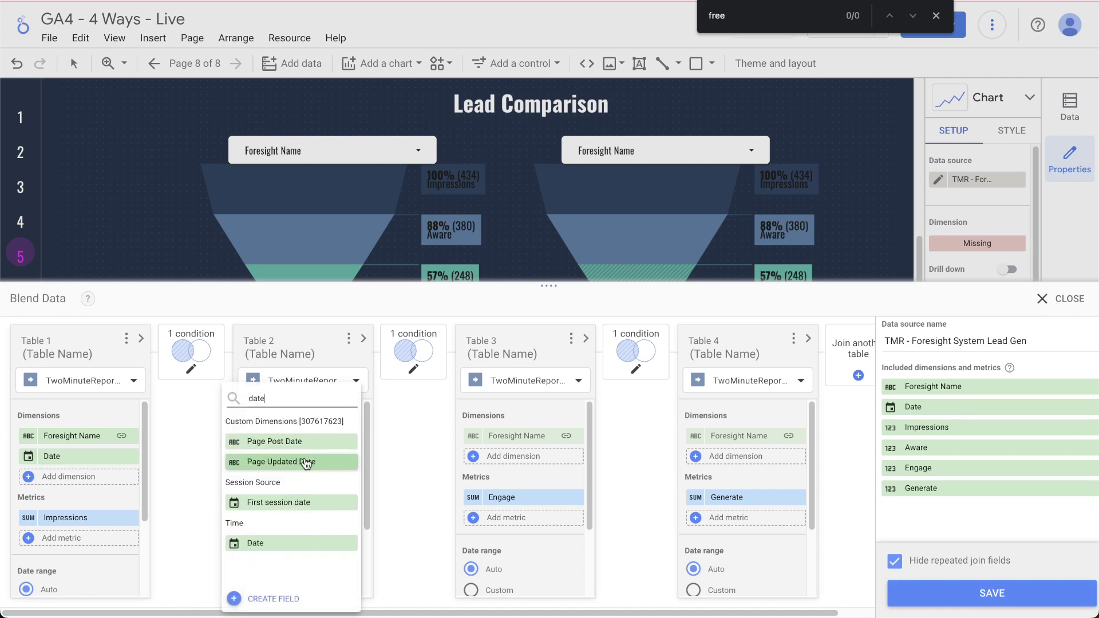
{"action": "left_click", "coordinate": [260, 544]}
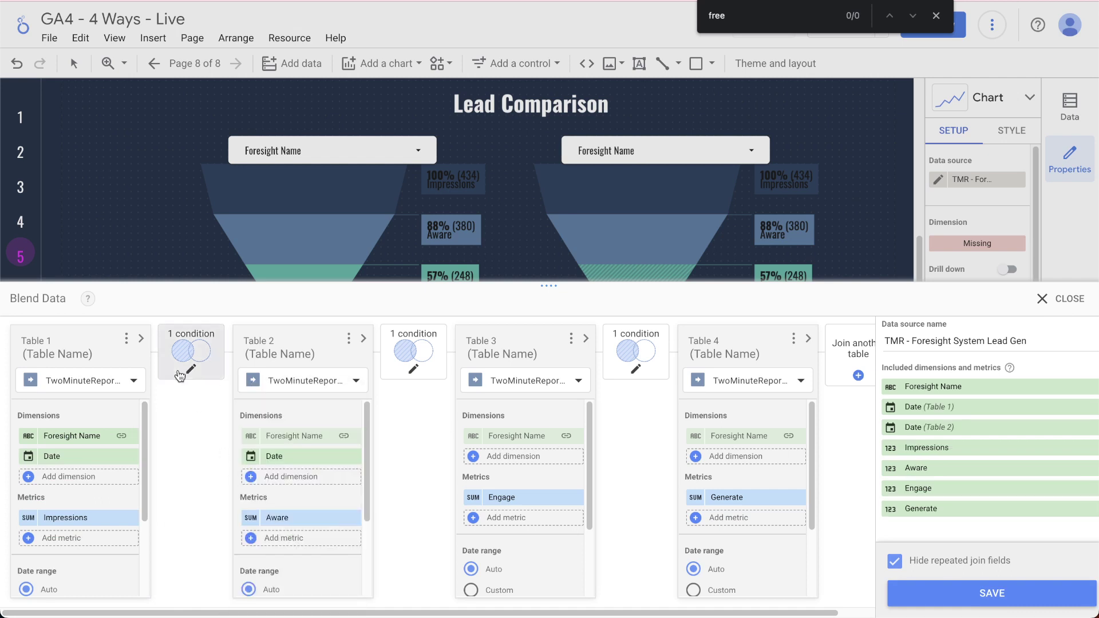
Add a Date dimension to Tables 3 and 4 of the blend
{"action": "left_click", "coordinate": [494, 456]}
{"action": "type", "text": "date"}
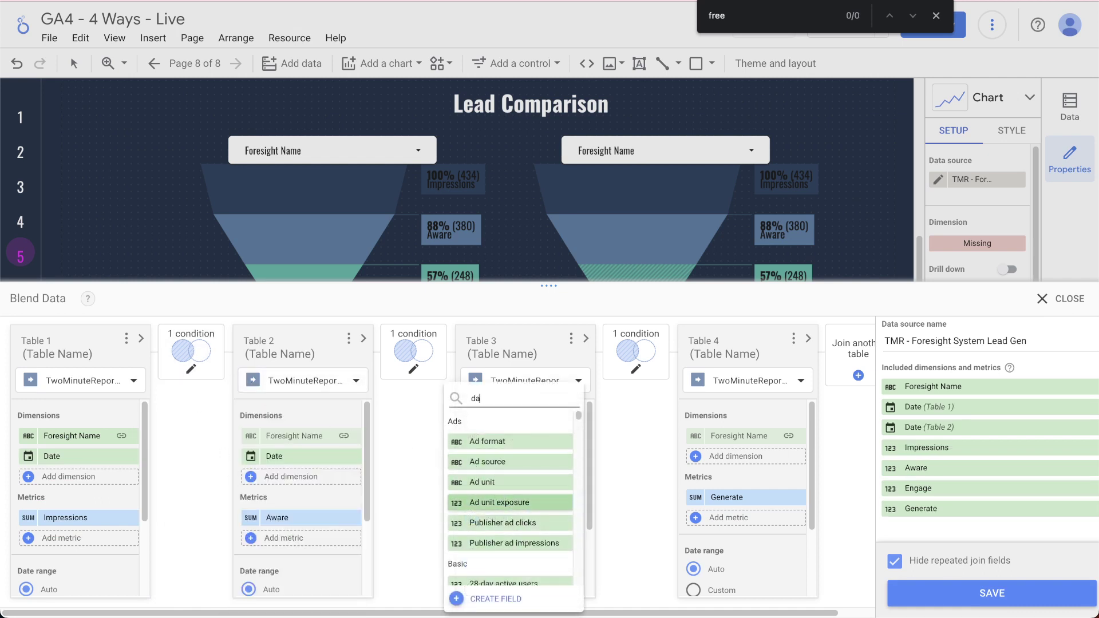
{"action": "left_click", "coordinate": [510, 544]}
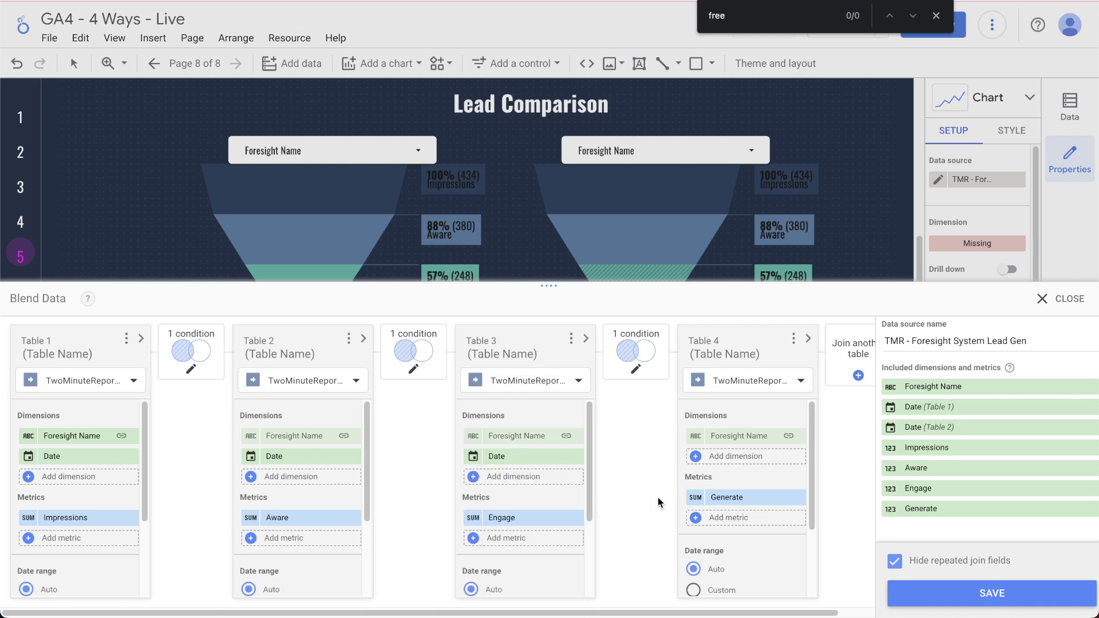
{"action": "left_click", "coordinate": [727, 458]}
{"action": "type", "text": "date"}
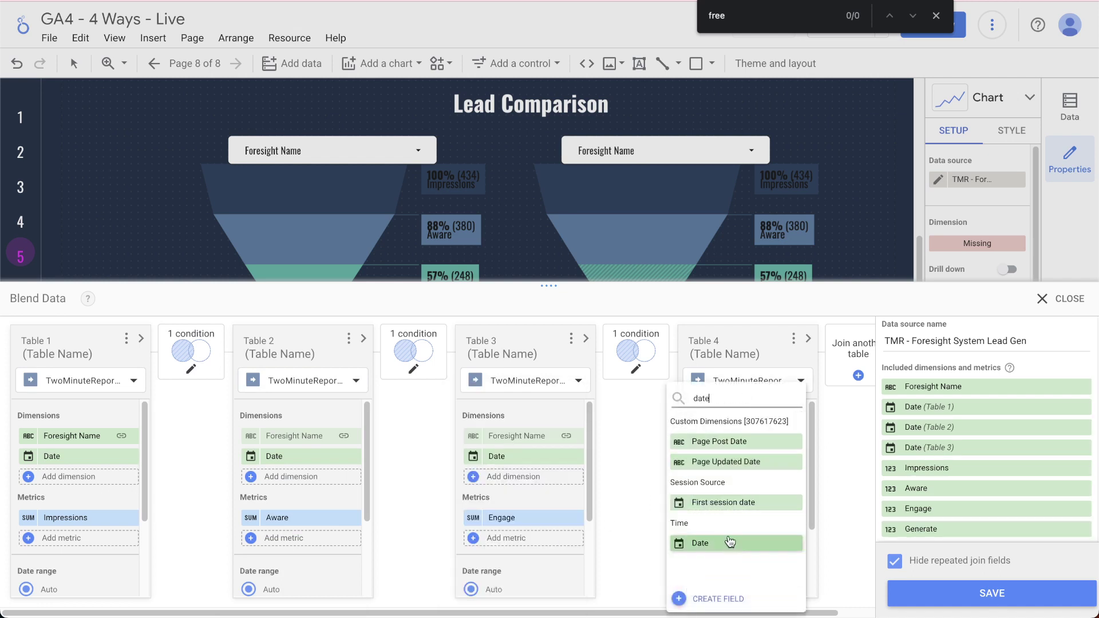
{"action": "left_click", "coordinate": [730, 542]}
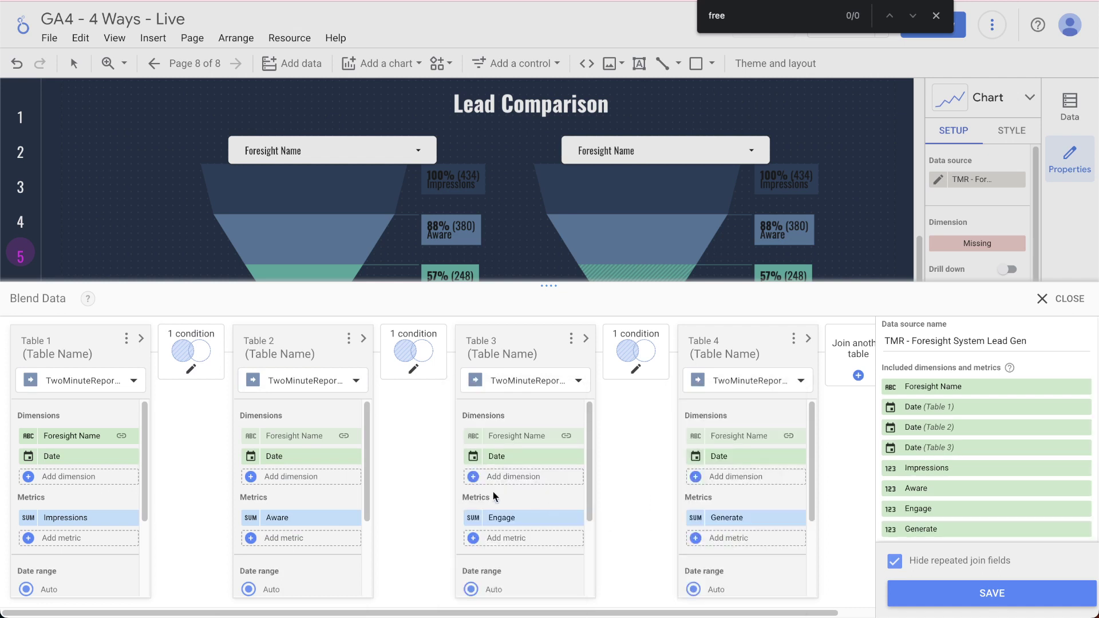
Add Date as a join condition between Table 1 and Table 2
{"action": "left_click", "coordinate": [220, 368]}
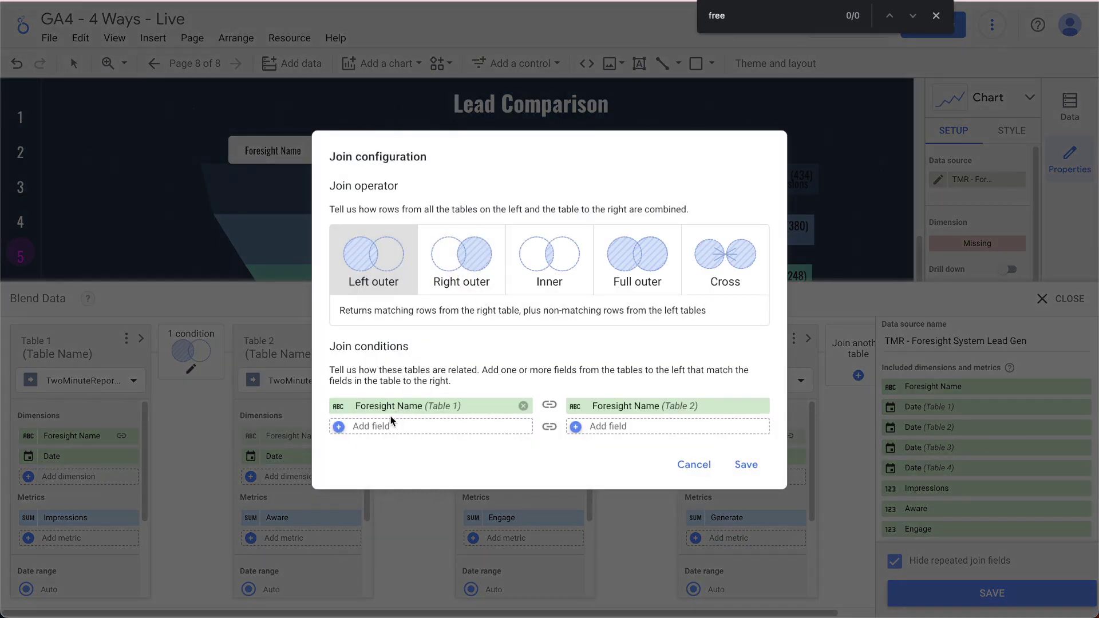
{"action": "left_click", "coordinate": [381, 428]}
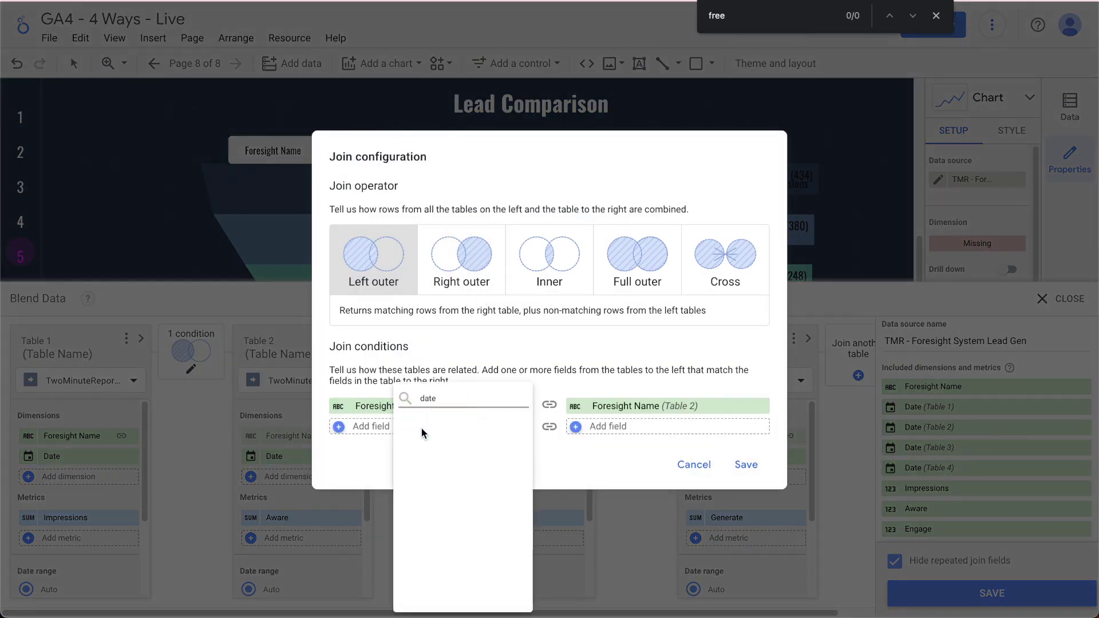
{"action": "key", "text": "BackSpace"}
{"action": "key", "text": "BackSpace"}
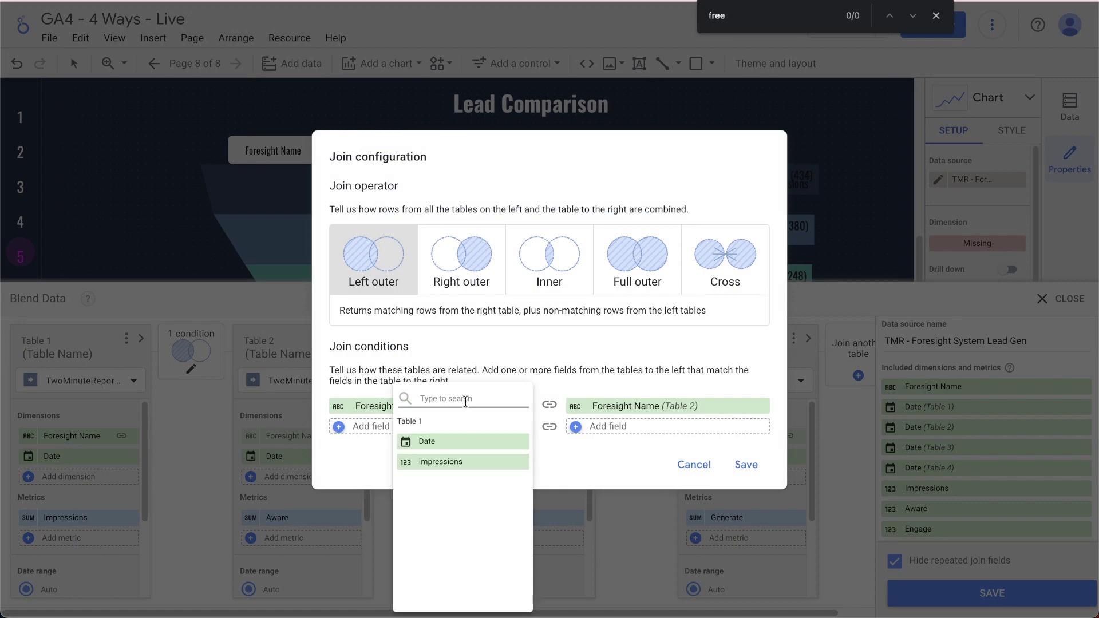
{"action": "left_click", "coordinate": [493, 443]}
{"action": "left_click", "coordinate": [736, 475]}
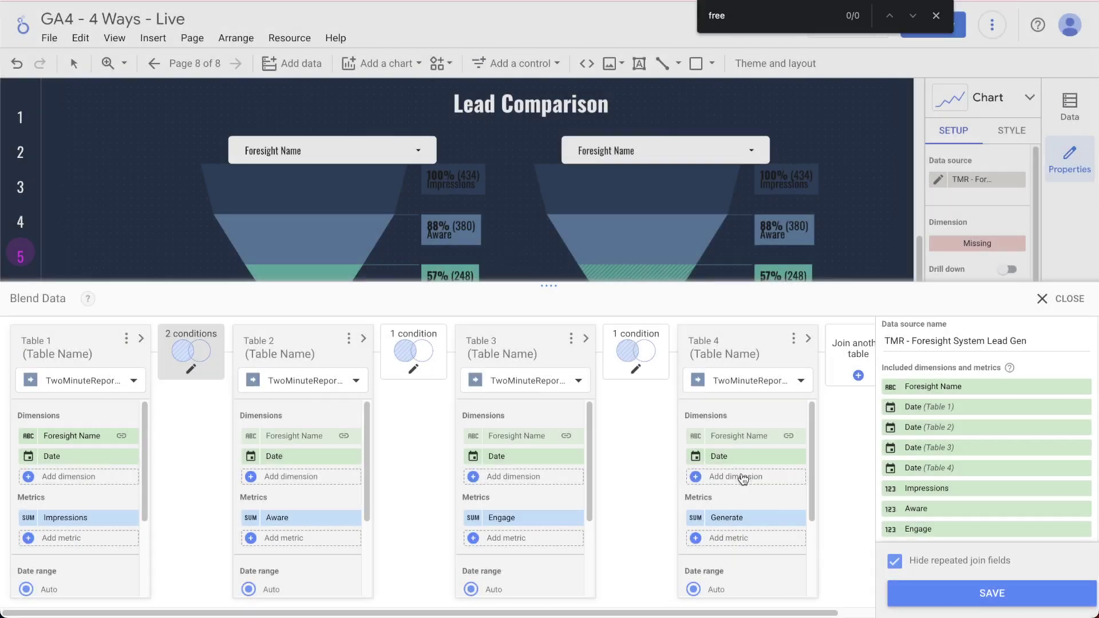
Add Date as a join condition for the Table 3 and Table 4 joins
{"action": "left_click", "coordinate": [413, 366]}
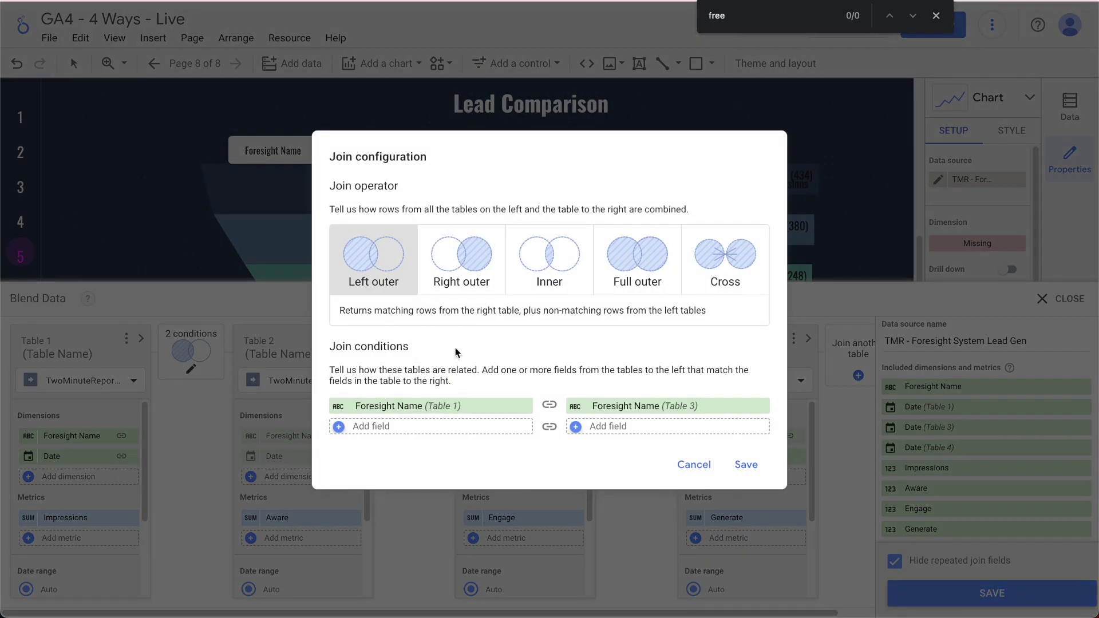
{"action": "left_click", "coordinate": [390, 431]}
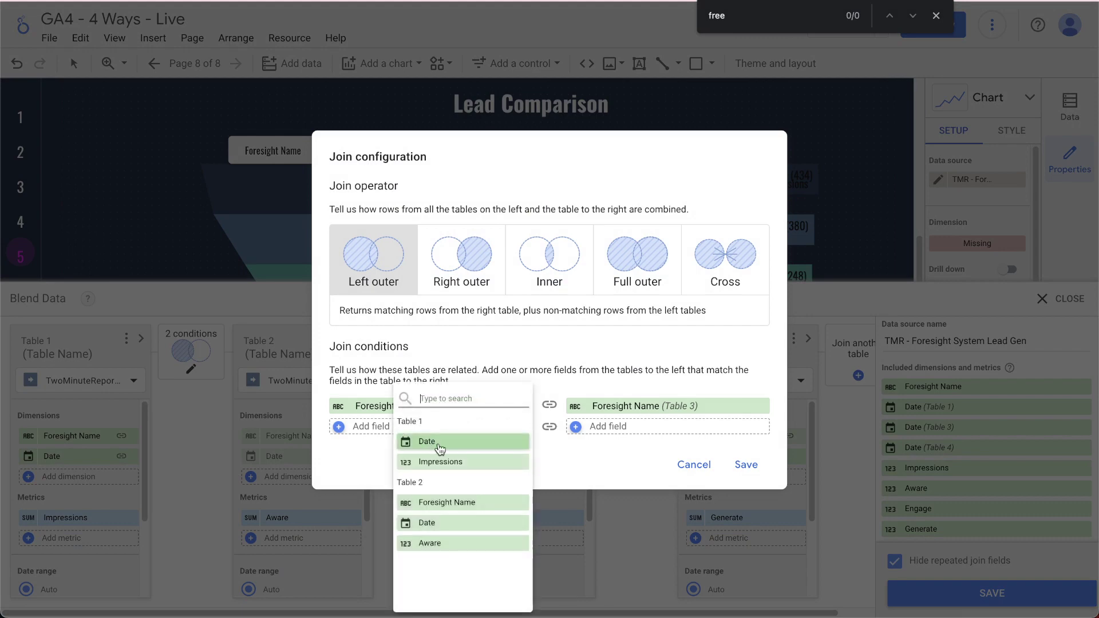
{"action": "left_click", "coordinate": [442, 445]}
{"action": "left_click", "coordinate": [751, 479]}
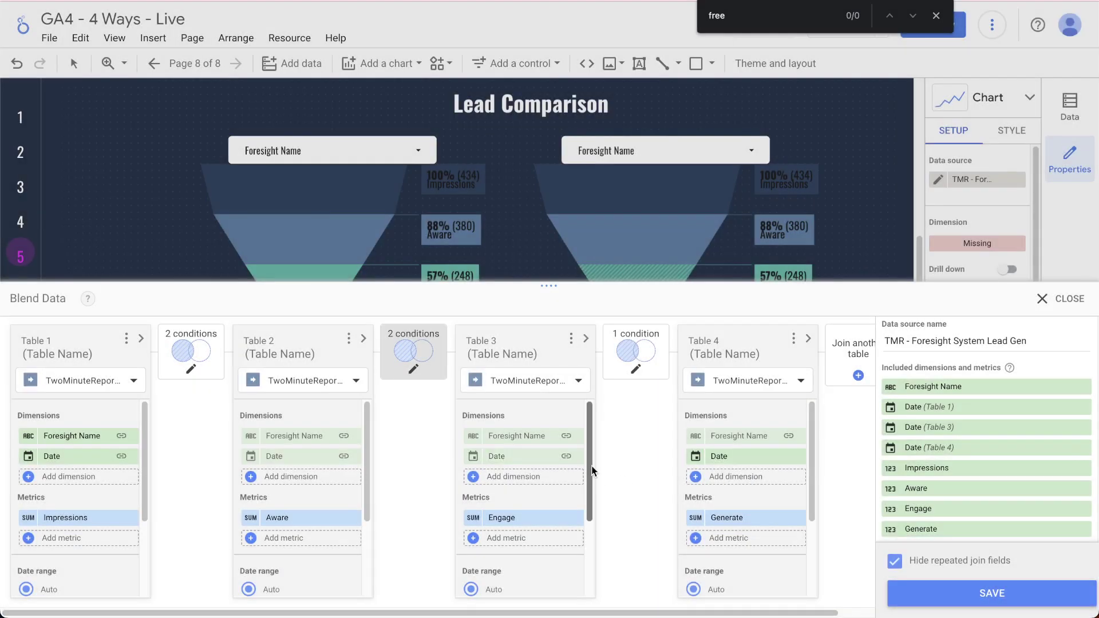
{"action": "left_click", "coordinate": [645, 369]}
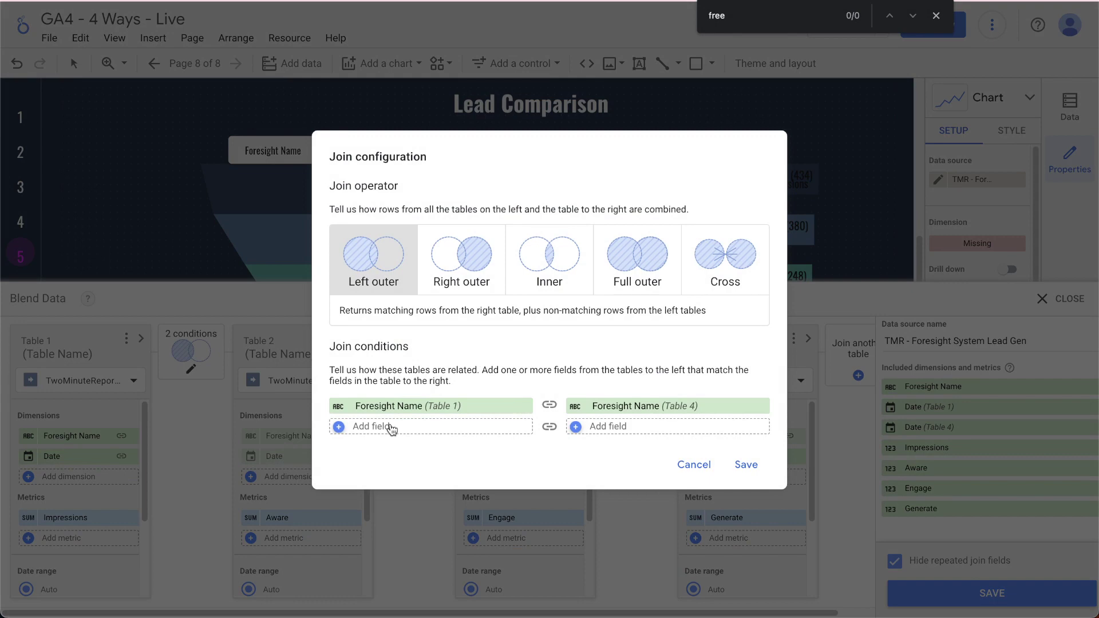
{"action": "left_click", "coordinate": [392, 430]}
{"action": "left_click", "coordinate": [435, 439]}
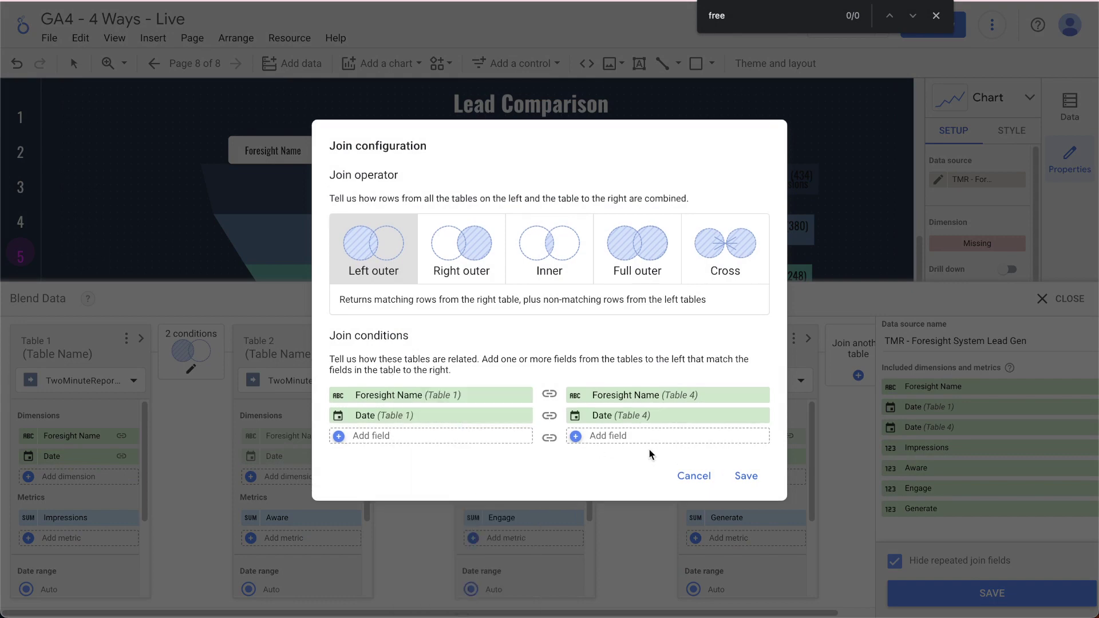
{"action": "left_click", "coordinate": [747, 477]}
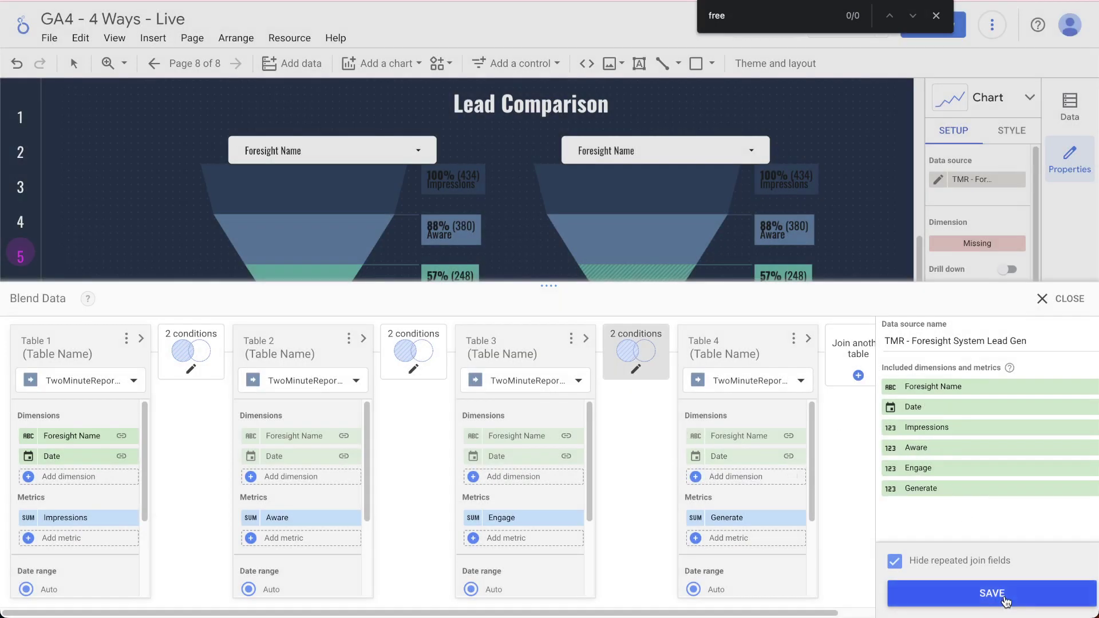
Save the edited blend and return to the report
{"action": "left_click", "coordinate": [1005, 601]}
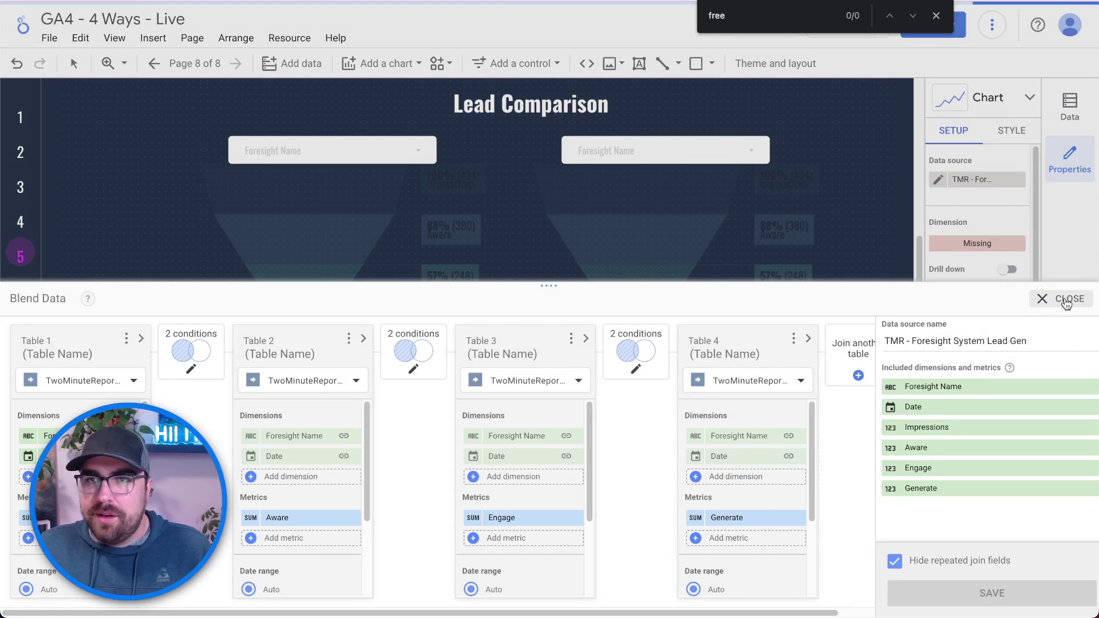
{"action": "left_click", "coordinate": [1065, 300]}
{"action": "scroll", "coordinate": [772, 409], "scroll_direction": "down", "scroll_amount": 5}
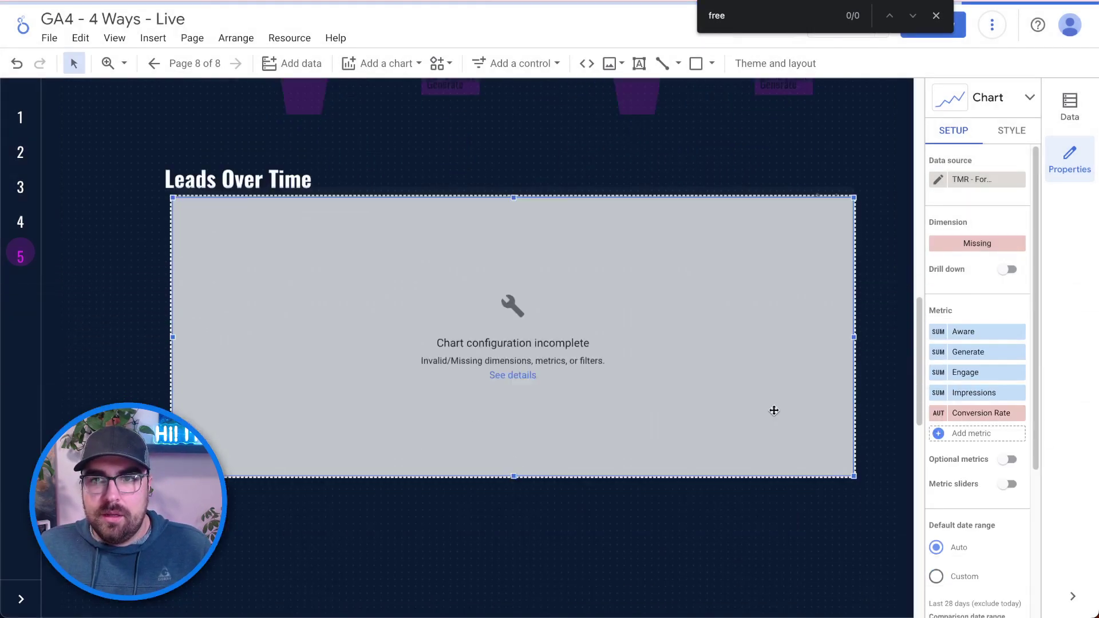
{"action": "scroll", "coordinate": [697, 357], "scroll_direction": "up", "scroll_amount": 1}
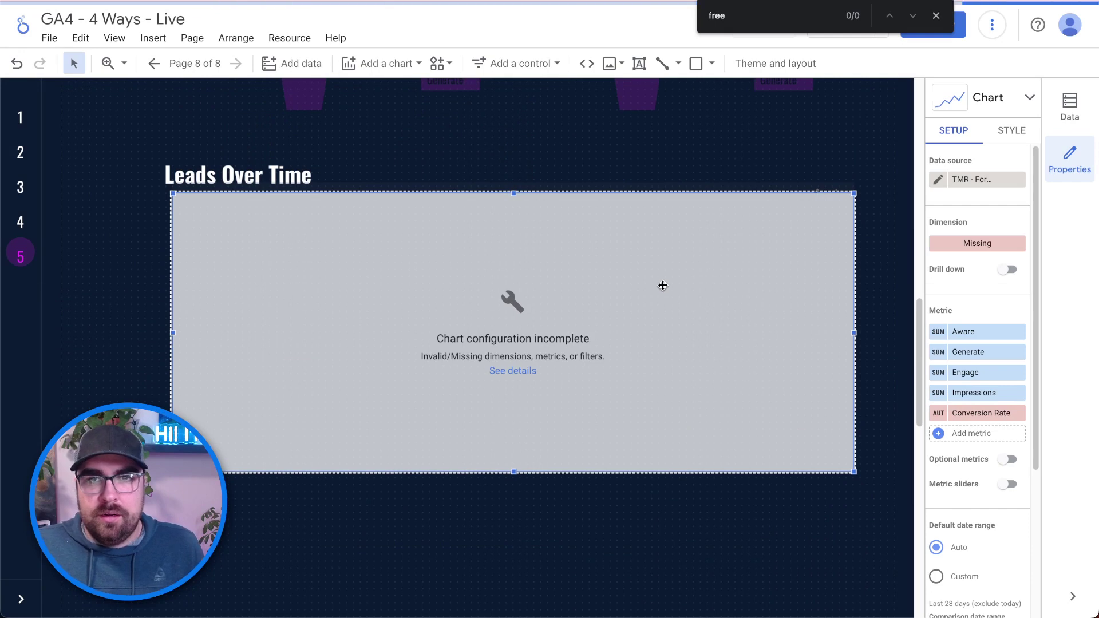
Give Leads Over Time the Date dimension and order metrics Impressions, Aware, Engage, Generate
{"action": "left_click", "coordinate": [787, 170]}
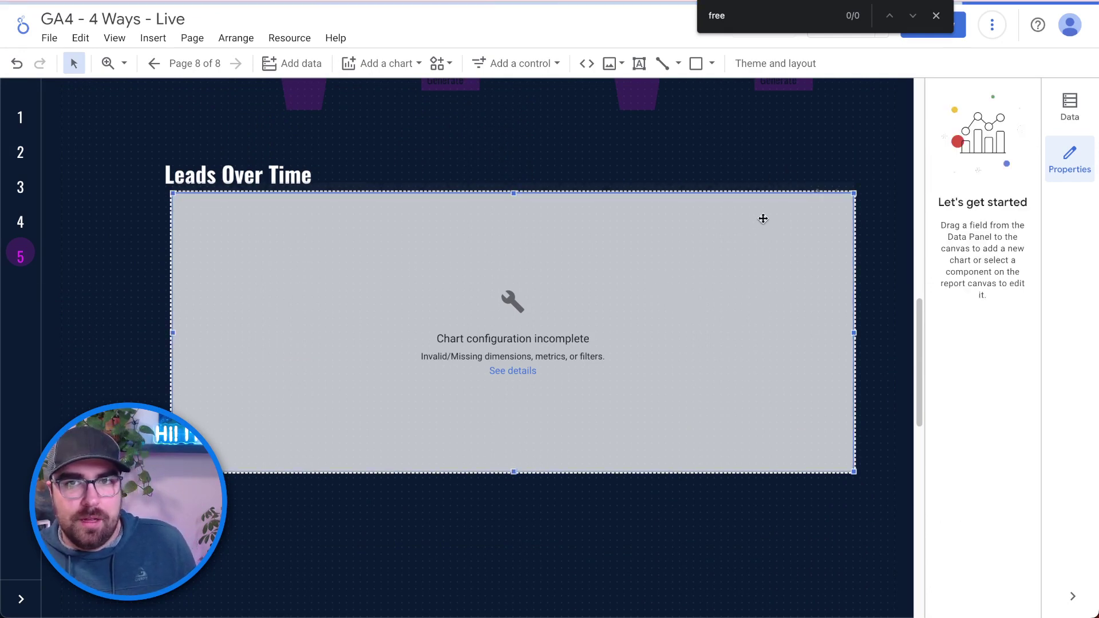
{"action": "left_click", "coordinate": [763, 209]}
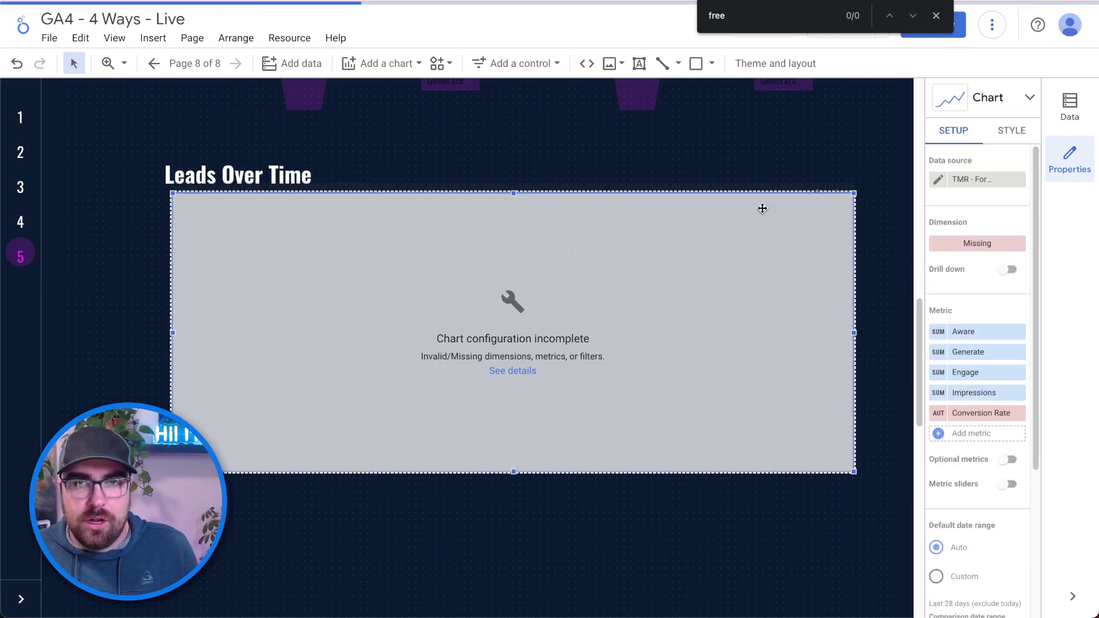
{"action": "left_click", "coordinate": [982, 246]}
{"action": "left_click", "coordinate": [949, 294]}
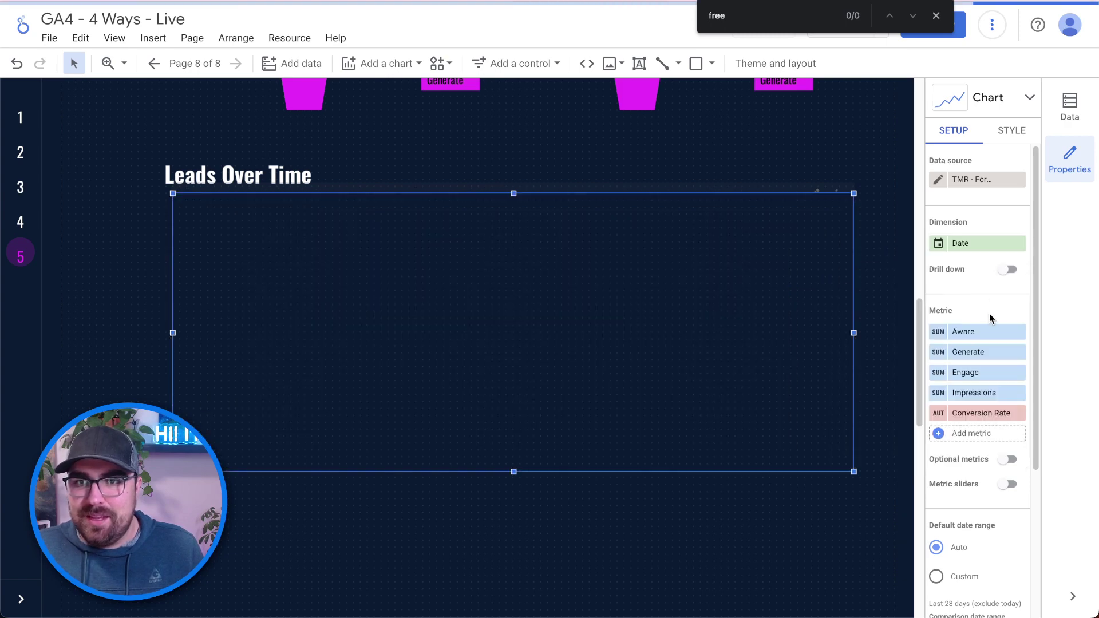
{"action": "left_click", "coordinate": [992, 333]}
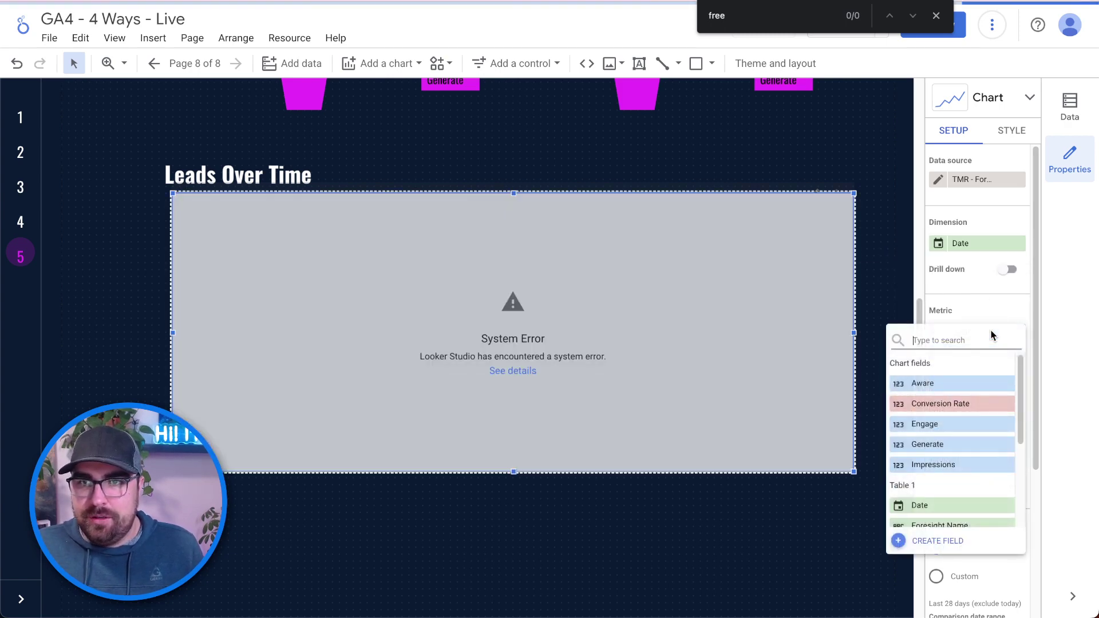
{"action": "left_click", "coordinate": [960, 315]}
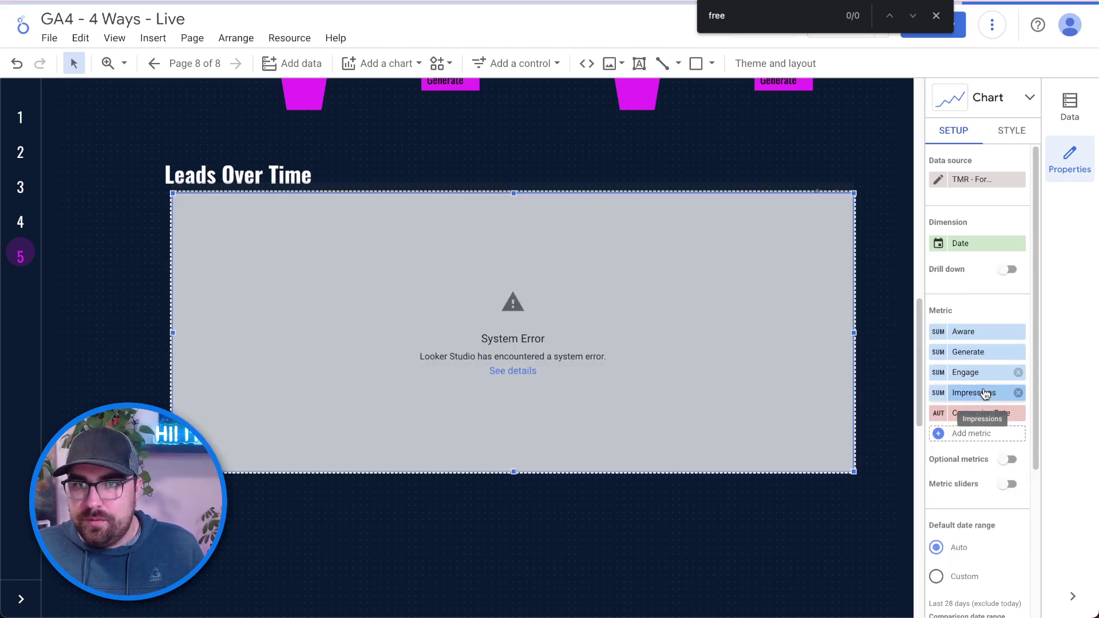
{"action": "left_click_drag", "start_coordinate": [984, 393], "coordinate": [984, 334]}
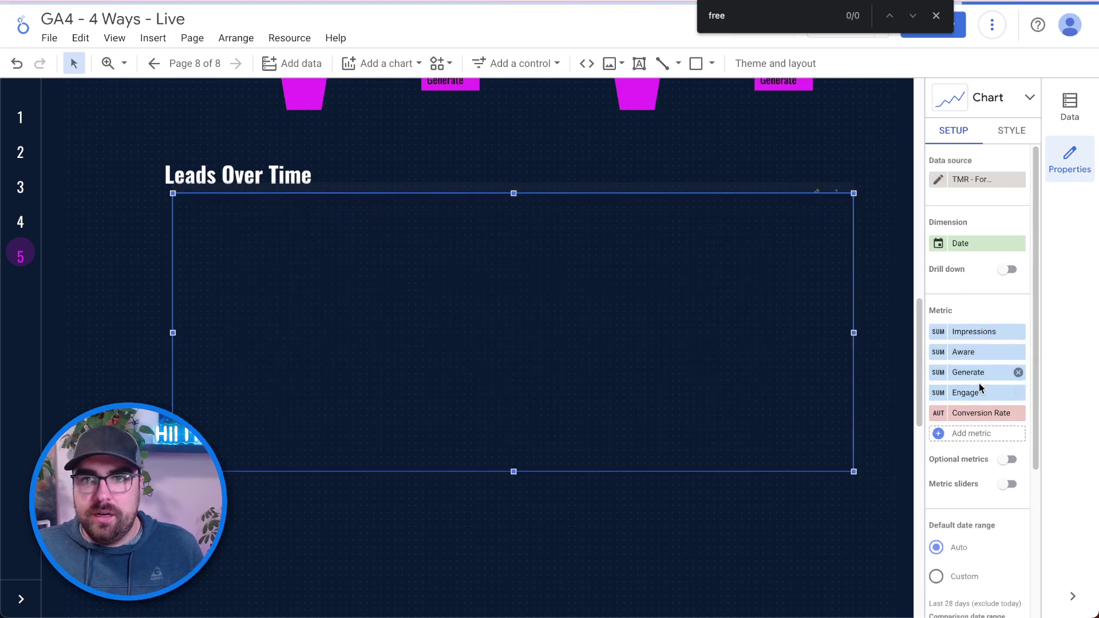
{"action": "left_click_drag", "start_coordinate": [979, 391], "coordinate": [980, 376]}
Select the Lead Efficiency table's working Conversion Rate formula in its field editor
{"action": "scroll", "coordinate": [798, 280], "scroll_direction": "up", "scroll_amount": 4}
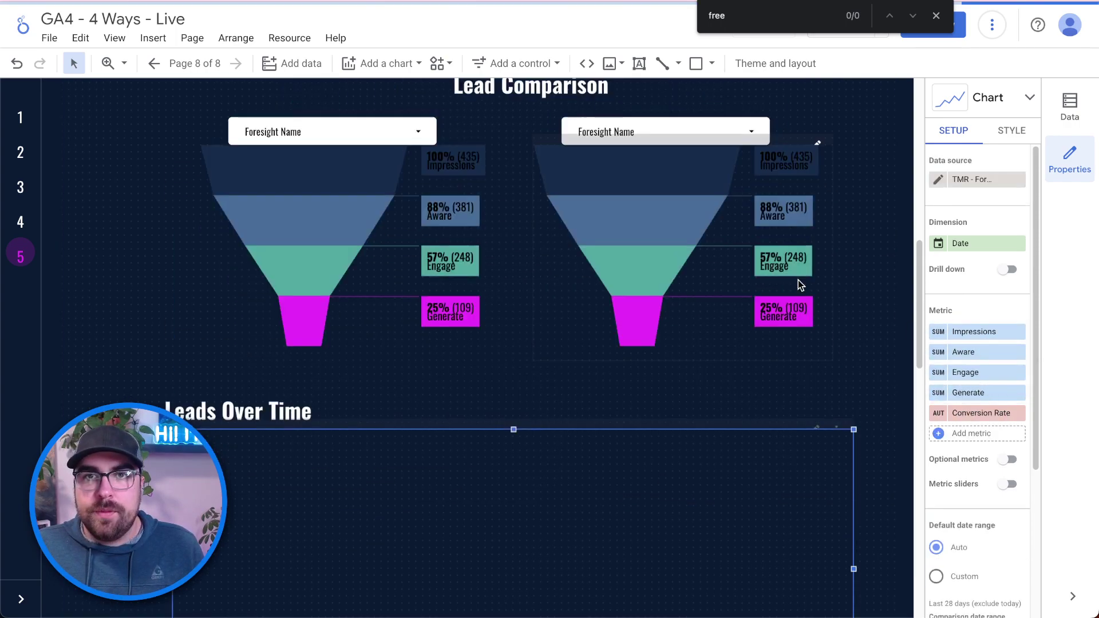
{"action": "left_click", "coordinate": [731, 242]}
{"action": "scroll", "coordinate": [711, 236], "scroll_direction": "up", "scroll_amount": 3}
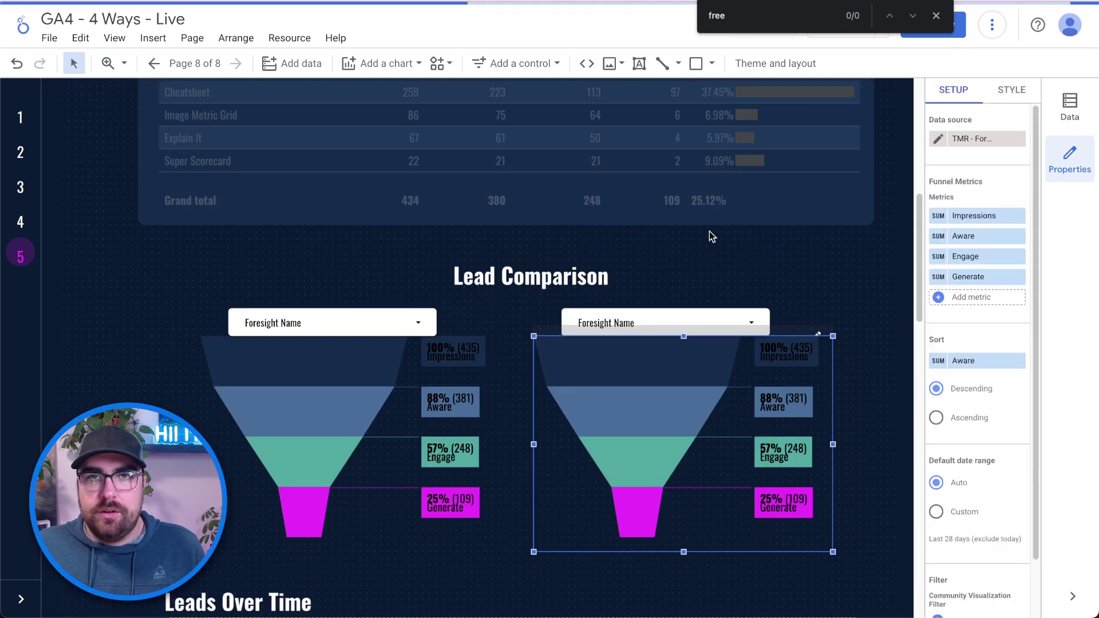
{"action": "left_click", "coordinate": [672, 129]}
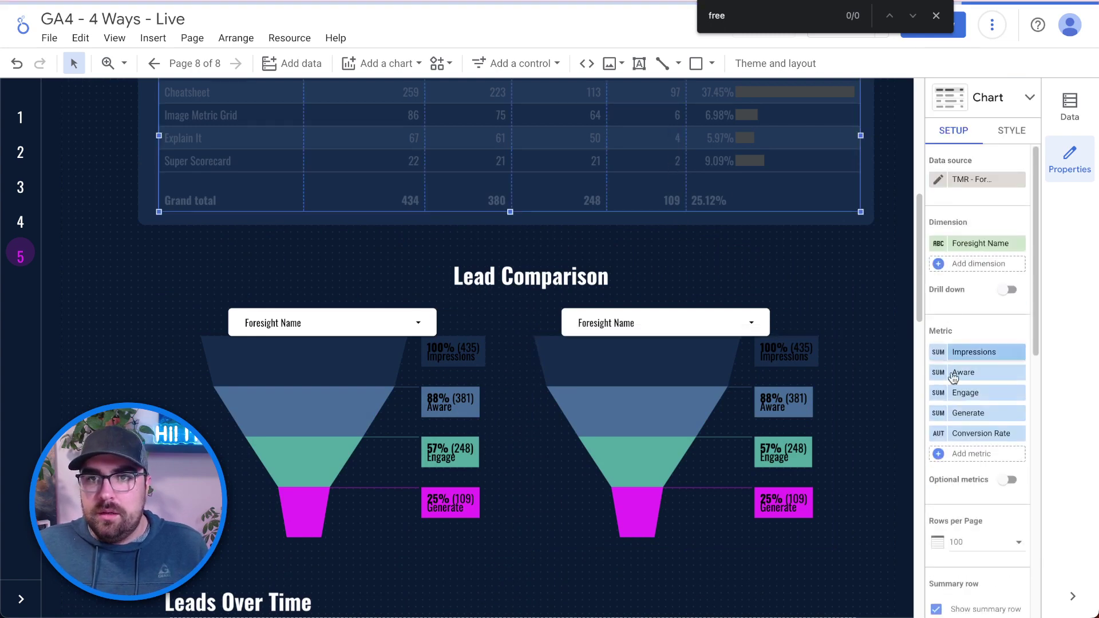
{"action": "left_click", "coordinate": [939, 435]}
{"action": "triple_click", "coordinate": [880, 296]}
{"action": "key", "text": "ctrl+c"}
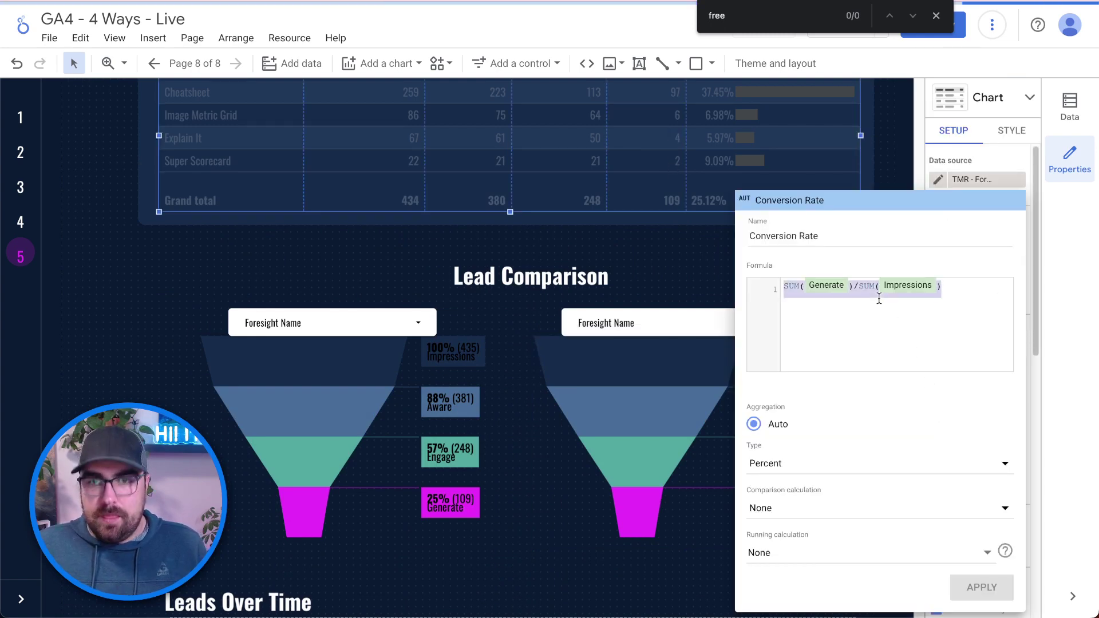
{"action": "left_click", "coordinate": [556, 232]}
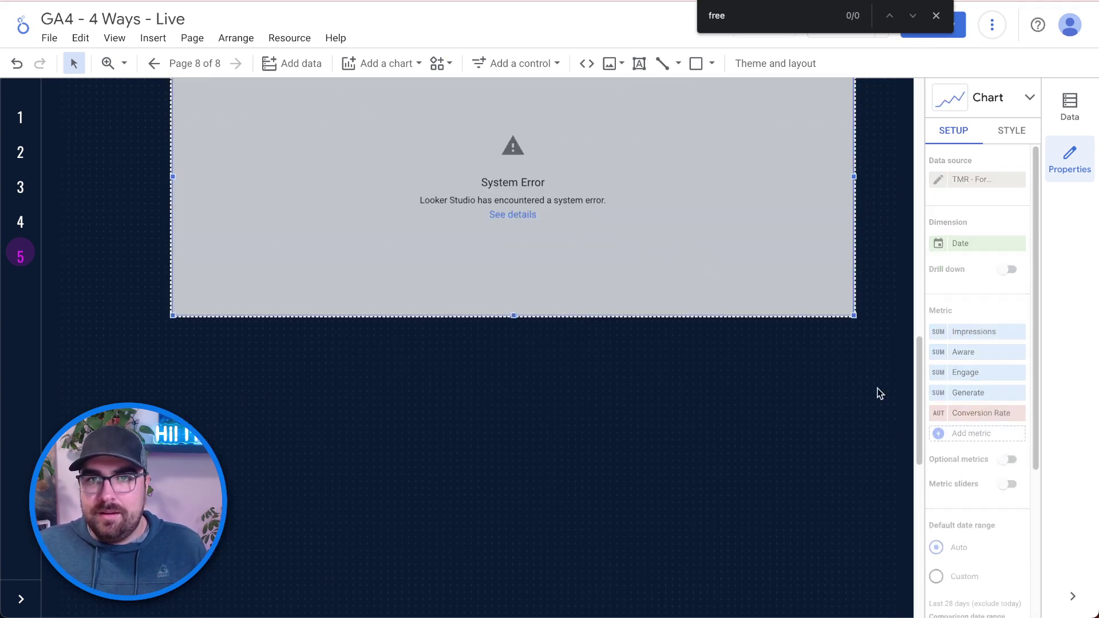
Replace the chart's broken Conversion Rate formula with SUM(Generate)/SUM(Impressions) and apply it
{"action": "left_click", "coordinate": [940, 417]}
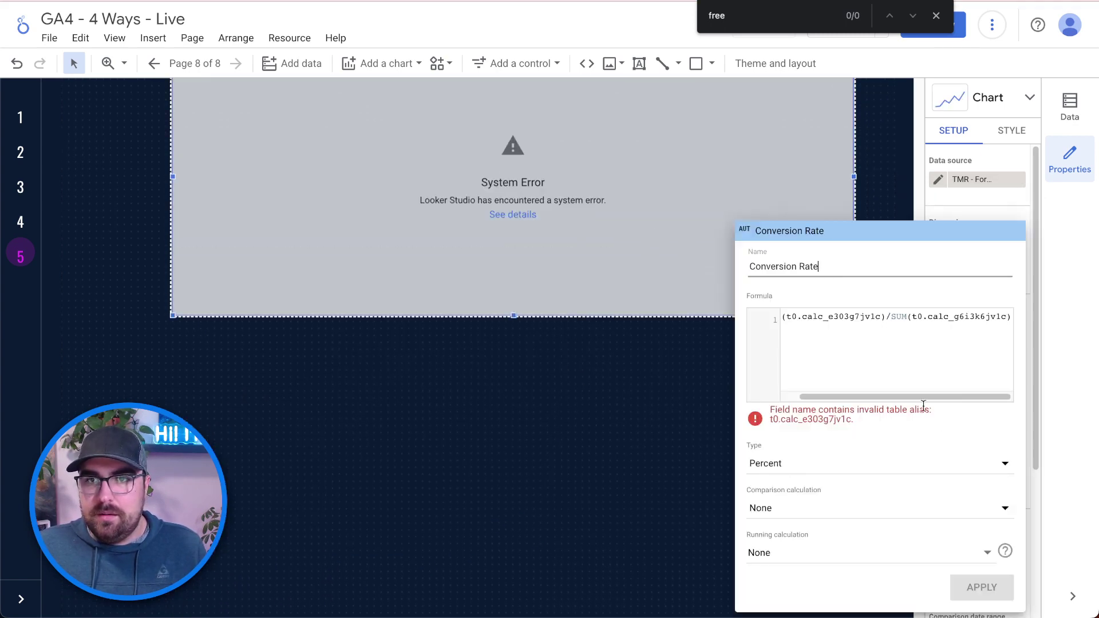
{"action": "triple_click", "coordinate": [894, 345]}
{"action": "key", "text": "ctrl+v"}
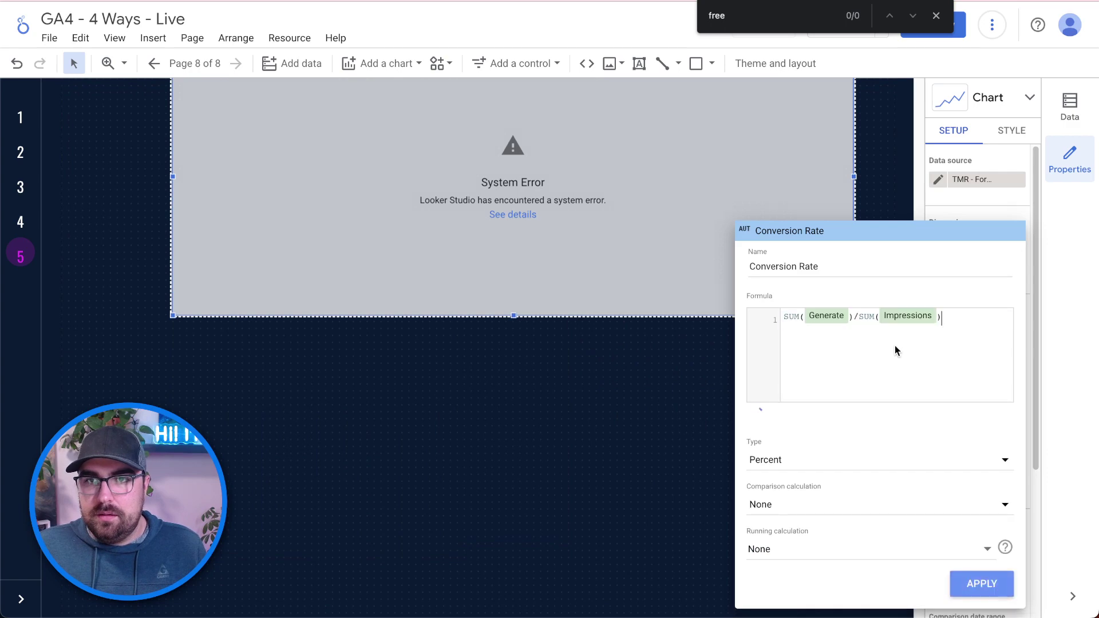
{"action": "left_click", "coordinate": [981, 585]}
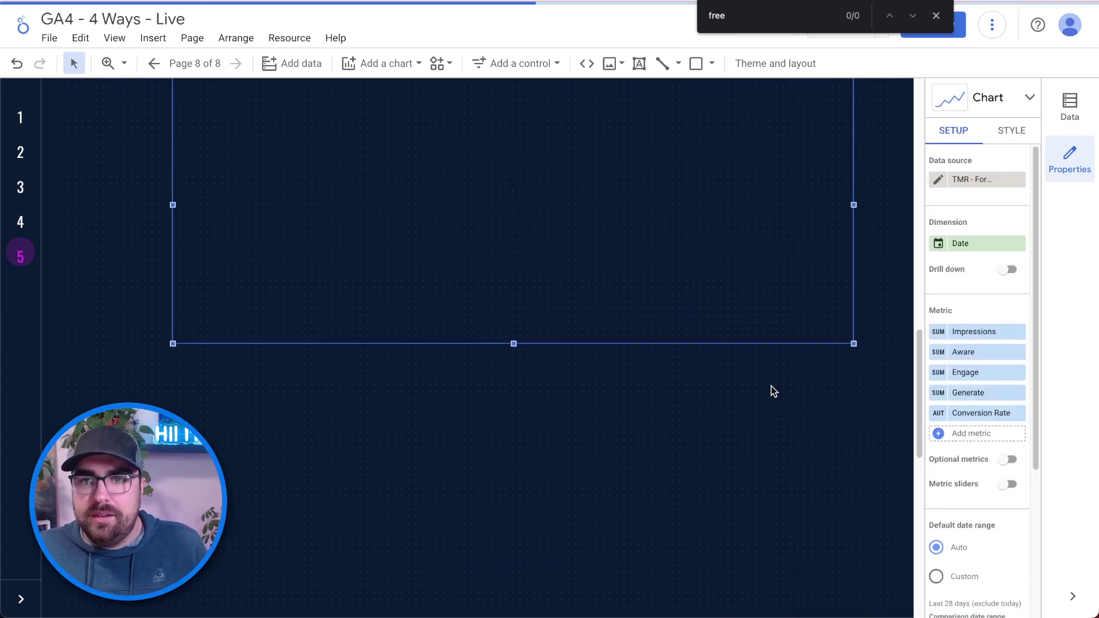
{"action": "left_click", "coordinate": [933, 417]}
Default the left Foresight Name control to Cheatsheet, then select it with its funnel
{"action": "left_click", "coordinate": [664, 452]}
{"action": "scroll", "coordinate": [730, 365], "scroll_direction": "up", "scroll_amount": 3}
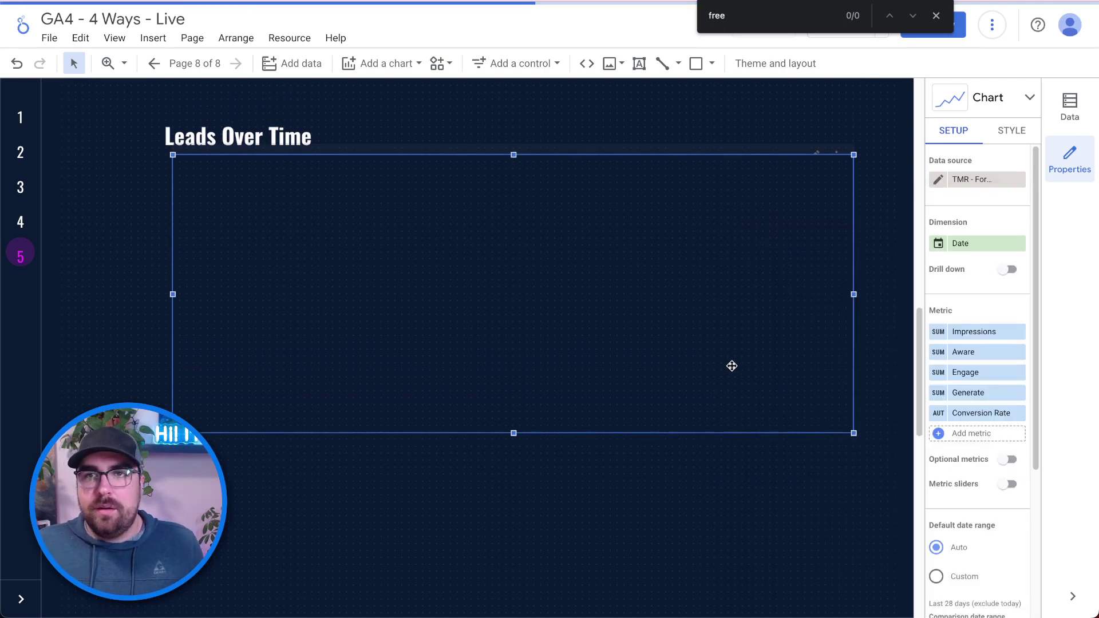
{"action": "scroll", "coordinate": [572, 336], "scroll_direction": "down", "scroll_amount": 2}
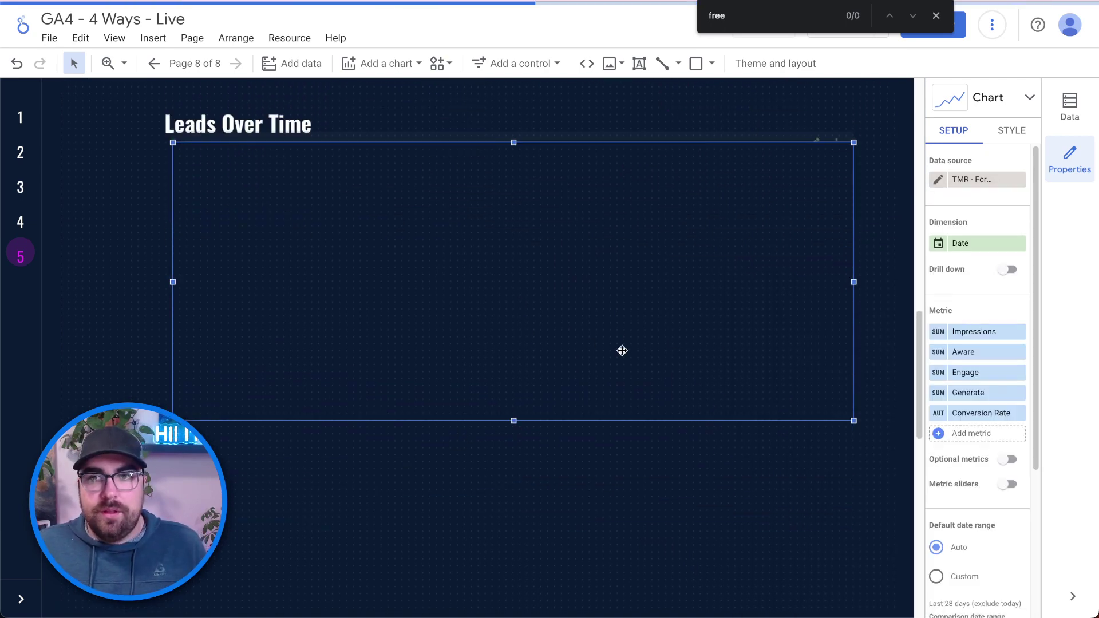
{"action": "scroll", "coordinate": [611, 284], "scroll_direction": "up", "scroll_amount": 2}
{"action": "scroll", "coordinate": [610, 286], "scroll_direction": "up", "scroll_amount": 4}
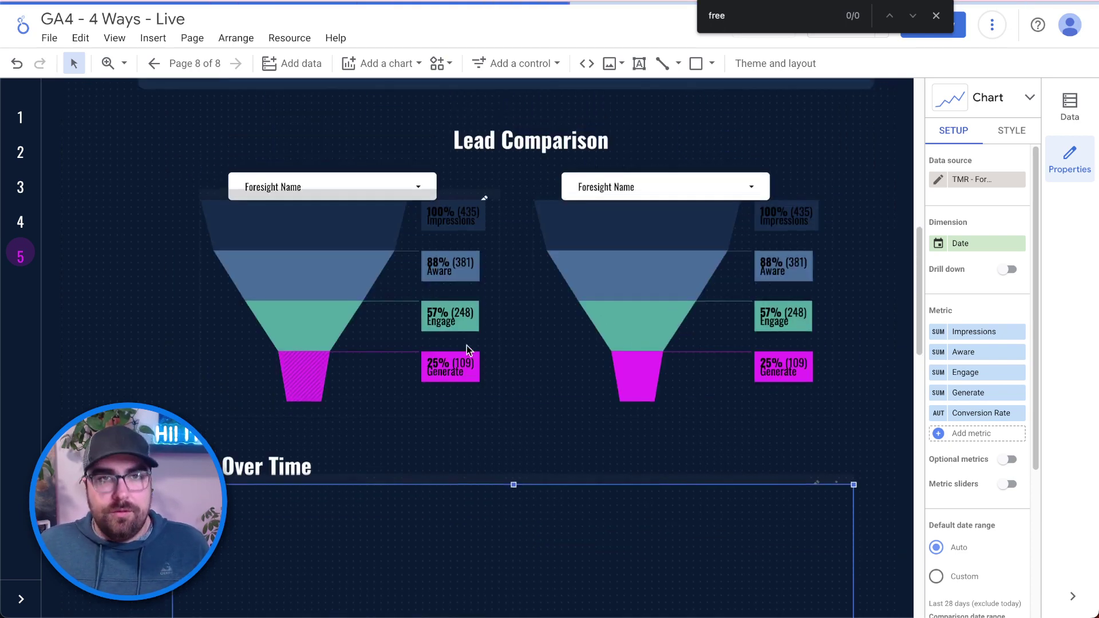
{"action": "scroll", "coordinate": [466, 348], "scroll_direction": "up", "scroll_amount": 4}
{"action": "scroll", "coordinate": [710, 369], "scroll_direction": "down", "scroll_amount": 1}
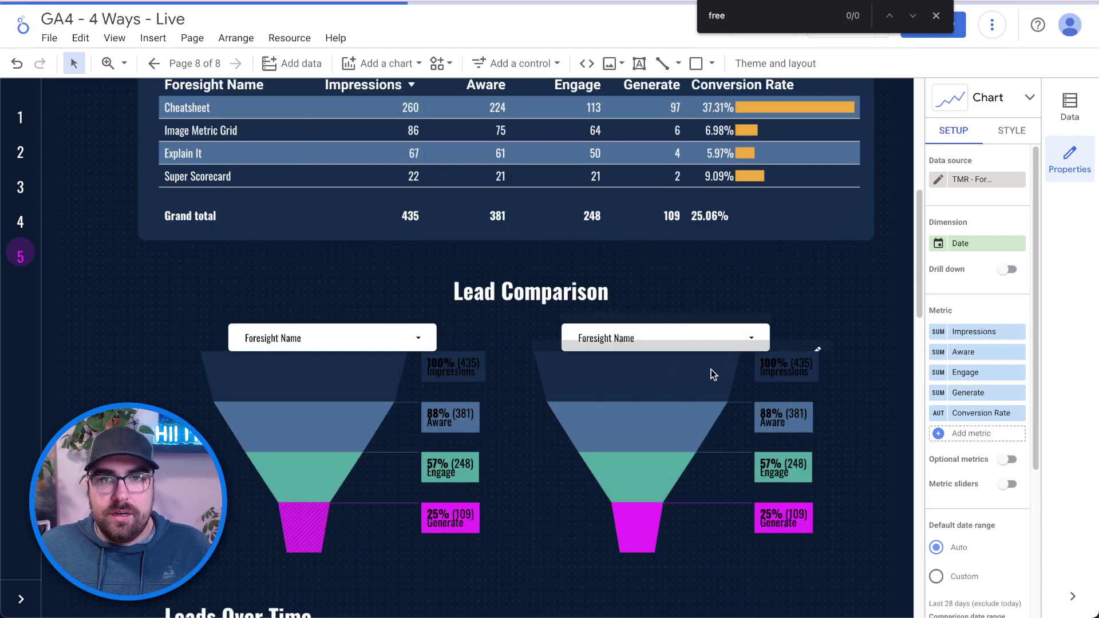
{"action": "right_click", "coordinate": [753, 337]}
{"action": "key", "text": "Escape"}
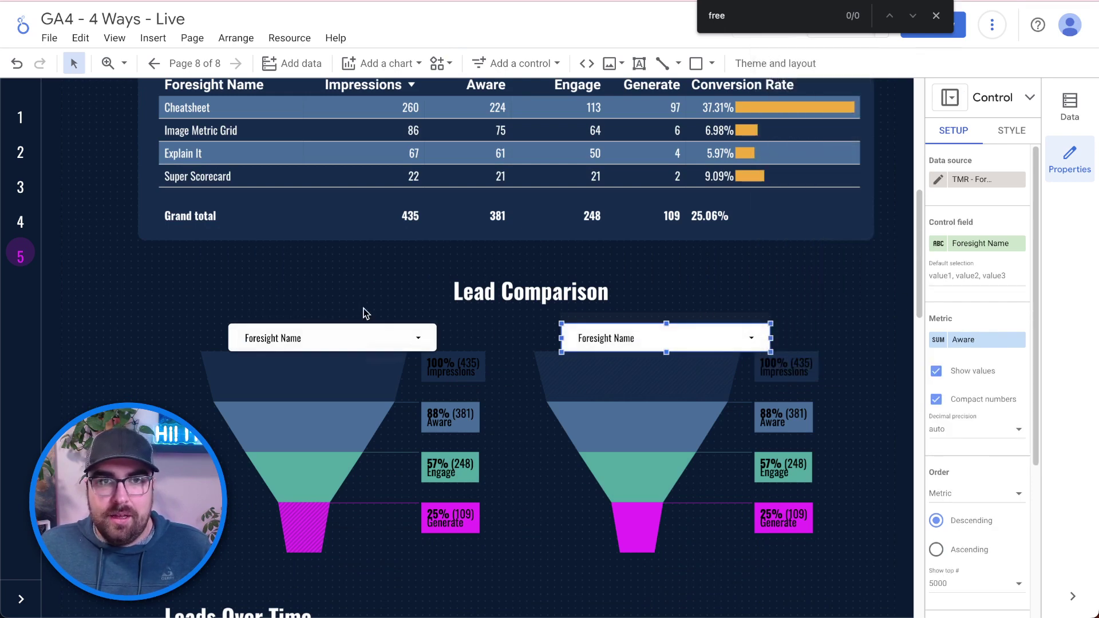
{"action": "left_click", "coordinate": [372, 327]}
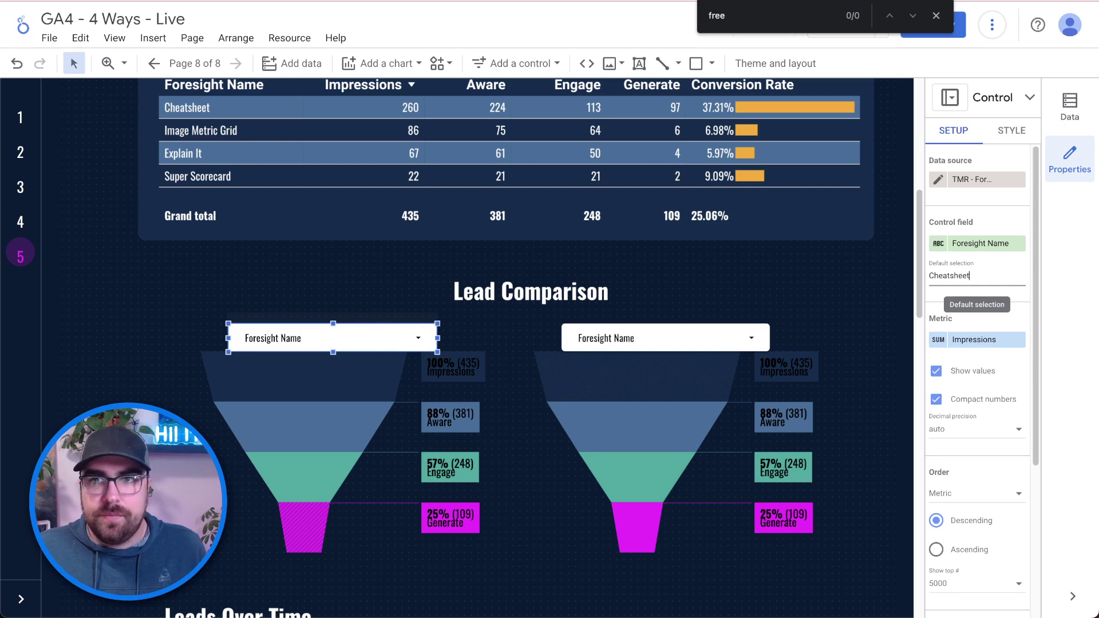
{"action": "left_click_drag", "start_coordinate": [191, 287], "coordinate": [321, 444]}
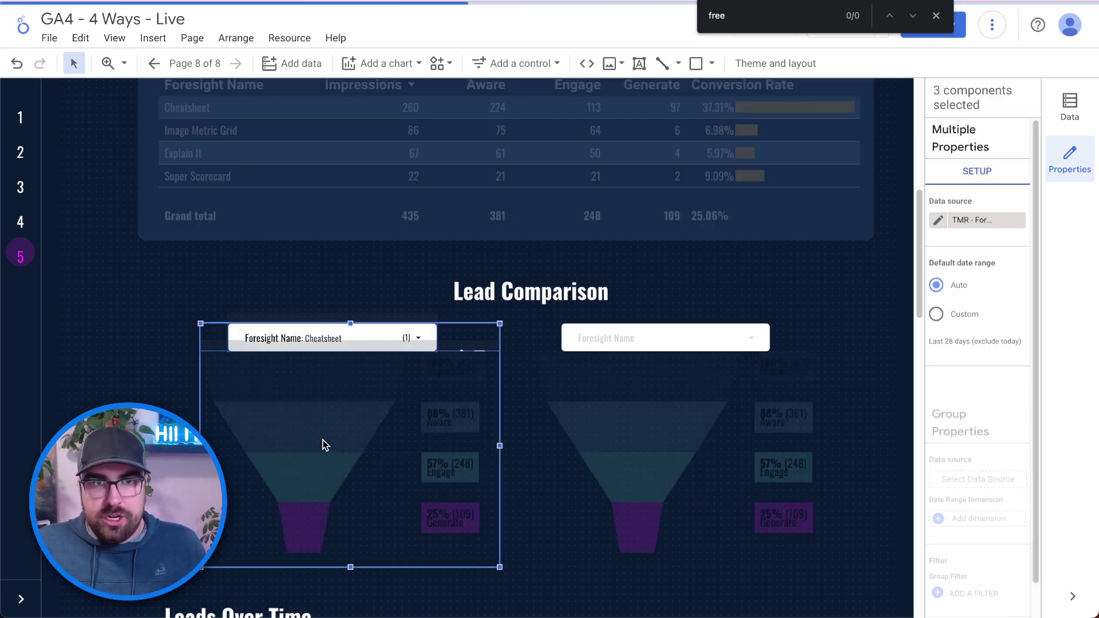
Group the left Foresight Name control with its Lead Comparison funnel
{"action": "key", "text": "ctrl+g"}
{"action": "left_click", "coordinate": [201, 294]}
{"action": "scroll", "coordinate": [444, 464], "scroll_direction": "down", "scroll_amount": 3}
{"action": "scroll", "coordinate": [444, 464], "scroll_direction": "down", "scroll_amount": 4}
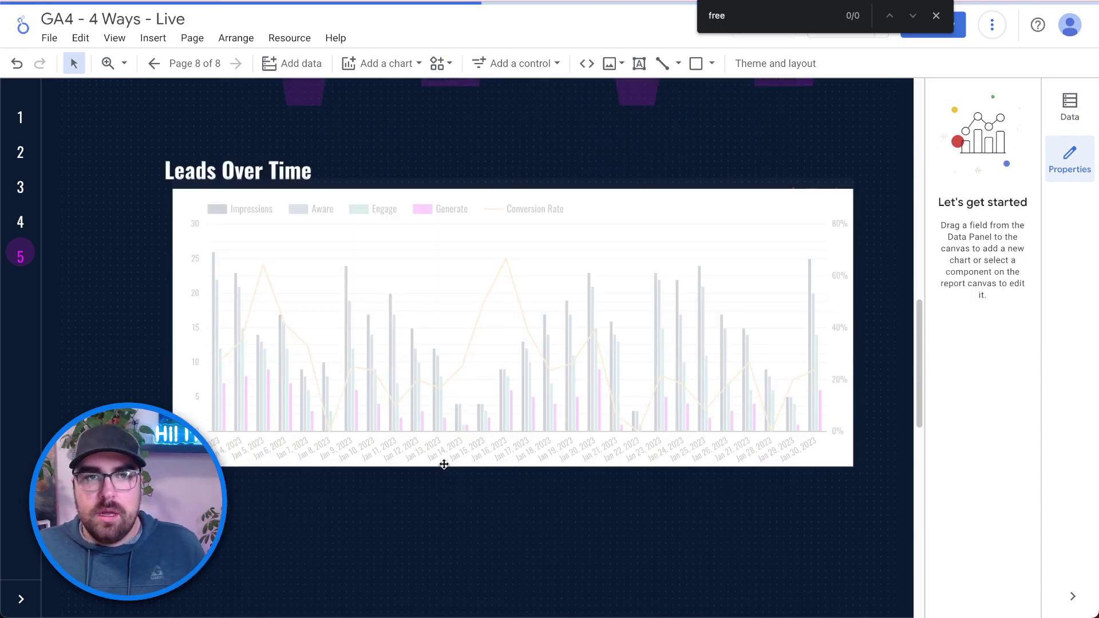
{"action": "scroll", "coordinate": [611, 370], "scroll_direction": "up", "scroll_amount": 8}
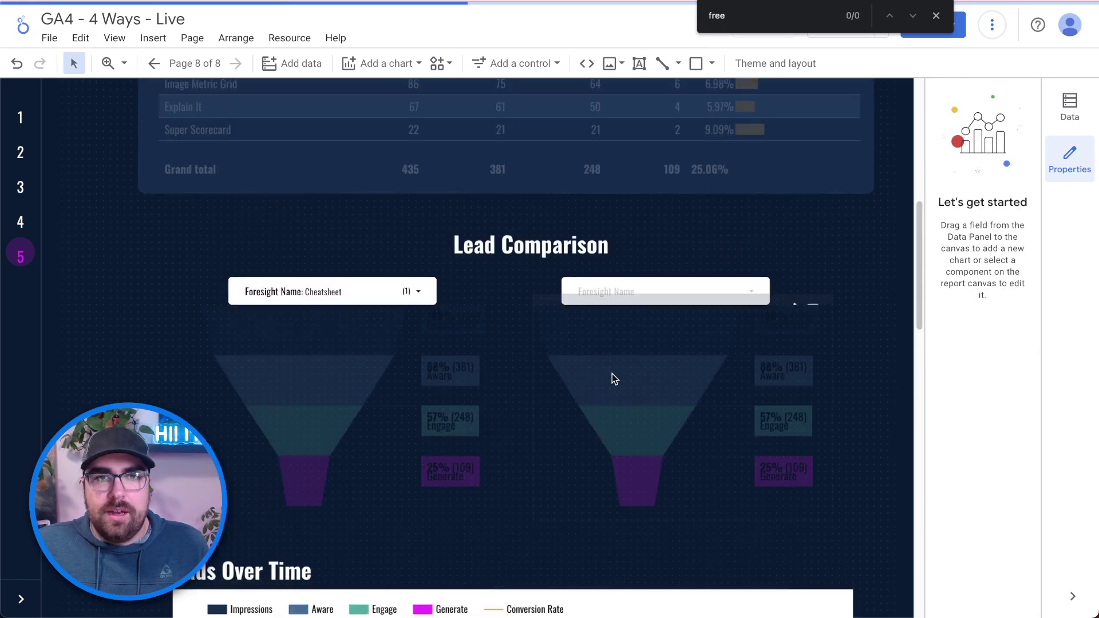
{"action": "scroll", "coordinate": [727, 393], "scroll_direction": "down", "scroll_amount": 5}
{"action": "scroll", "coordinate": [726, 394], "scroll_direction": "down", "scroll_amount": 6}
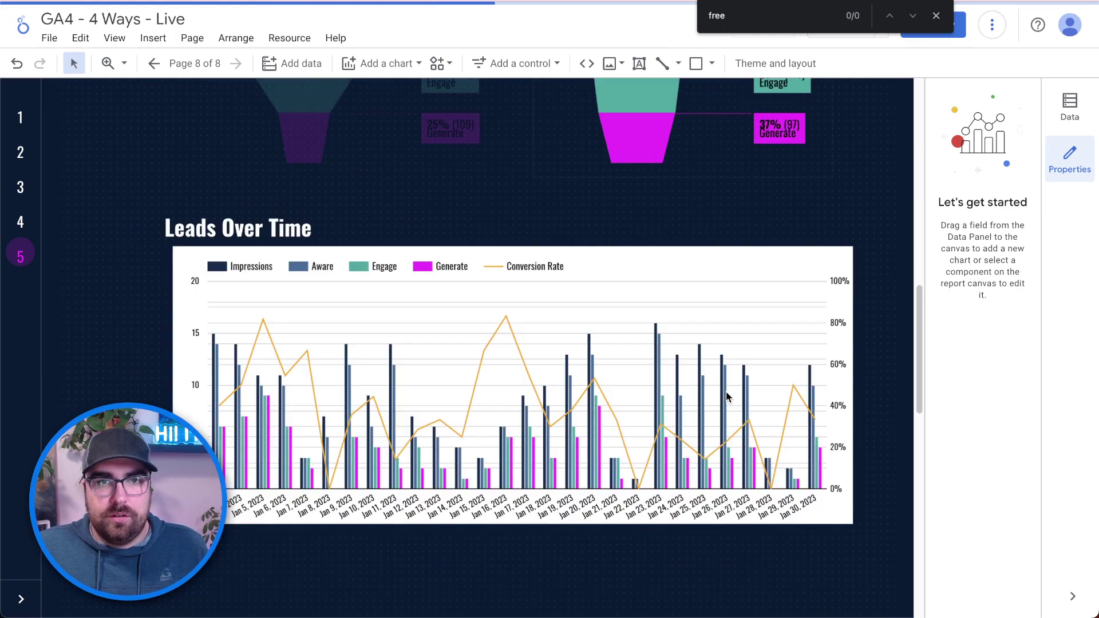
Shift the Leads Over Time chart left, widen it, and move its title left
{"action": "left_click", "coordinate": [651, 277]}
{"action": "left_click_drag", "start_coordinate": [650, 276], "coordinate": [621, 278]}
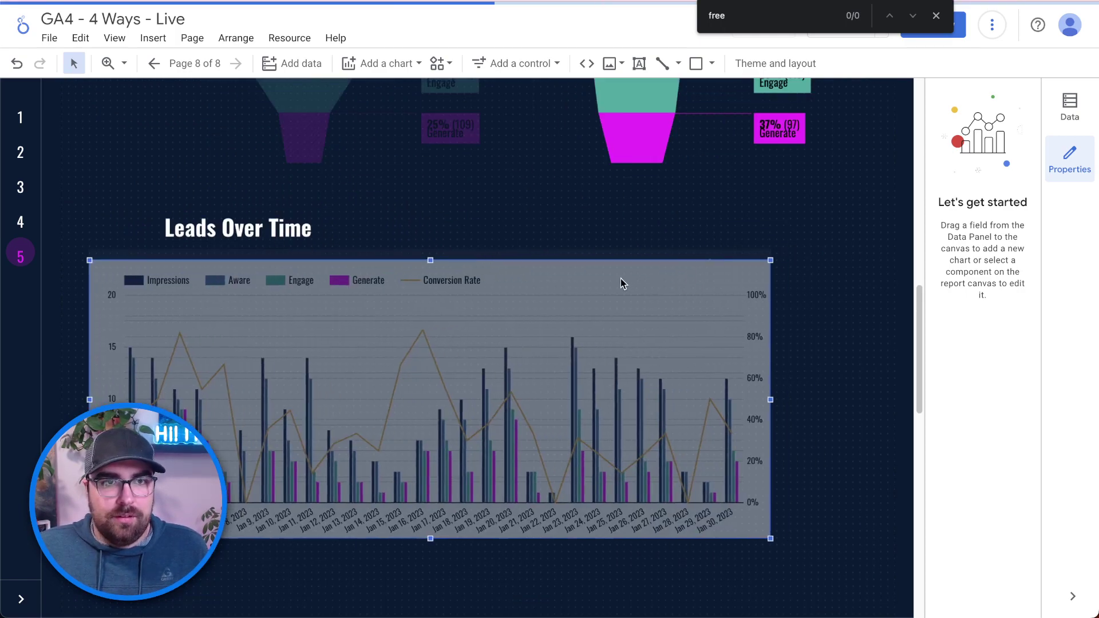
{"action": "left_click_drag", "start_coordinate": [770, 402], "coordinate": [888, 401]}
{"action": "left_click", "coordinate": [299, 215]}
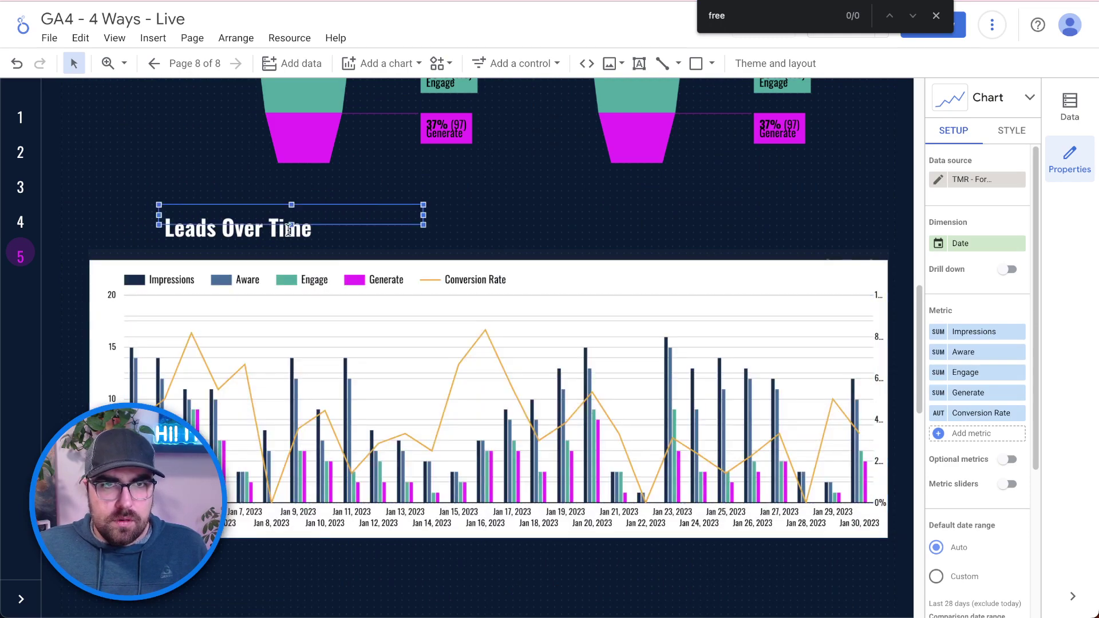
{"action": "left_click_drag", "start_coordinate": [266, 225], "coordinate": [197, 226]}
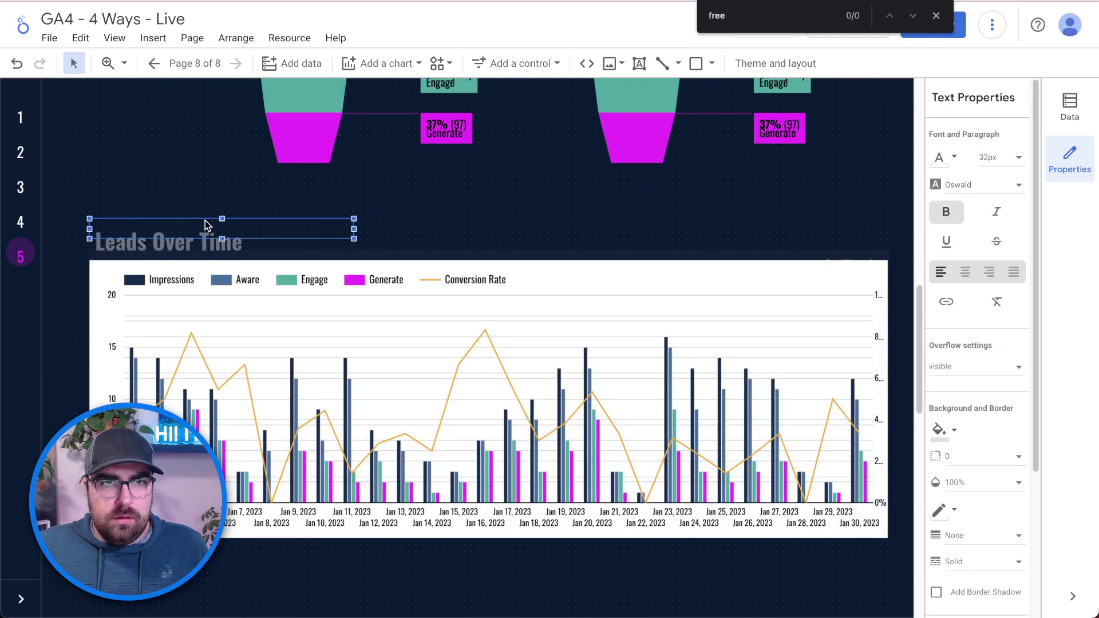
Select the right Lead Comparison funnel together with its control
{"action": "scroll", "coordinate": [524, 235], "scroll_direction": "up", "scroll_amount": 5}
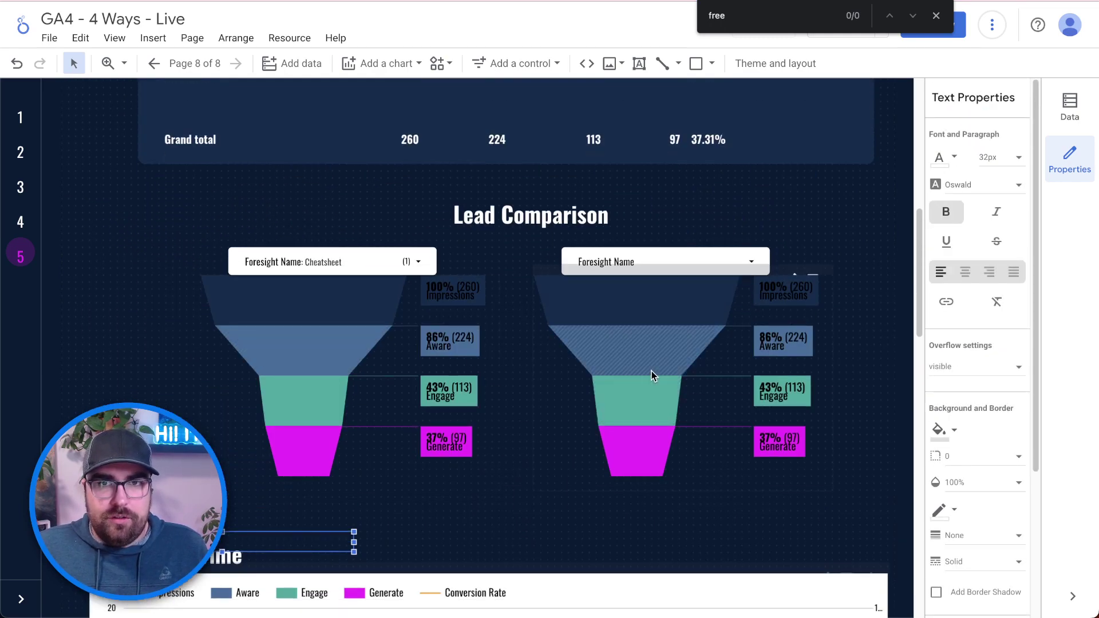
{"action": "scroll", "coordinate": [658, 378], "scroll_direction": "up", "scroll_amount": 5}
{"action": "scroll", "coordinate": [648, 499], "scroll_direction": "down", "scroll_amount": 3}
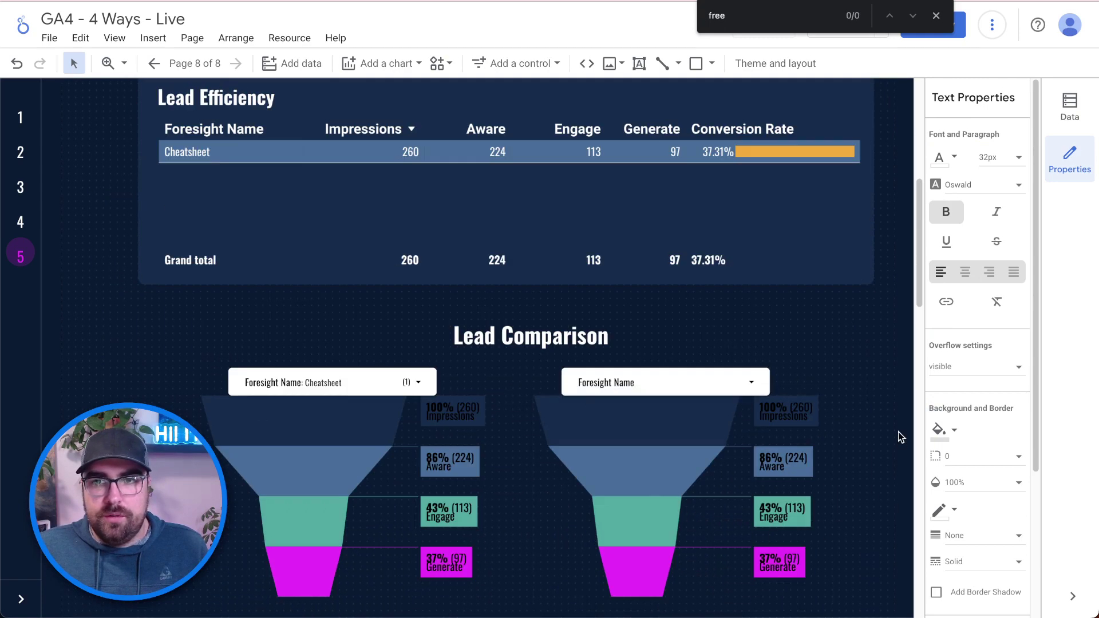
{"action": "left_click_drag", "start_coordinate": [756, 455], "coordinate": [723, 480]}
{"action": "left_click", "coordinate": [723, 475], "text": "shift"}
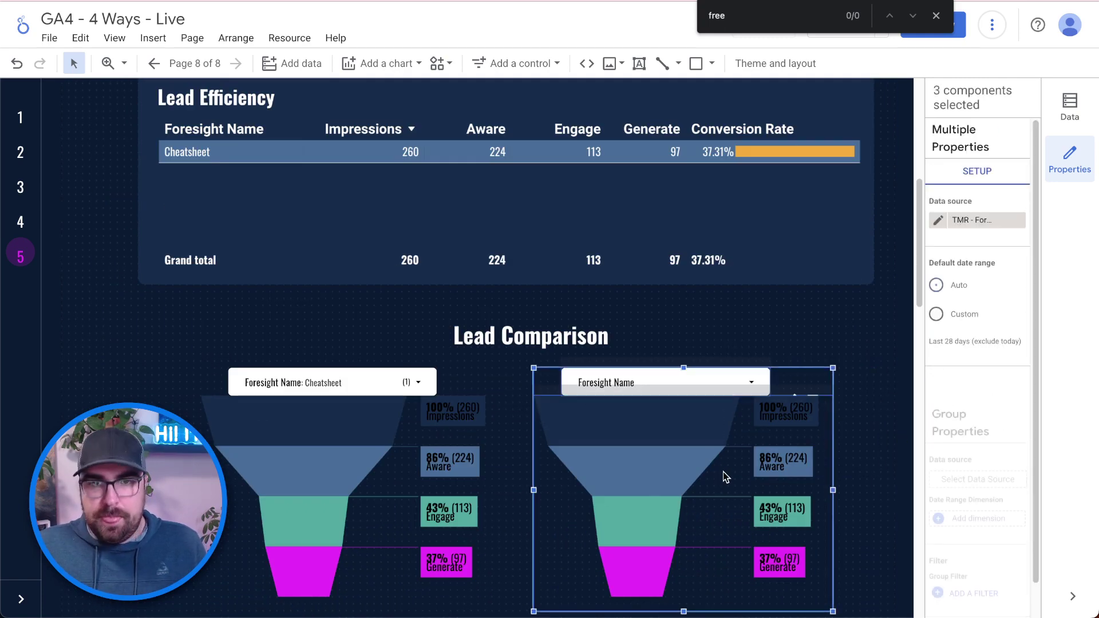
{"action": "scroll", "coordinate": [597, 389], "scroll_direction": "up", "scroll_amount": 1}
{"action": "scroll", "coordinate": [597, 390], "scroll_direction": "up", "scroll_amount": 6}
{"action": "scroll", "coordinate": [372, 393], "scroll_direction": "down", "scroll_amount": 3}
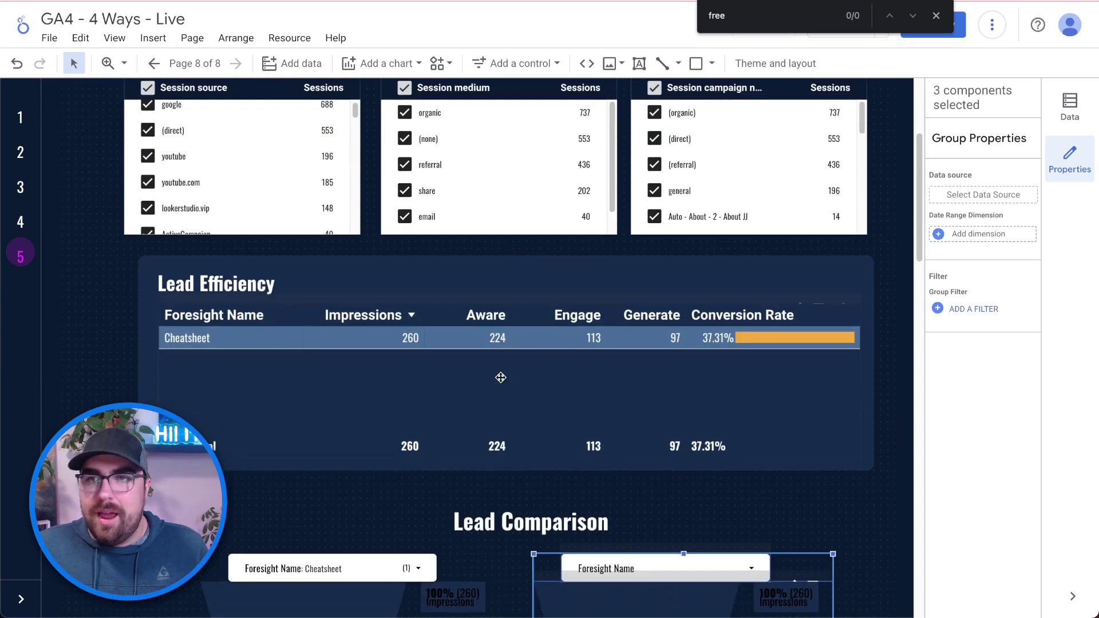
{"action": "scroll", "coordinate": [507, 372], "scroll_direction": "up", "scroll_amount": 2}
Limit the right Foresight Name control to Explain It only
{"action": "scroll", "coordinate": [497, 317], "scroll_direction": "up", "scroll_amount": 3}
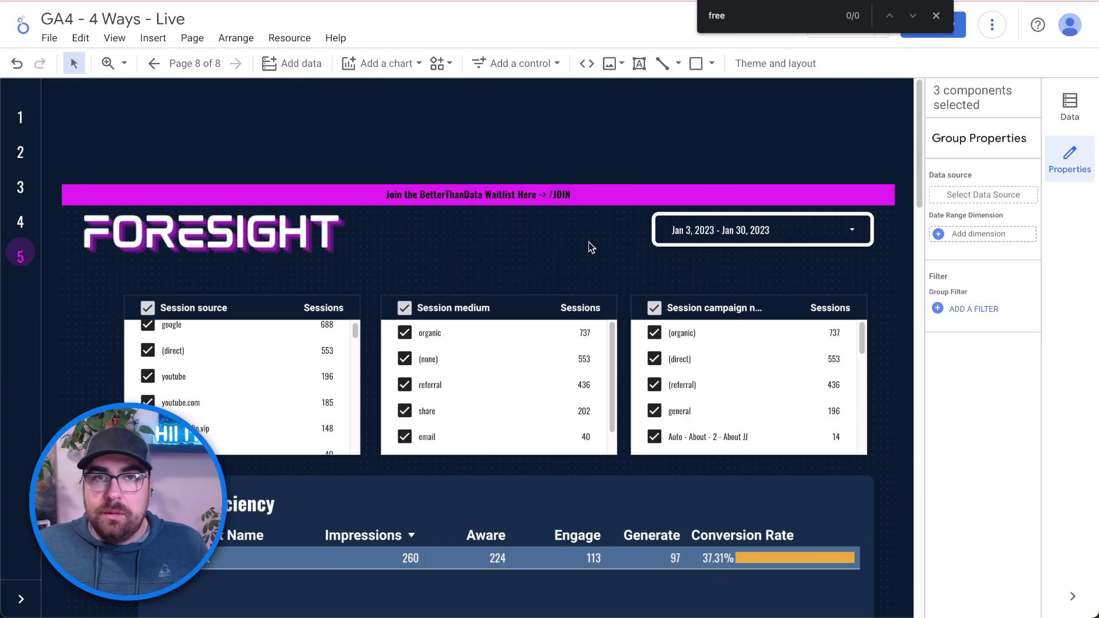
{"action": "left_click", "coordinate": [937, 15]}
{"action": "left_click", "coordinate": [539, 256]}
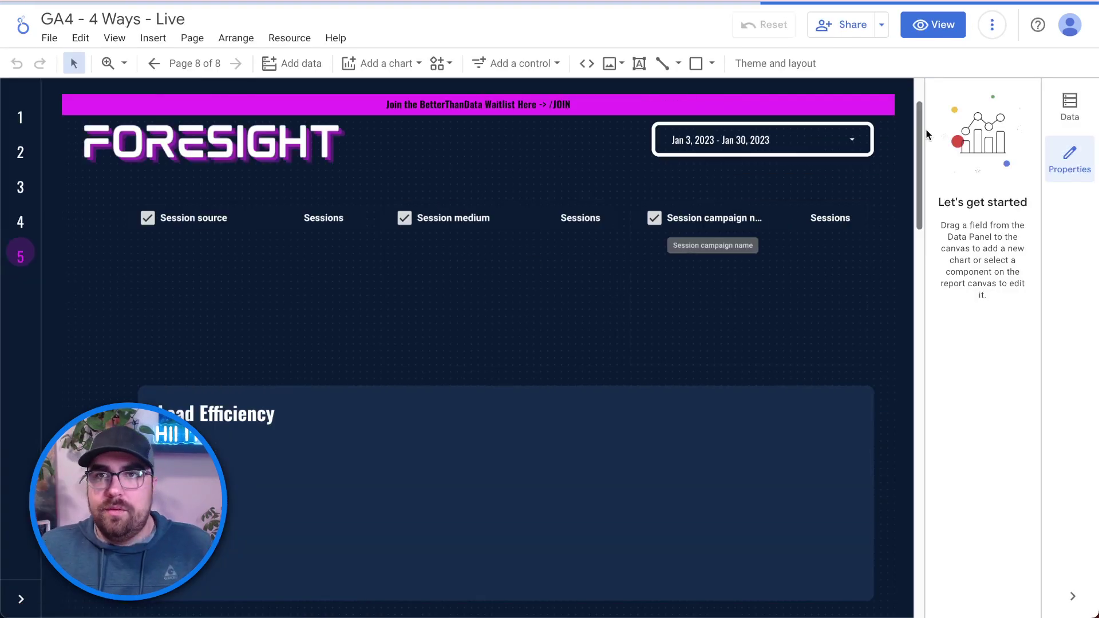
{"action": "scroll", "coordinate": [576, 444], "scroll_direction": "down", "scroll_amount": 2}
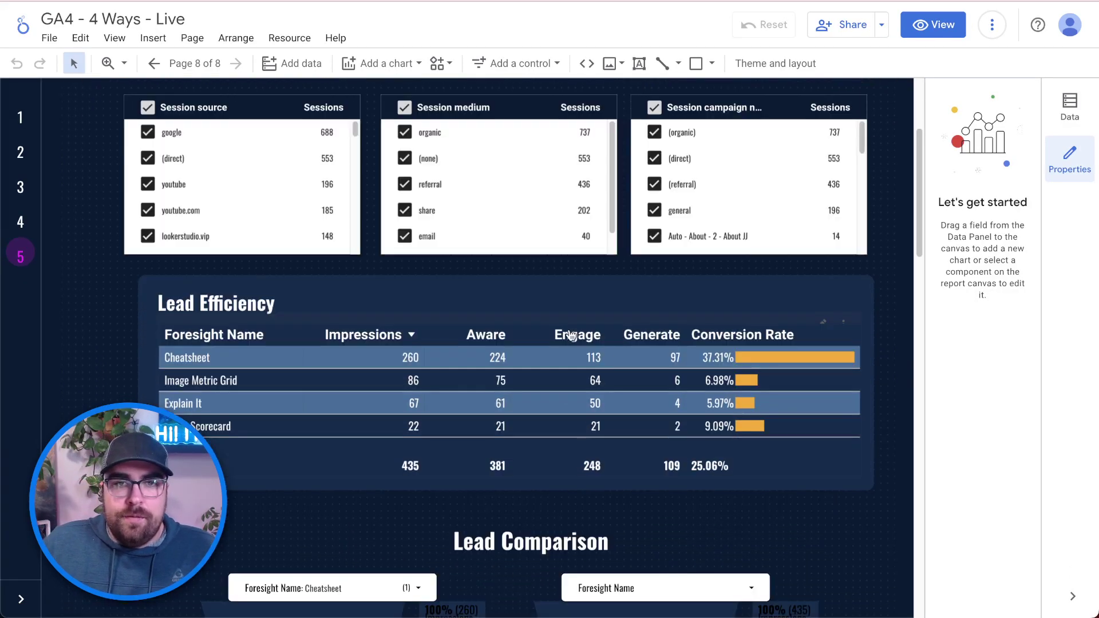
{"action": "scroll", "coordinate": [291, 254], "scroll_direction": "down", "scroll_amount": 4}
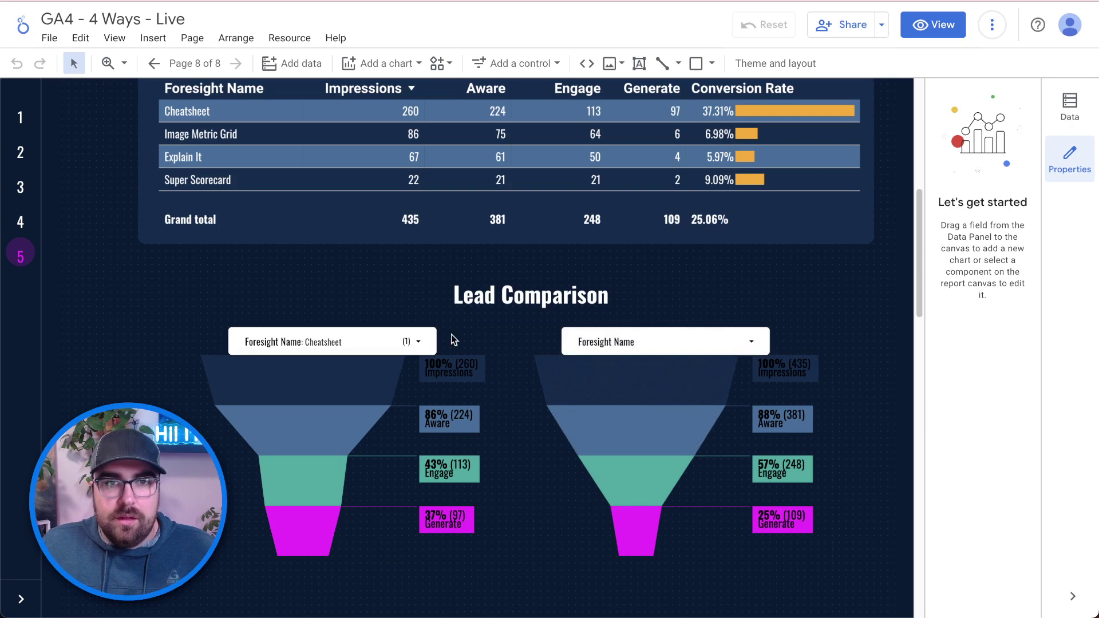
{"action": "left_click", "coordinate": [764, 345]}
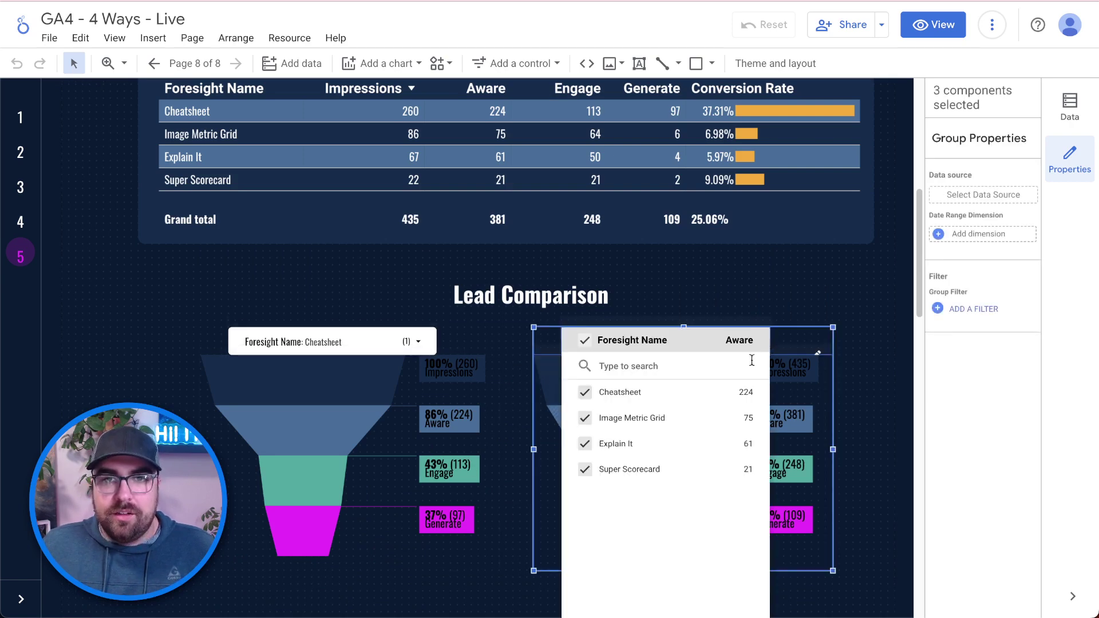
{"action": "left_click", "coordinate": [861, 410]}
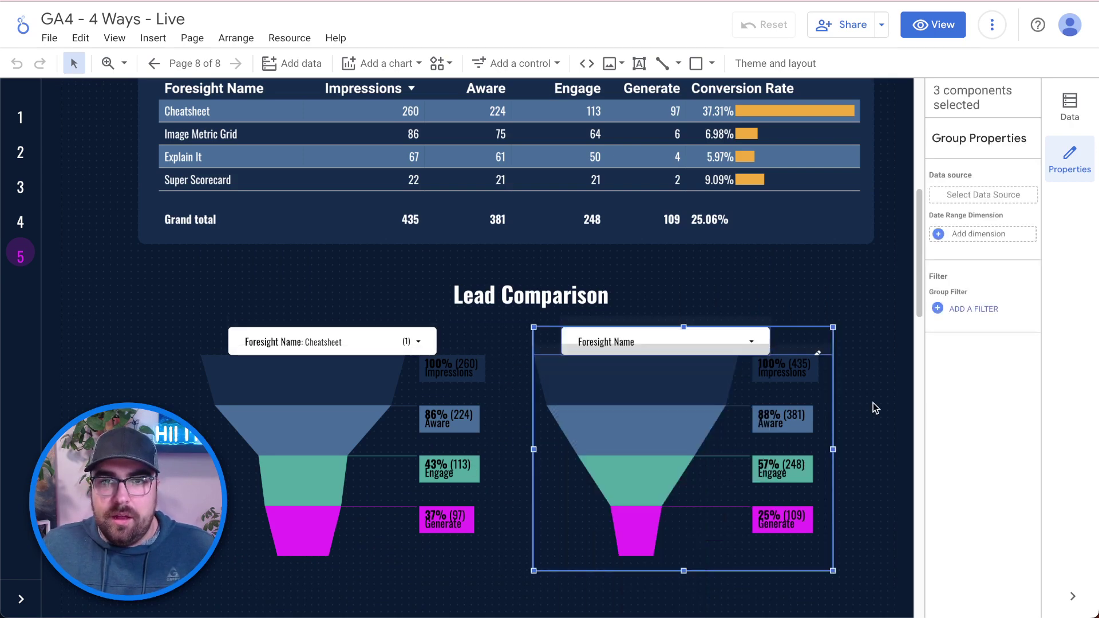
{"action": "scroll", "coordinate": [744, 343], "scroll_direction": "down", "scroll_amount": 1}
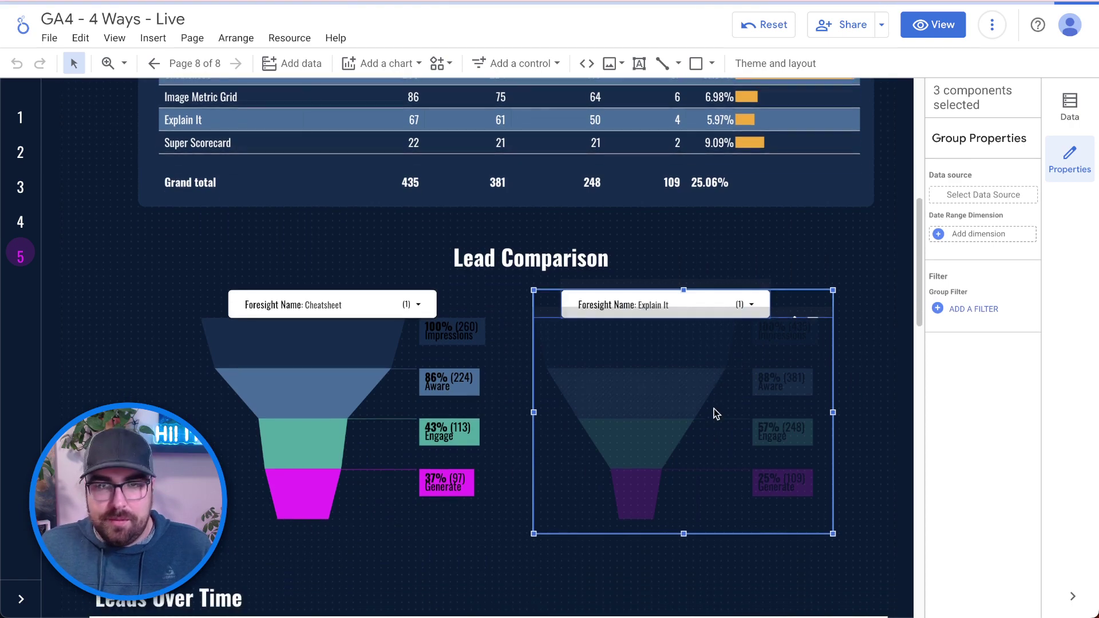
{"action": "scroll", "coordinate": [303, 396], "scroll_direction": "down", "scroll_amount": 5}
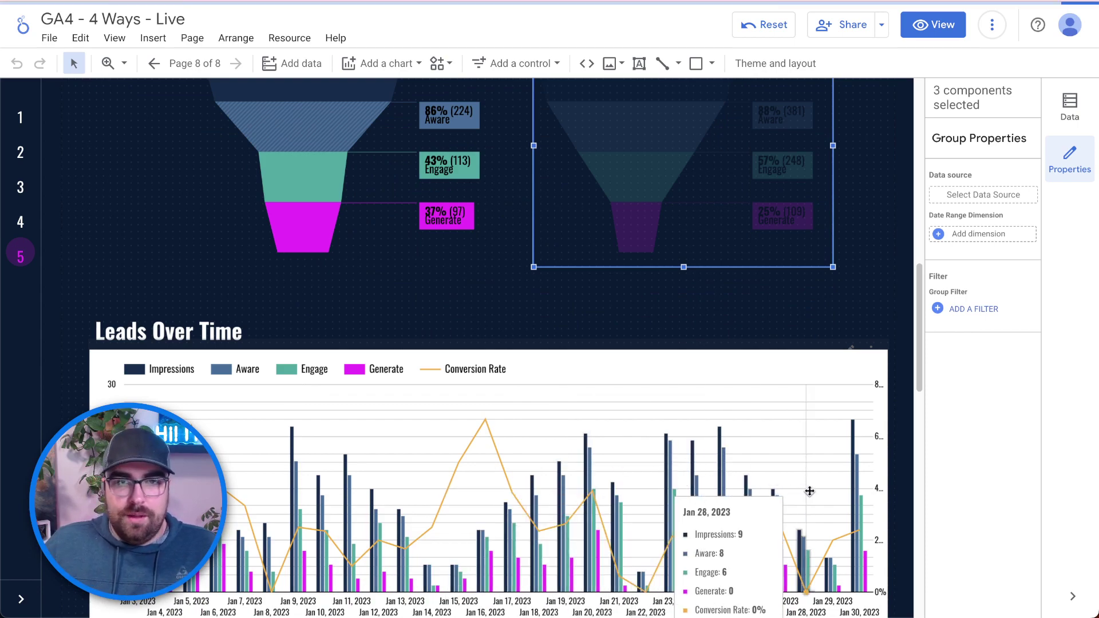
{"action": "scroll", "coordinate": [578, 395], "scroll_direction": "up", "scroll_amount": 6}
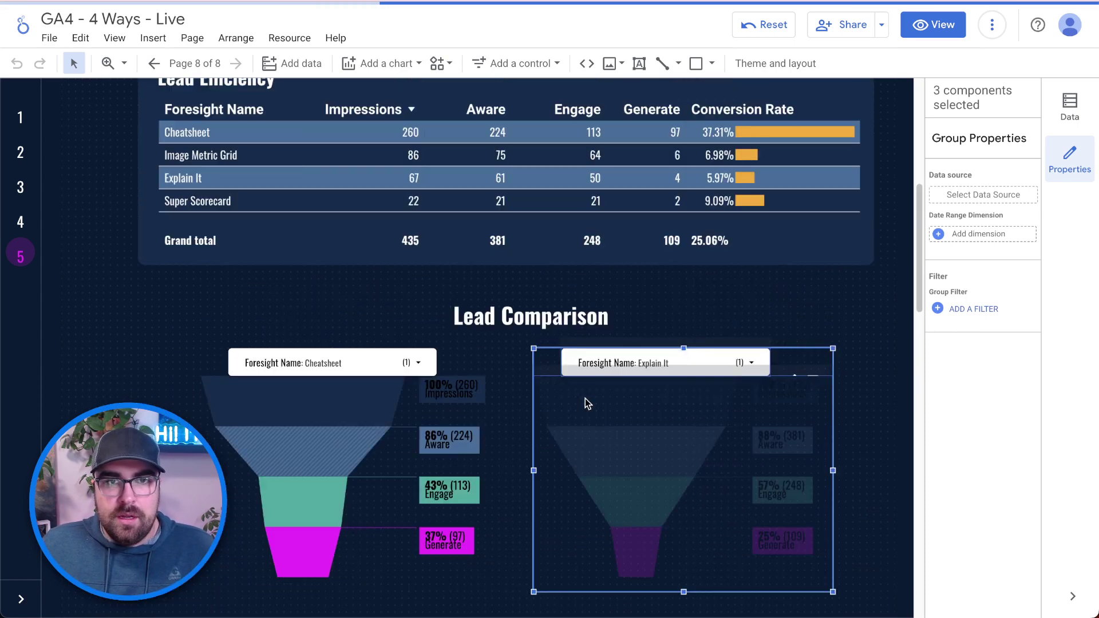
Cross-filter the report by the Cheatsheet row, trying Super Scorecard first
{"action": "left_click", "coordinate": [209, 207]}
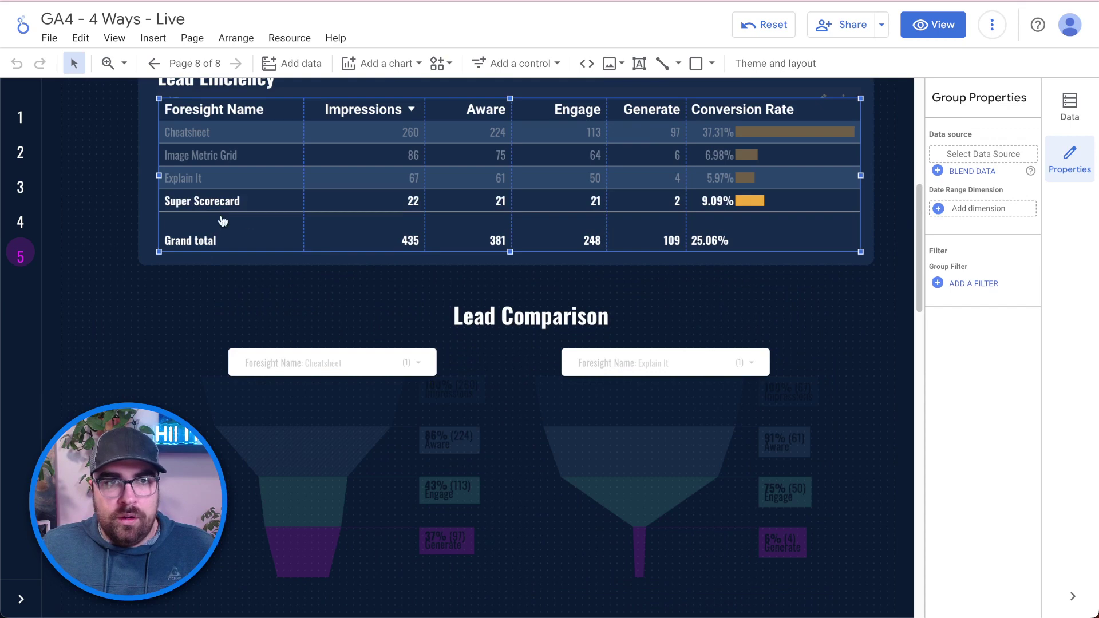
{"action": "left_click", "coordinate": [196, 135]}
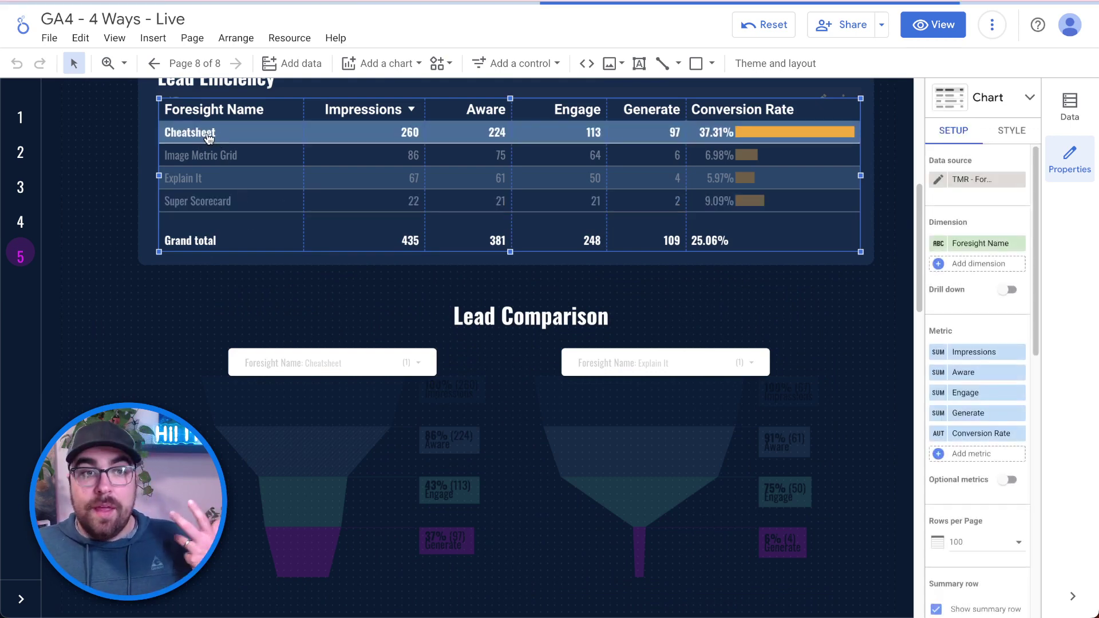
{"action": "scroll", "coordinate": [361, 373], "scroll_direction": "down", "scroll_amount": 7}
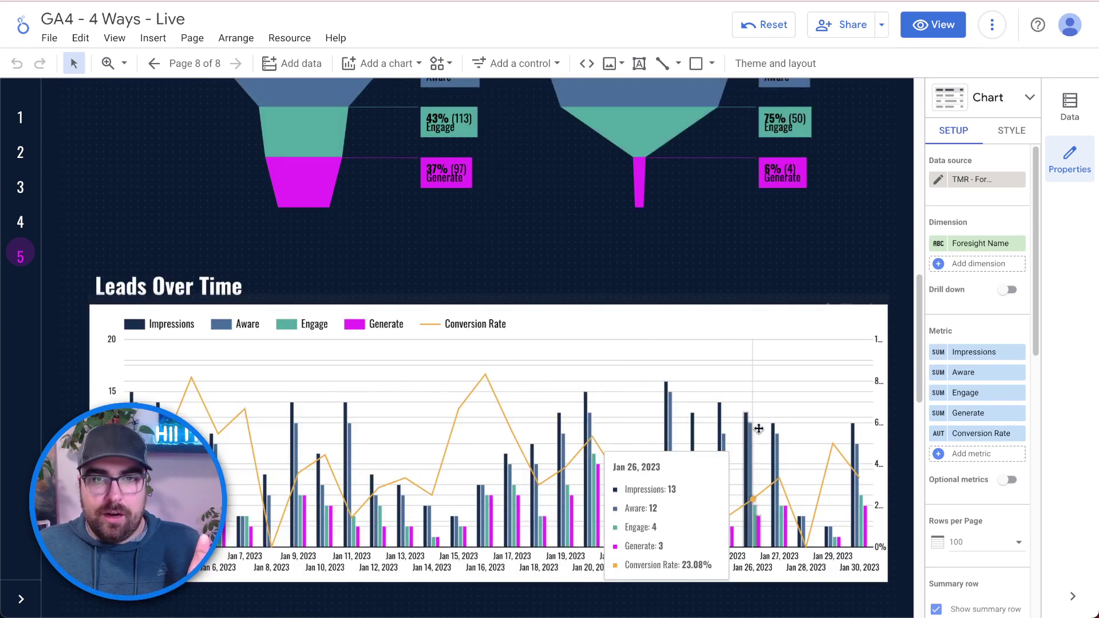
{"action": "scroll", "coordinate": [801, 411], "scroll_direction": "up", "scroll_amount": 10}
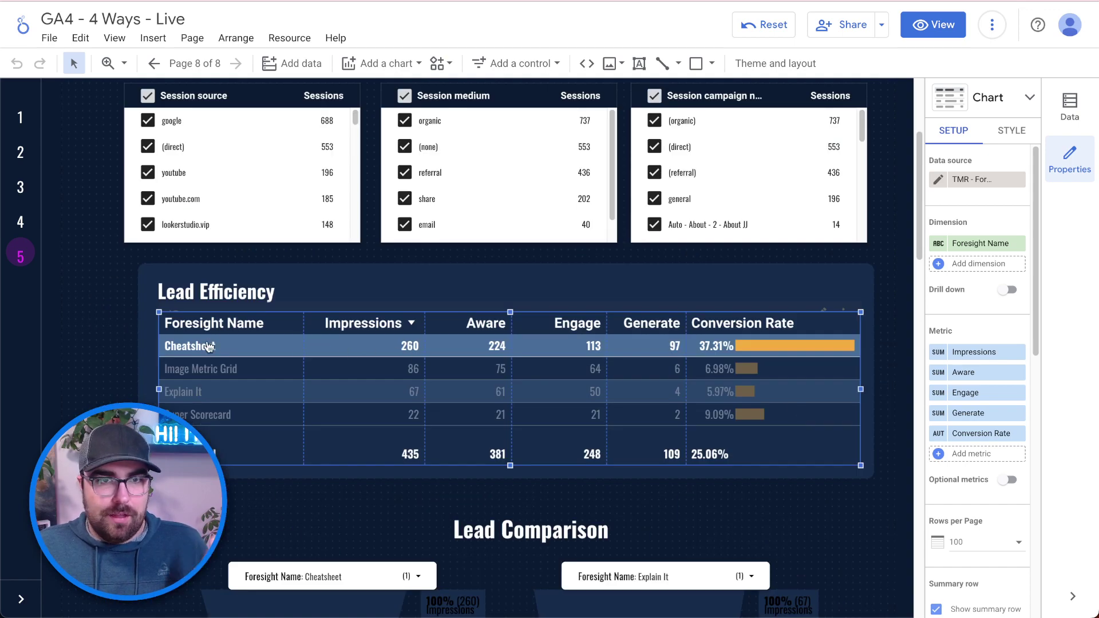
{"action": "scroll", "coordinate": [541, 339], "scroll_direction": "up", "scroll_amount": 4}
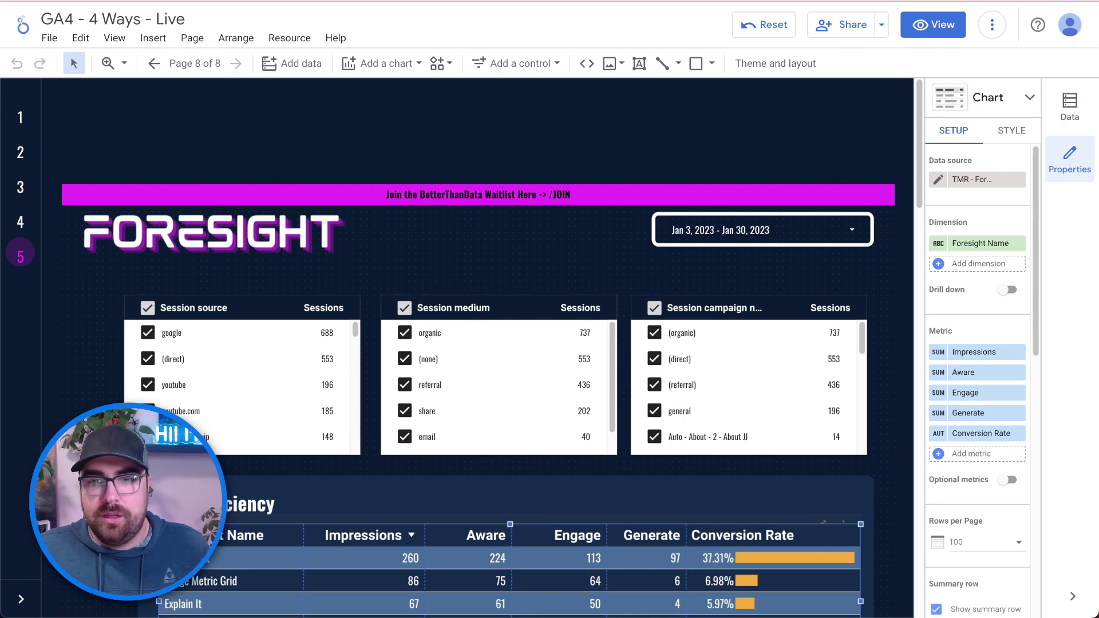
Preview the report in view mode
{"action": "left_click", "coordinate": [930, 34]}
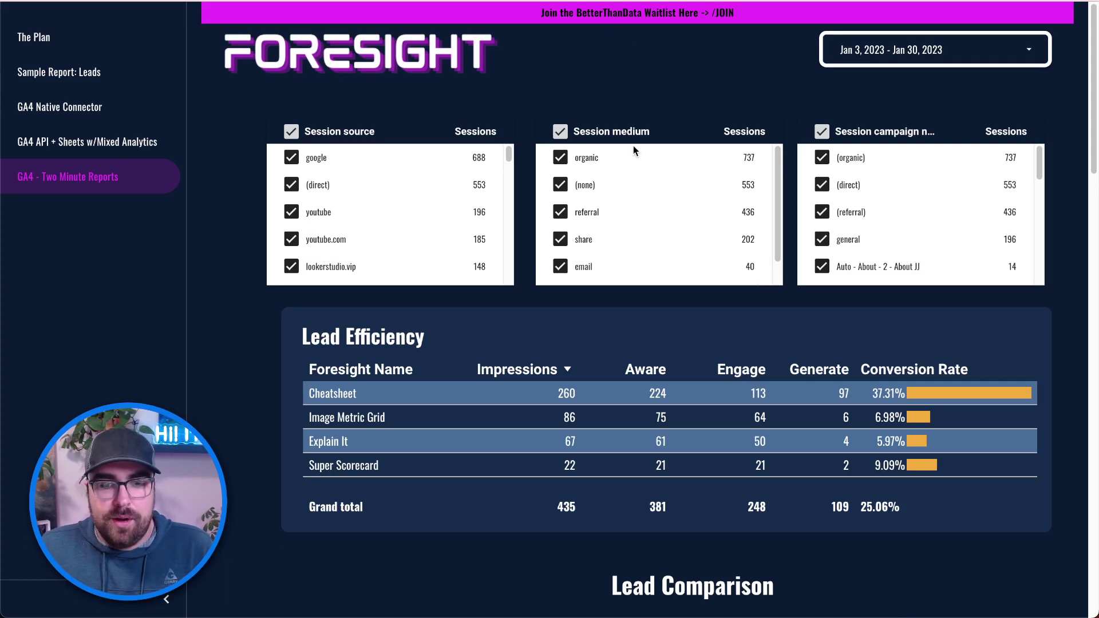
{"action": "scroll", "coordinate": [637, 76], "scroll_direction": "down", "scroll_amount": 9}
{"action": "scroll", "coordinate": [638, 110], "scroll_direction": "up", "scroll_amount": 7}
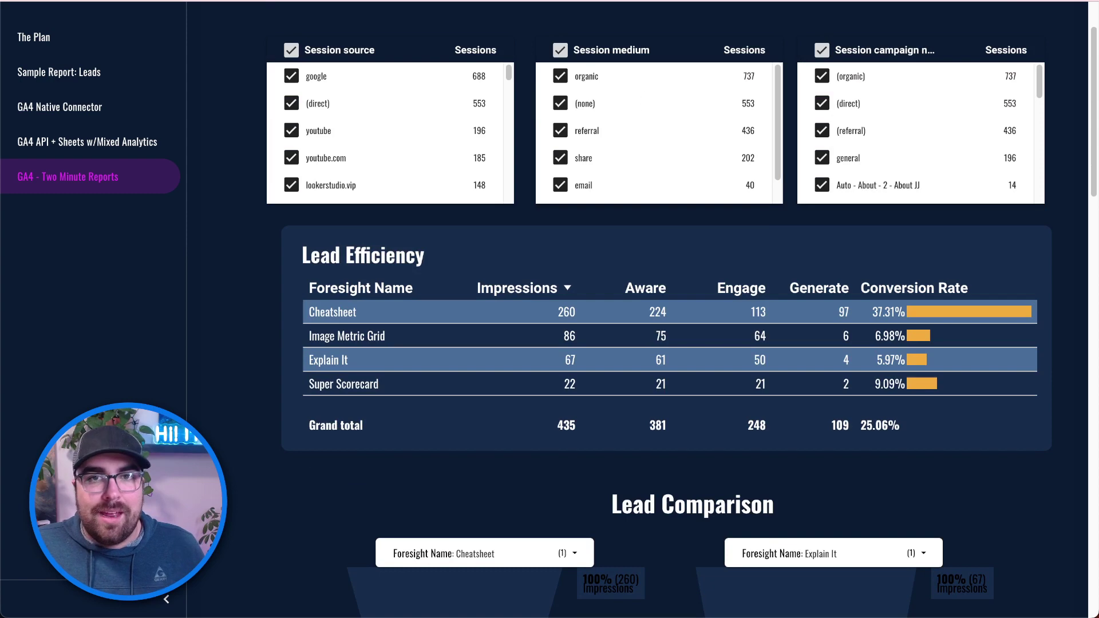
Filter Session medium to share only and review the charts (435 impressions, 25.06% conversion)
{"action": "left_click", "coordinate": [751, 165]}
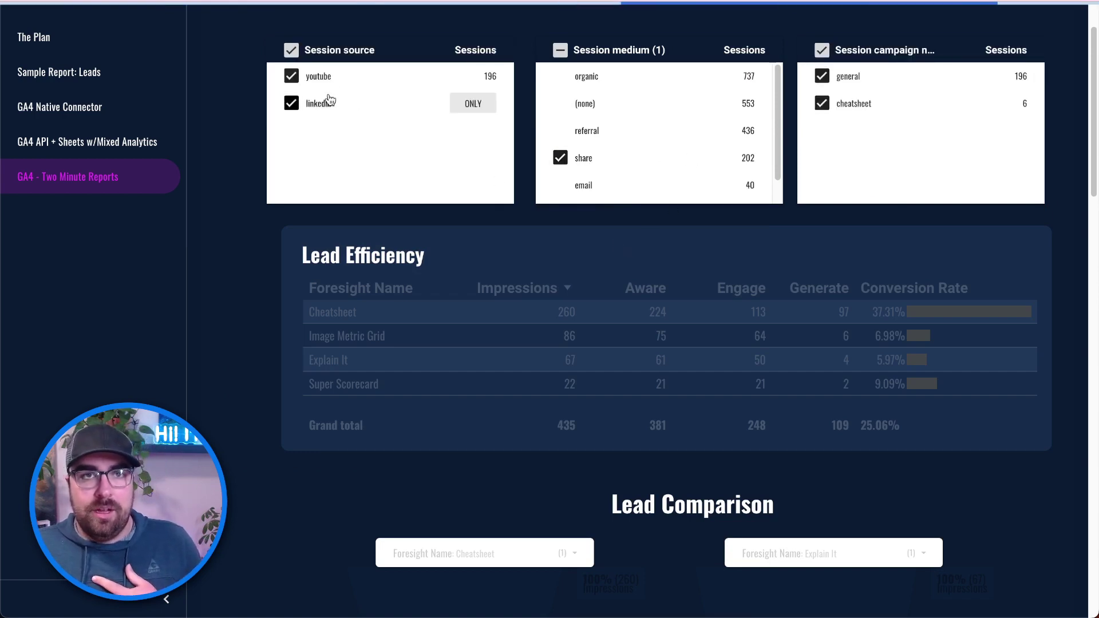
{"action": "scroll", "coordinate": [555, 284], "scroll_direction": "down", "scroll_amount": 1}
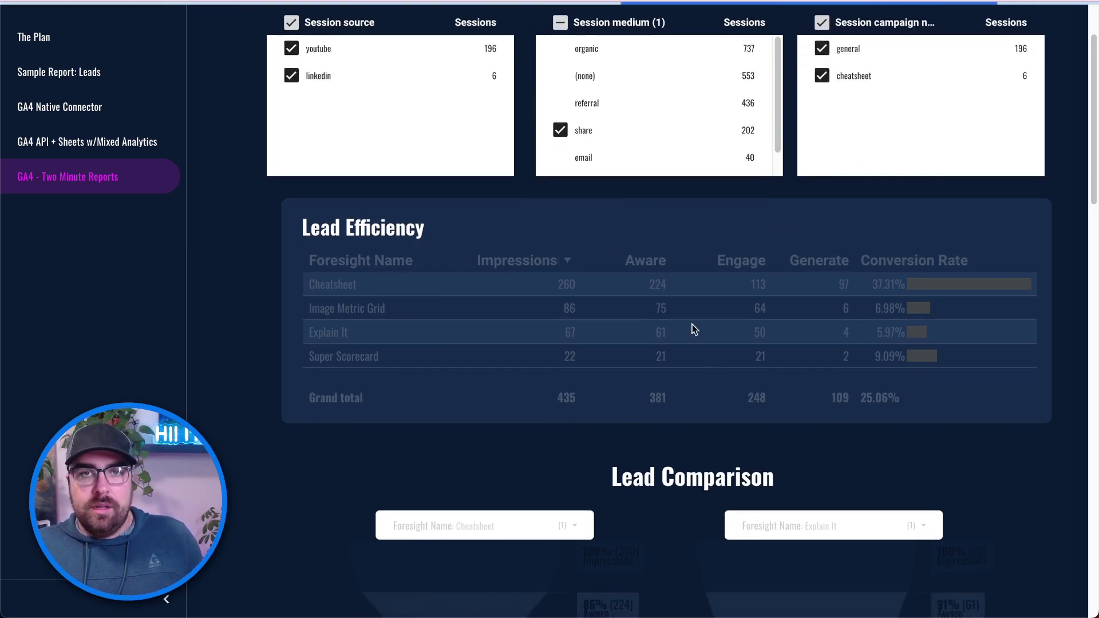
{"action": "scroll", "coordinate": [578, 332], "scroll_direction": "down", "scroll_amount": 2}
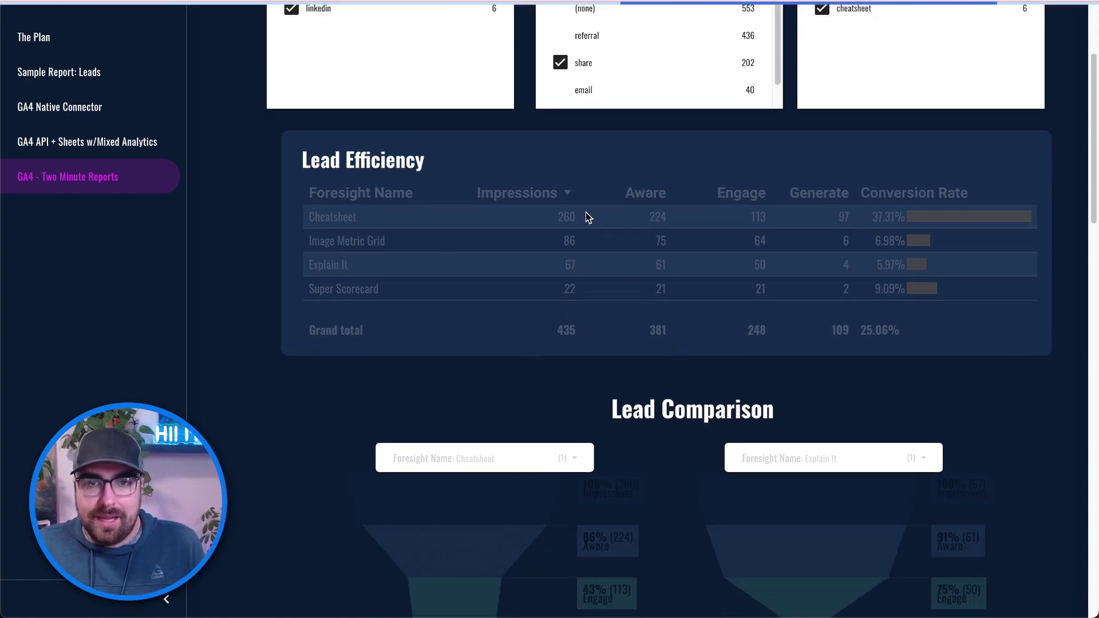
{"action": "scroll", "coordinate": [589, 261], "scroll_direction": "down", "scroll_amount": 5}
{"action": "scroll", "coordinate": [590, 259], "scroll_direction": "down", "scroll_amount": 4}
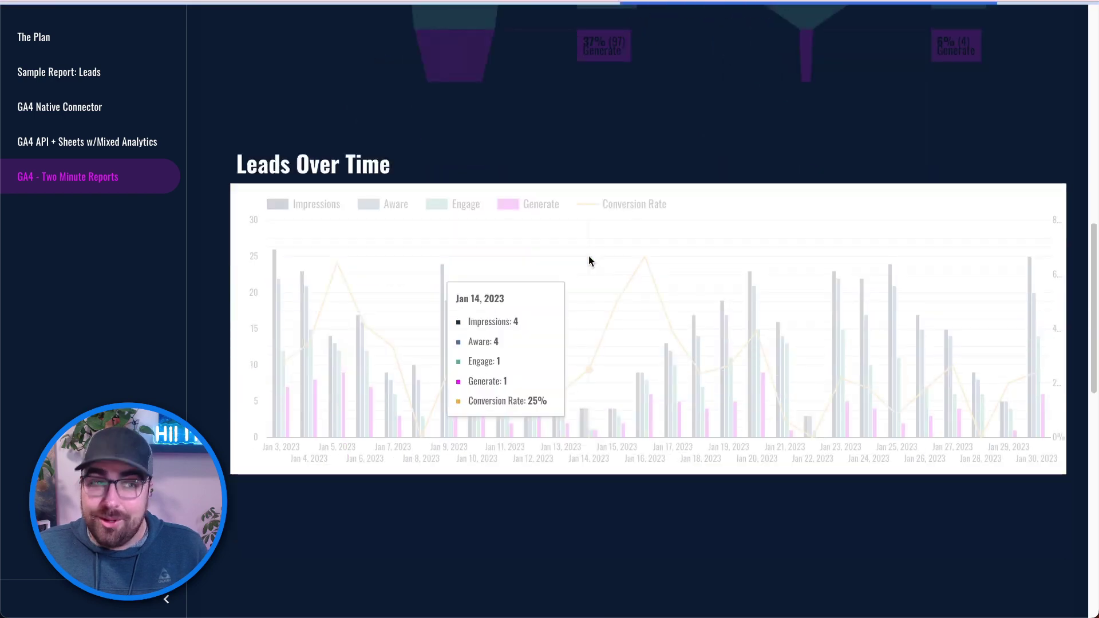
{"action": "scroll", "coordinate": [588, 256], "scroll_direction": "up", "scroll_amount": 7}
{"action": "scroll", "coordinate": [589, 256], "scroll_direction": "up", "scroll_amount": 3}
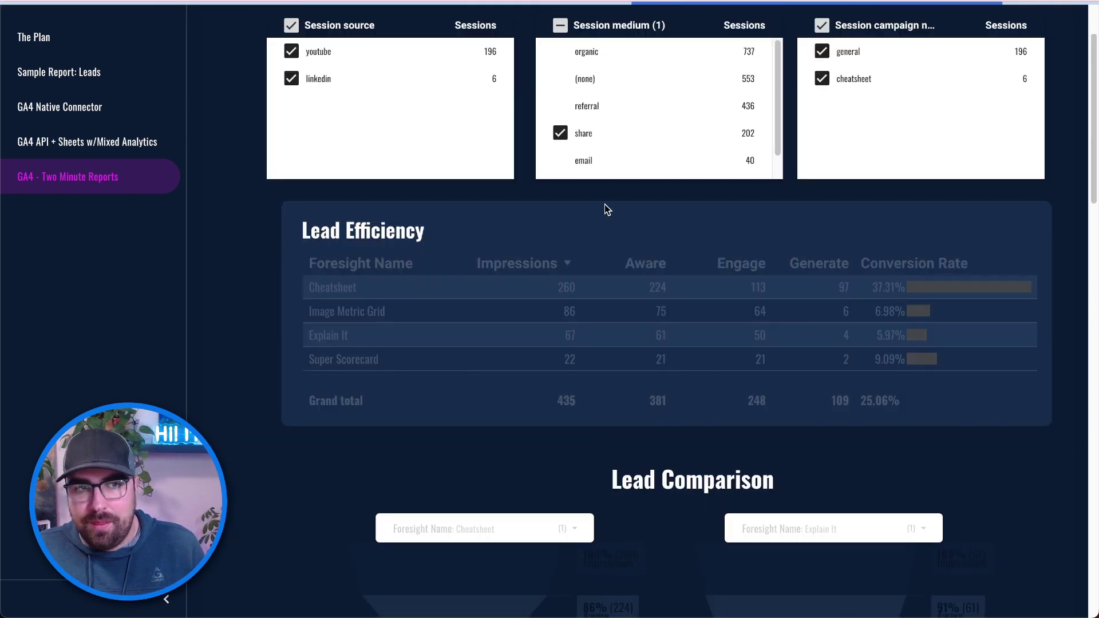
{"action": "scroll", "coordinate": [587, 250], "scroll_direction": "up", "scroll_amount": 1}
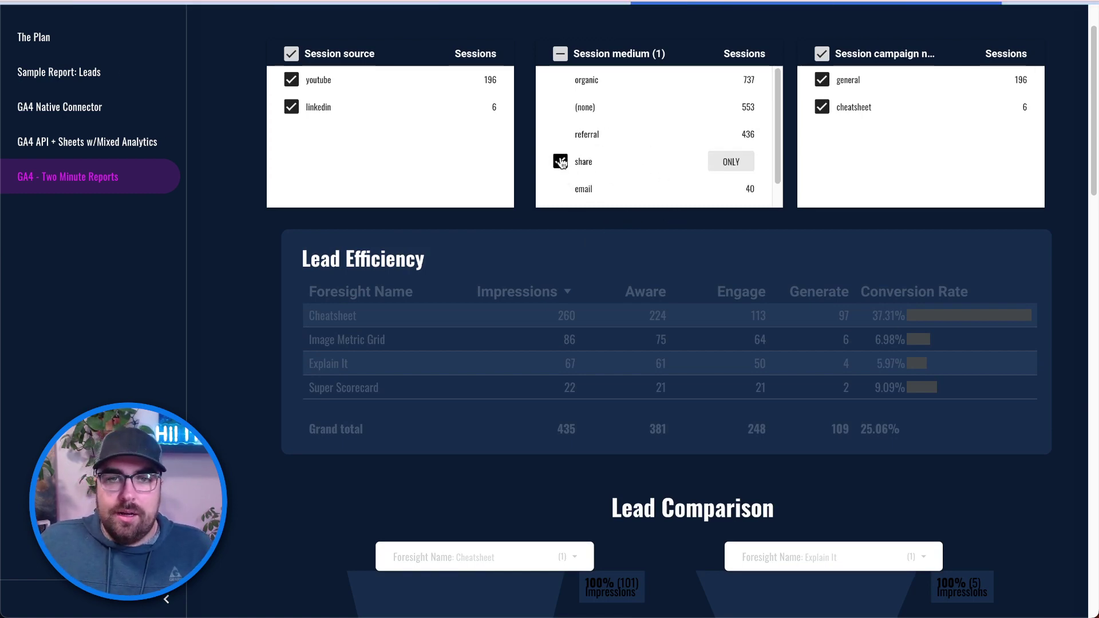
{"action": "scroll", "coordinate": [544, 246], "scroll_direction": "up", "scroll_amount": 1}
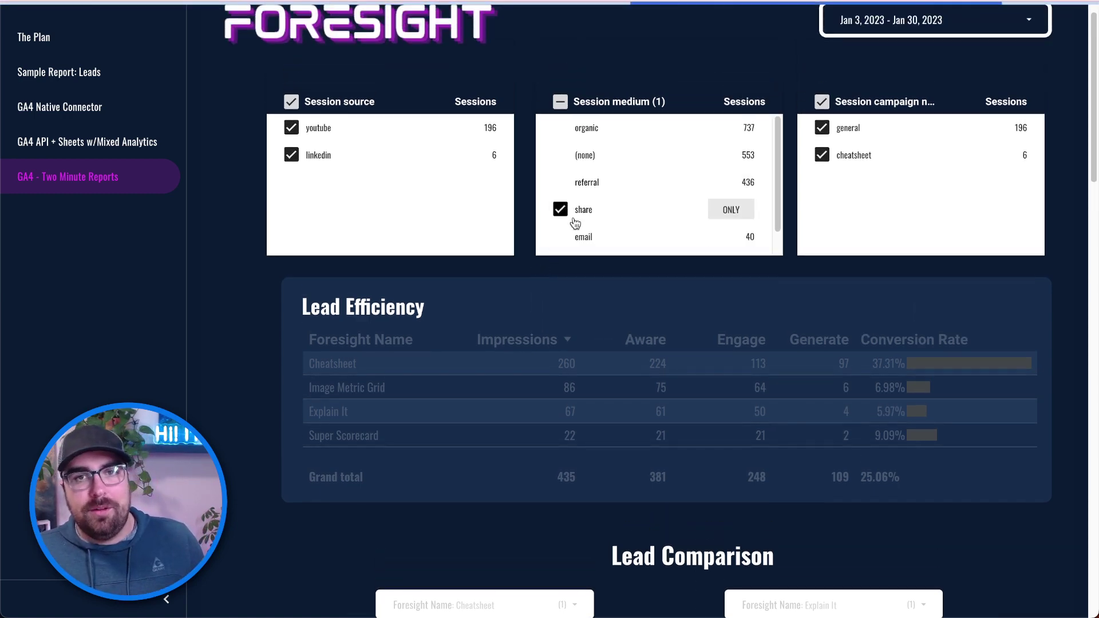
{"action": "scroll", "coordinate": [499, 346], "scroll_direction": "down", "scroll_amount": 10}
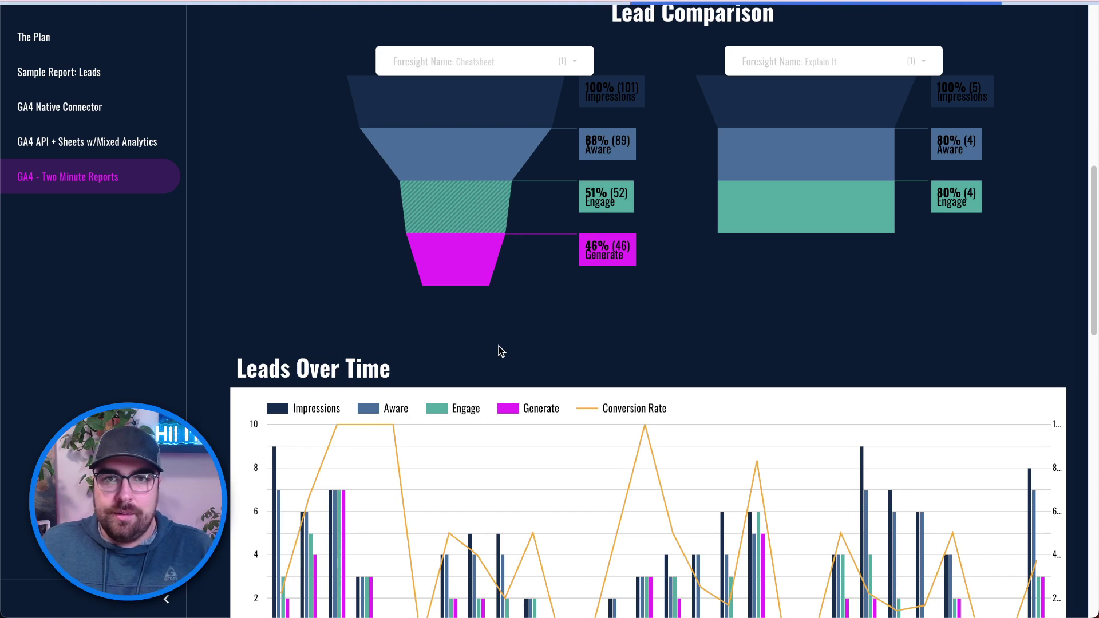
{"action": "scroll", "coordinate": [574, 379], "scroll_direction": "down", "scroll_amount": 3}
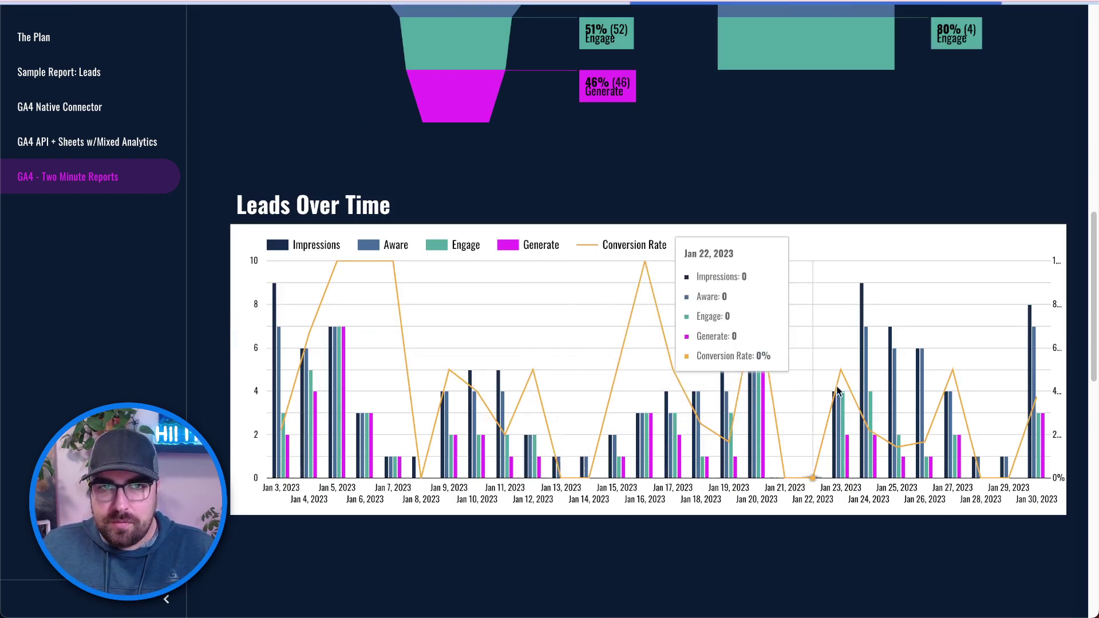
{"action": "scroll", "coordinate": [933, 421], "scroll_direction": "up", "scroll_amount": 13}
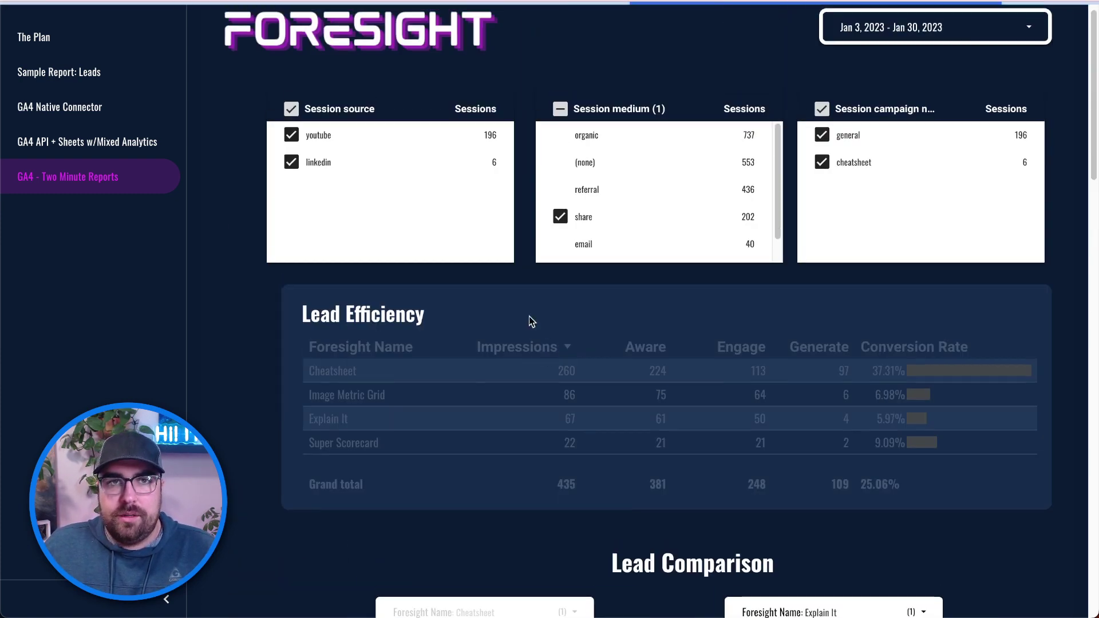
{"action": "scroll", "coordinate": [565, 258], "scroll_direction": "down", "scroll_amount": 10}
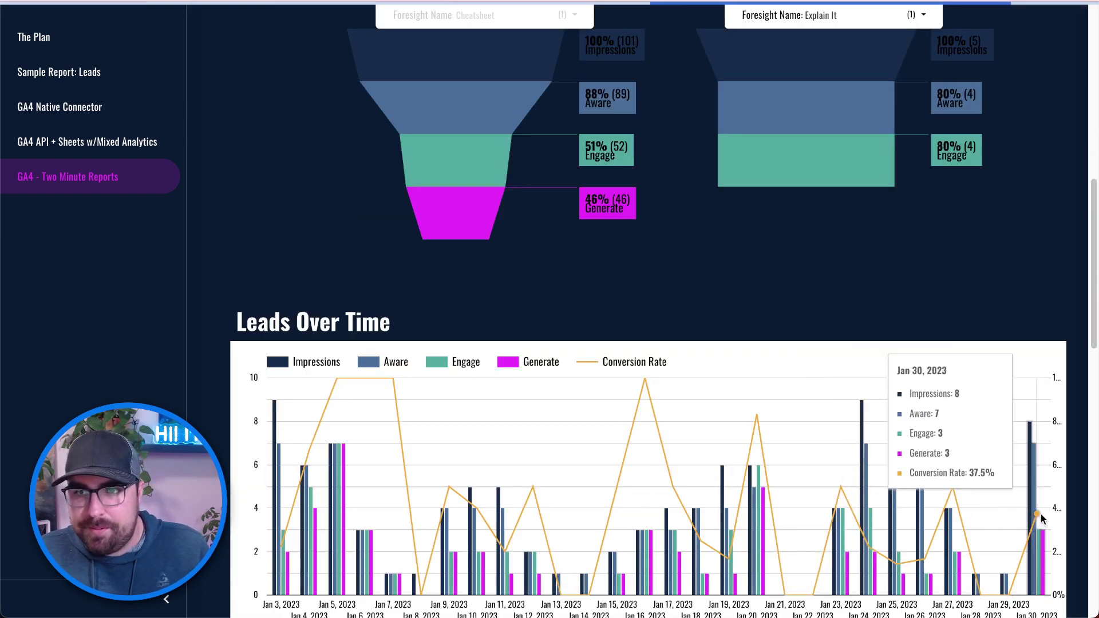
{"action": "scroll", "coordinate": [1041, 519], "scroll_direction": "down", "scroll_amount": 1}
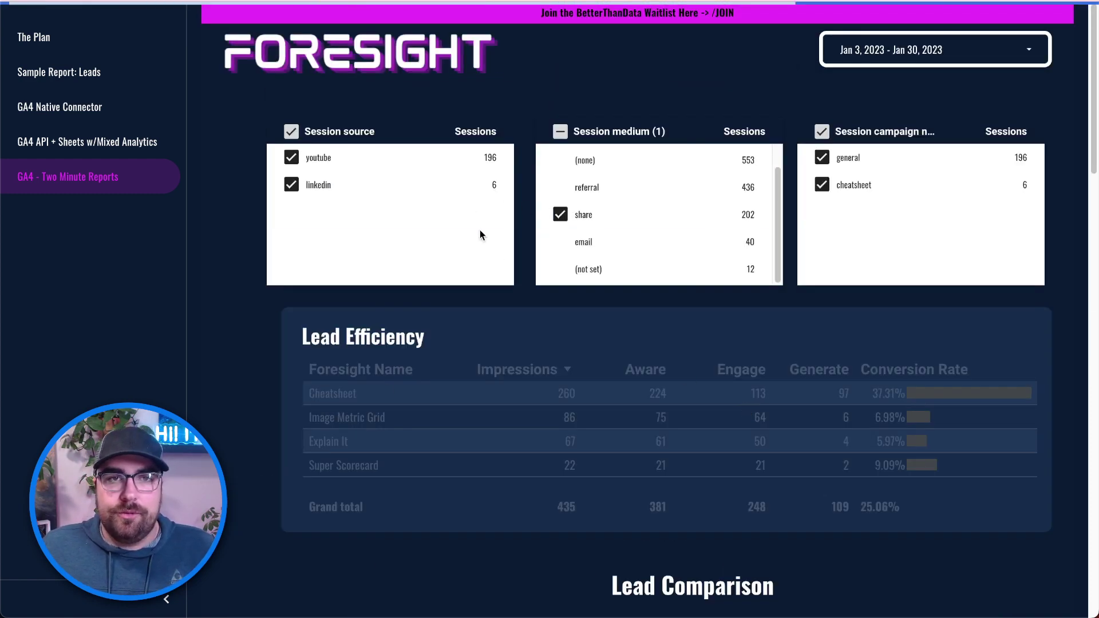
{"action": "scroll", "coordinate": [521, 419], "scroll_direction": "down", "scroll_amount": 6}
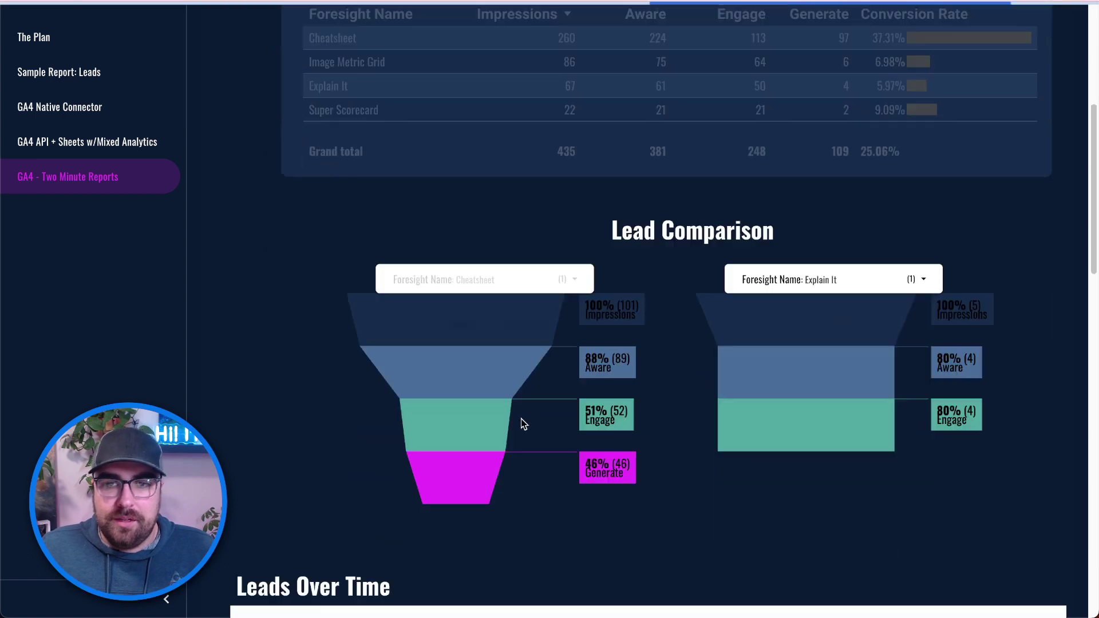
{"action": "scroll", "coordinate": [707, 296], "scroll_direction": "up", "scroll_amount": 5}
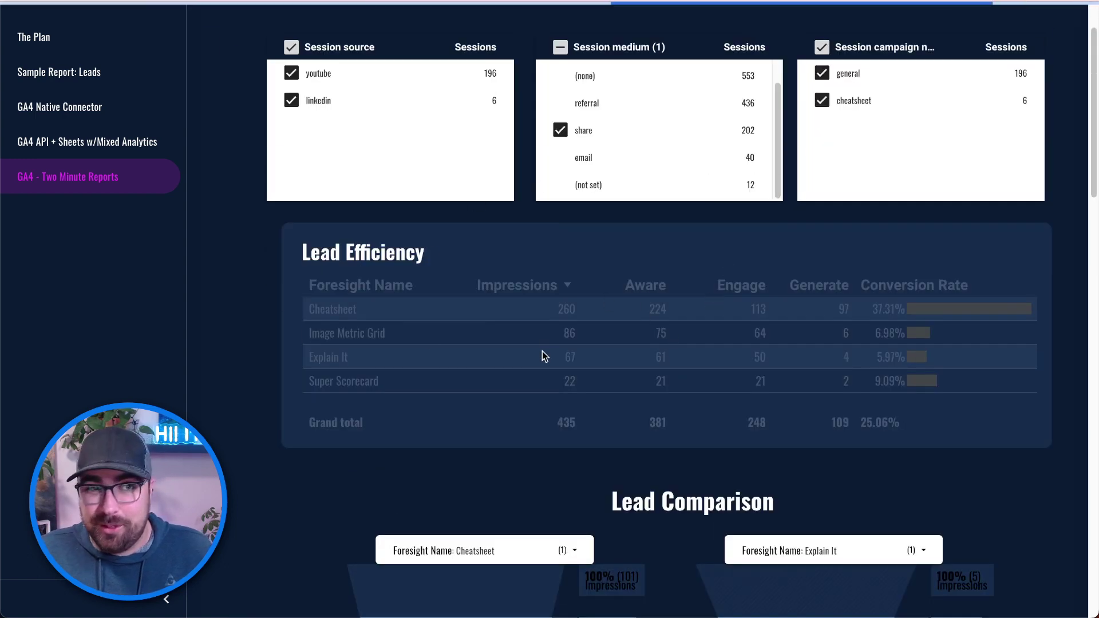
{"action": "scroll", "coordinate": [543, 355], "scroll_direction": "up", "scroll_amount": 2}
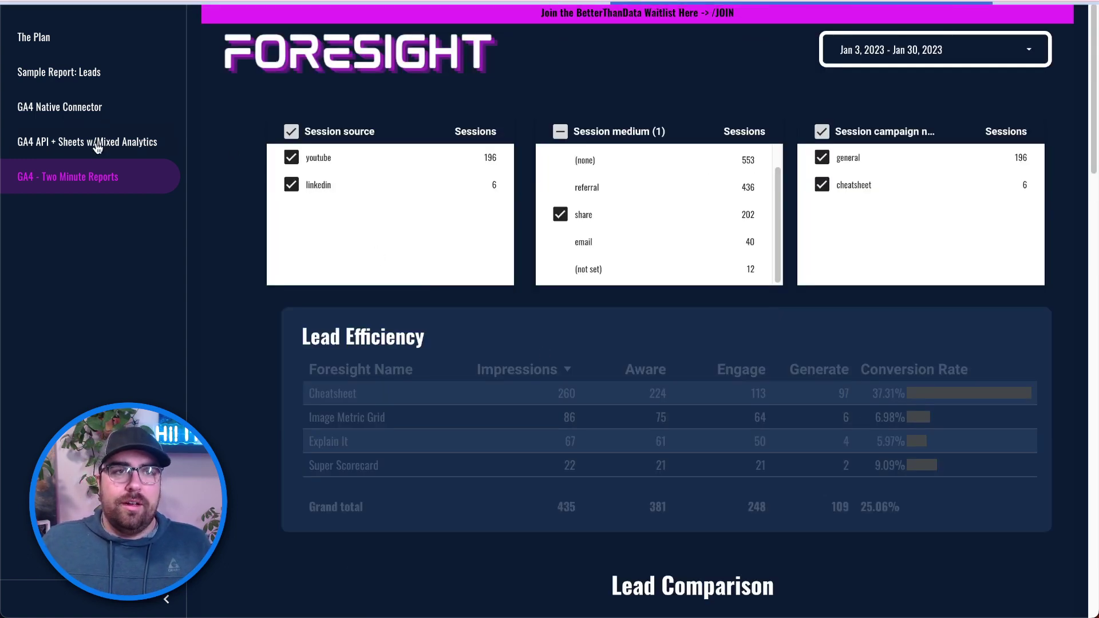
Go to the GA4 Native Connector page under Sample Report: Leads
{"action": "left_click", "coordinate": [83, 73]}
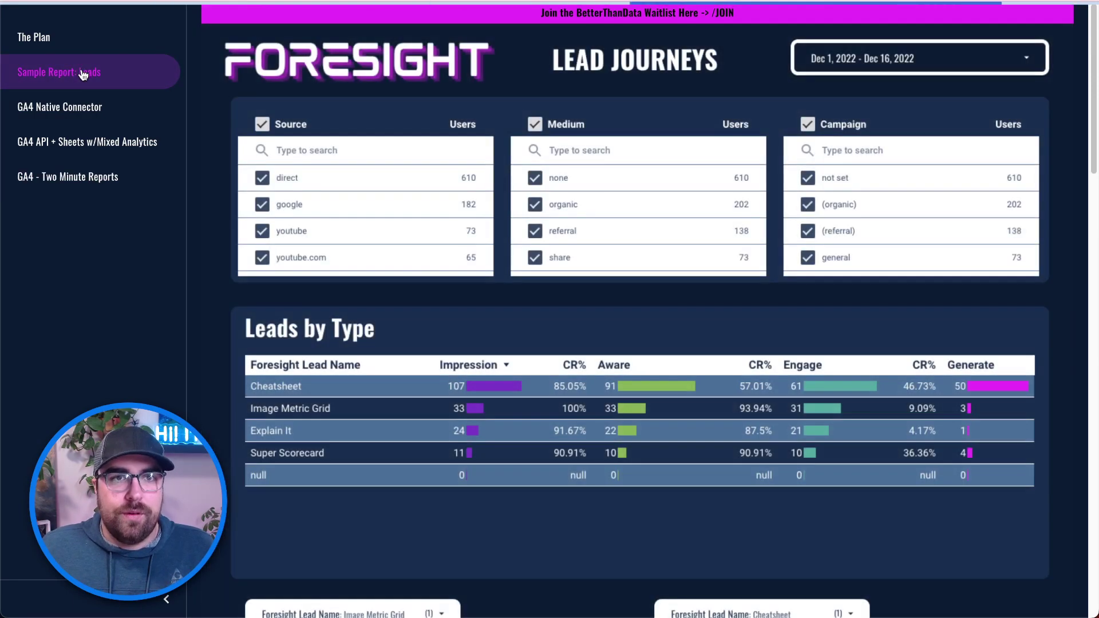
{"action": "left_click", "coordinate": [79, 99]}
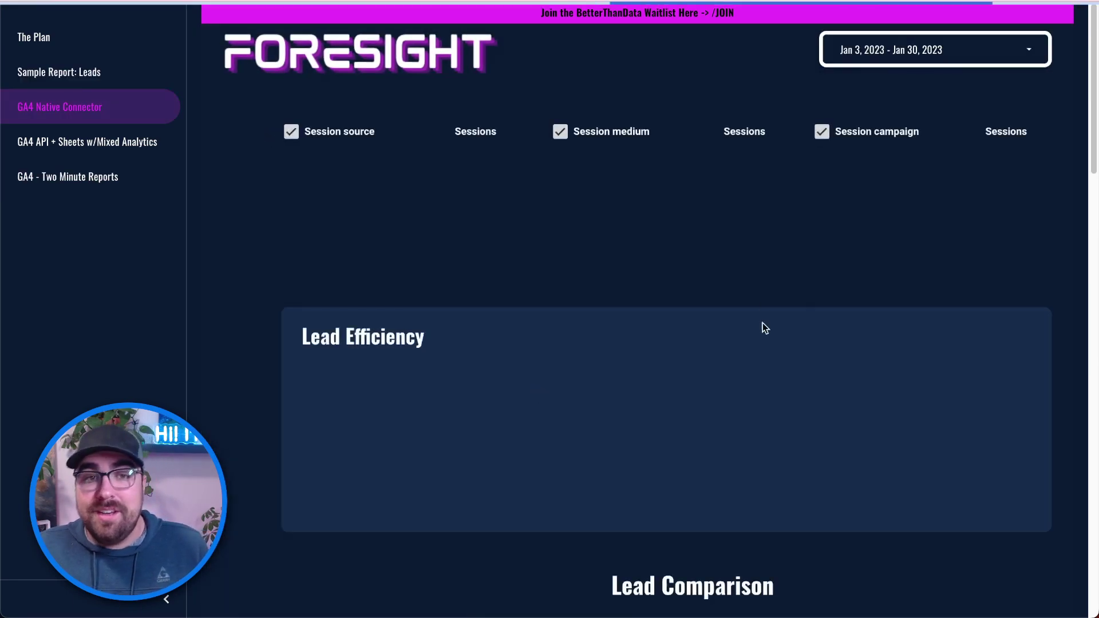
{"action": "scroll", "coordinate": [467, 417], "scroll_direction": "down", "scroll_amount": 10}
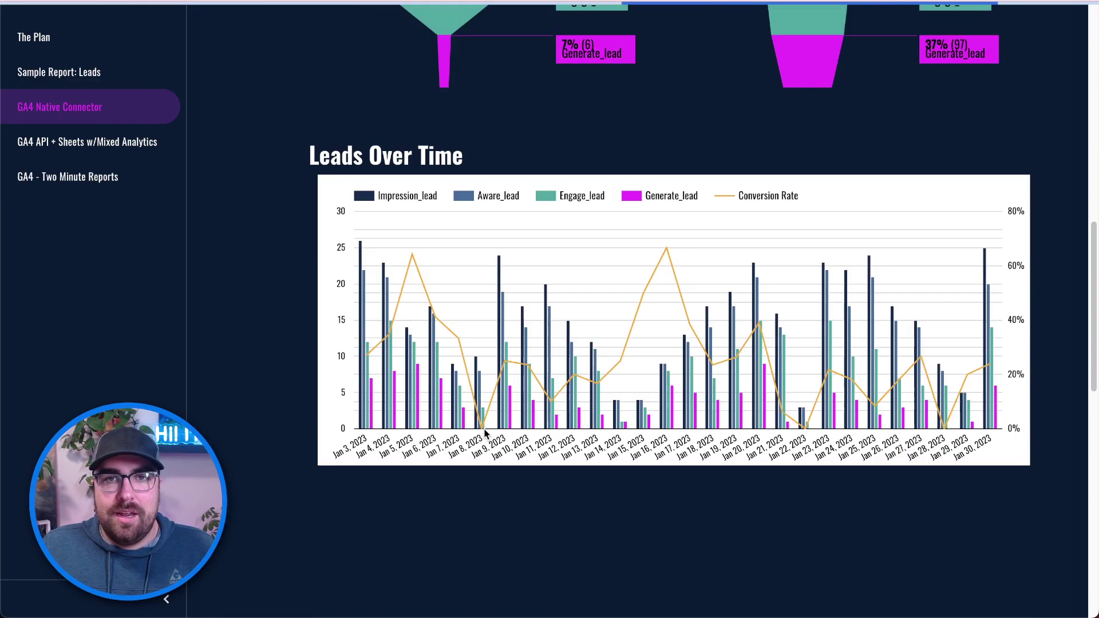
{"action": "scroll", "coordinate": [484, 434], "scroll_direction": "up", "scroll_amount": 3}
{"action": "scroll", "coordinate": [486, 425], "scroll_direction": "up", "scroll_amount": 8}
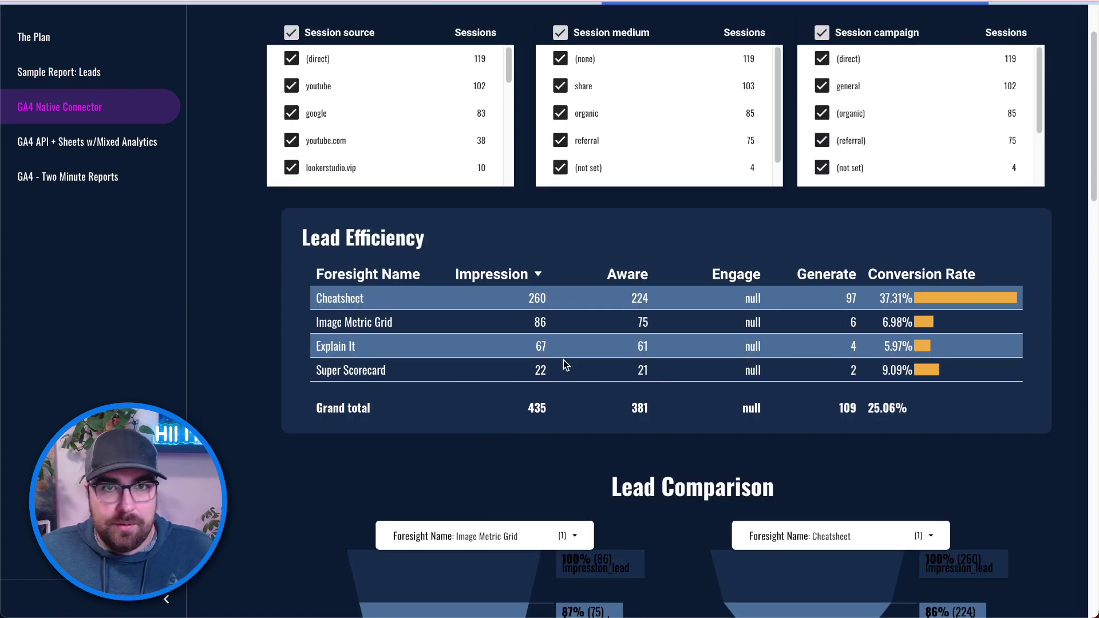
Filter Session source to youtube only and view then dismiss the quota error details
{"action": "left_click", "coordinate": [461, 86]}
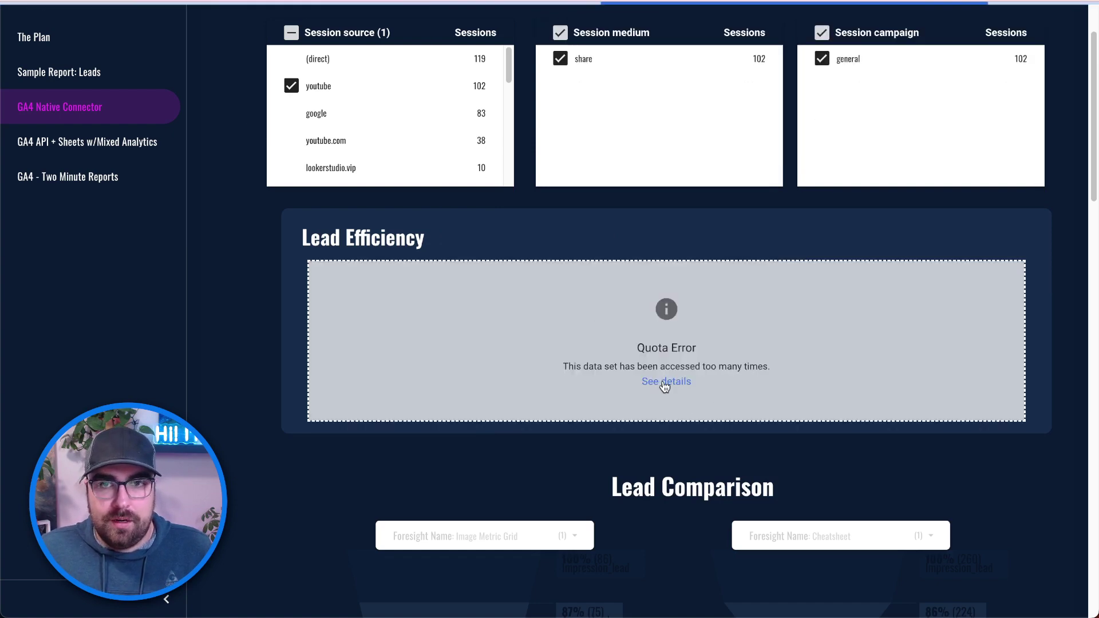
{"action": "left_click", "coordinate": [662, 382]}
{"action": "left_click", "coordinate": [699, 349]}
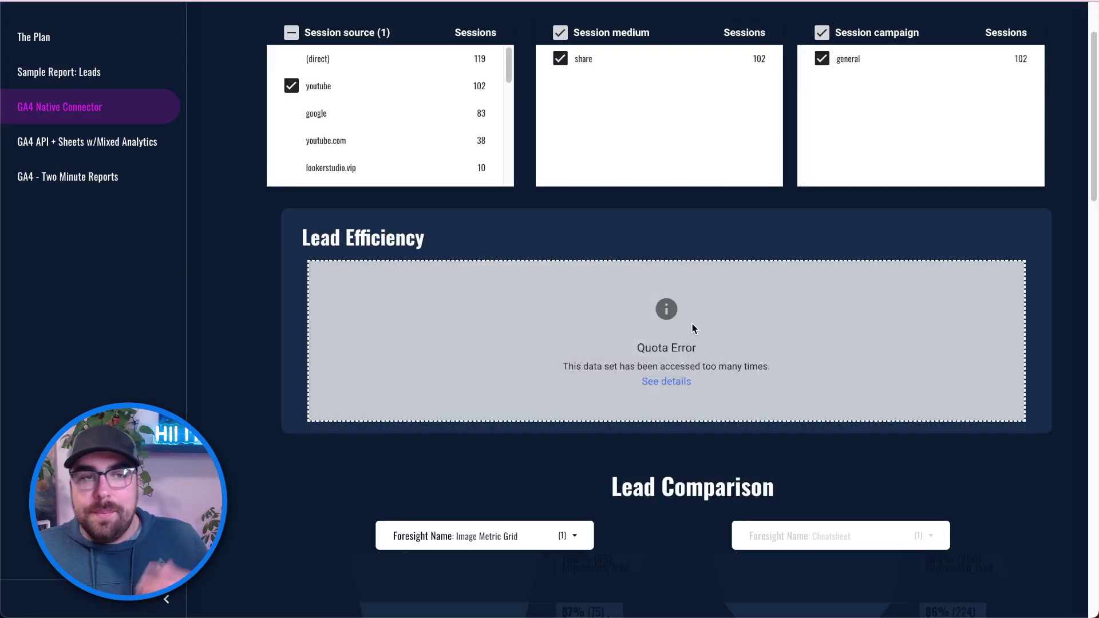
On the GA4 API + Sheets w/Mixed Analytics page, test a youtube.com-only source filter, then restore all
{"action": "left_click", "coordinate": [130, 140]}
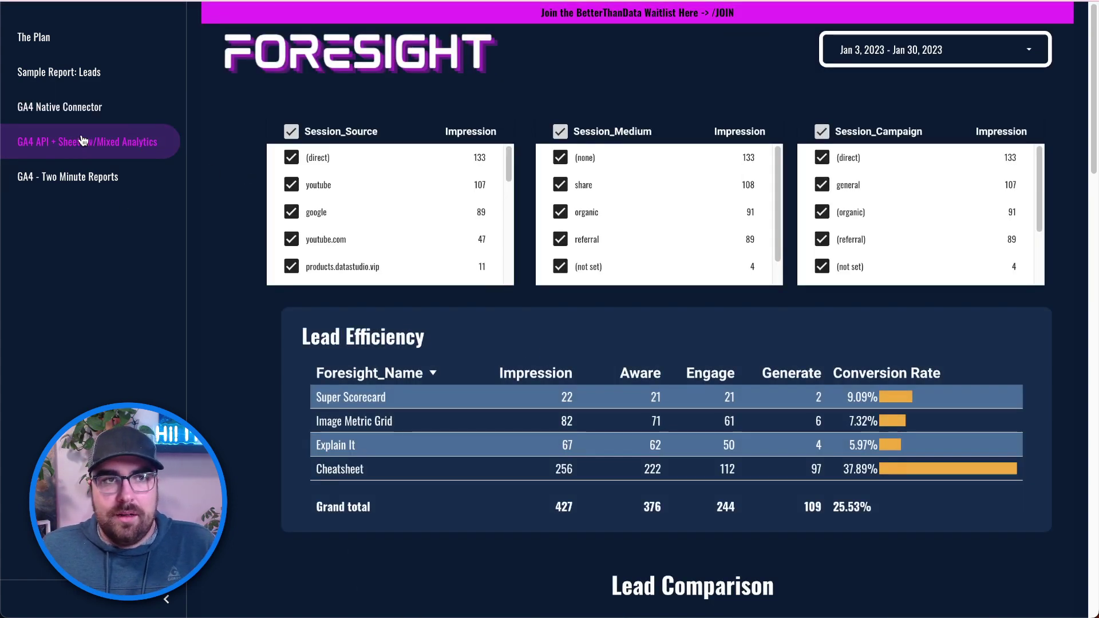
{"action": "scroll", "coordinate": [517, 435], "scroll_direction": "down", "scroll_amount": 8}
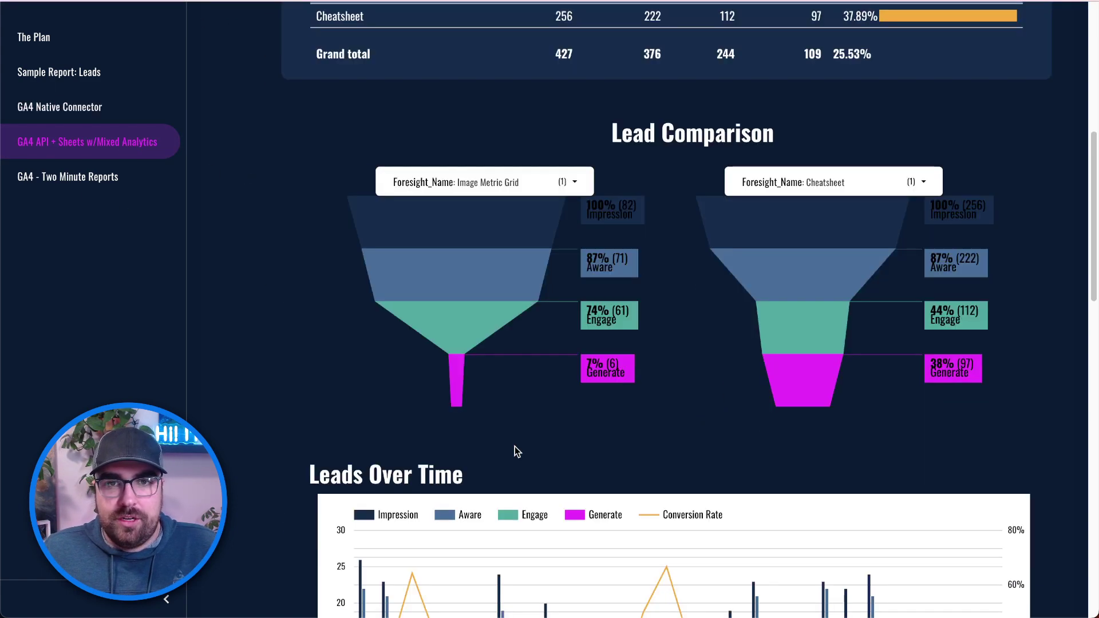
{"action": "scroll", "coordinate": [514, 447], "scroll_direction": "up", "scroll_amount": 6}
{"action": "left_click", "coordinate": [462, 128]}
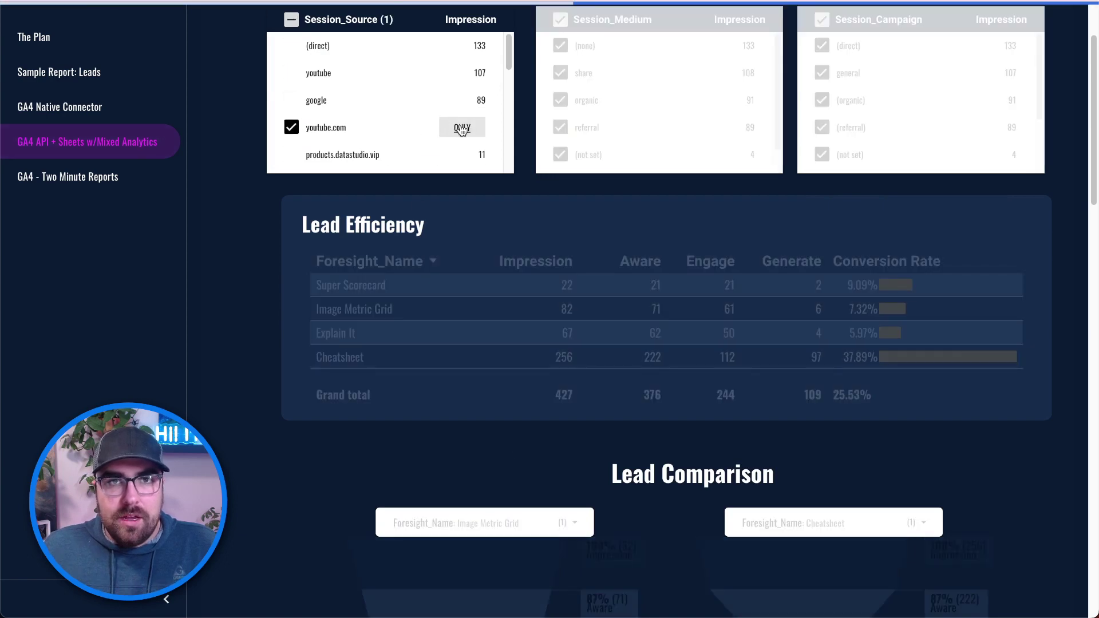
{"action": "left_click", "coordinate": [288, 128]}
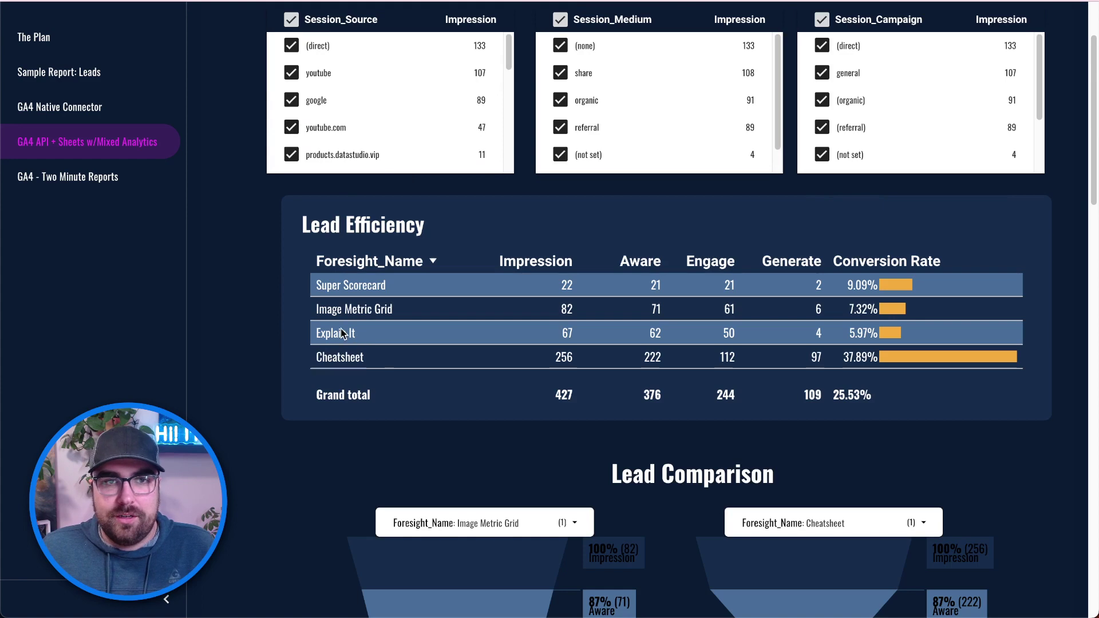
{"action": "scroll", "coordinate": [355, 366], "scroll_direction": "down", "scroll_amount": 4}
Set the left funnel's Foresight_Name filter to Cheatsheet only
{"action": "left_click", "coordinate": [527, 271]}
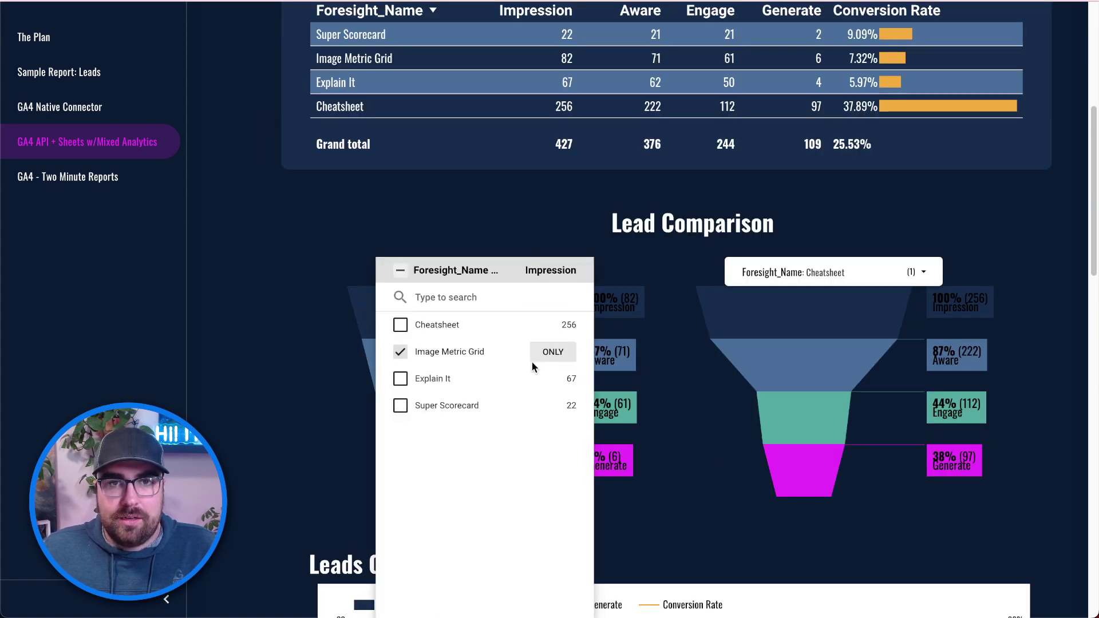
{"action": "left_click", "coordinate": [553, 325]}
{"action": "left_click", "coordinate": [359, 309]}
{"action": "scroll", "coordinate": [388, 470], "scroll_direction": "down", "scroll_amount": 1}
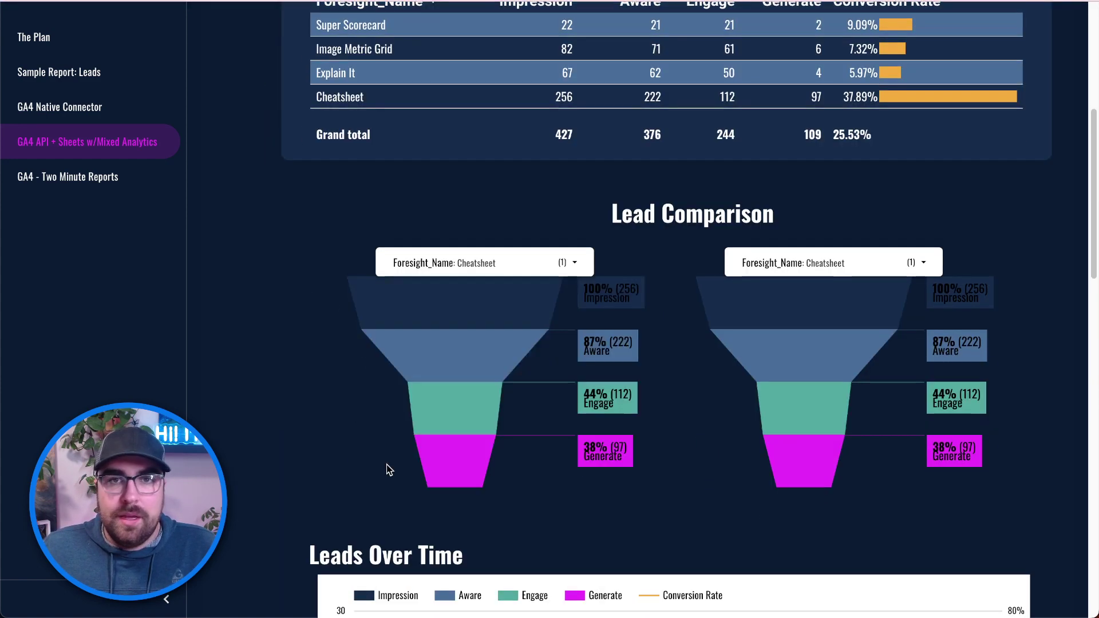
{"action": "scroll", "coordinate": [395, 472], "scroll_direction": "down", "scroll_amount": 5}
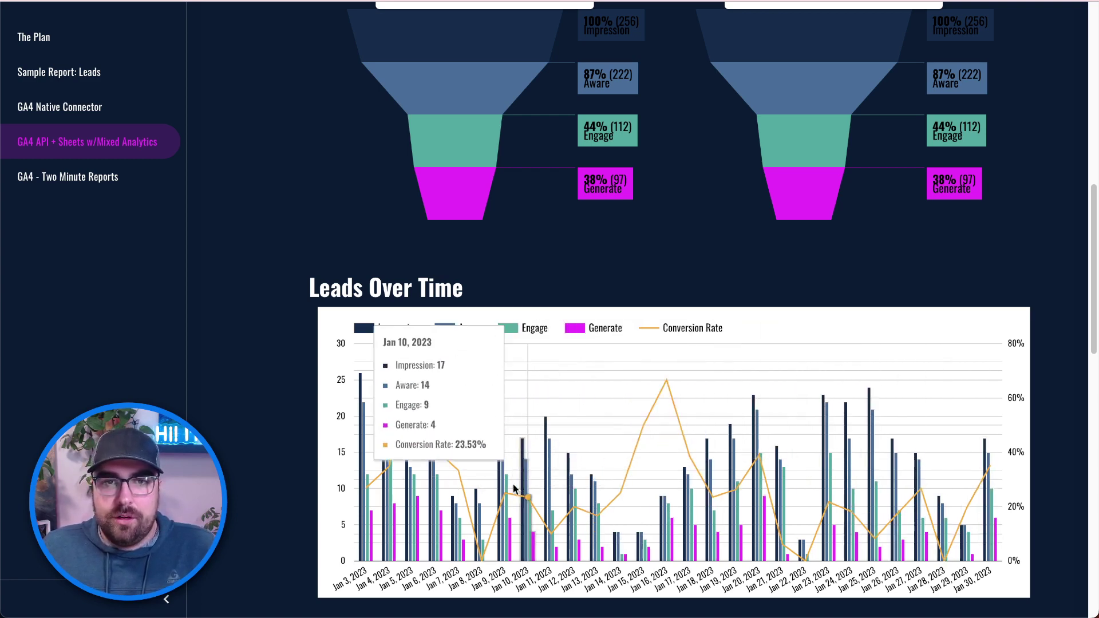
{"action": "scroll", "coordinate": [514, 488], "scroll_direction": "up", "scroll_amount": 5}
{"action": "scroll", "coordinate": [694, 405], "scroll_direction": "up", "scroll_amount": 6}
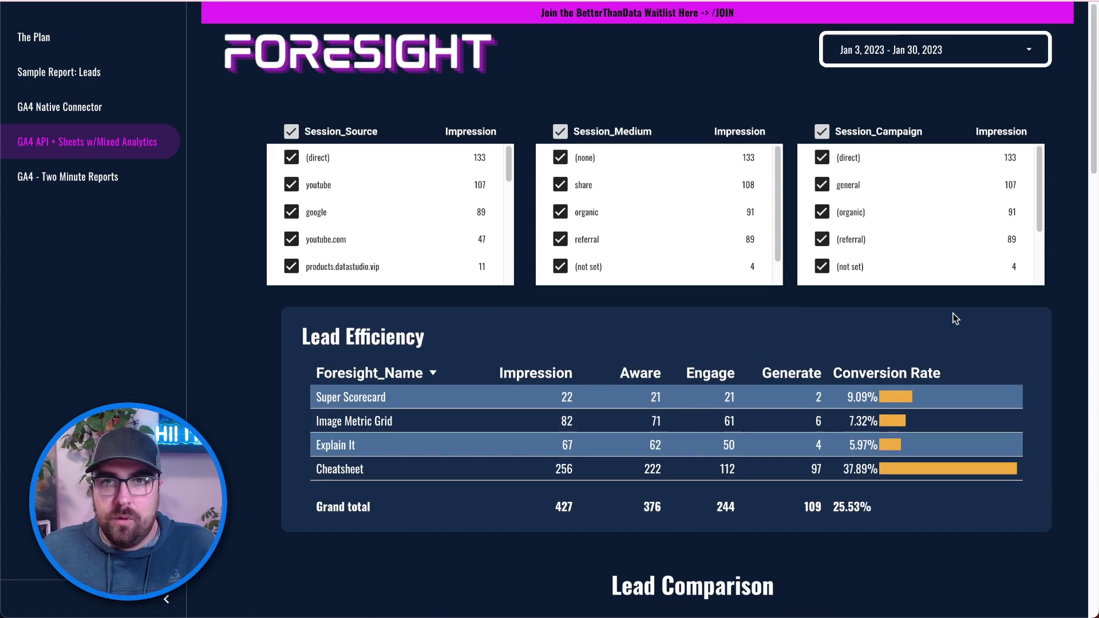
{"action": "scroll", "coordinate": [854, 386], "scroll_direction": "down", "scroll_amount": 15}
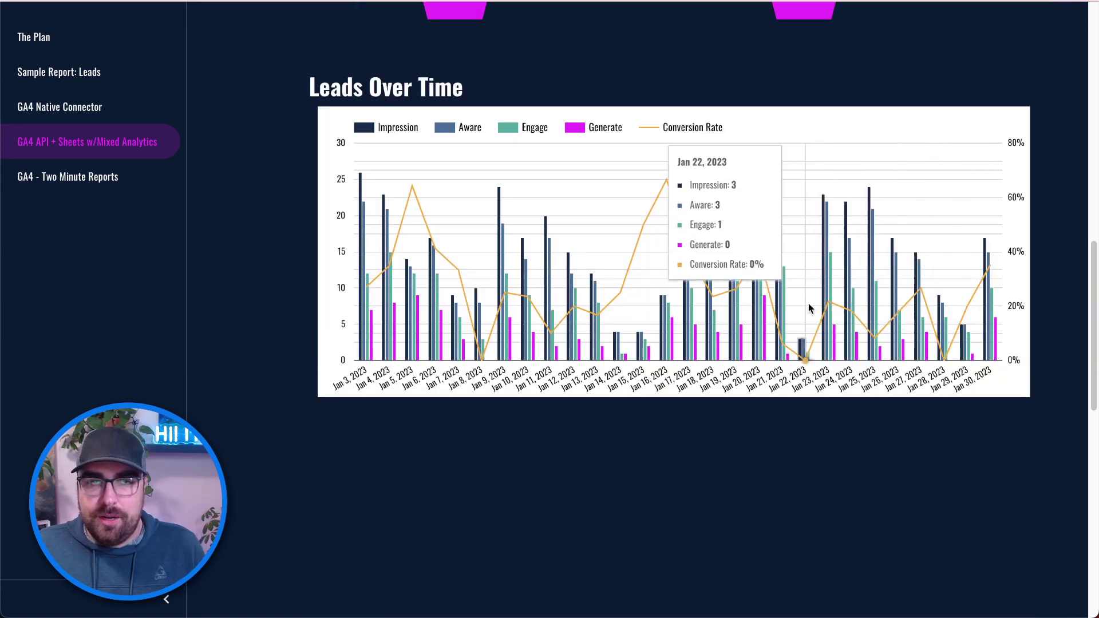
{"action": "scroll", "coordinate": [807, 305], "scroll_direction": "up", "scroll_amount": 15}
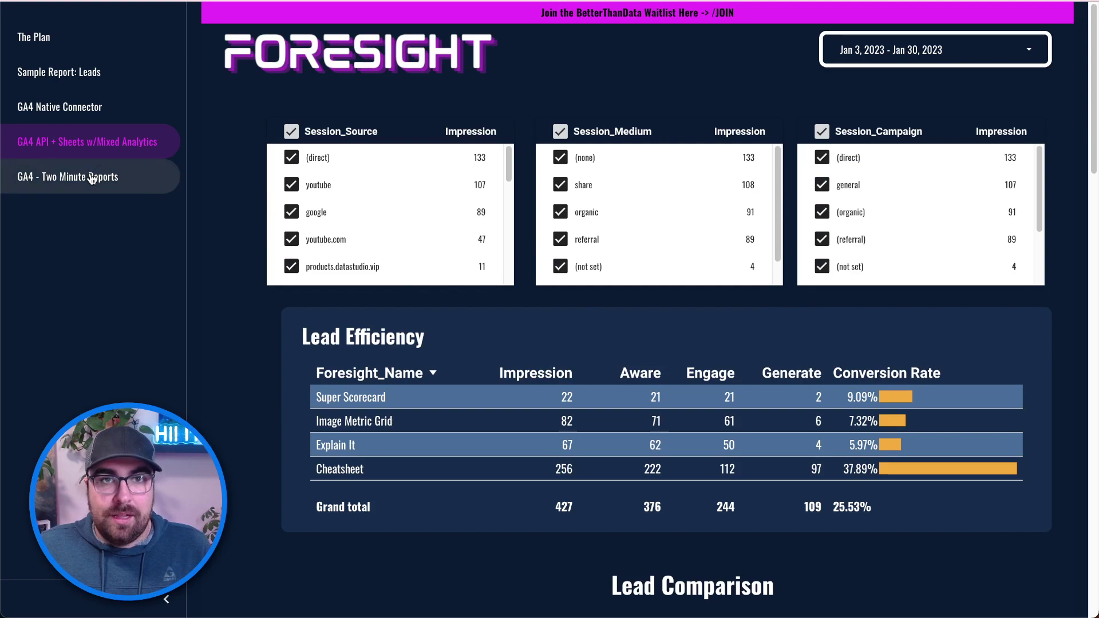
Reset the GA4 - Two Minute Reports page filters and return to The Plan page
{"action": "scroll", "coordinate": [488, 404], "scroll_direction": "down", "scroll_amount": 4}
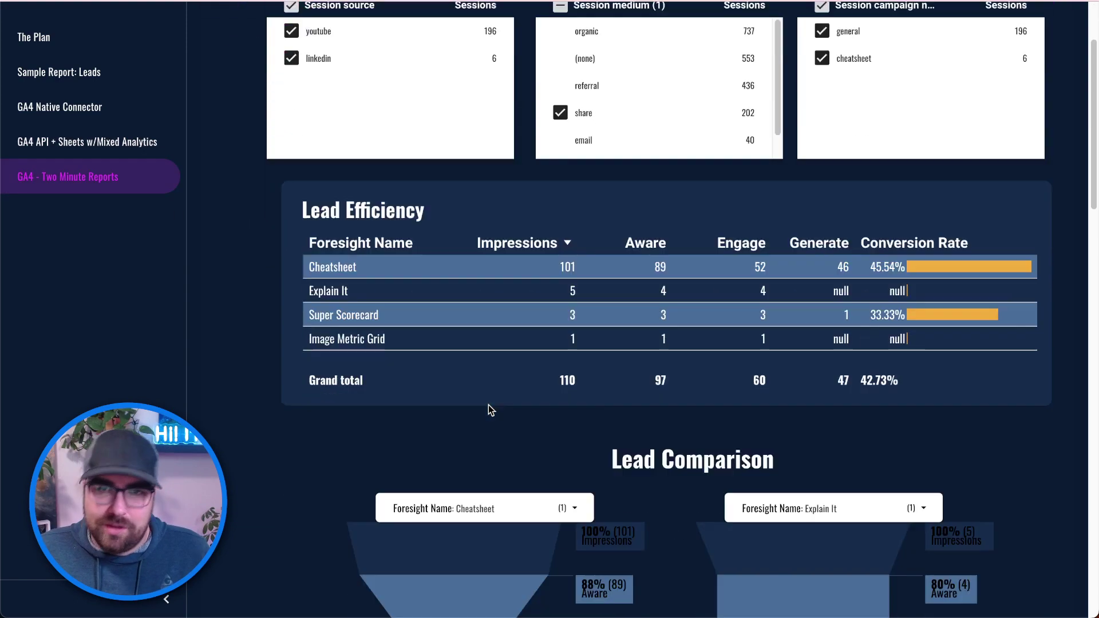
{"action": "scroll", "coordinate": [490, 412], "scroll_direction": "down", "scroll_amount": 10}
{"action": "scroll", "coordinate": [570, 312], "scroll_direction": "up", "scroll_amount": 14}
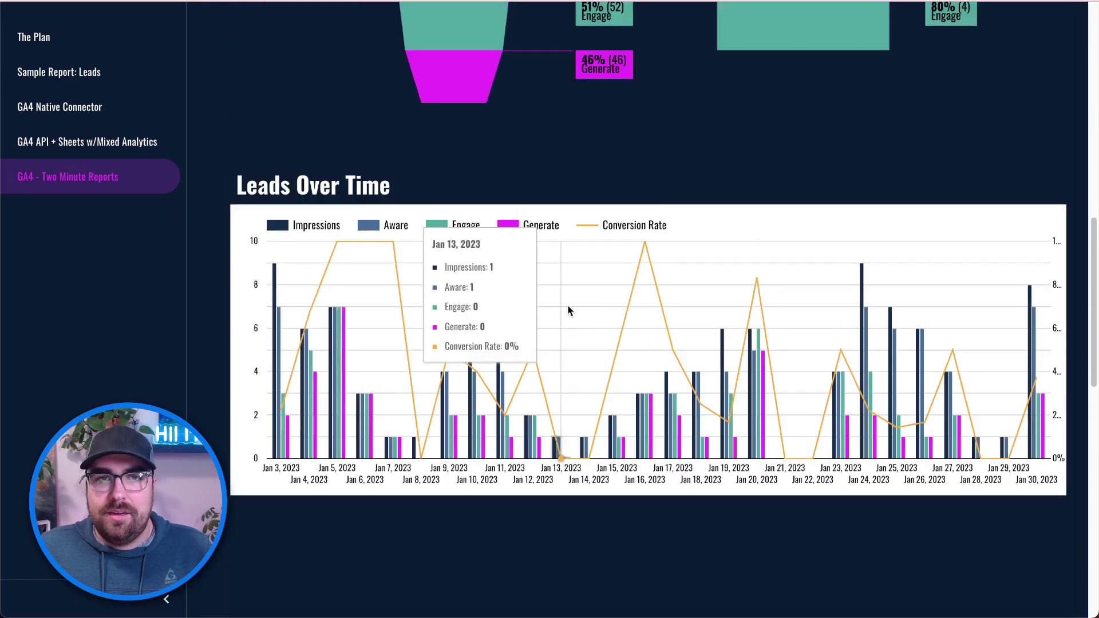
{"action": "scroll", "coordinate": [570, 309], "scroll_direction": "up", "scroll_amount": 1}
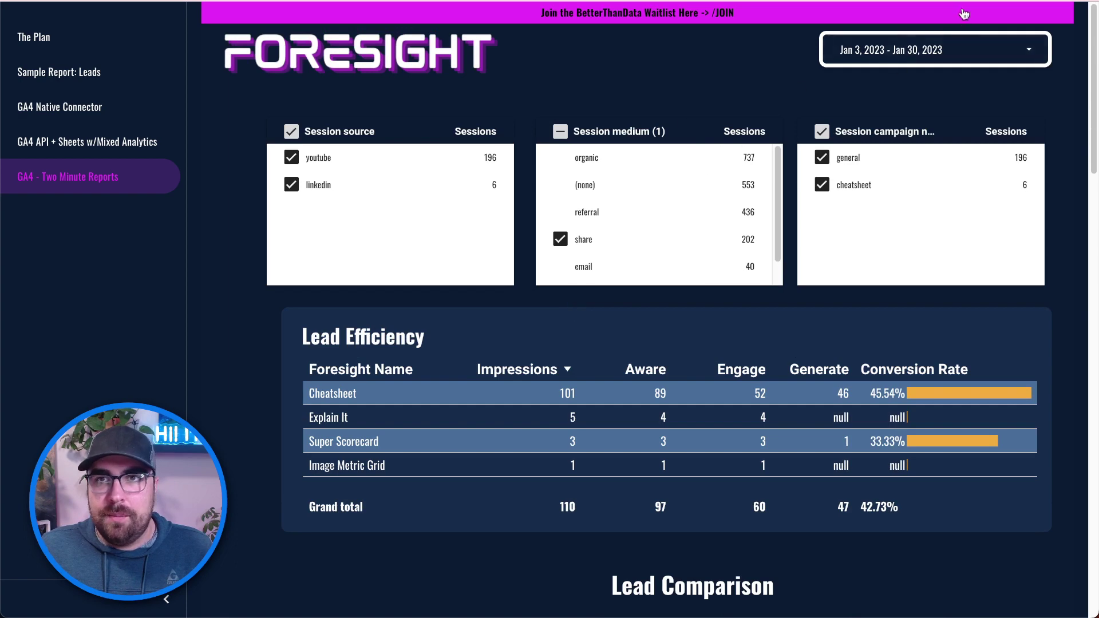
{"action": "mouse_move", "coordinate": [984, 12]}
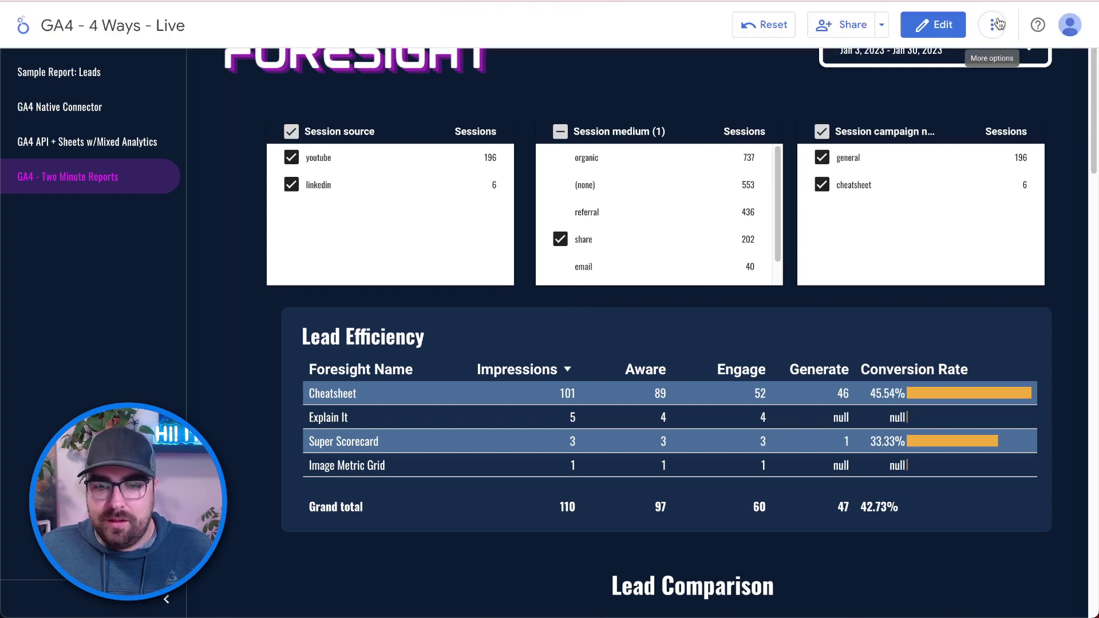
{"action": "left_click", "coordinate": [742, 38]}
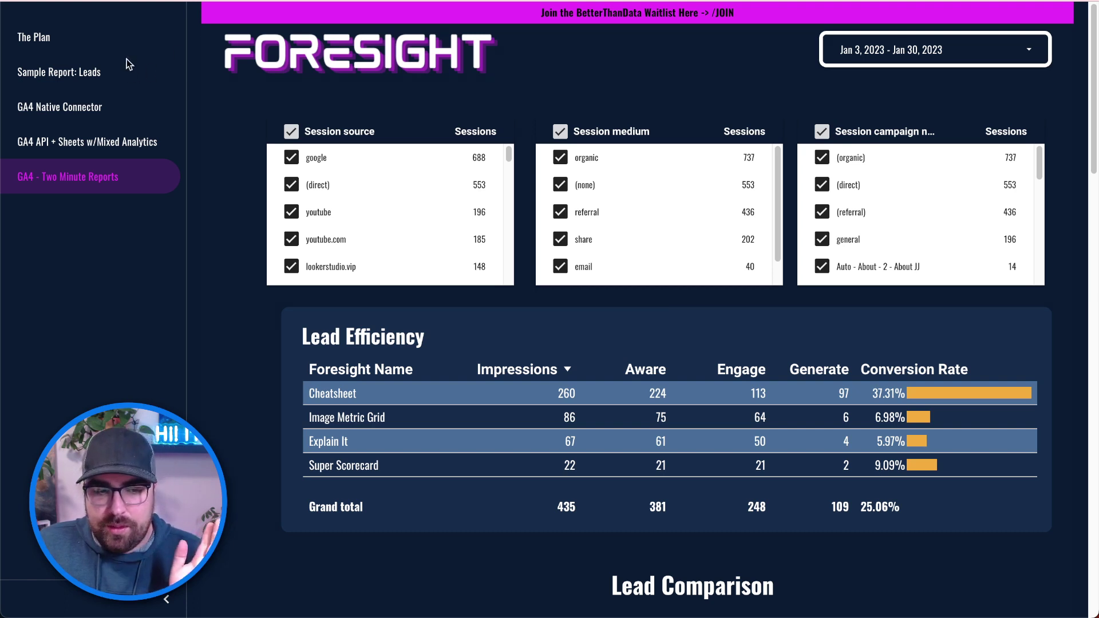
{"action": "left_click", "coordinate": [32, 41]}
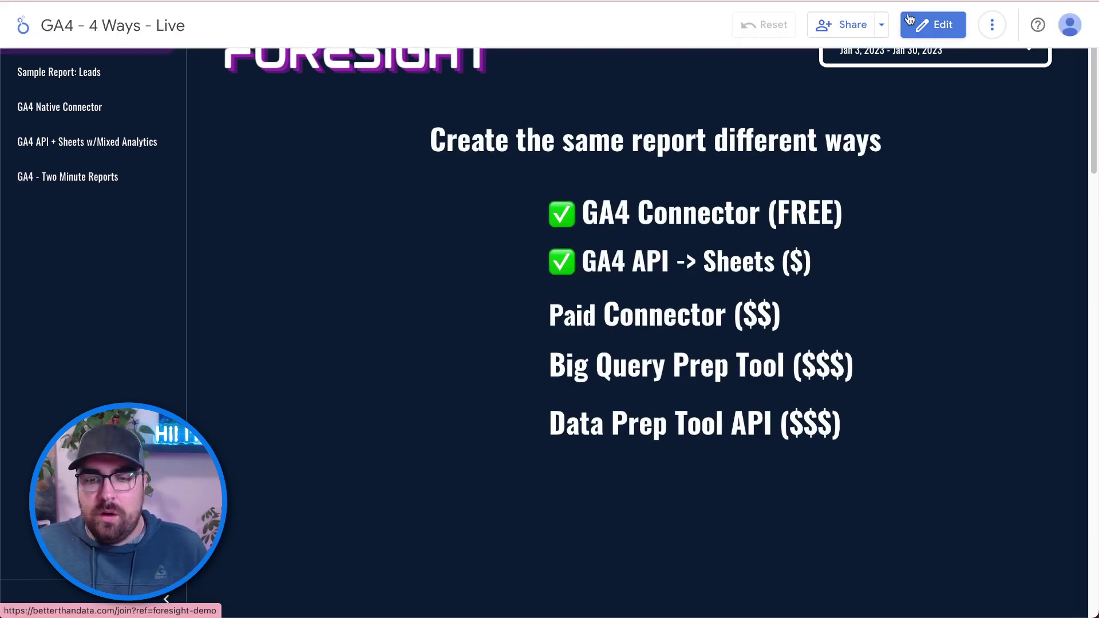
In edit mode, paste the ✅ from GA4 API -> Sheets before Paid Connector ($$)
{"action": "left_click", "coordinate": [932, 24]}
{"action": "left_click", "coordinate": [429, 352]}
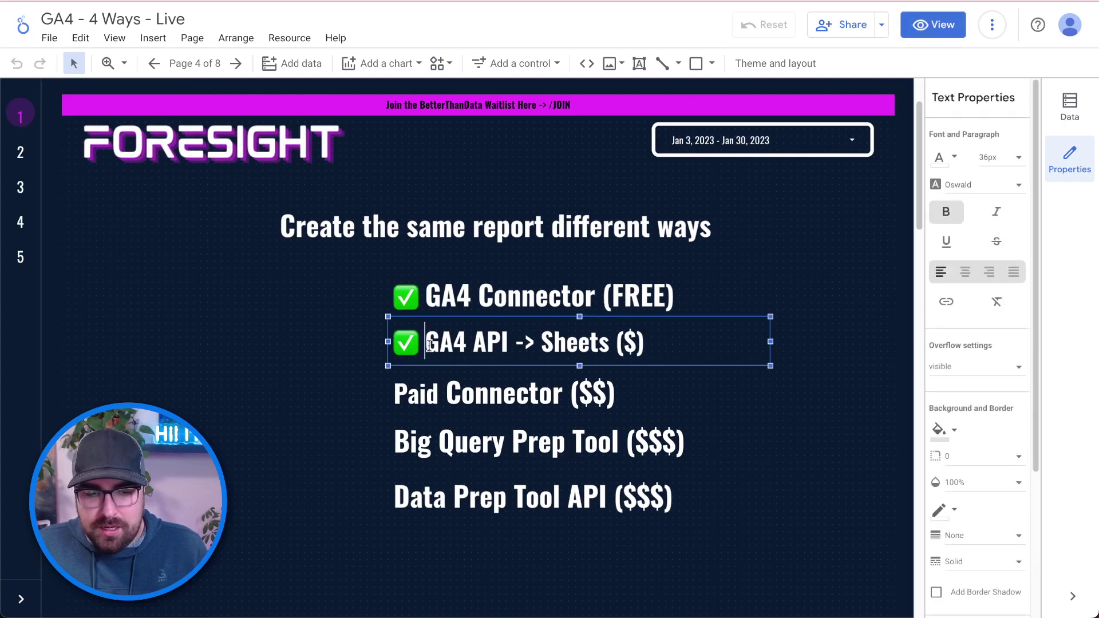
{"action": "left_click_drag", "start_coordinate": [426, 348], "coordinate": [404, 346]}
{"action": "key", "text": "ctrl+c"}
{"action": "double_click", "coordinate": [401, 394]}
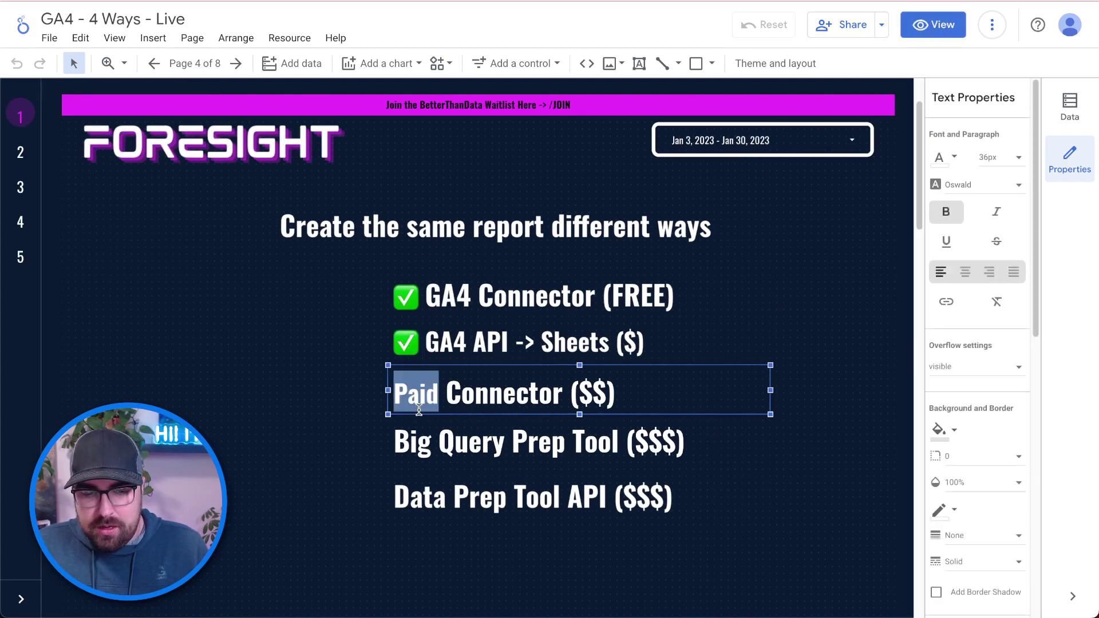
{"action": "left_click", "coordinate": [399, 399]}
{"action": "key", "text": "ctrl+v"}
{"action": "left_click", "coordinate": [561, 311]}
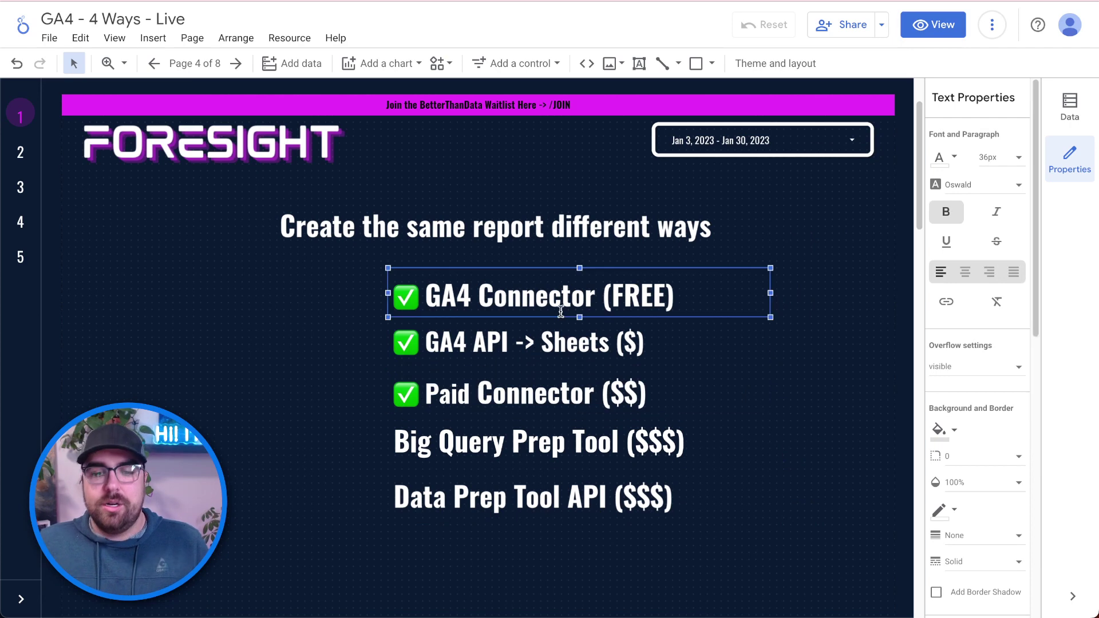